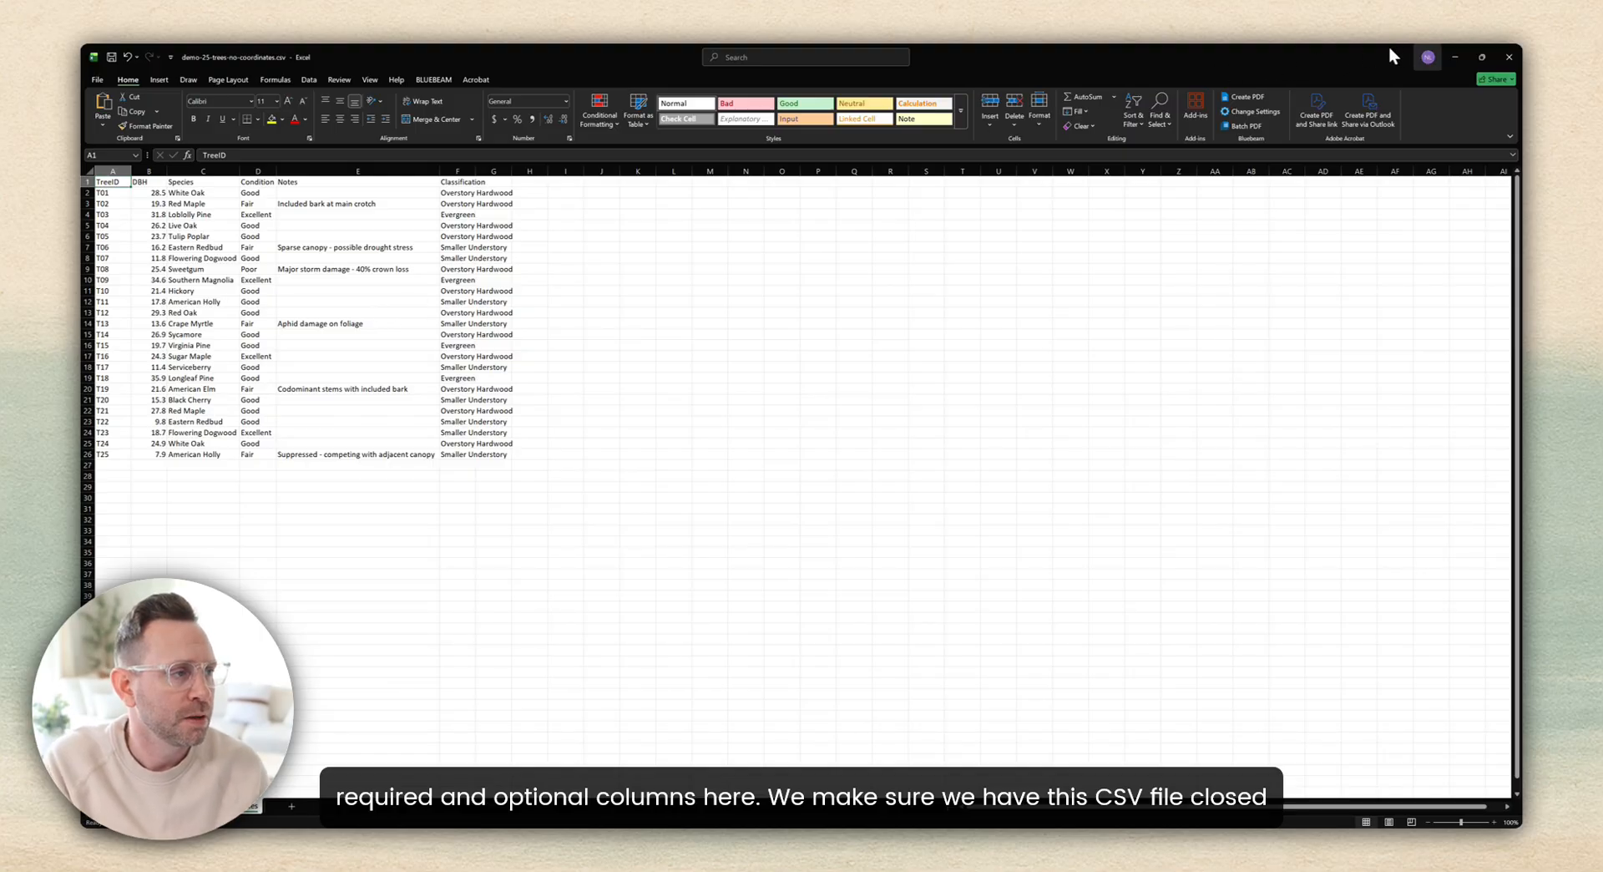
Step: Close the demo-25-trees-no-coordinates.csv workbook without saving its changes
left_click(1512, 54)
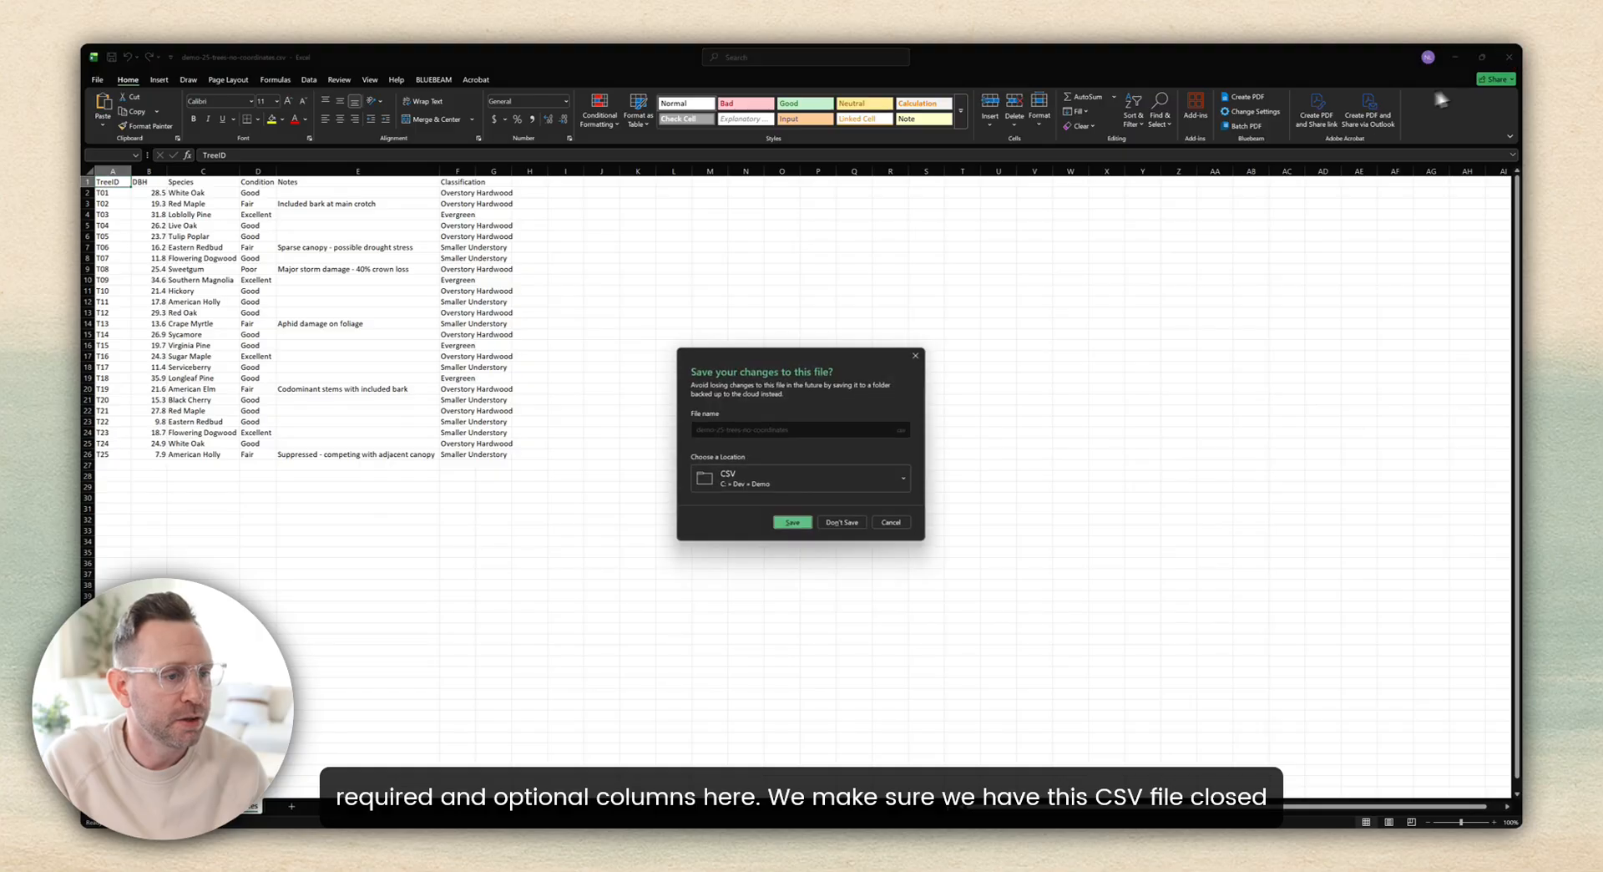
left_click(849, 522)
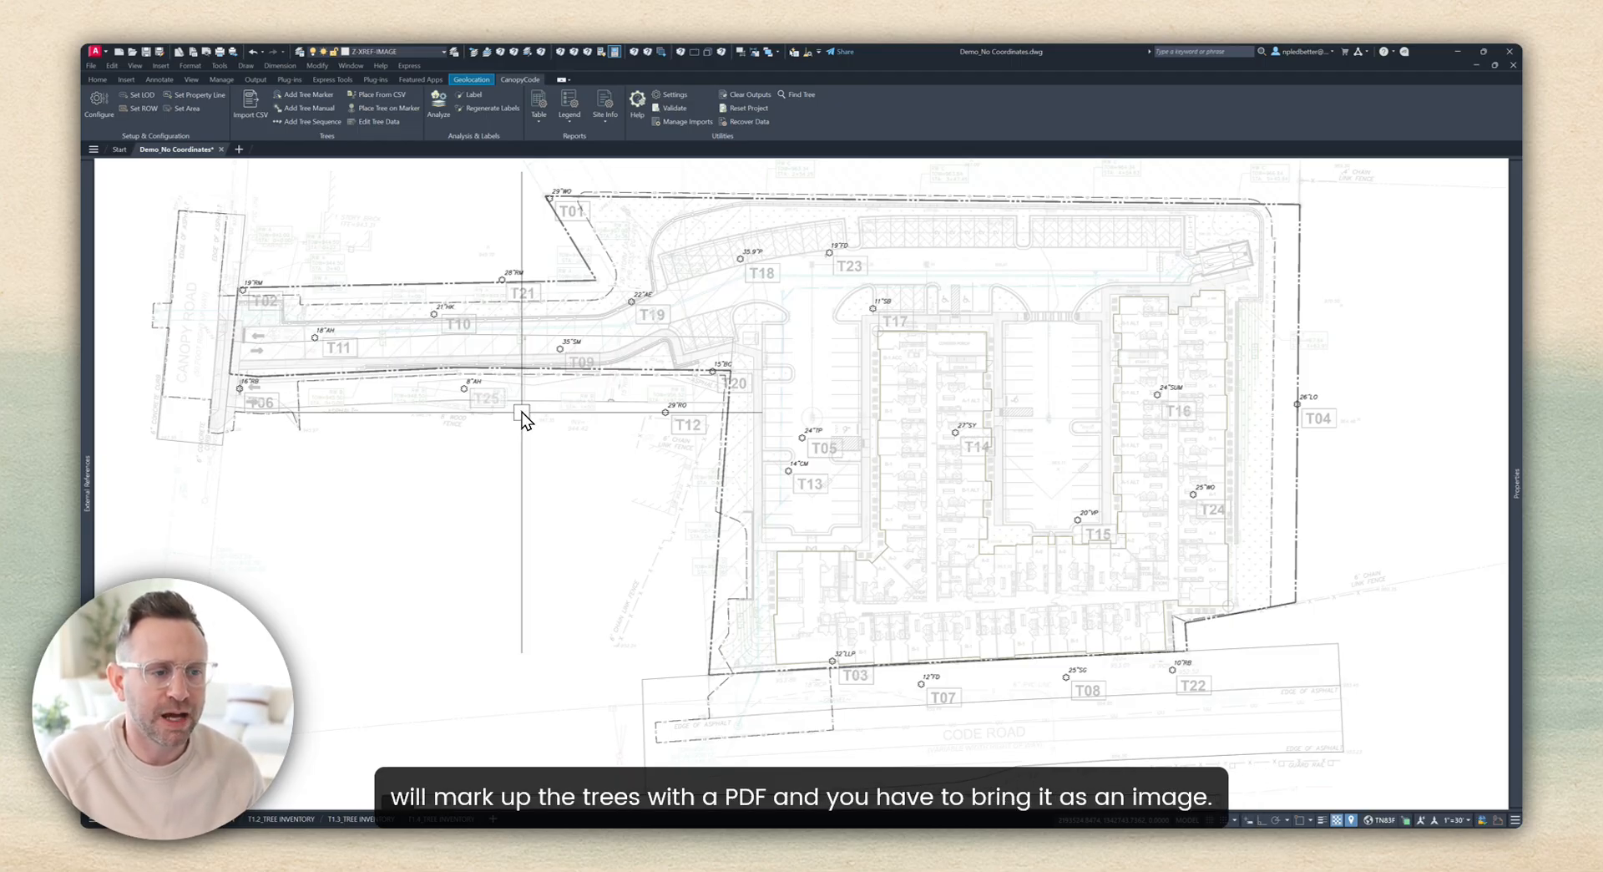
Step: Examine the surveyed tree blocks, their diameter and species abbreviations, and the T-number tags across the site plan
scroll(756, 274, "up", 4)
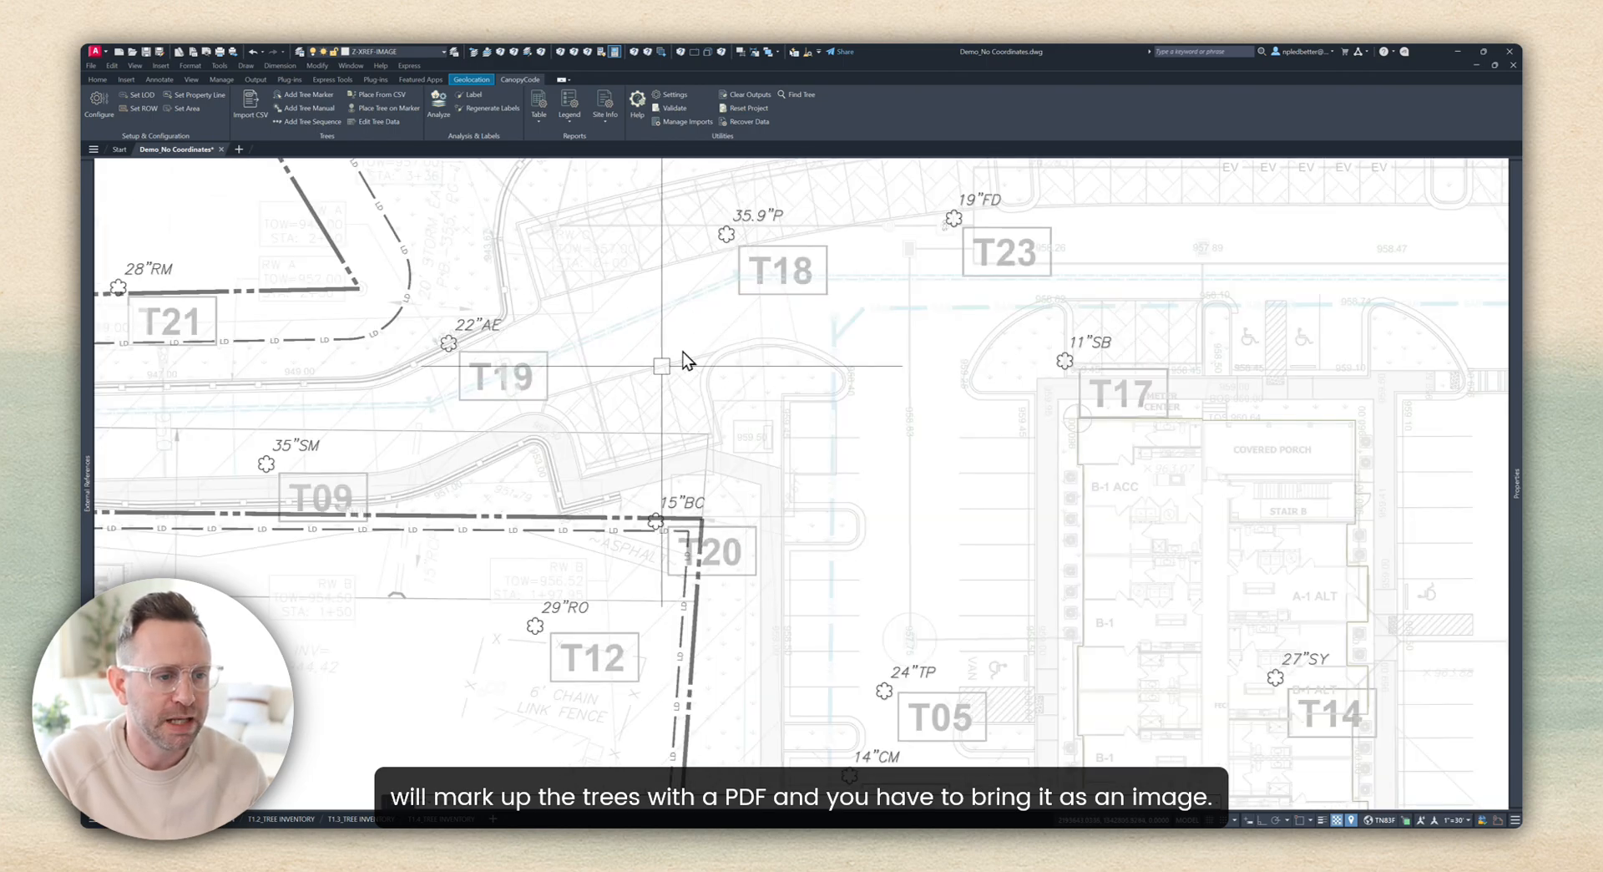
middle_click_drag(651, 411, 764, 437)
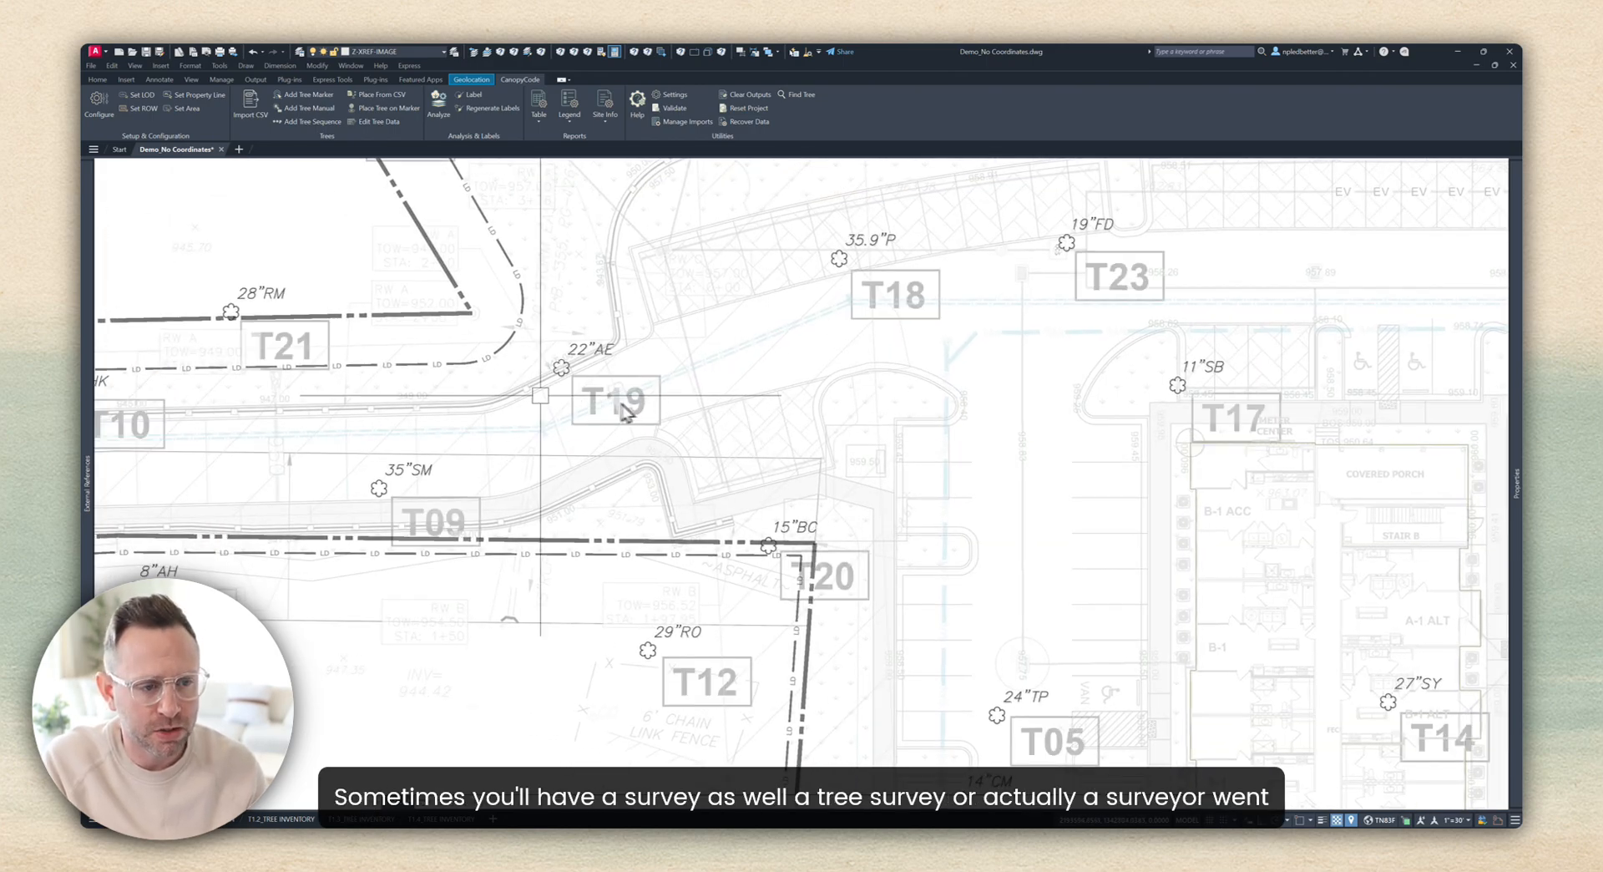
middle_click_drag(299, 367, 460, 378)
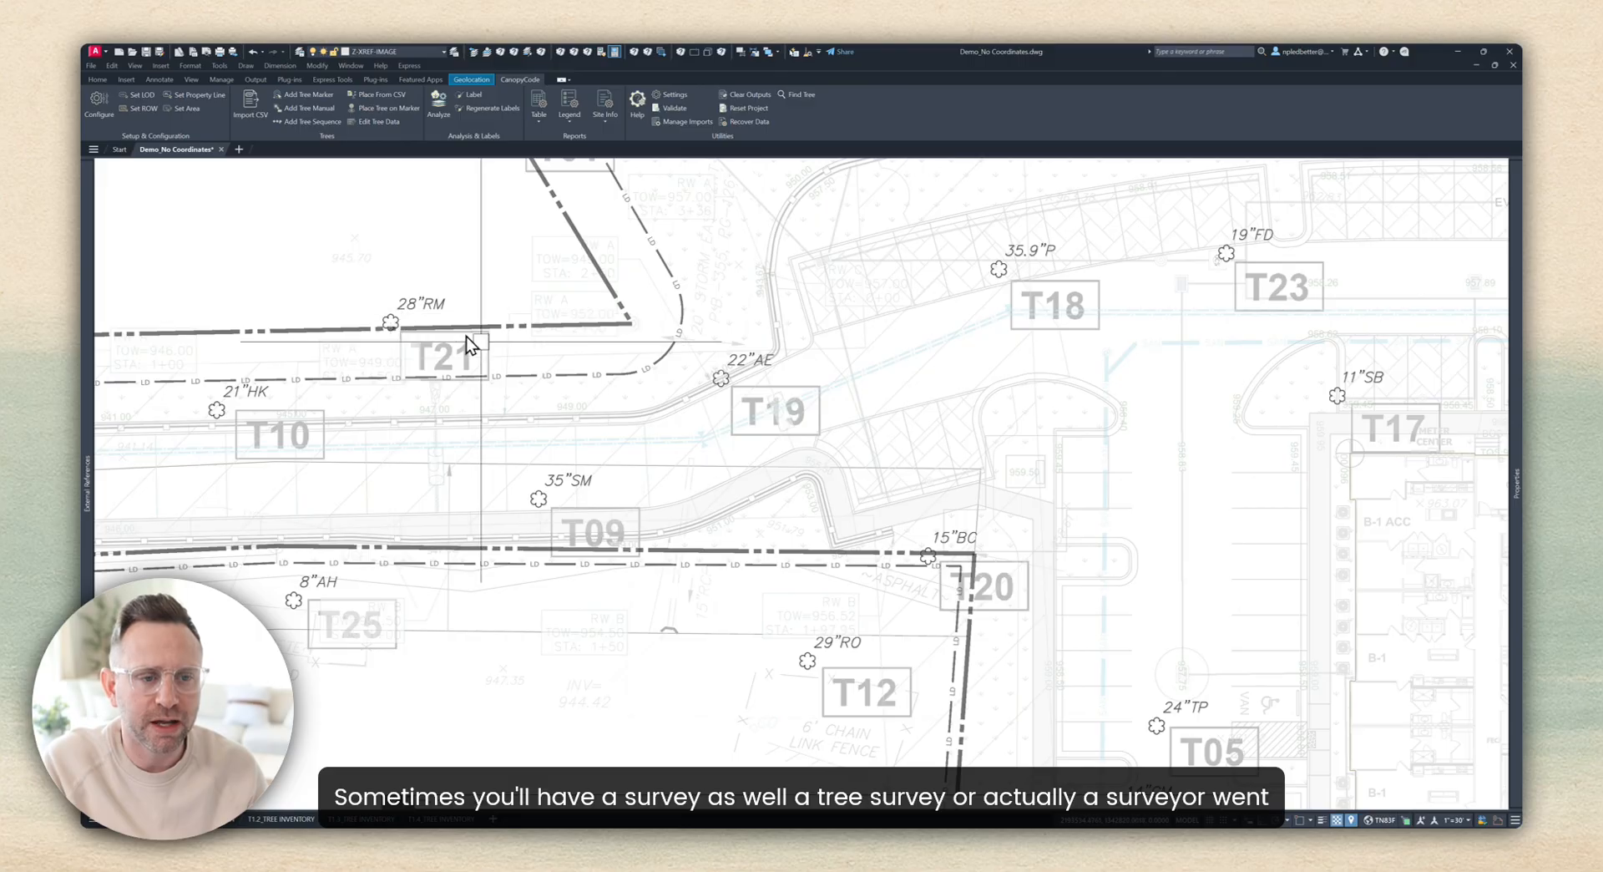
scroll(412, 342, "up", 2)
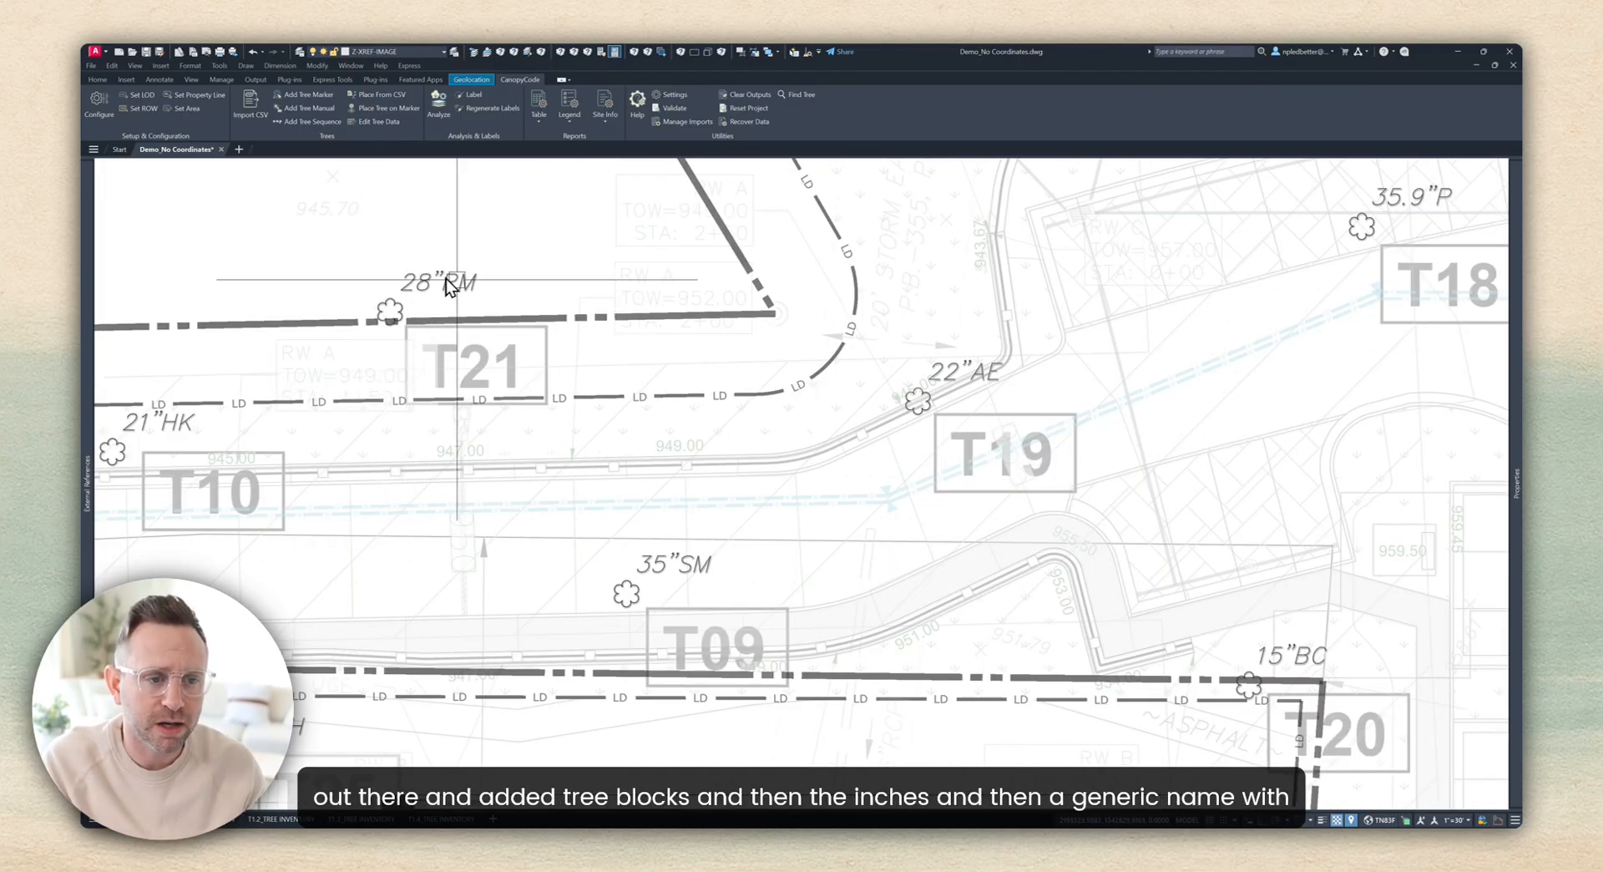
middle_click_drag(419, 288, 469, 301)
scroll(468, 302, "down", 2)
middle_click_drag(493, 375, 561, 367)
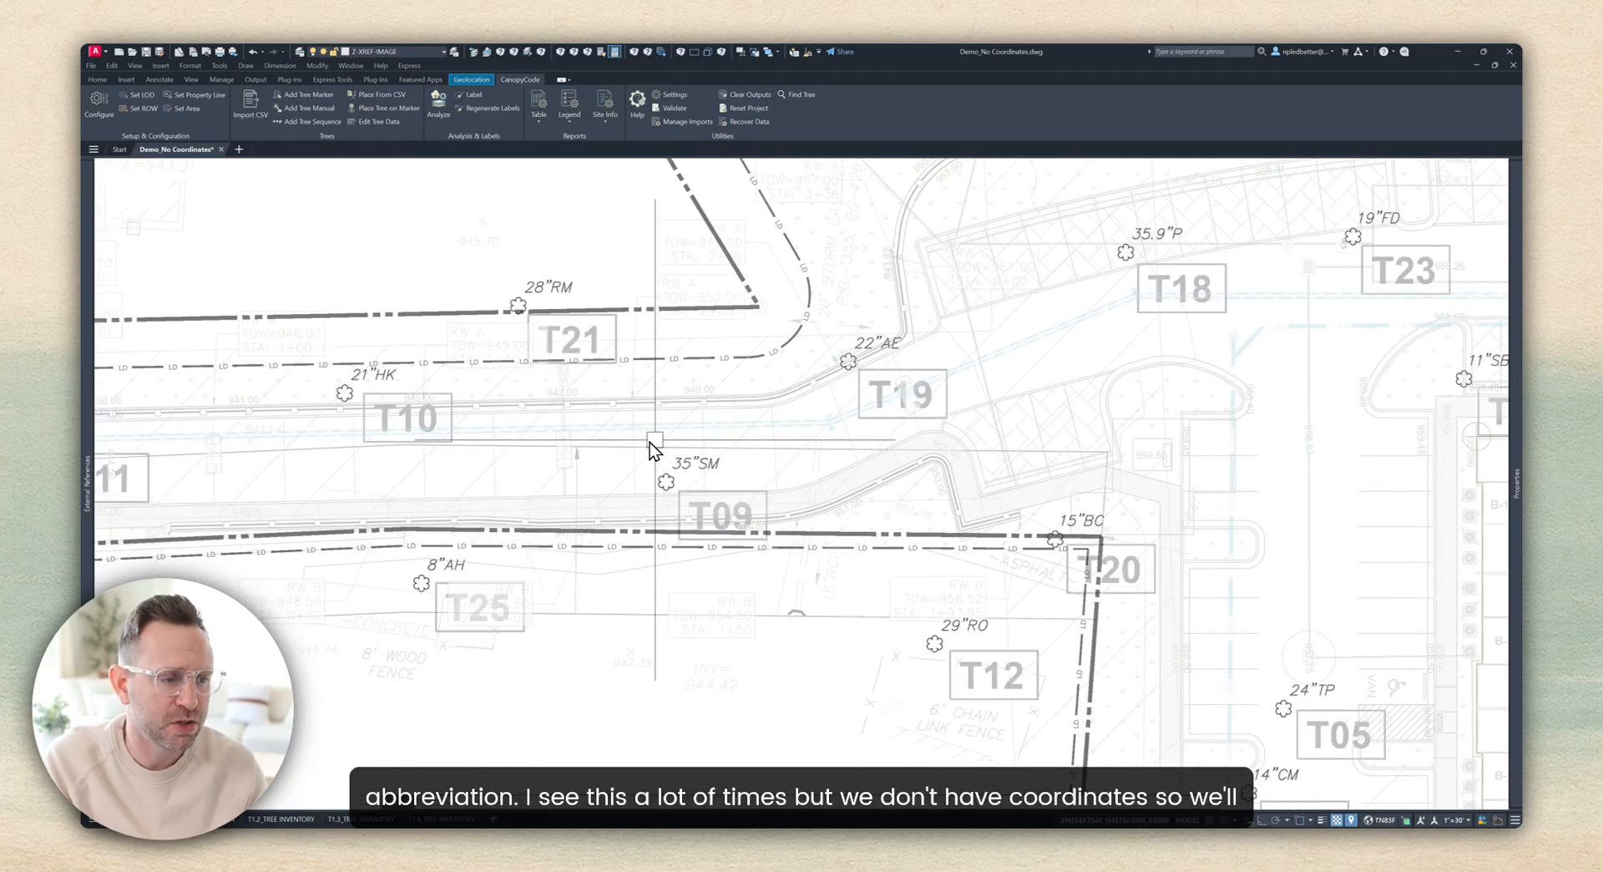
middle_click_drag(734, 397, 718, 426)
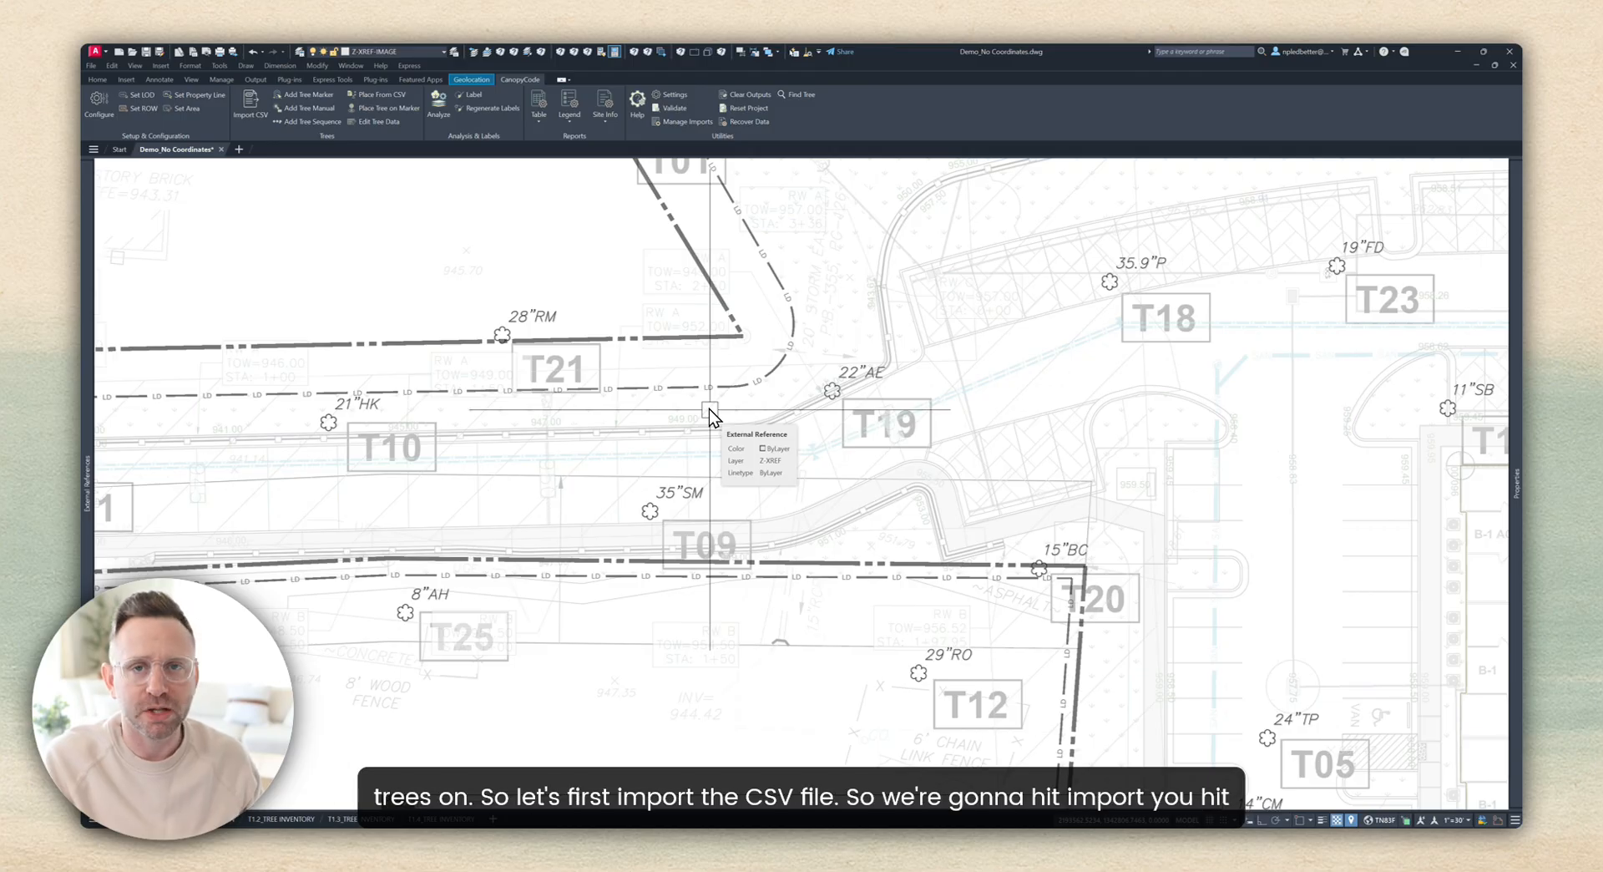
middle_click_drag(803, 303, 729, 365)
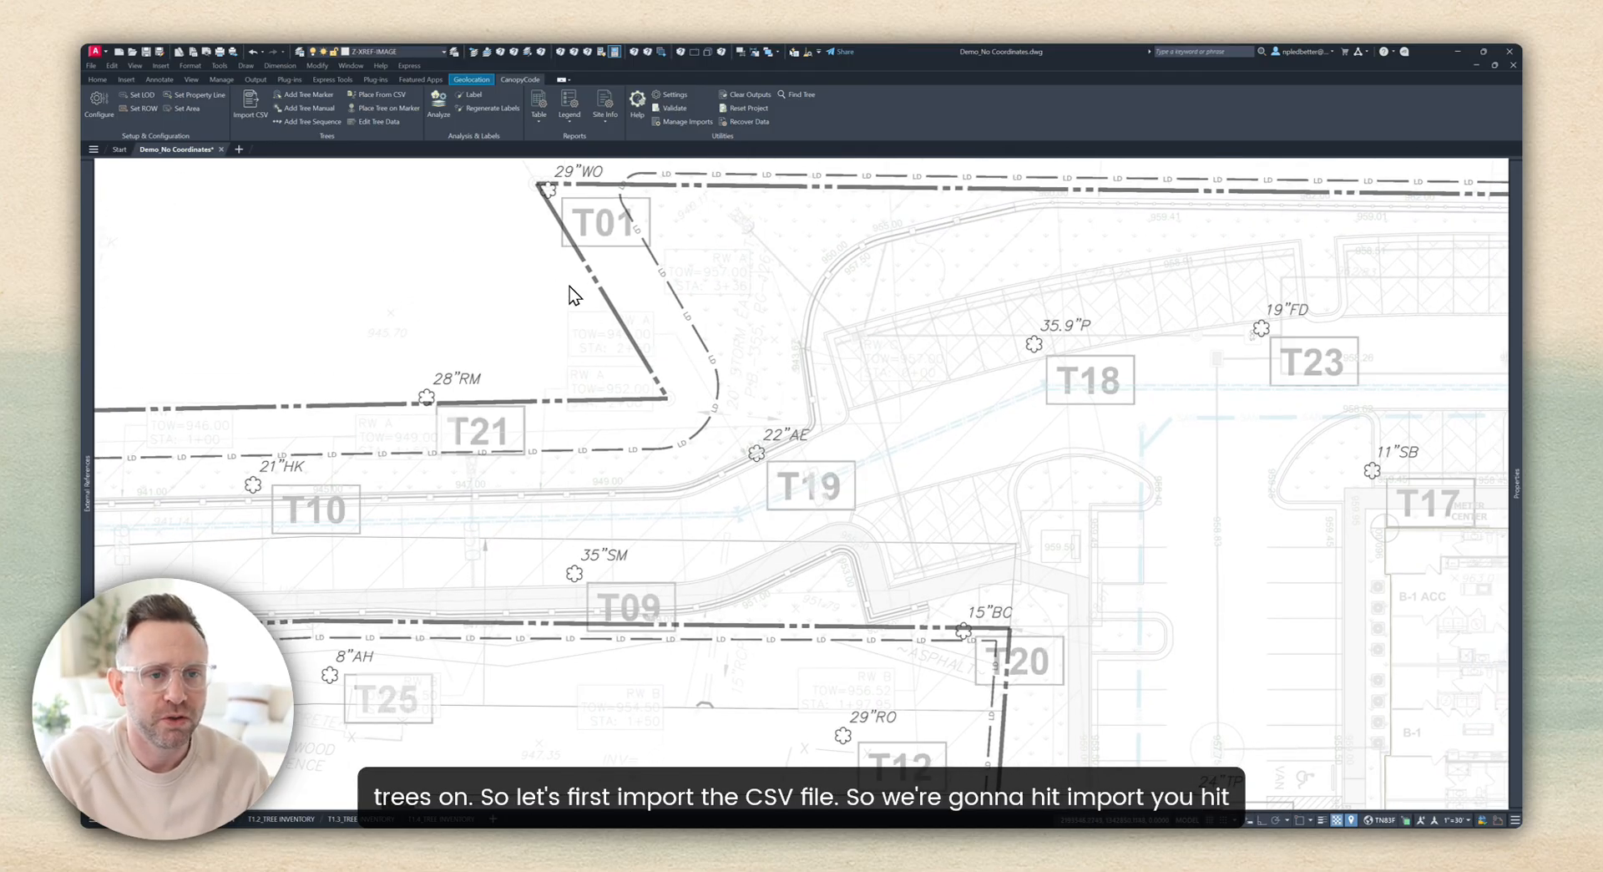
scroll(570, 295, "down", 2)
middle_click_drag(673, 322, 769, 291)
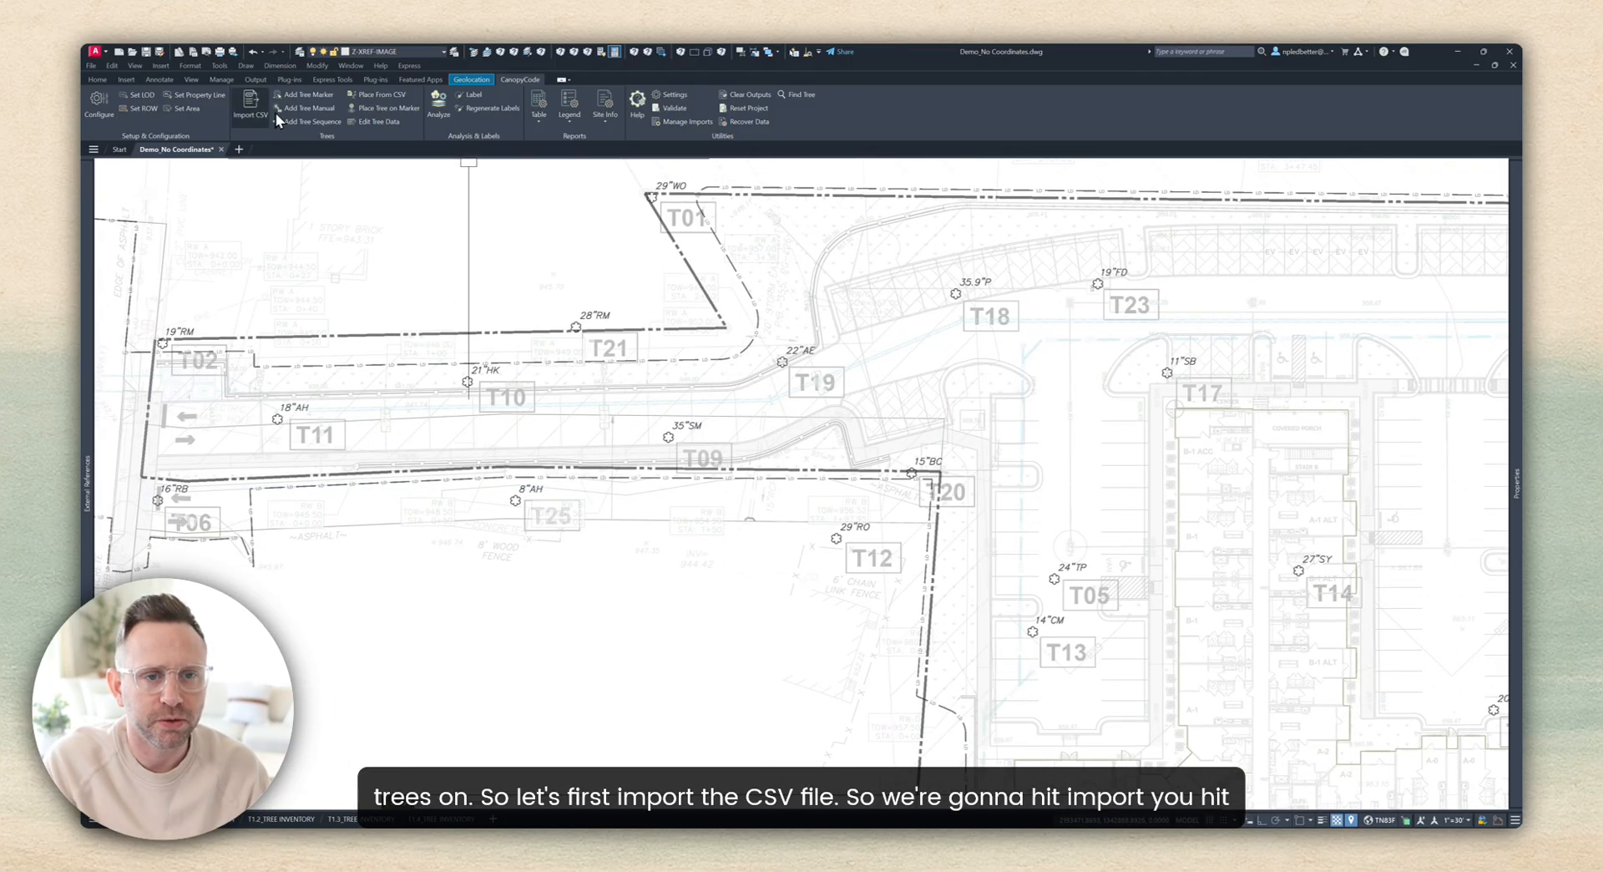
Step: Import demo-25-trees-no-coordinates.csv into the tree project, reviewing the trees to add before confirming
left_click(248, 106)
left_click(800, 596)
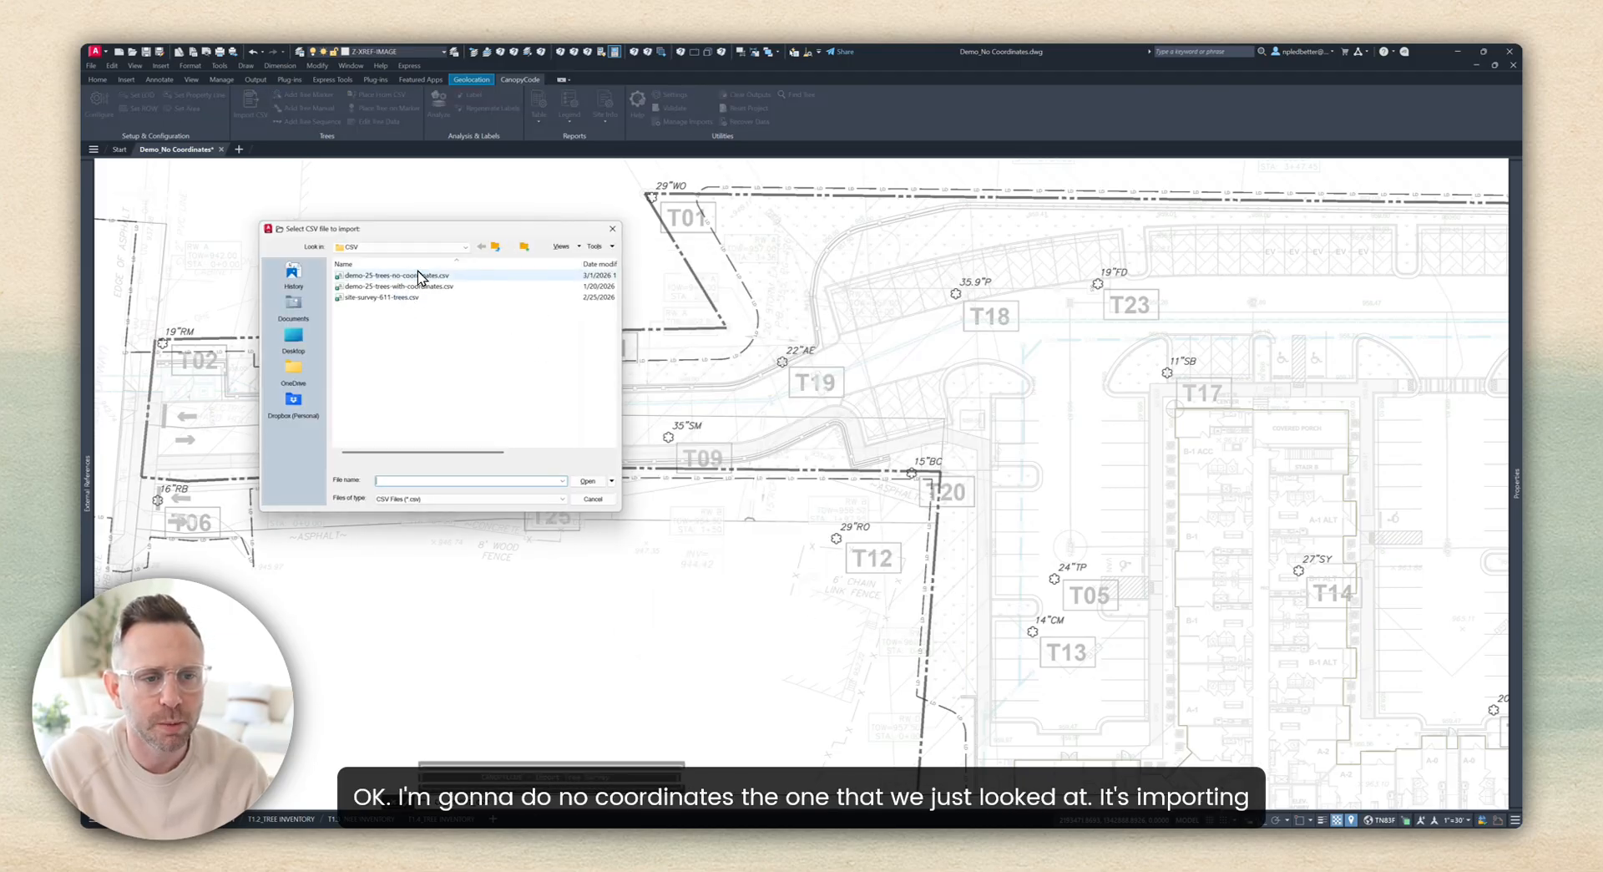
left_click(418, 275)
left_click(587, 481)
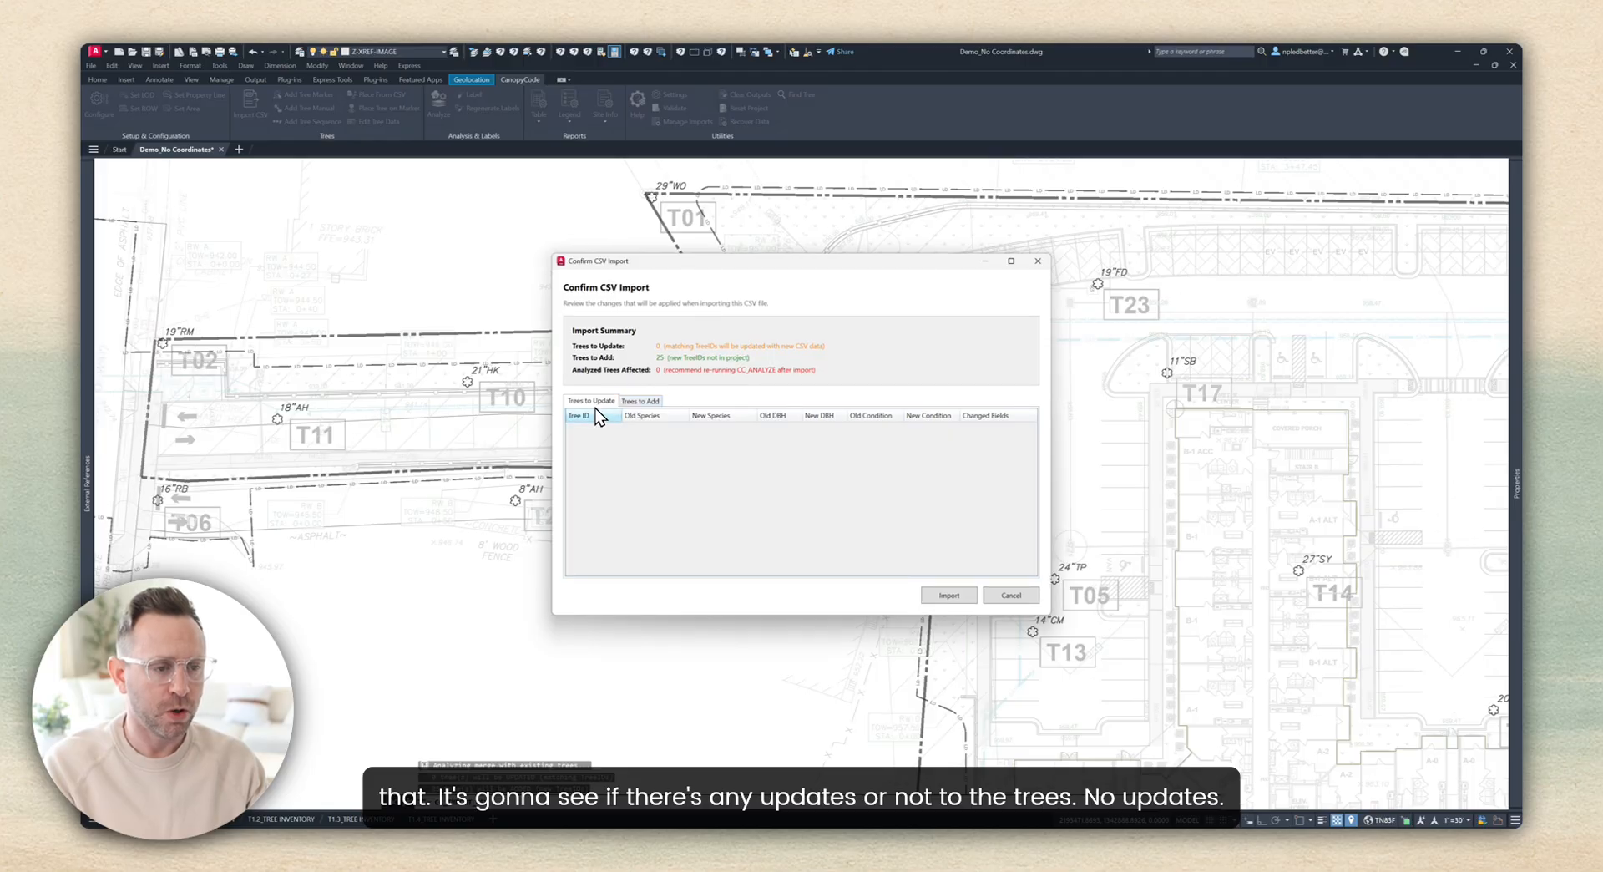
left_click(641, 400)
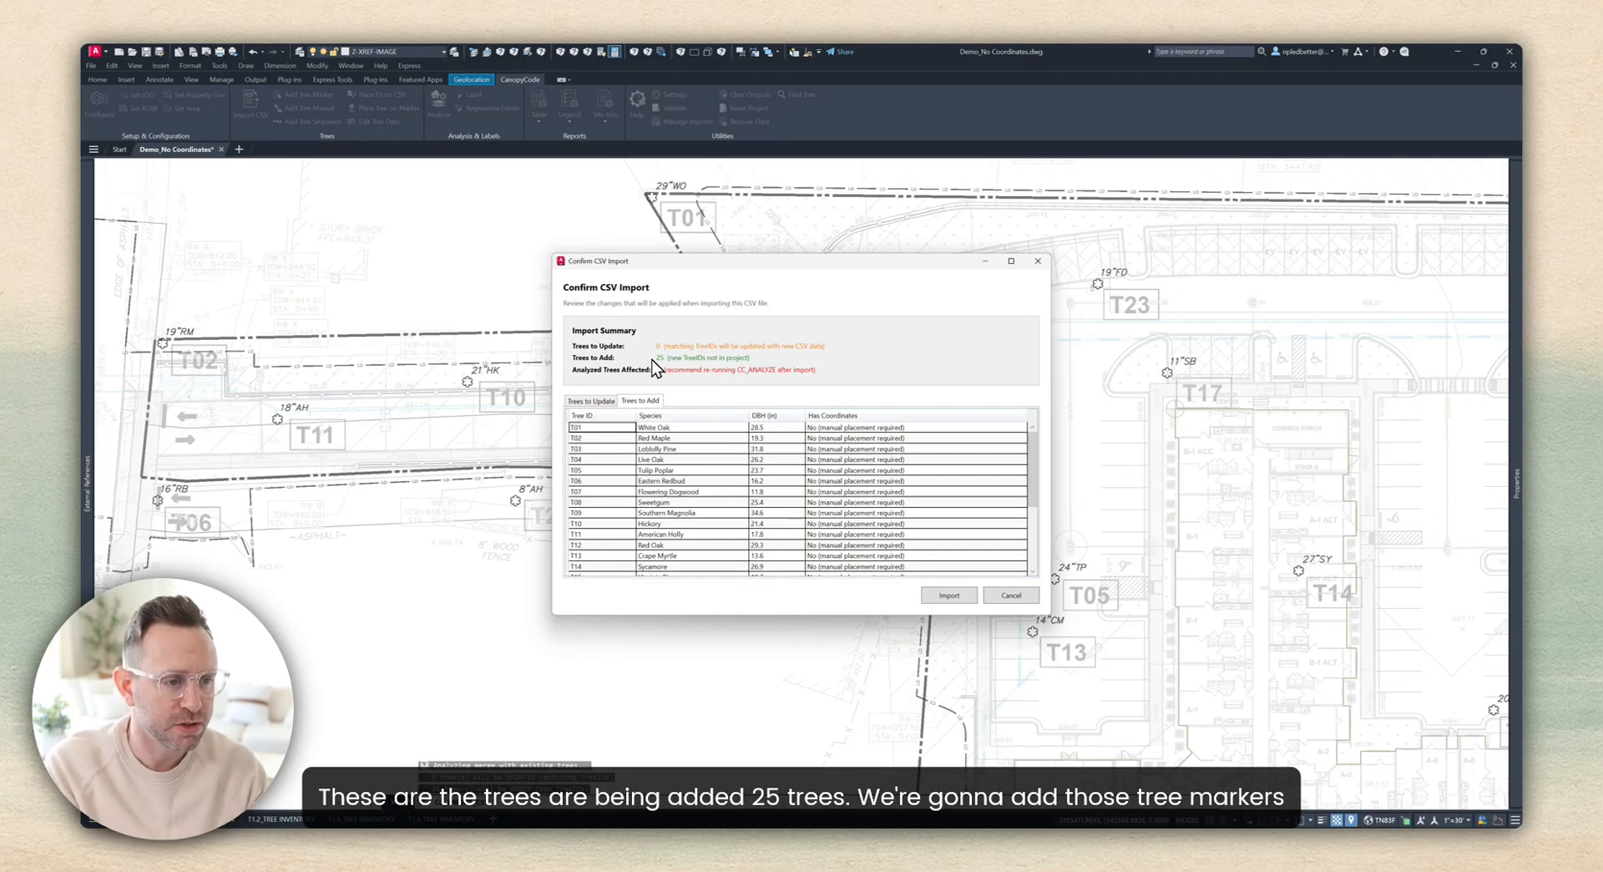
left_click(948, 594)
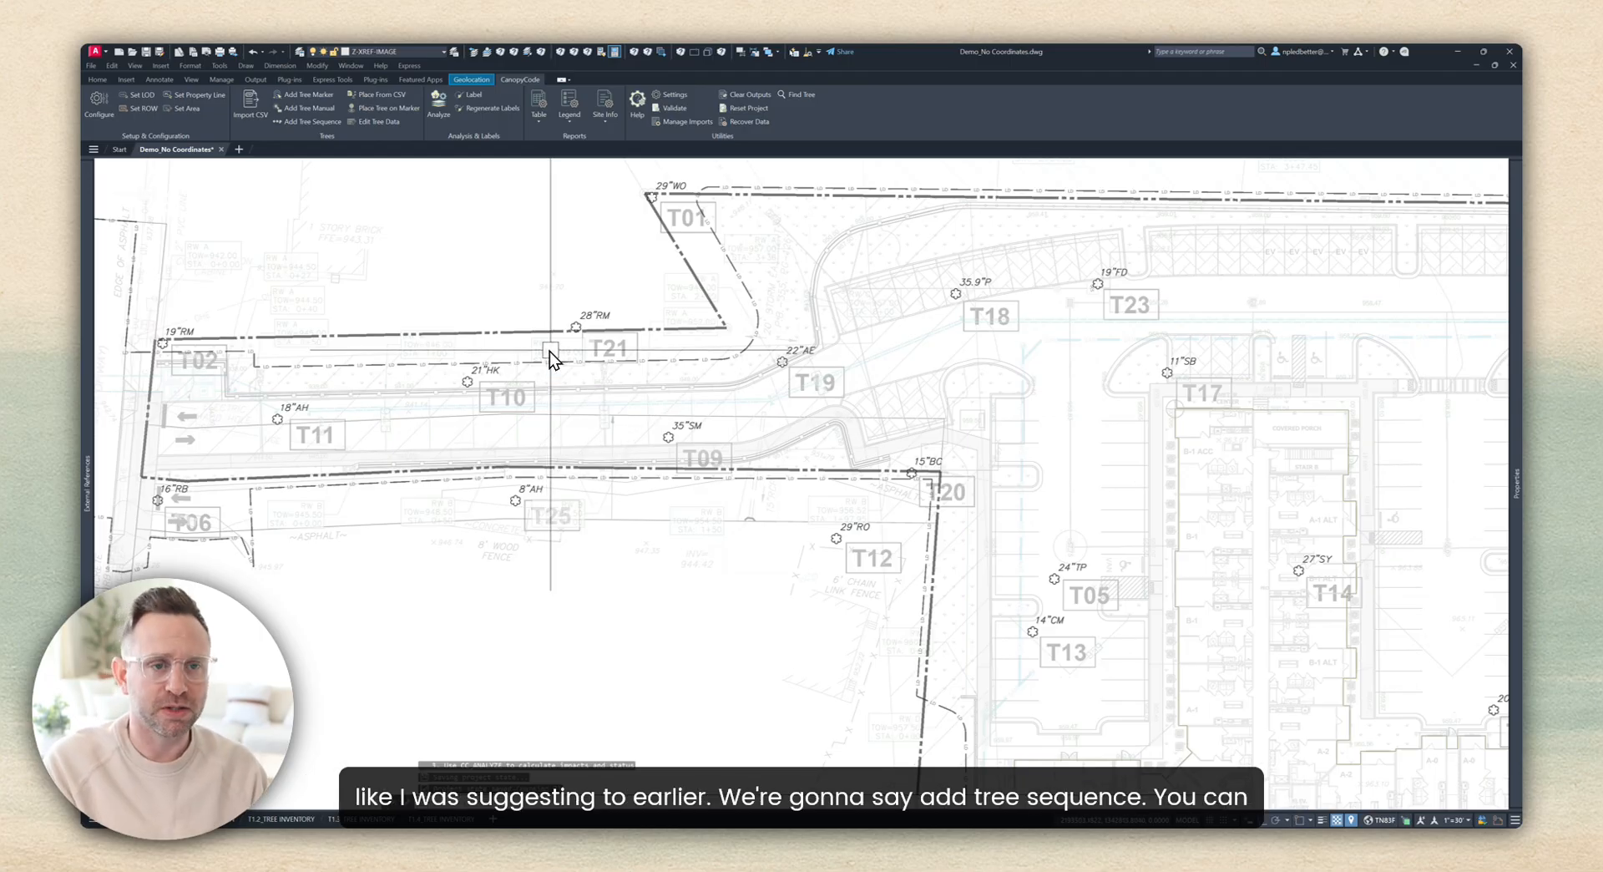
Step: Start Add Tree Sequence using the CSV data and set the running object snap to Insertion
left_click(297, 121)
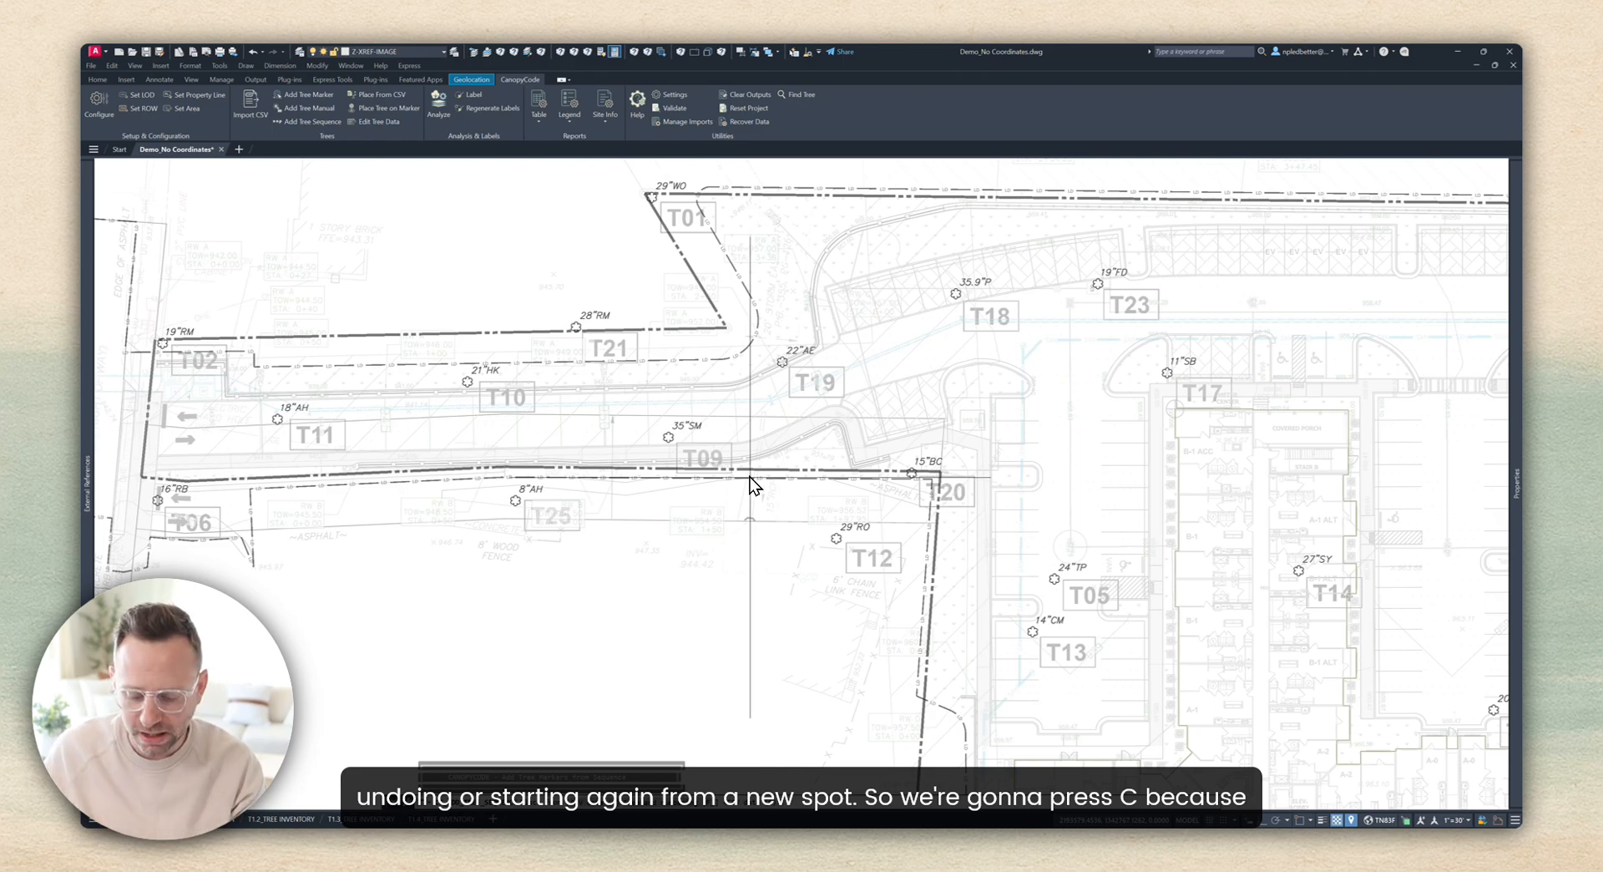
type("c")
key("Return")
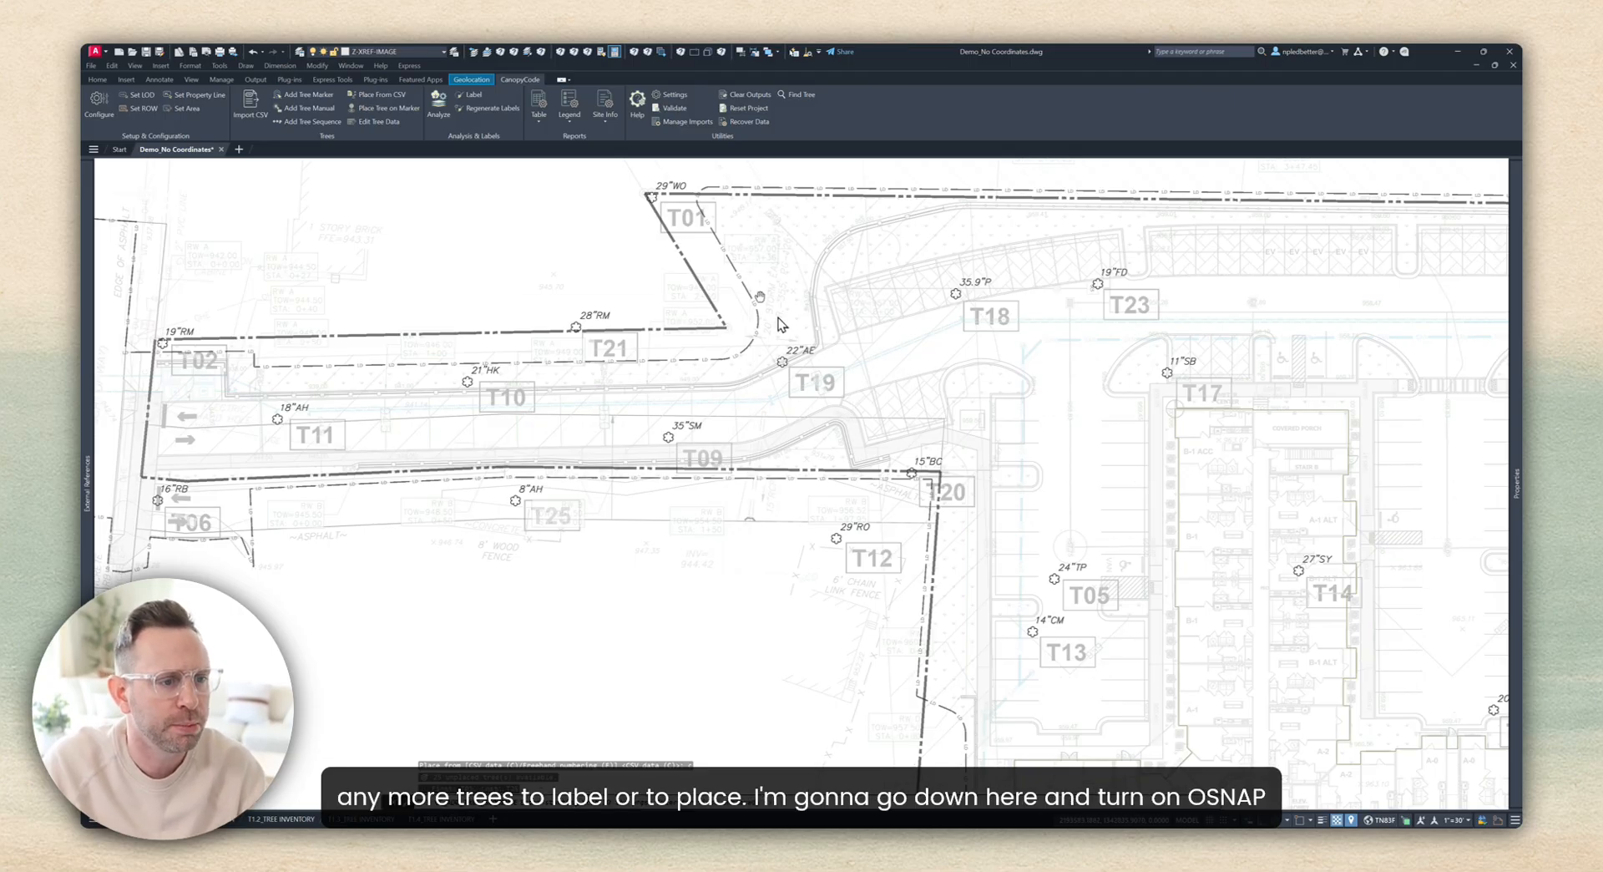
middle_click_drag(779, 317, 776, 342)
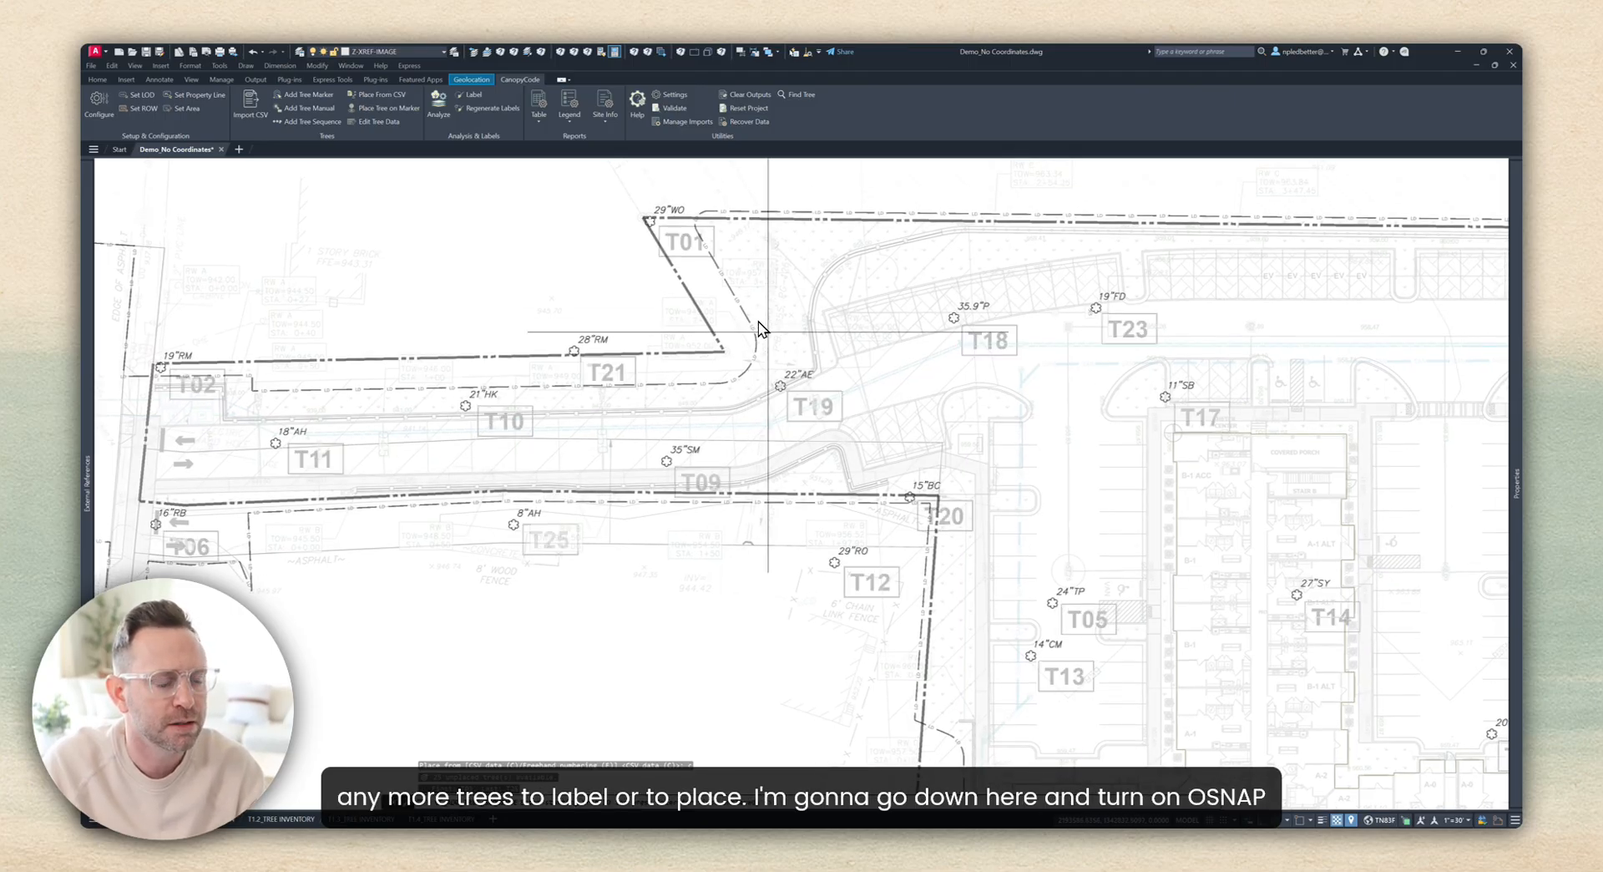
right_click(1298, 818)
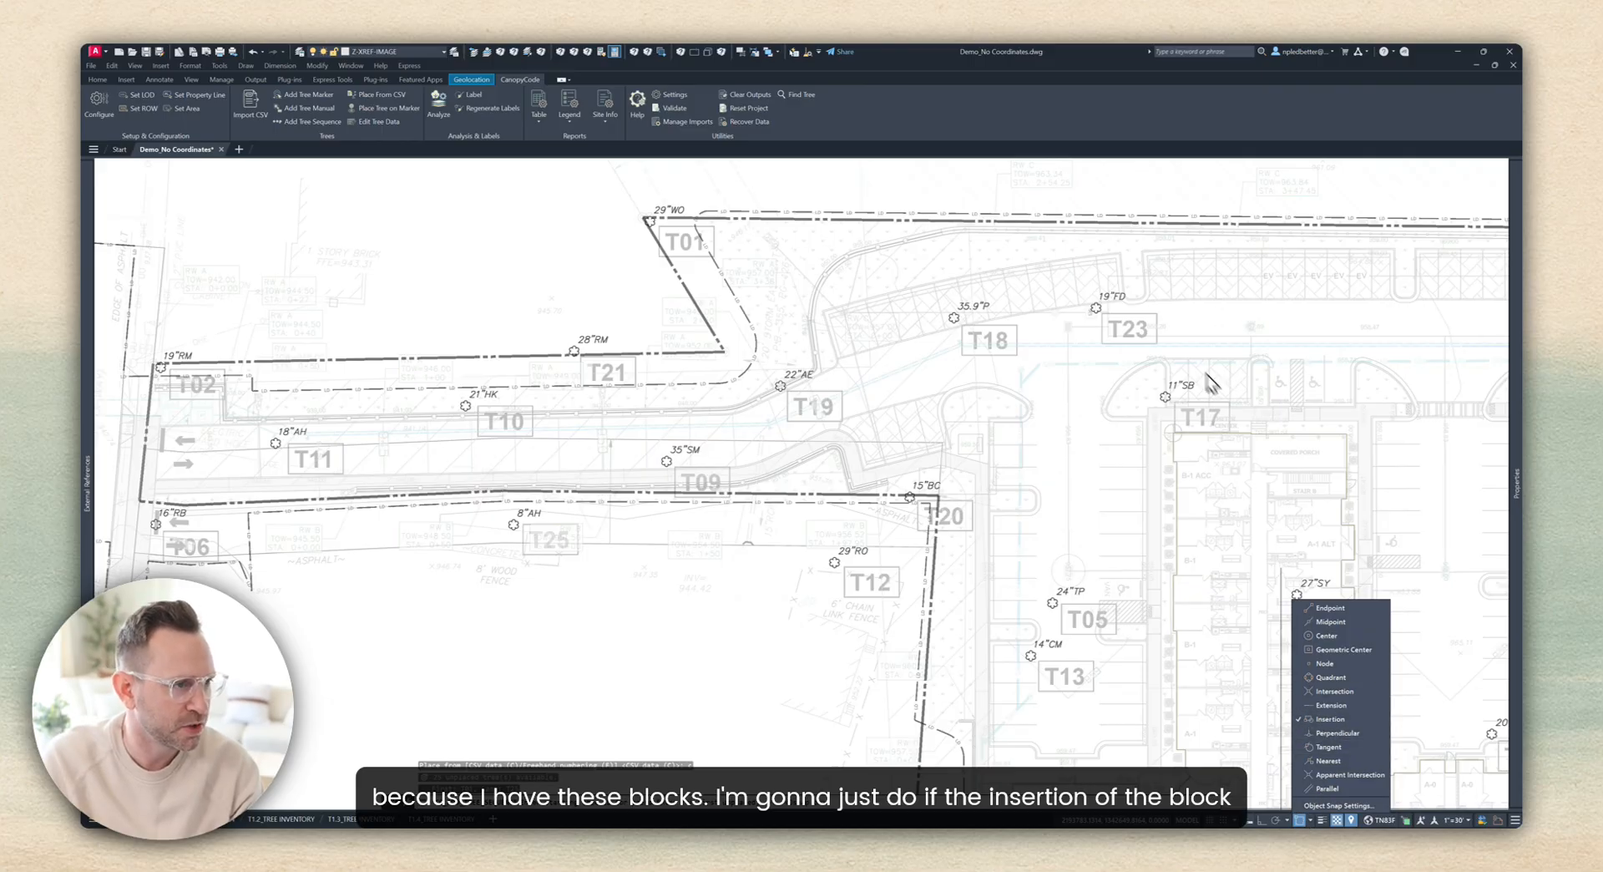
left_click(987, 115)
Step: Begin the sequence at the first unplaced tree and place T01 at the insertion point of the 29"WO block
middle_click_drag(647, 268, 632, 305)
scroll(636, 313, "up", 7)
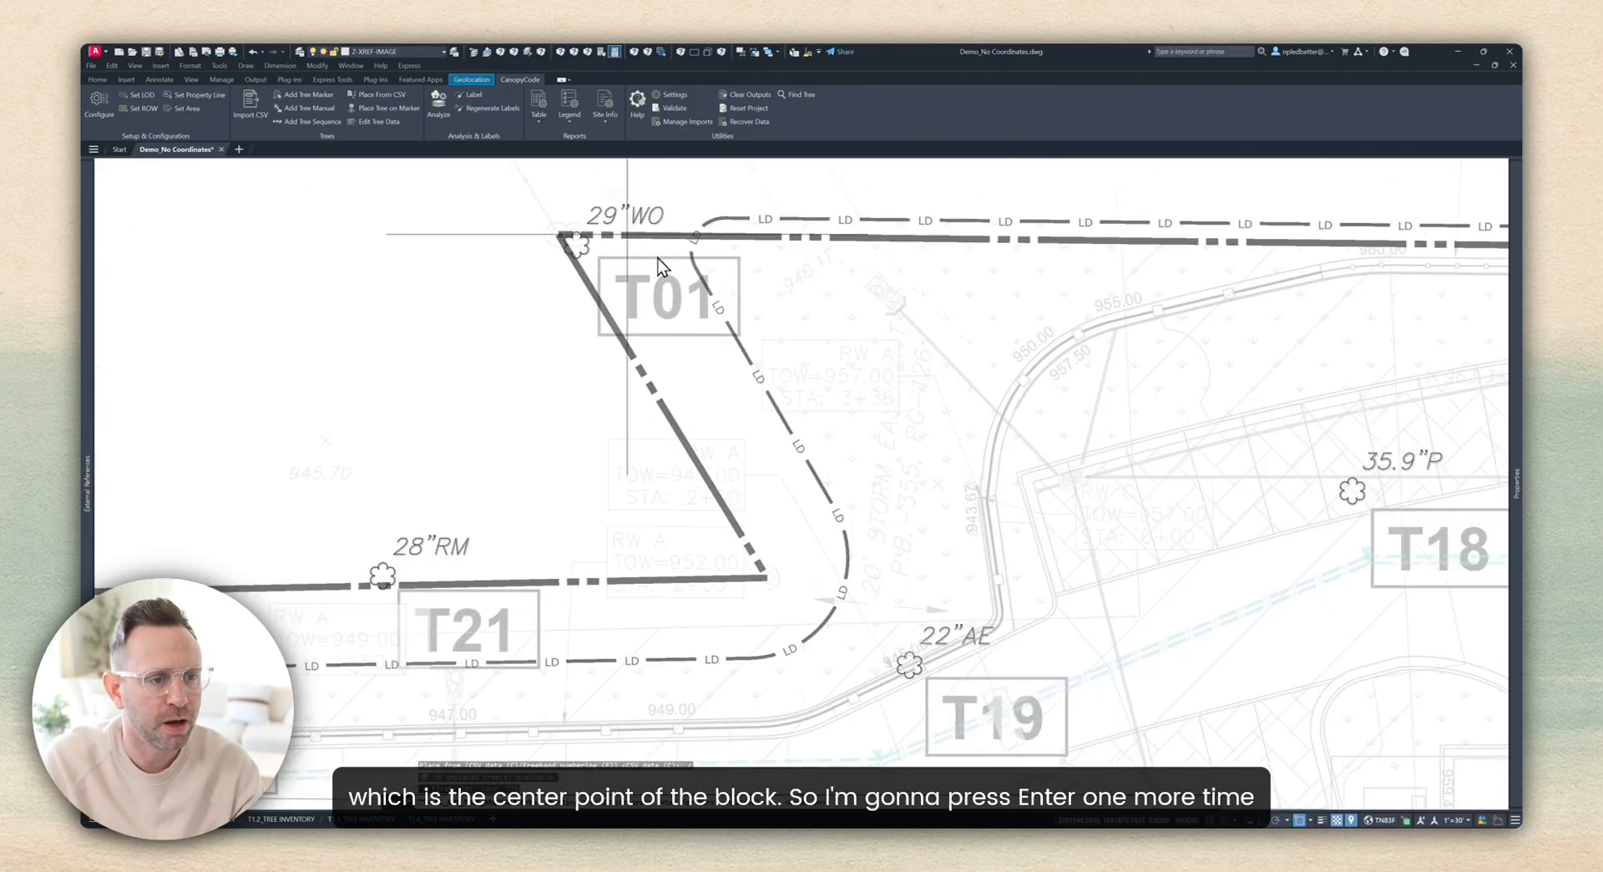
middle_click_drag(513, 269, 526, 301)
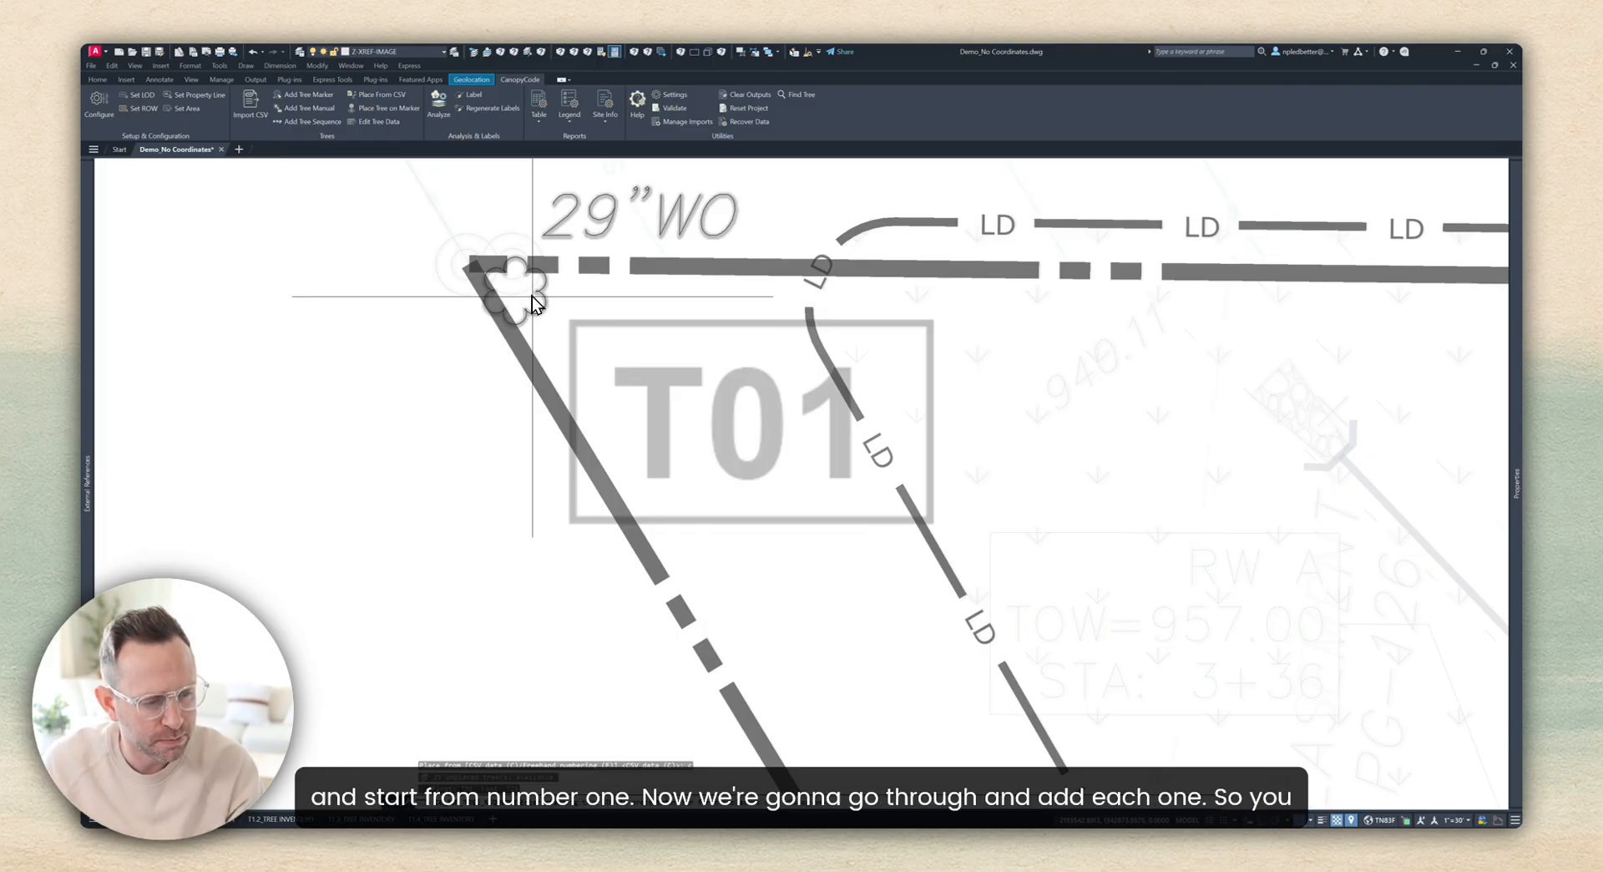
key("Return")
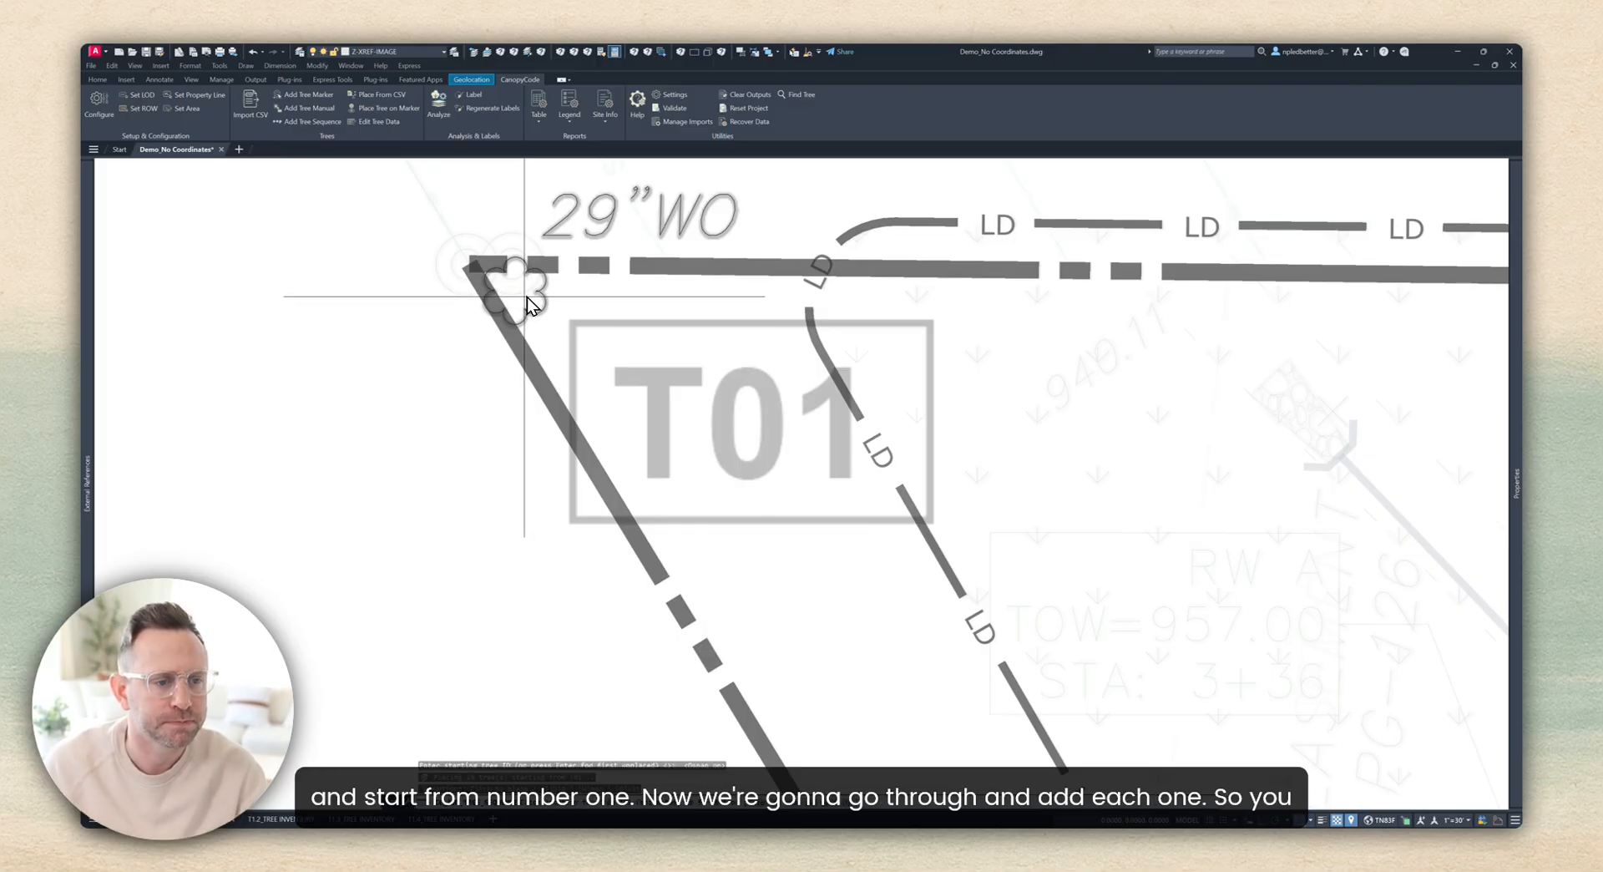
scroll(525, 297, "down", 2)
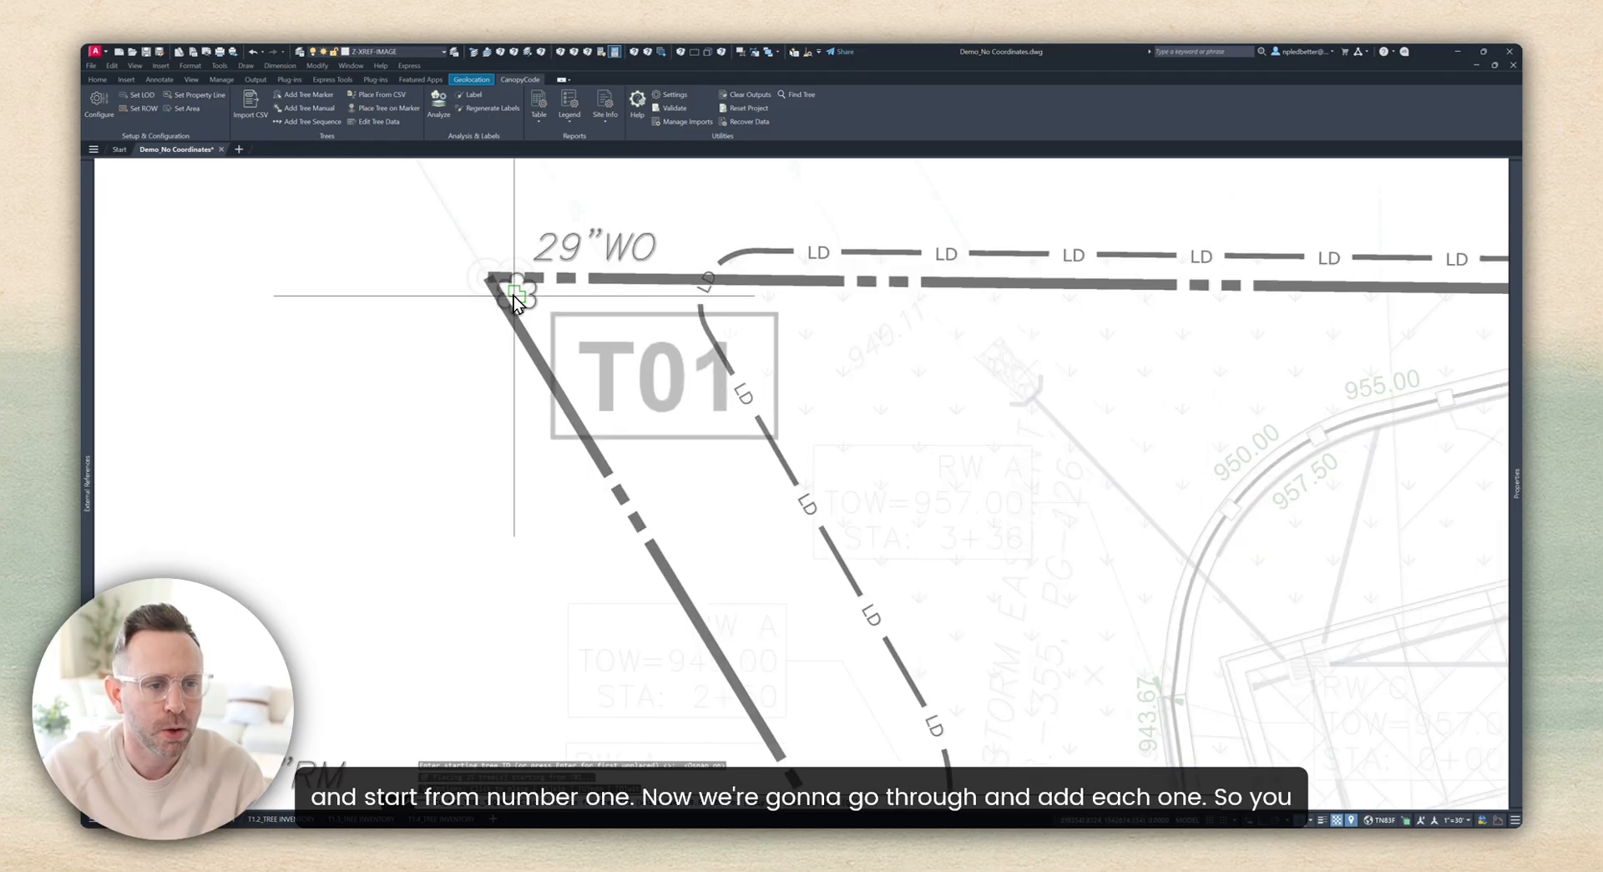
left_click(514, 295)
scroll(513, 298, "down", 3)
scroll(535, 309, "up", 5)
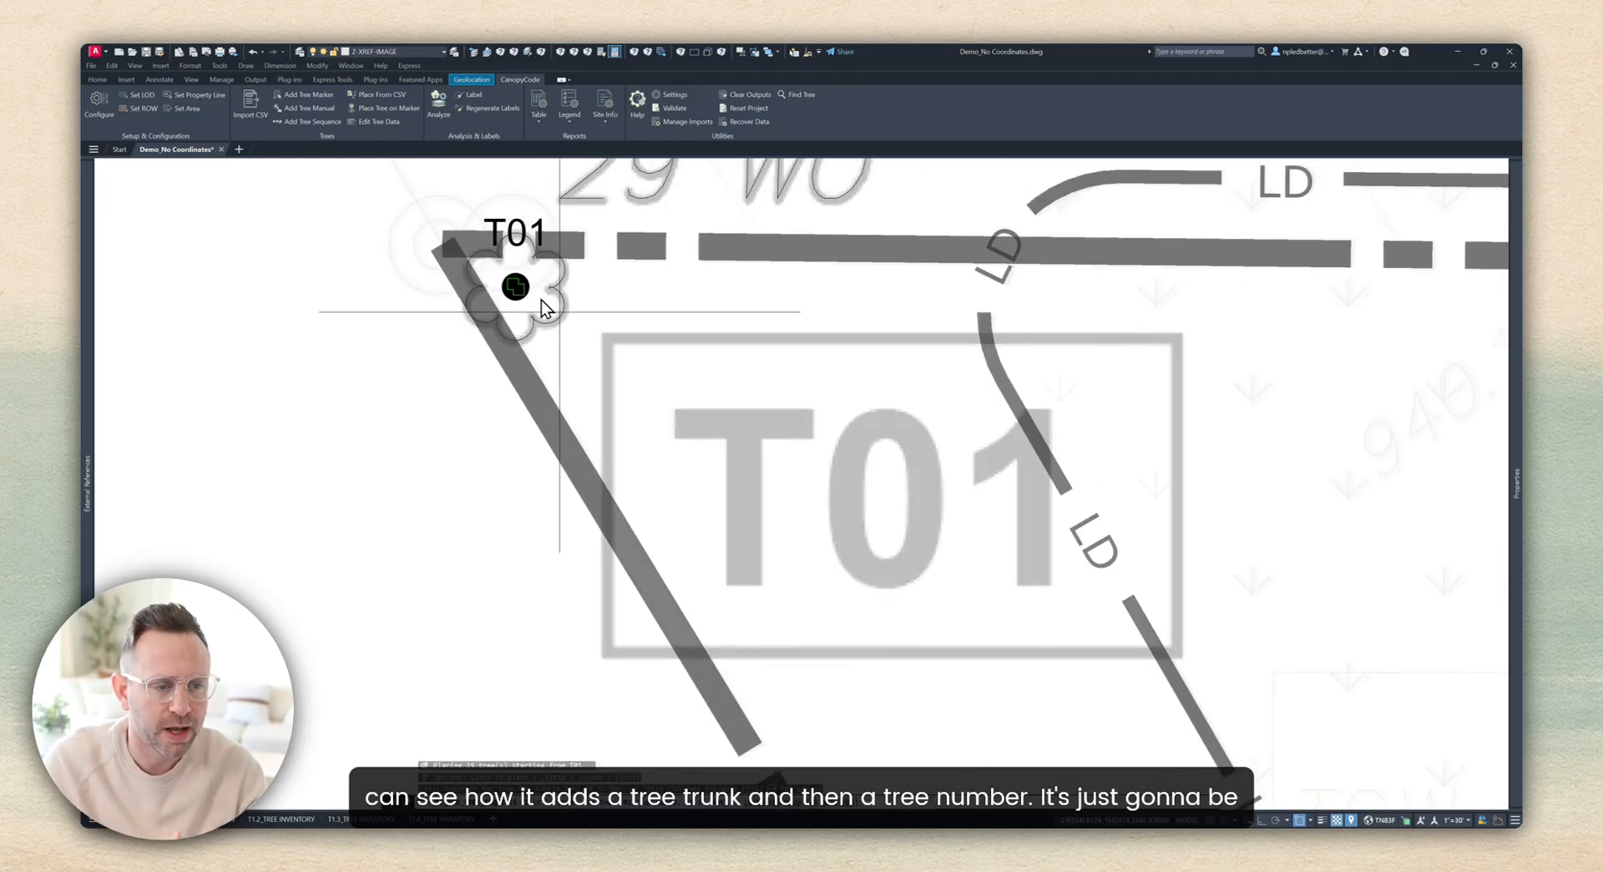
scroll(568, 330, "down", 2)
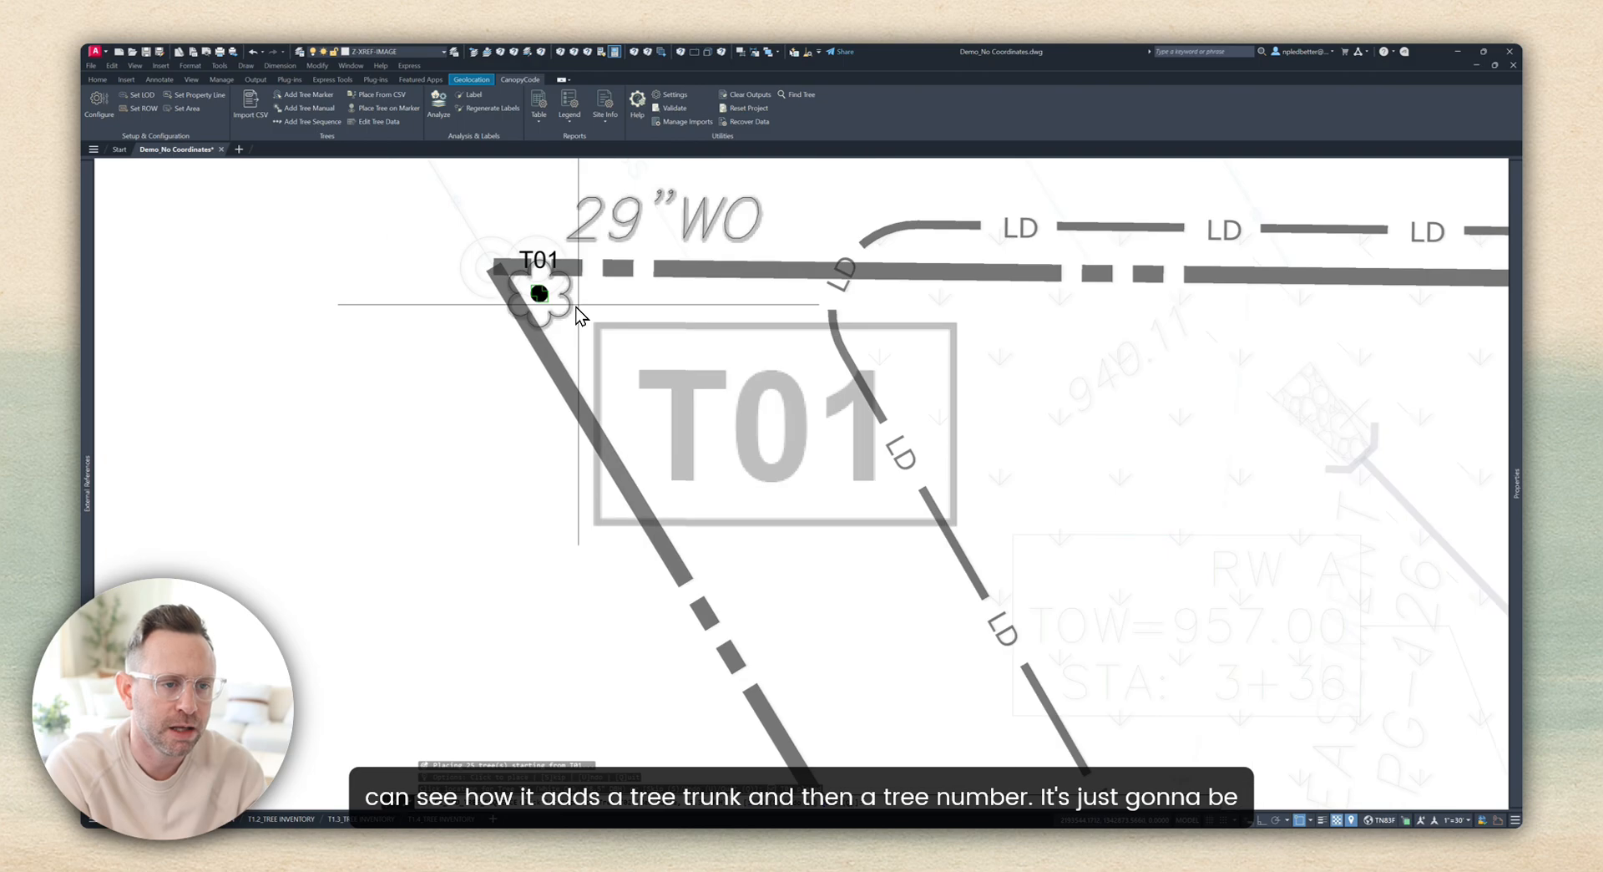
middle_click_drag(680, 344, 609, 326)
scroll(591, 317, "down", 2)
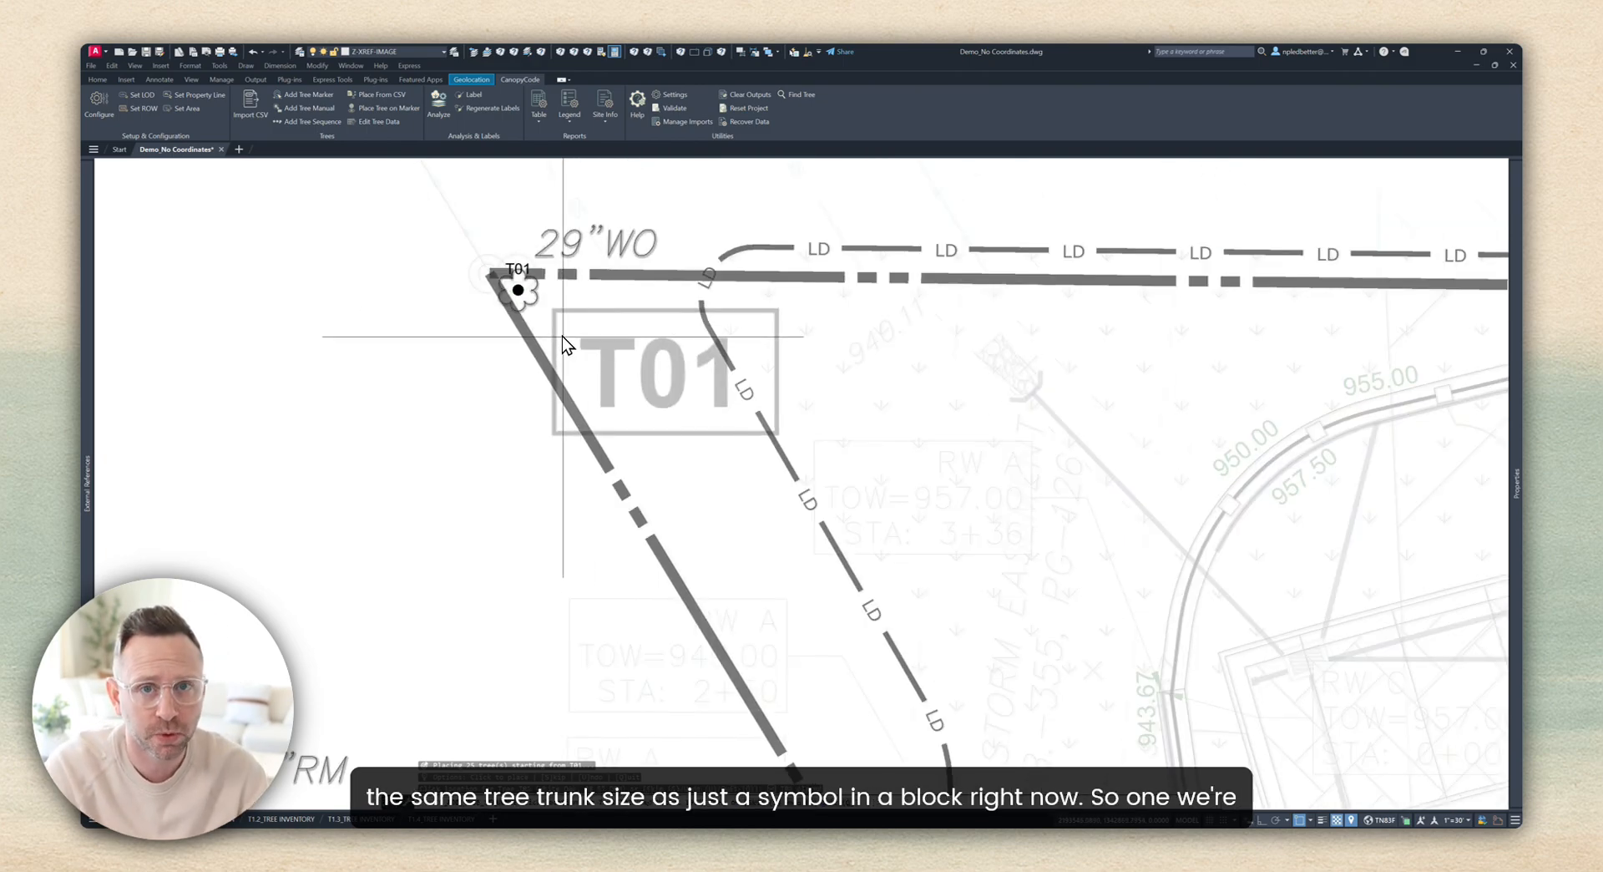
Step: Try to place tree T02 on the 19"RM block and undo the misplaced marker
scroll(585, 334, "down", 6)
middle_click_drag(646, 332, 907, 262)
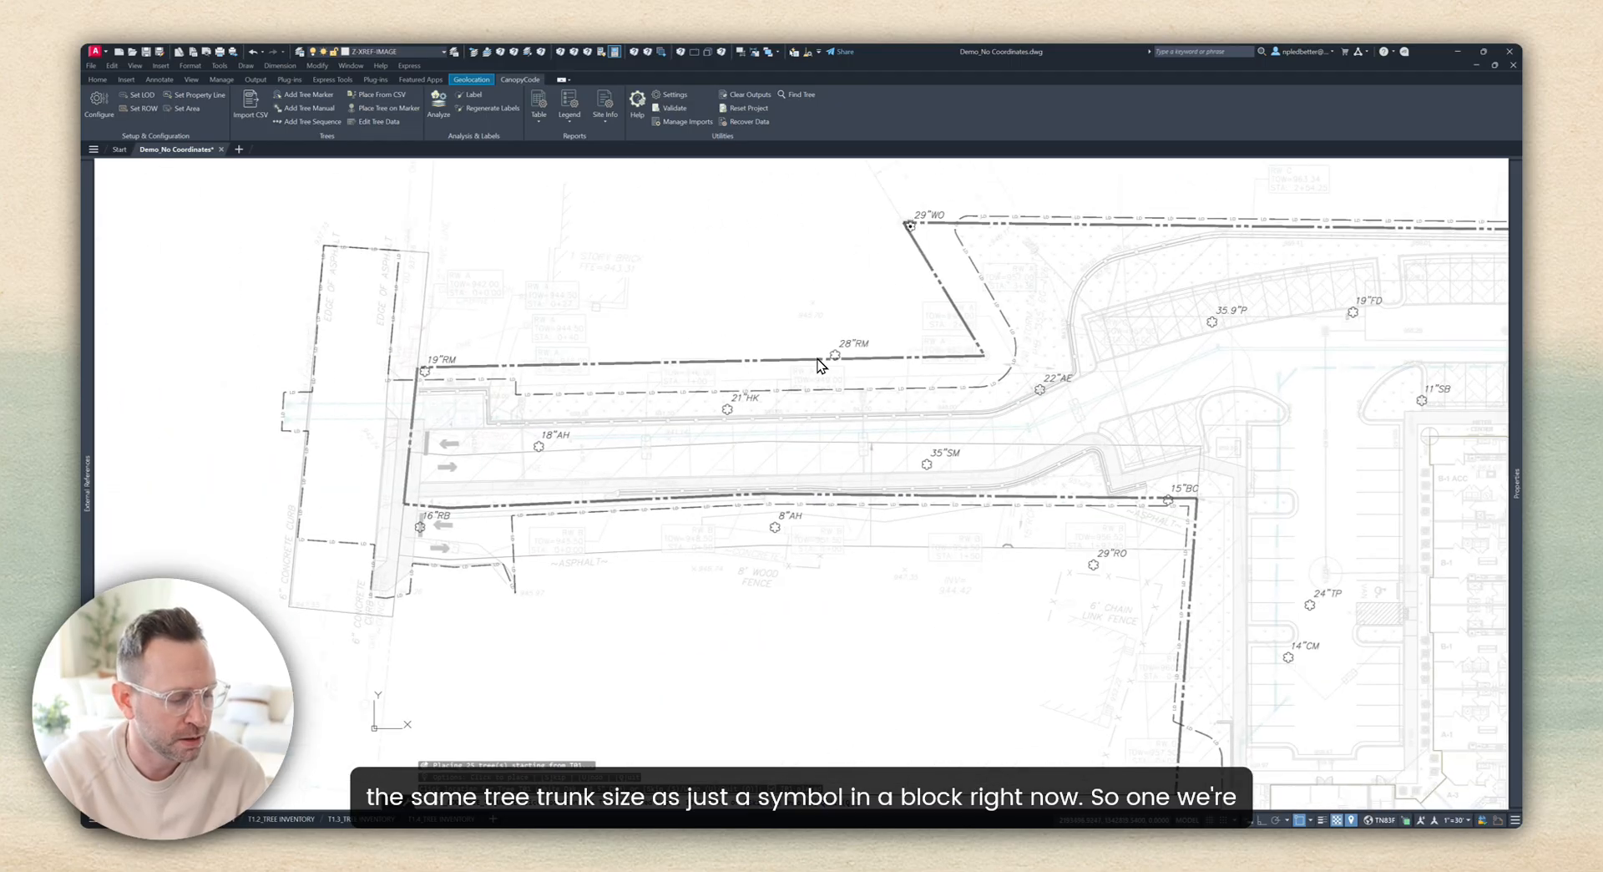
scroll(394, 383, "up", 10)
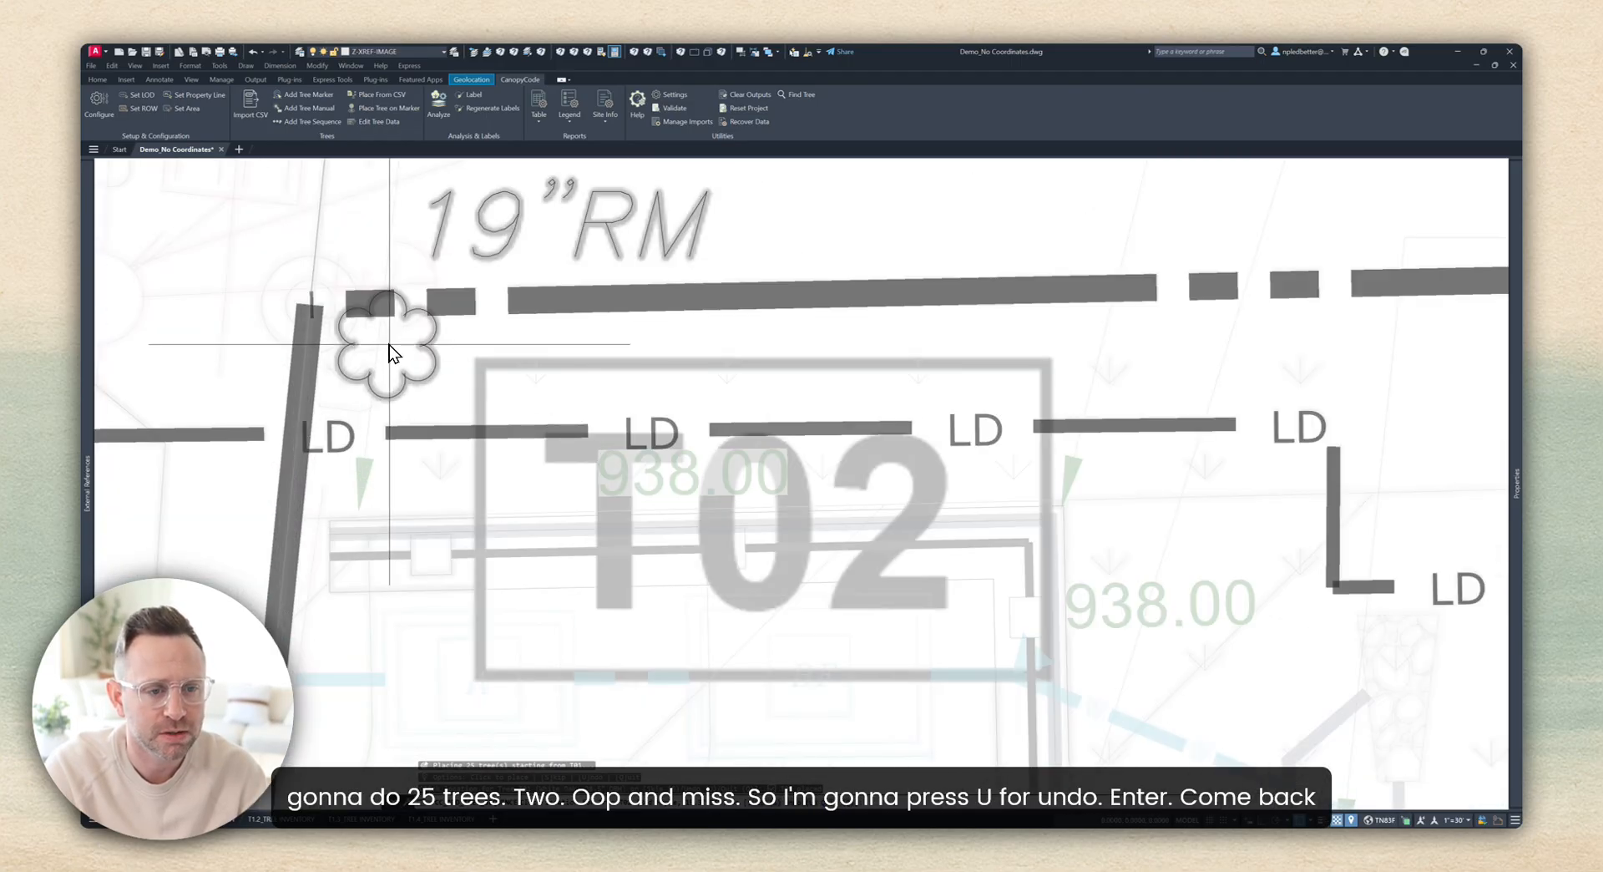
scroll(389, 359, "down", 2)
left_click(388, 358)
scroll(423, 332, "down", 4)
scroll(423, 334, "up", 4)
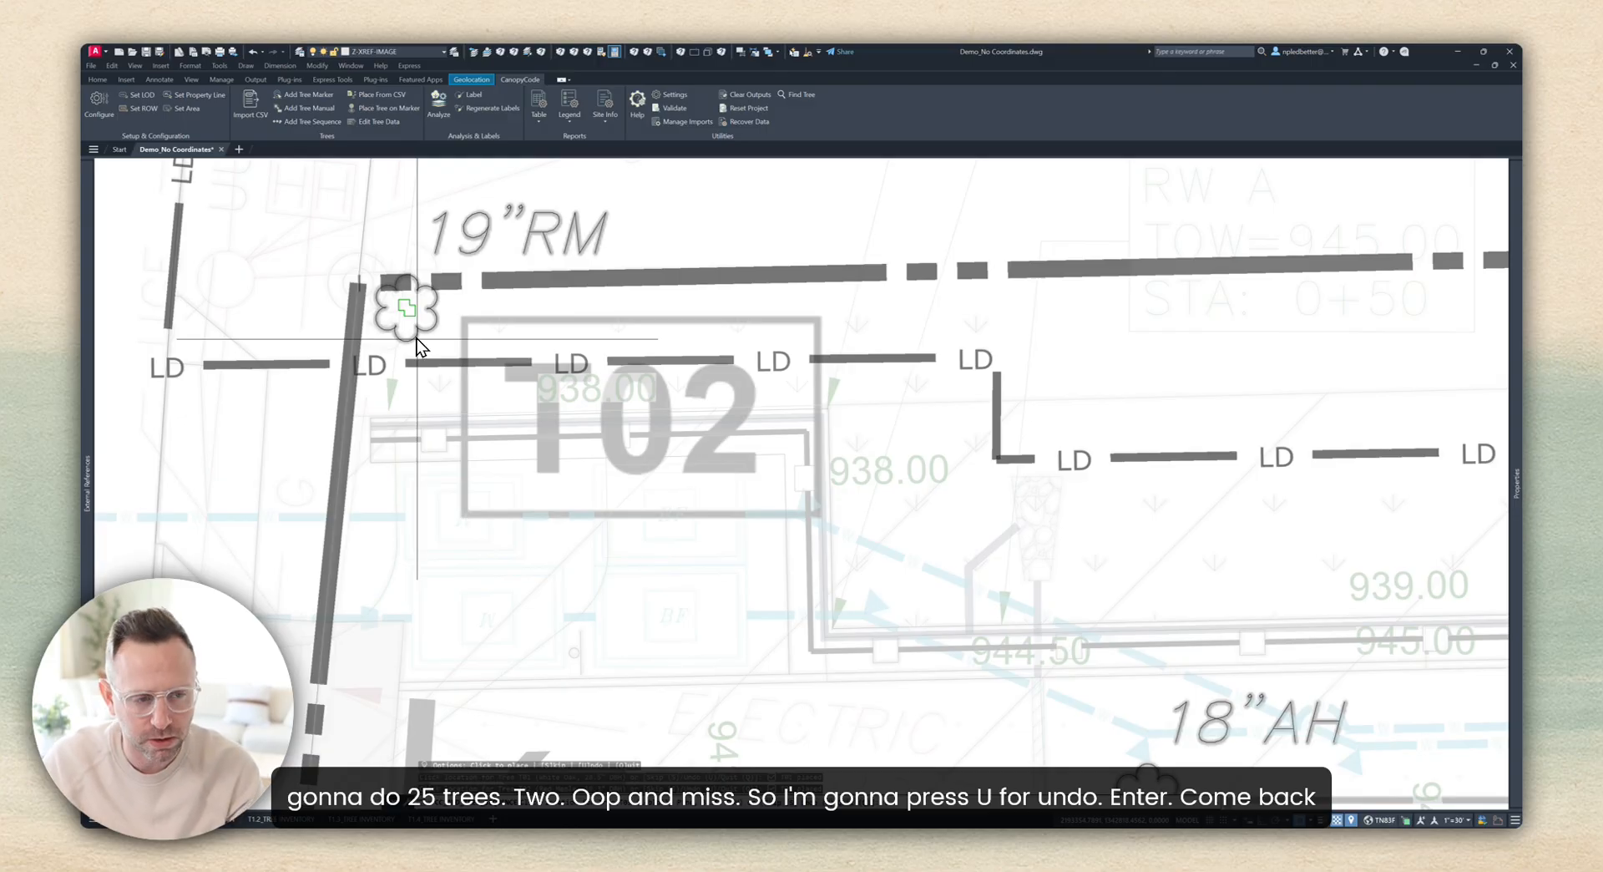
left_click(415, 338)
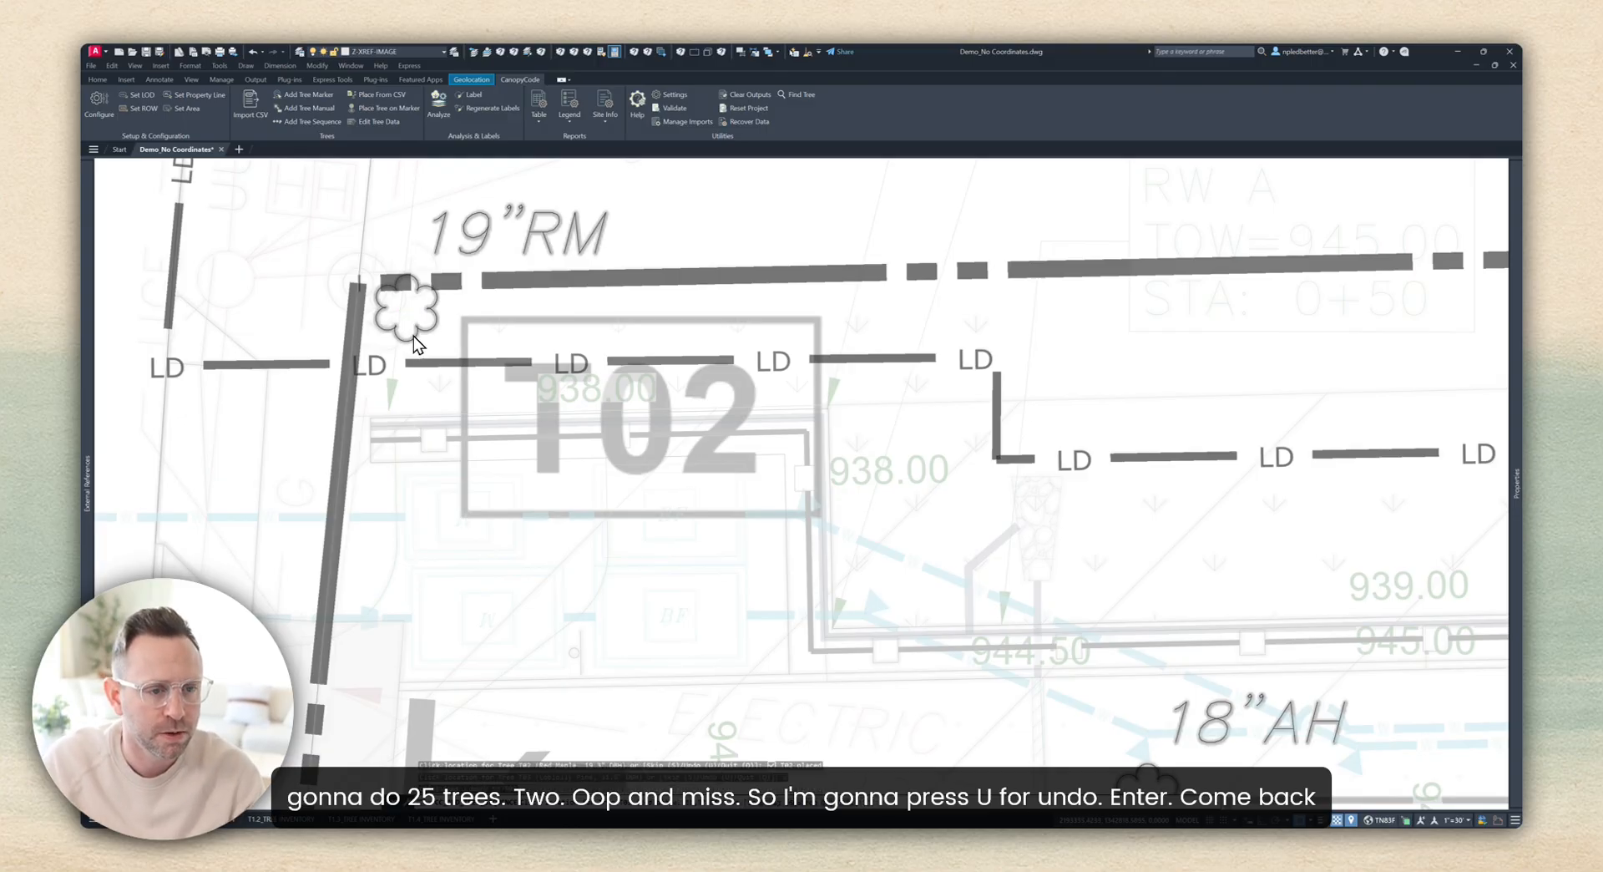
Step: Place tree T02 at the insertion point of the 19"RM block
scroll(413, 335, "up", 3)
scroll(408, 300, "down", 6)
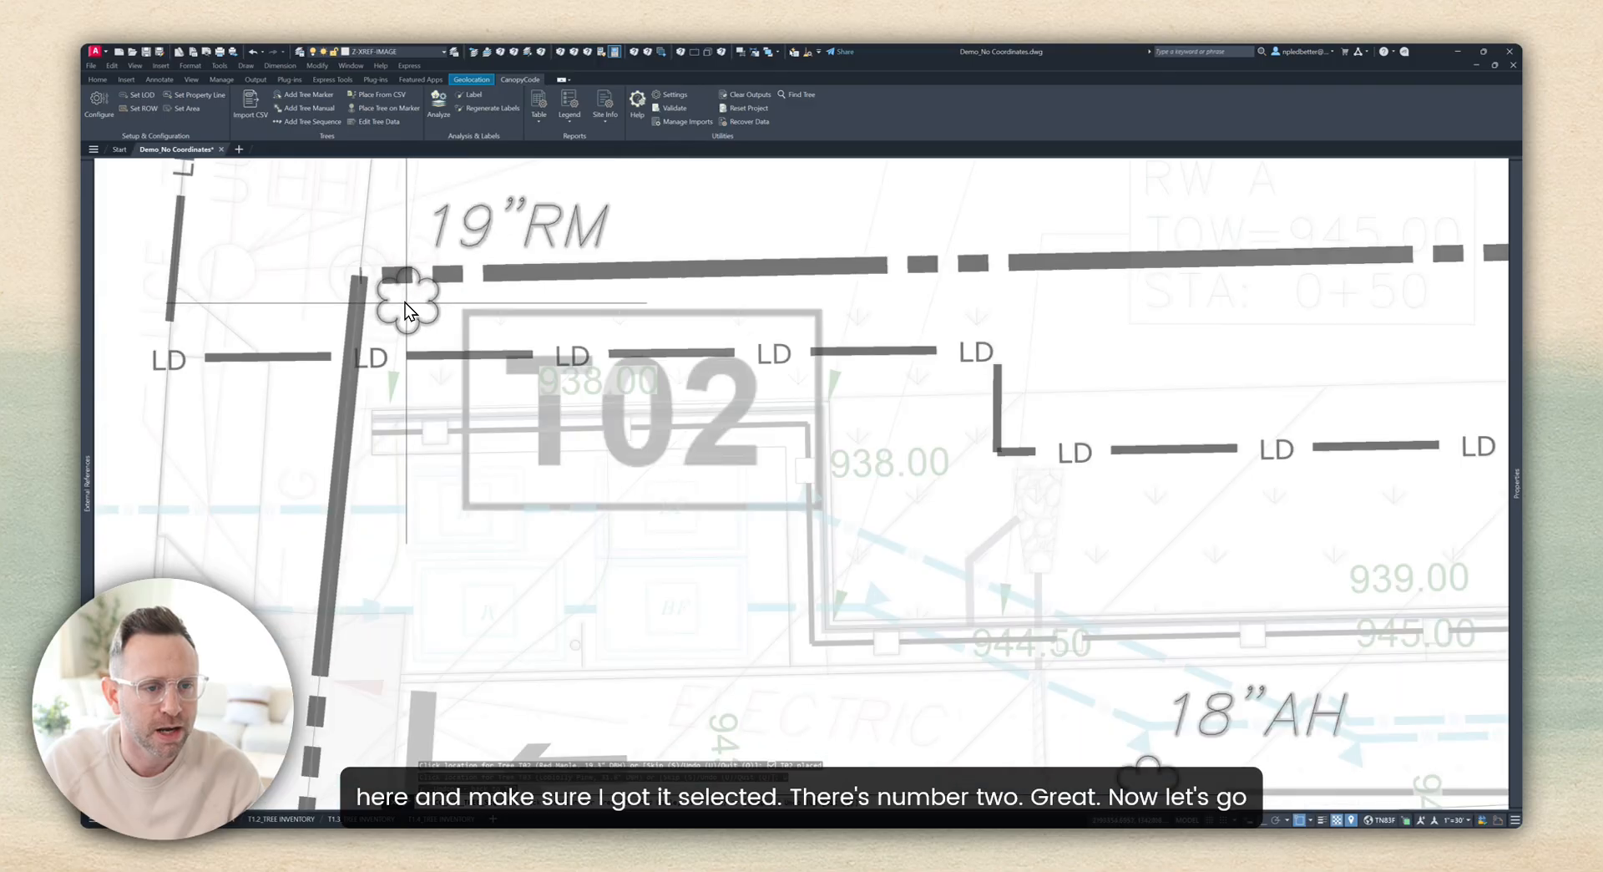
scroll(422, 302, "up", 4)
scroll(423, 302, "down", 7)
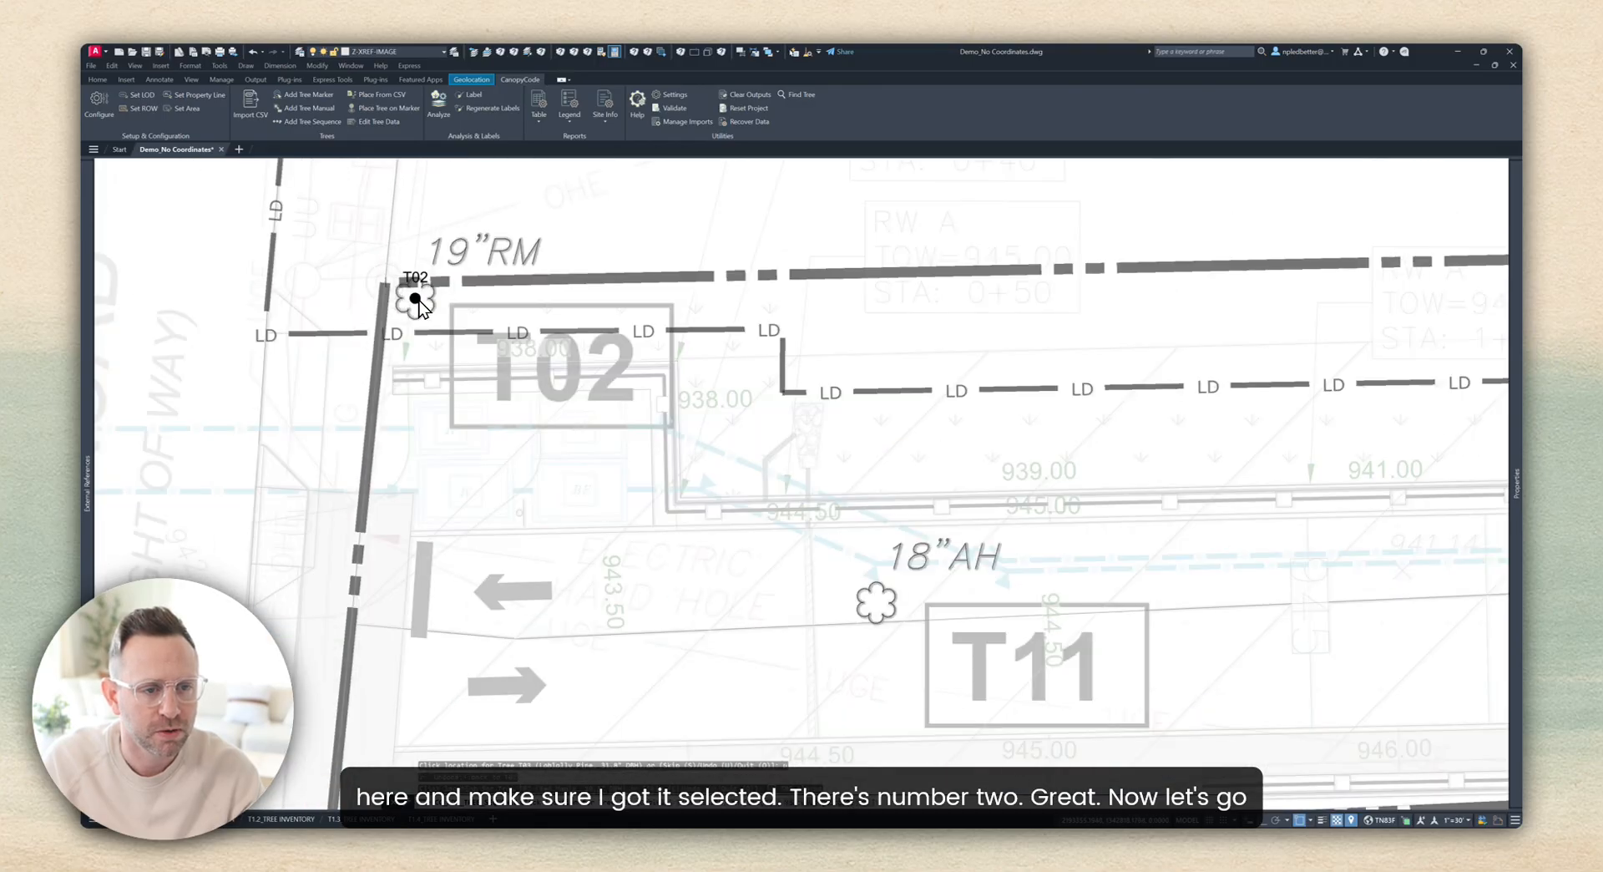
Step: Place tree T03 at the insertion point of the 32"LLP block just above Code Road
middle_click_drag(494, 432, 474, 395)
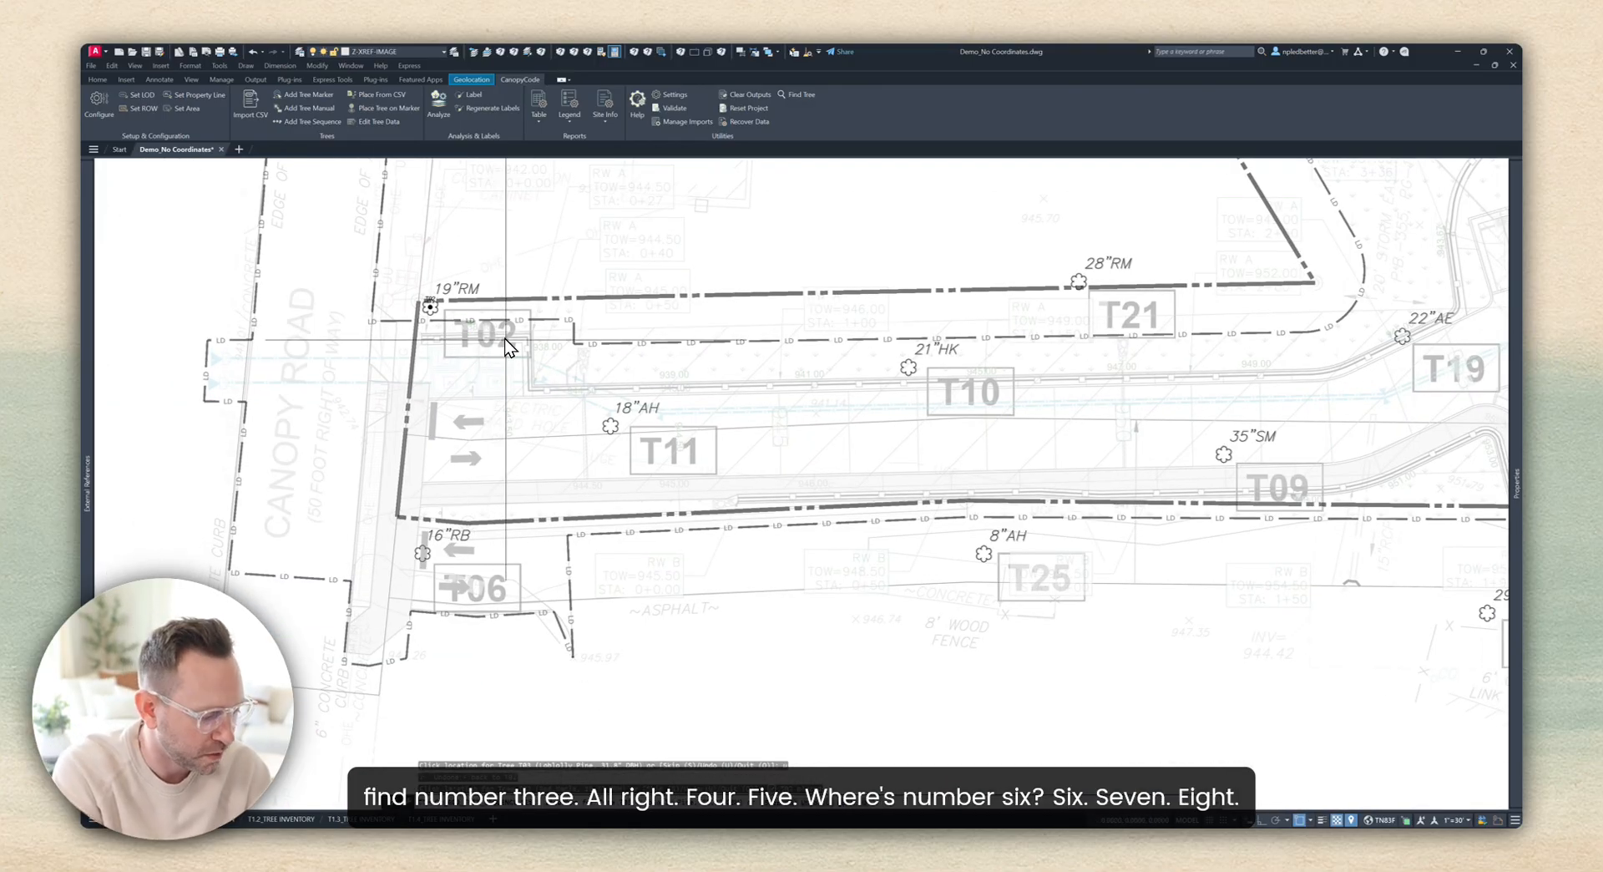
scroll(559, 403, "down", 2)
middle_click_drag(668, 424, 292, 322)
left_click_drag(797, 608, 633, 350)
middle_click_drag(633, 351, 620, 326)
scroll(775, 516, "up", 8)
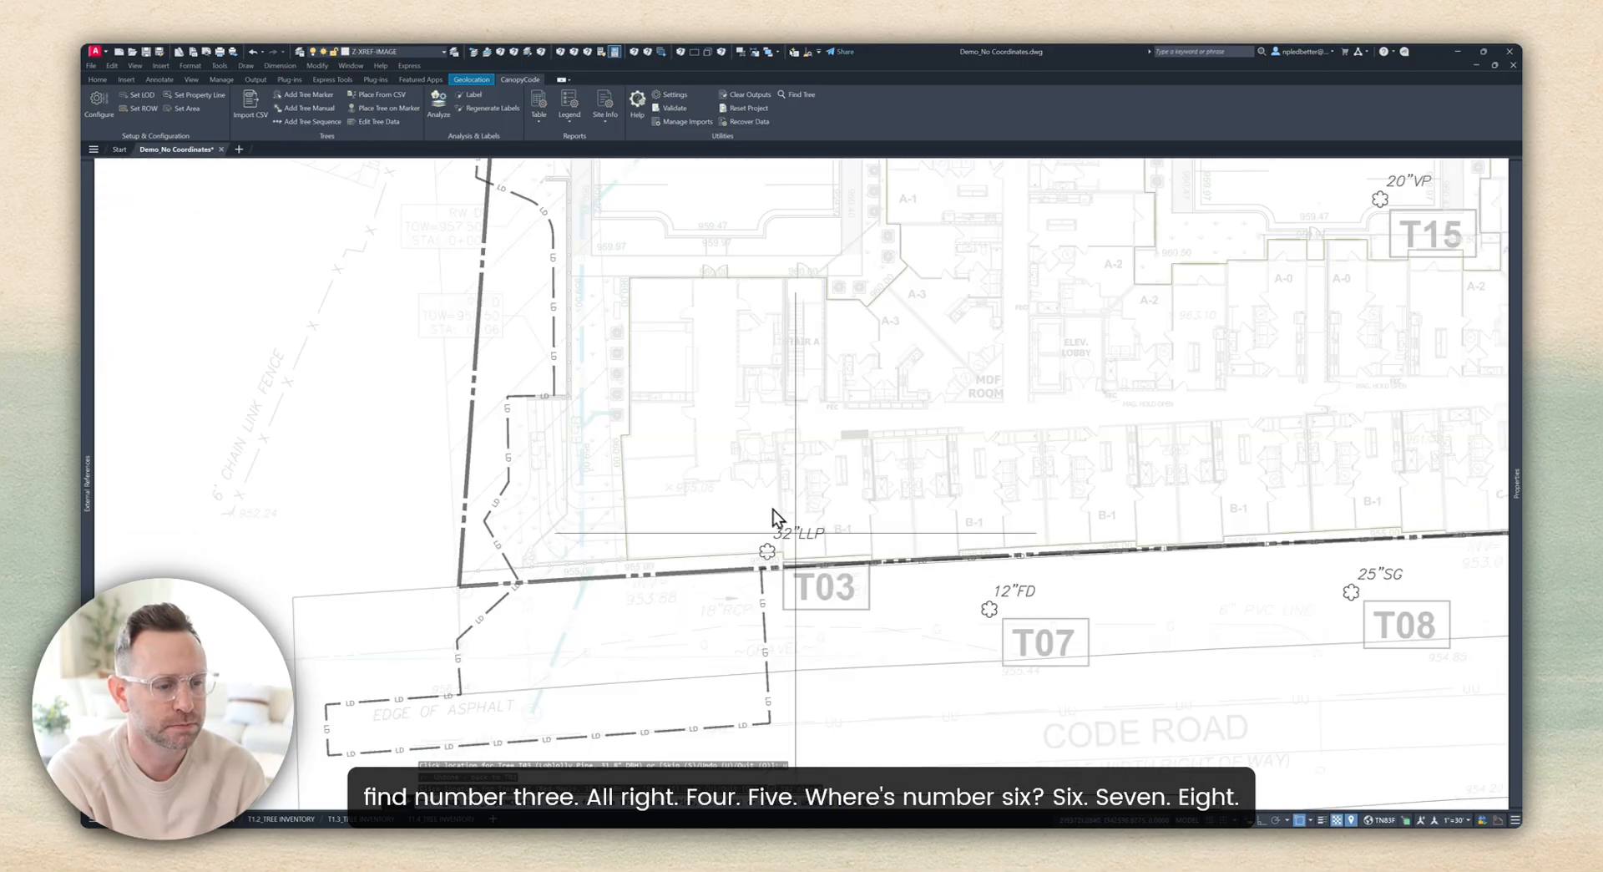
left_click(706, 580)
Step: Place tree T04 at the insertion point of the 26"LO block on the east property line
scroll(710, 549, "down", 10)
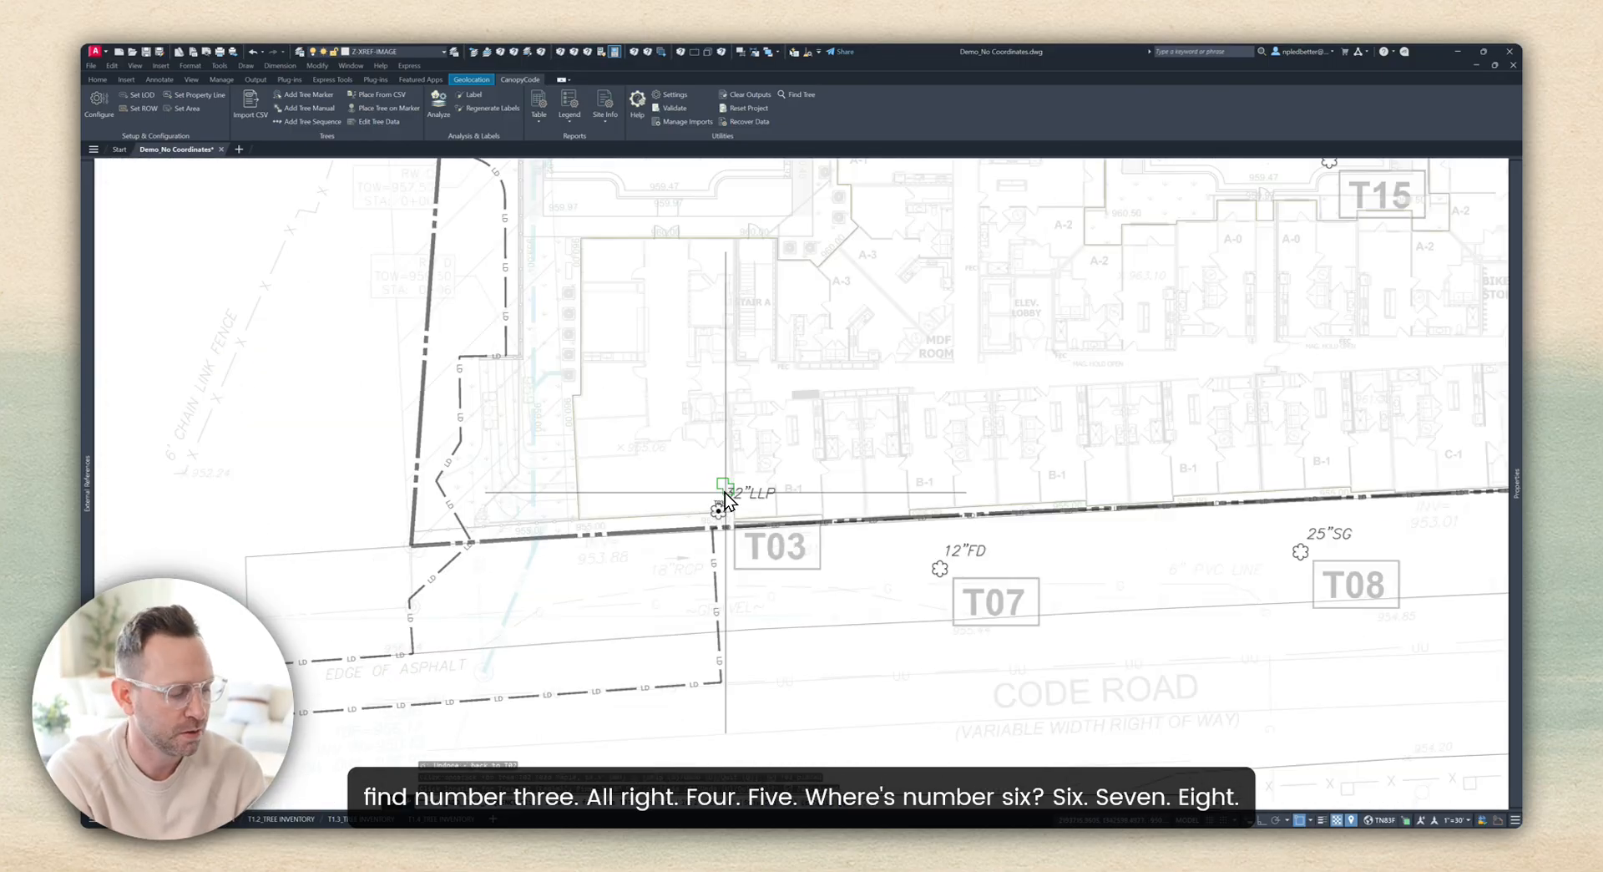
middle_click_drag(845, 381, 704, 373)
scroll(877, 334, "up", 7)
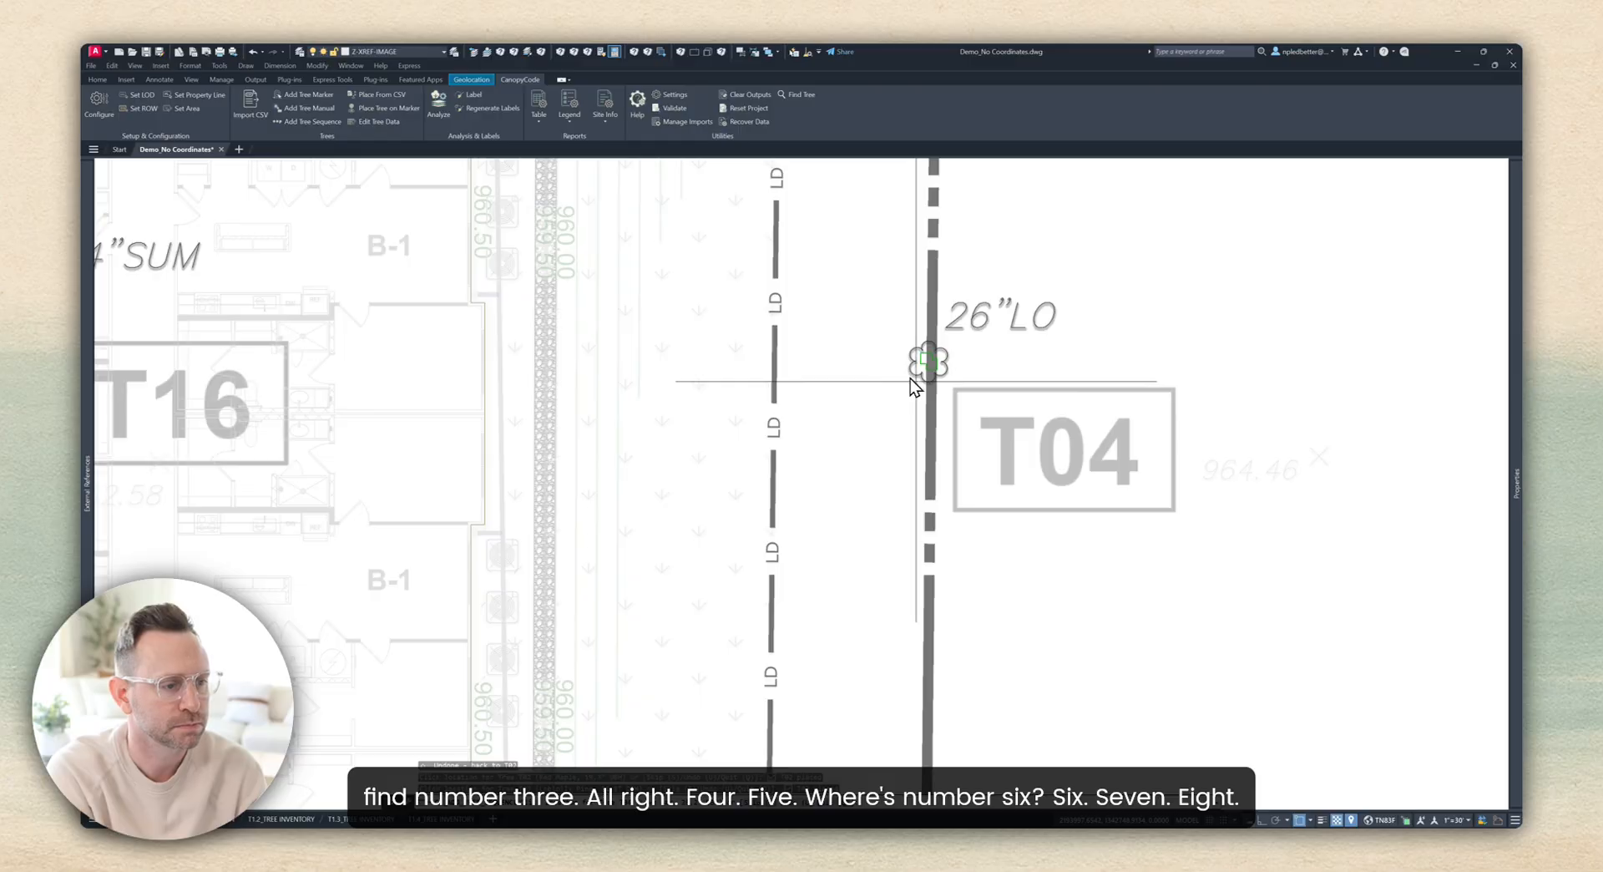
left_click(924, 359)
Step: Place tree T05 at the insertion point of the 24"TP block in the west parking area
scroll(760, 389, "down", 3)
scroll(762, 395, "down", 6)
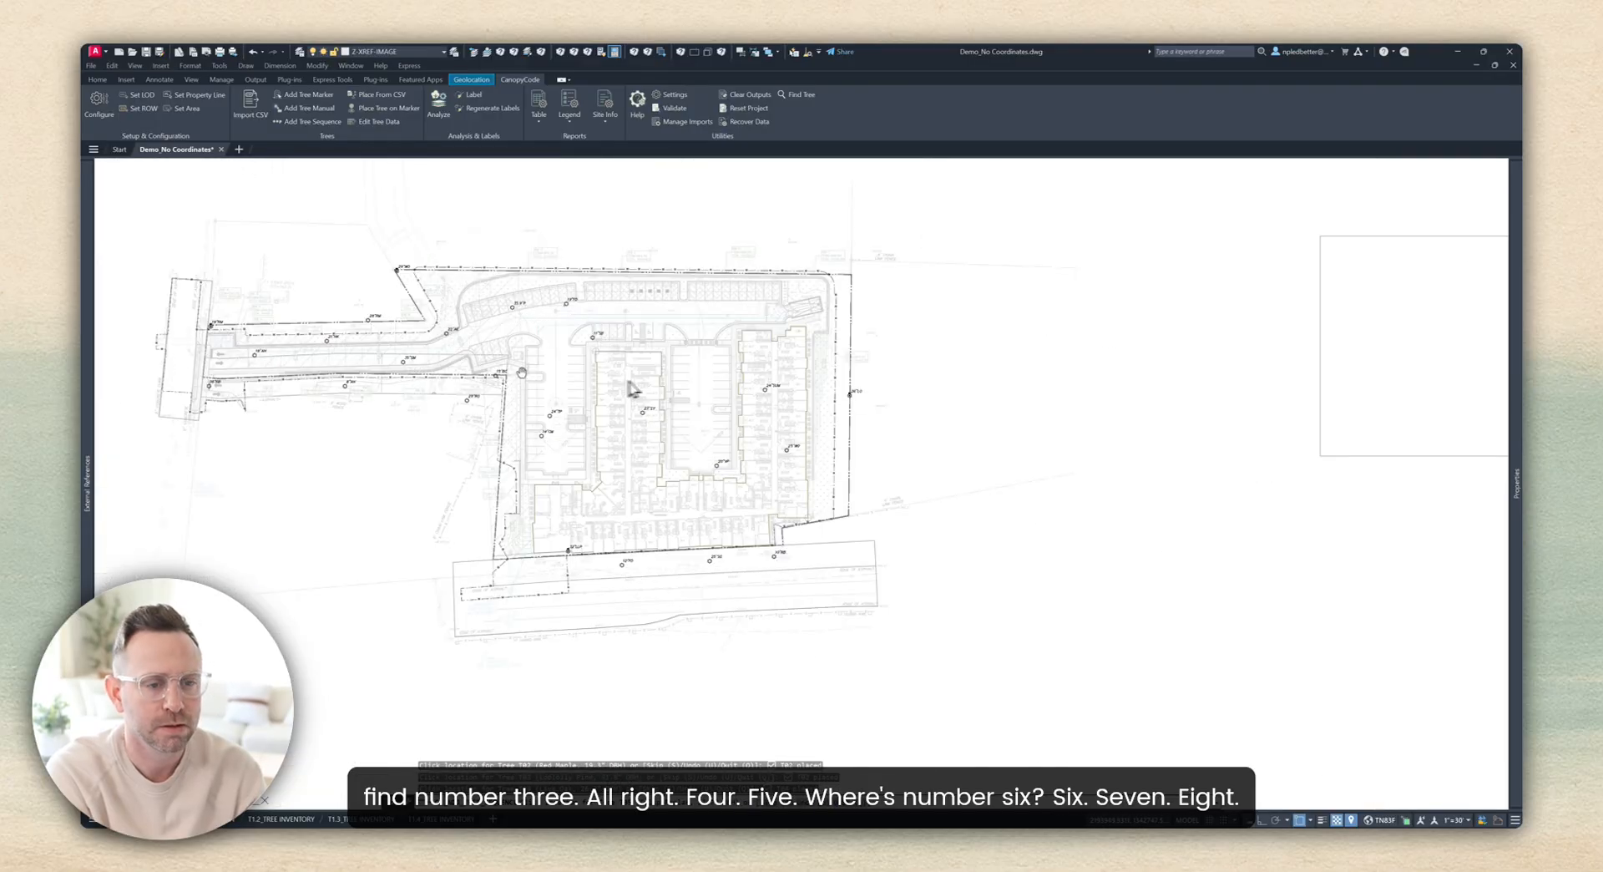
scroll(584, 392, "up", 3)
scroll(595, 422, "up", 4)
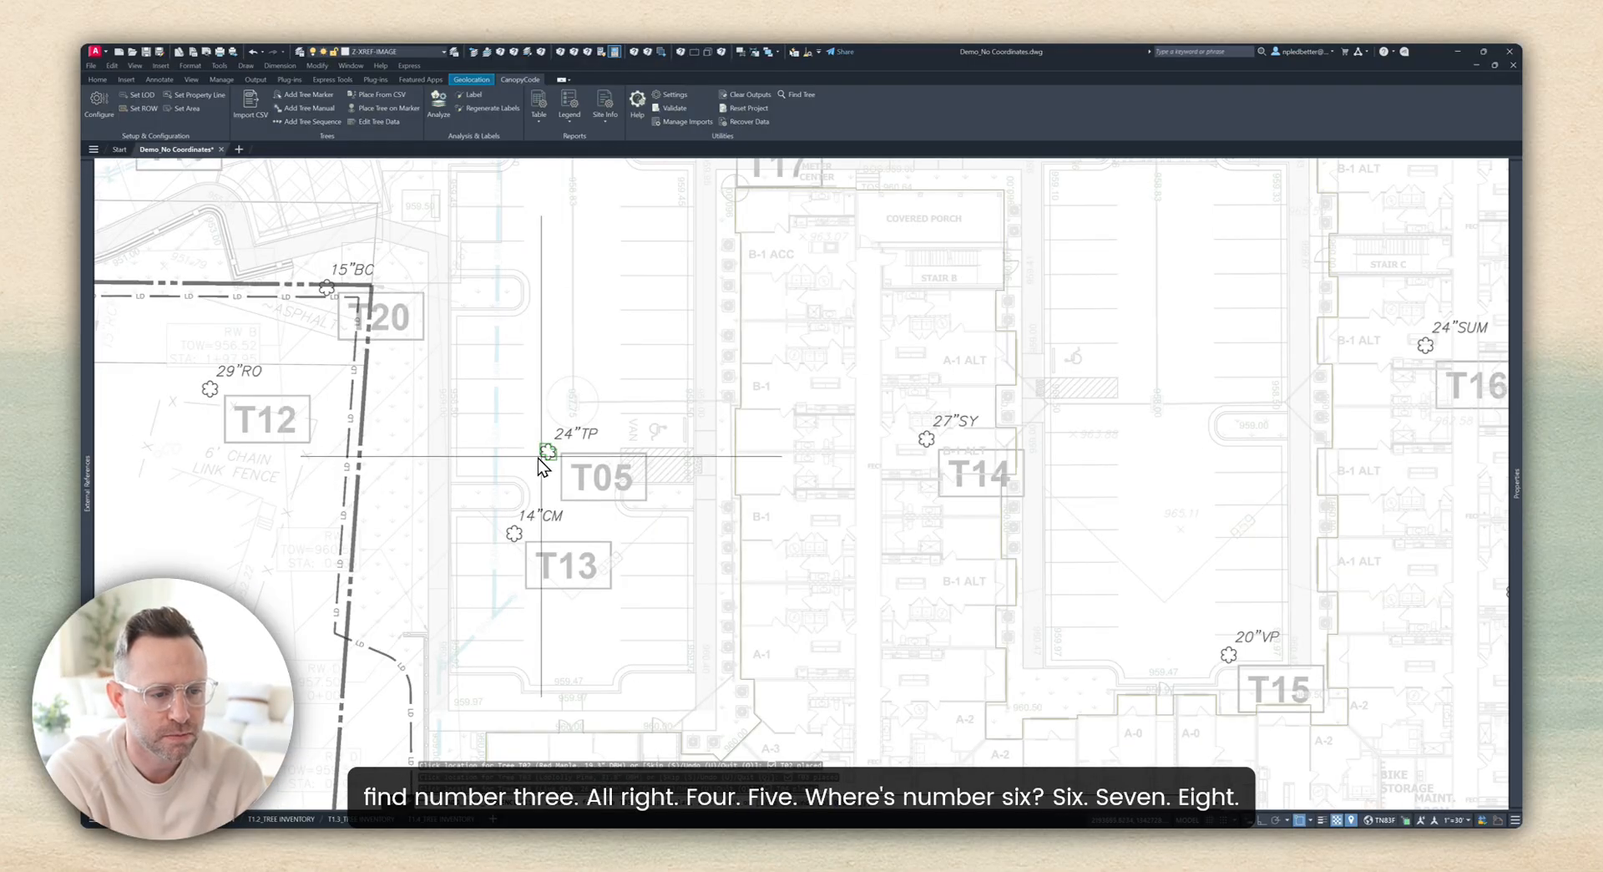
left_click(542, 456)
Step: Place tree T06 at the insertion point of the 16"RB block near the site entrance on Canopy Road
scroll(543, 453, "down", 2)
scroll(532, 453, "down", 4)
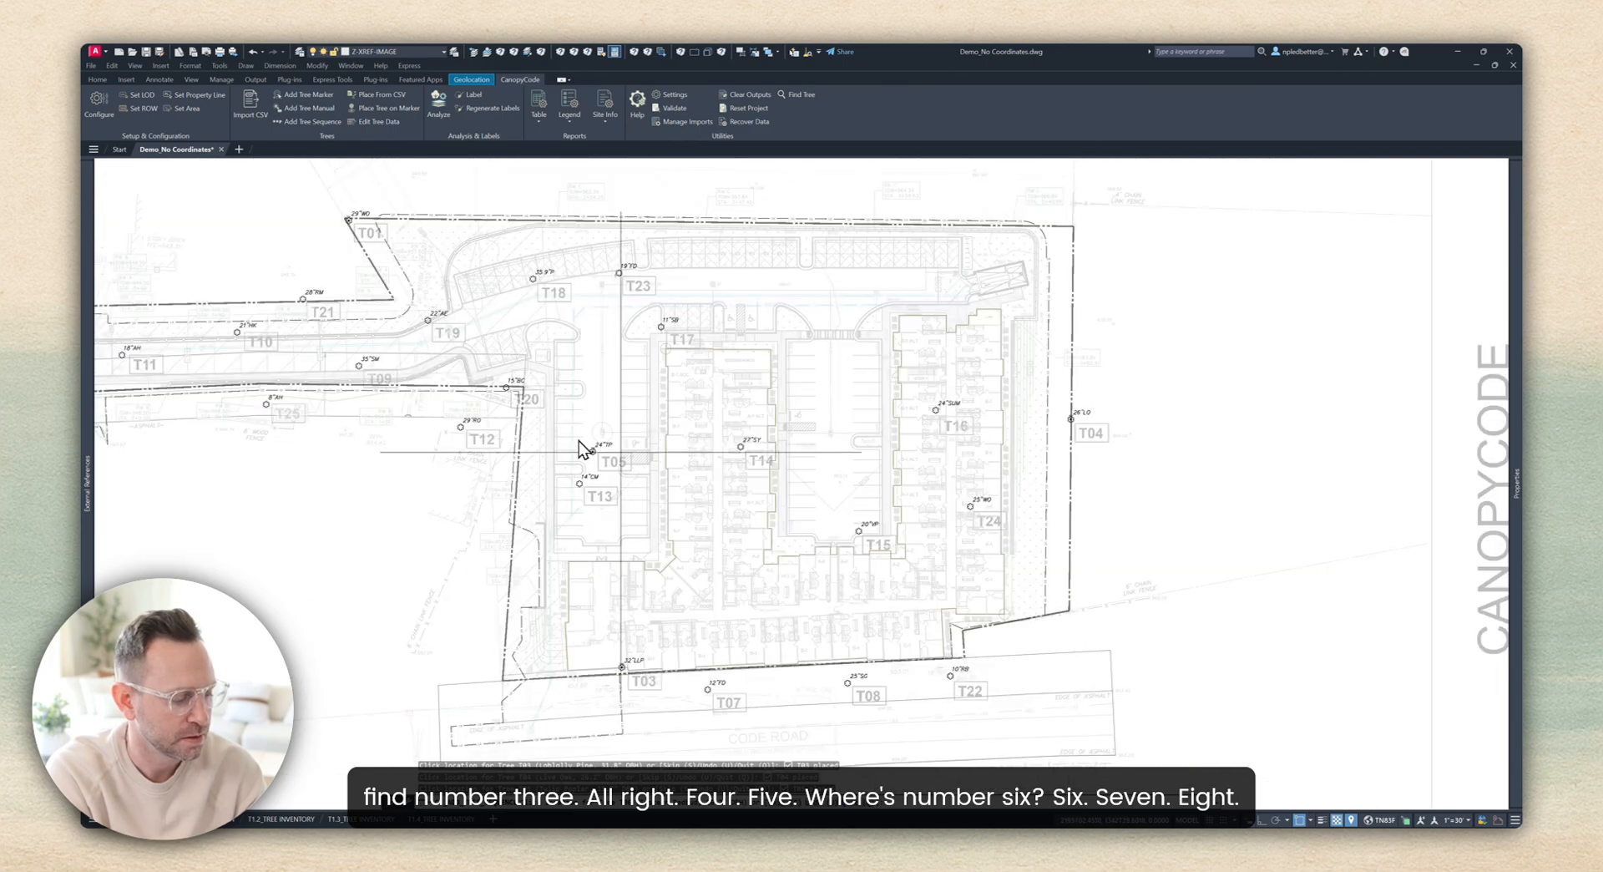
scroll(522, 451, "up", 1)
scroll(512, 444, "up", 2)
mouse_move(510, 444)
middle_mouse_down()
mouse_move(633, 442)
mouse_move(812, 478)
middle_mouse_up()
middle_click_drag(576, 455, 707, 475)
scroll(304, 468, "up", 6)
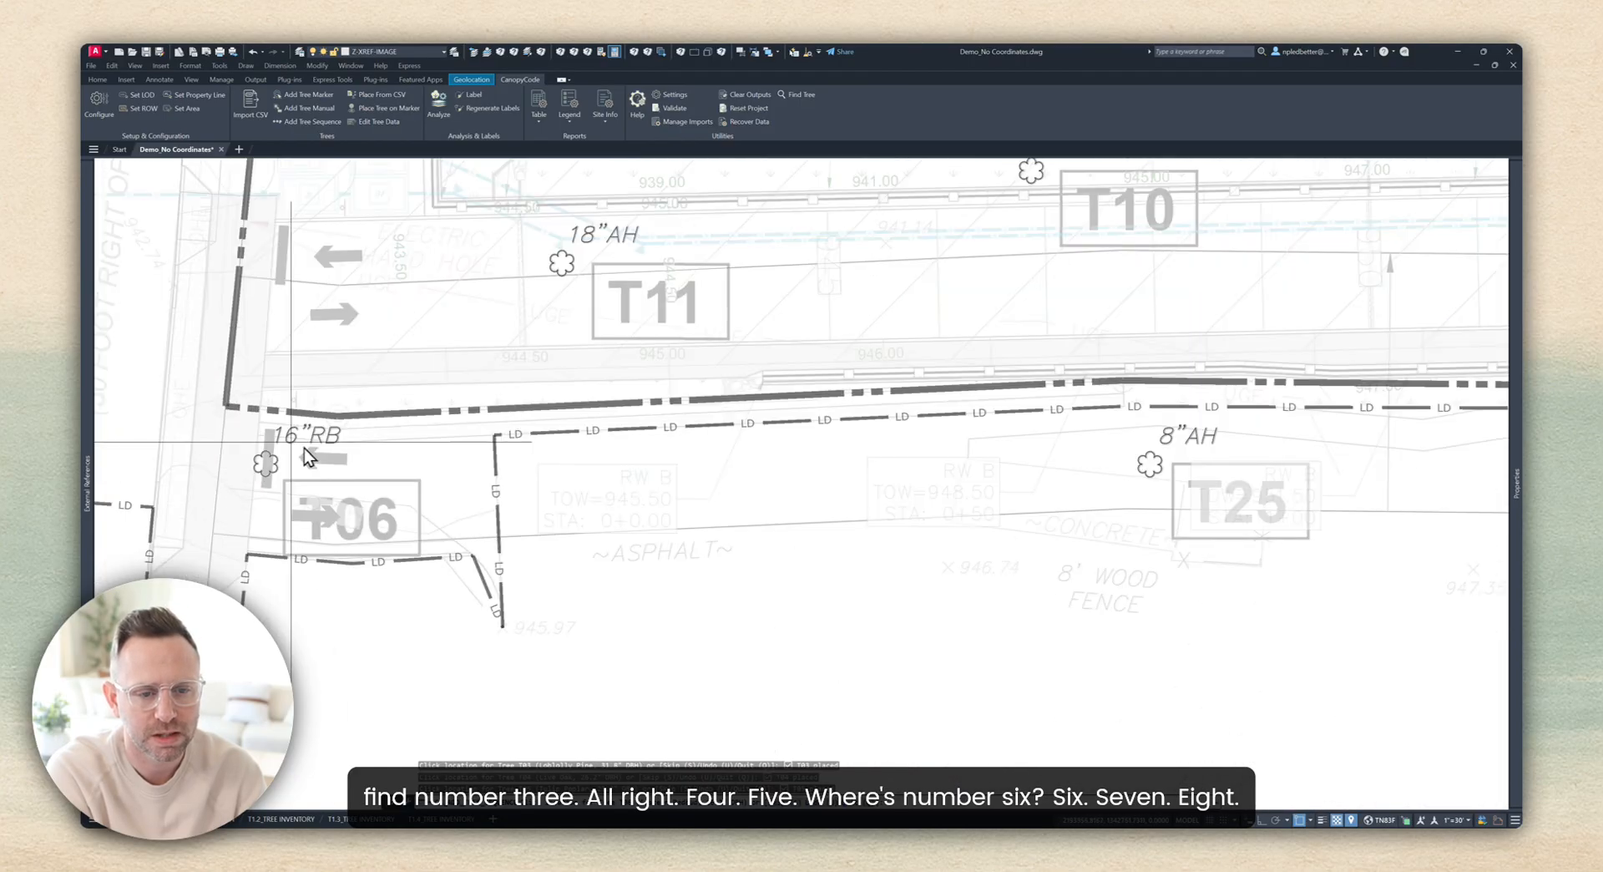
left_click(257, 485)
Step: Place trees T07 and T08 on the 12"FD and 25"SG blocks along Code Road
scroll(258, 484, "down", 6)
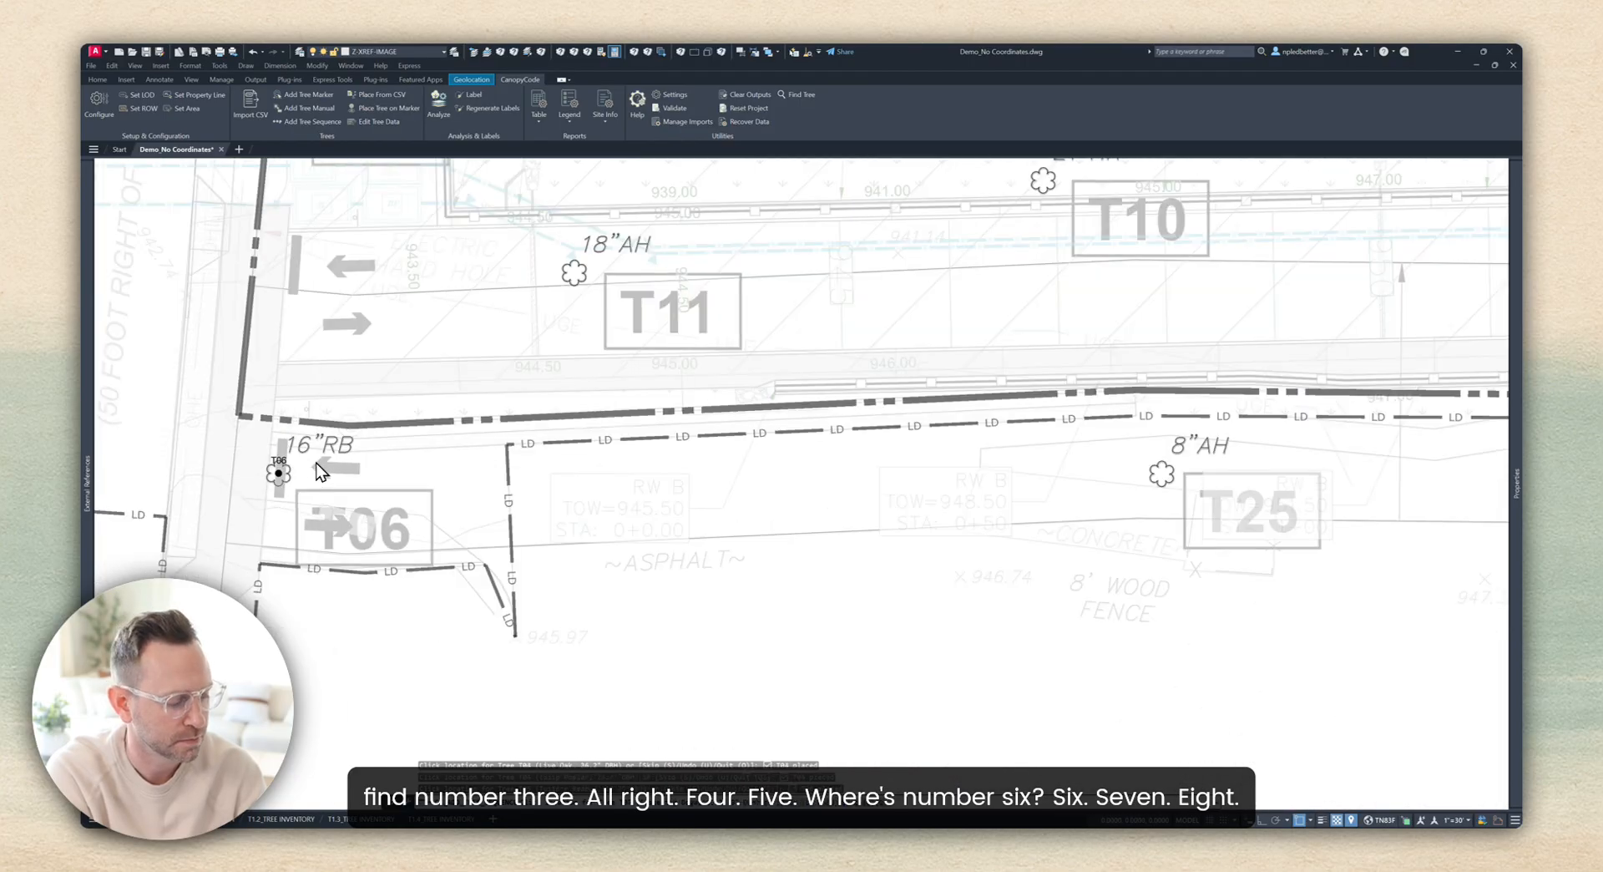
scroll(628, 357, "up", 3)
scroll(836, 501, "up", 4)
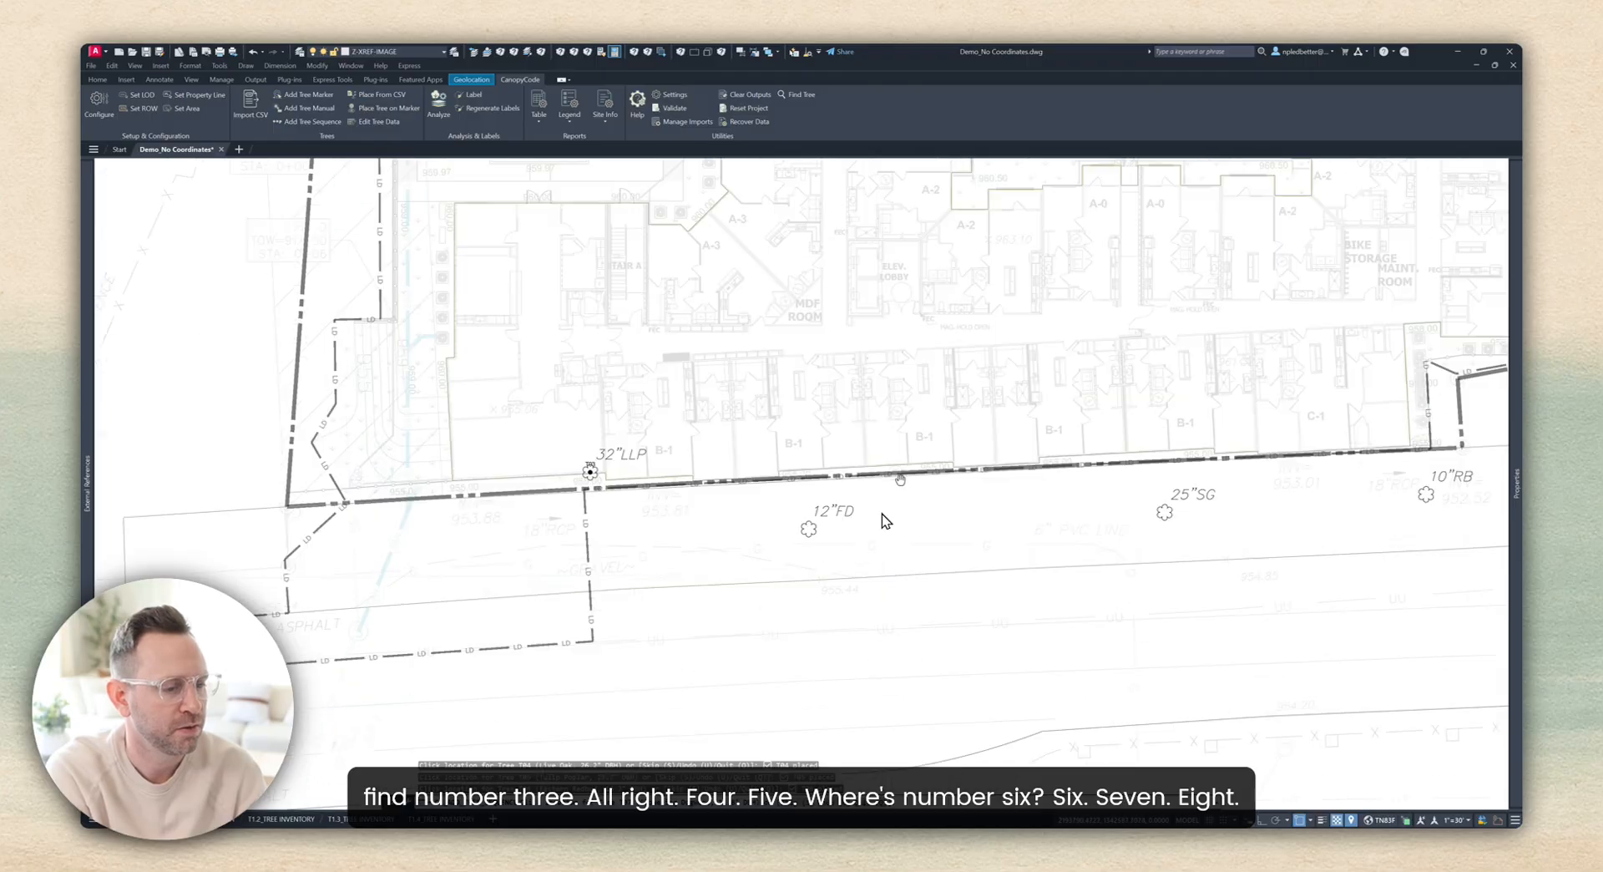
left_click(811, 498)
middle_click_drag(811, 498, 199, 501)
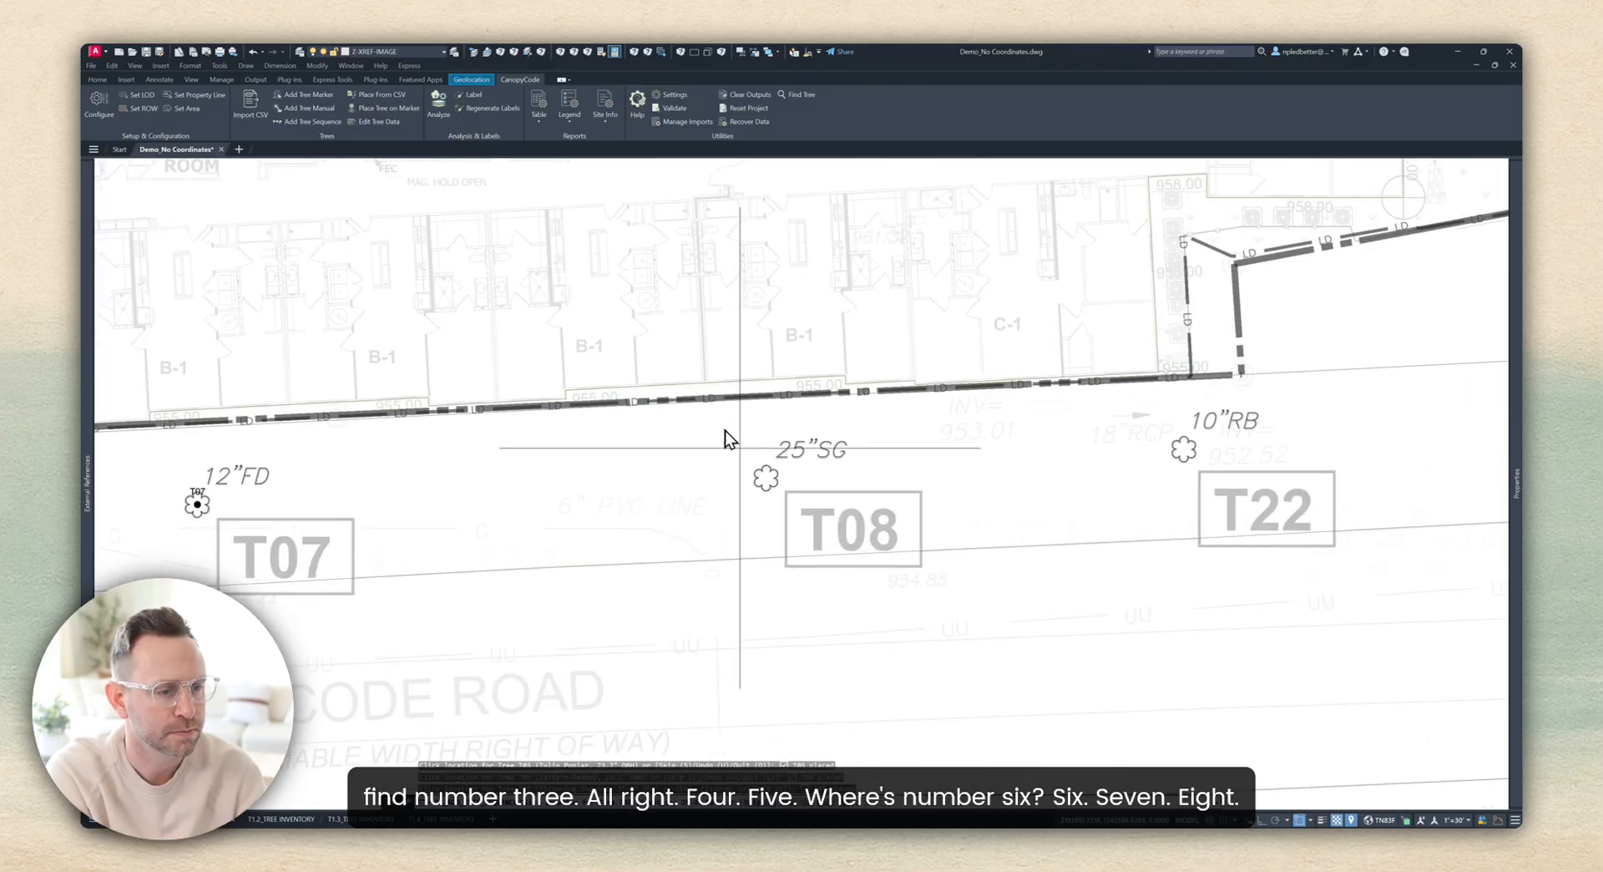
left_click(767, 478)
Step: Place tree T09 at the insertion point of the 35"SM block beside the entrance drive
scroll(1002, 425, "down", 4)
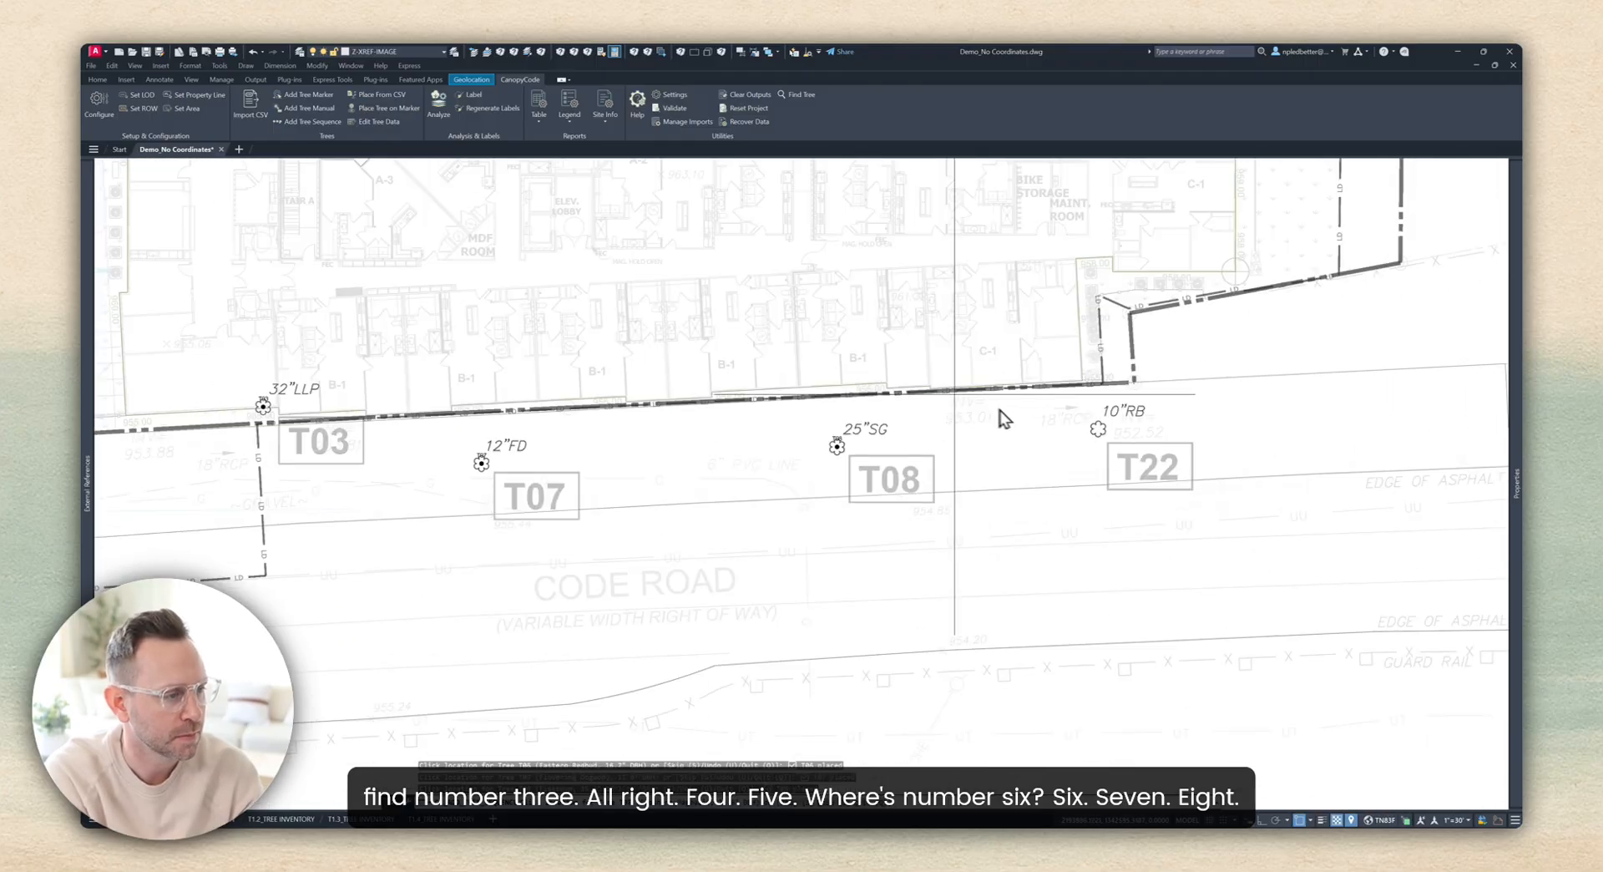
scroll(741, 462, "up", 2)
middle_click_drag(517, 387, 960, 511)
scroll(960, 511, "down", 2)
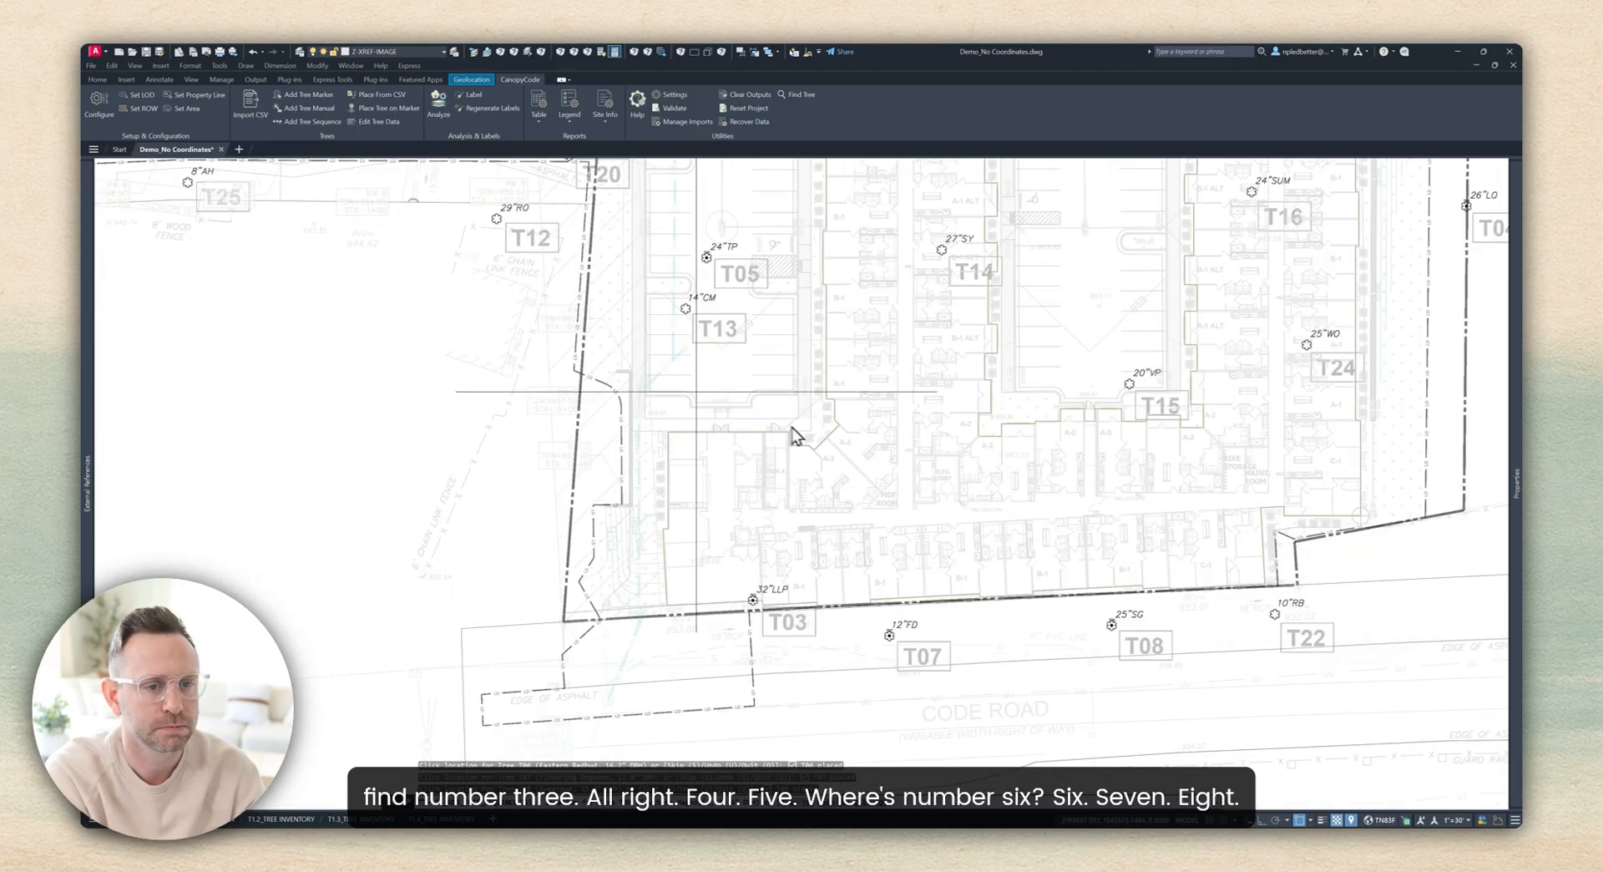
middle_click_drag(566, 339, 644, 470)
middle_click_drag(568, 387, 636, 452)
scroll(499, 303, "up", 2)
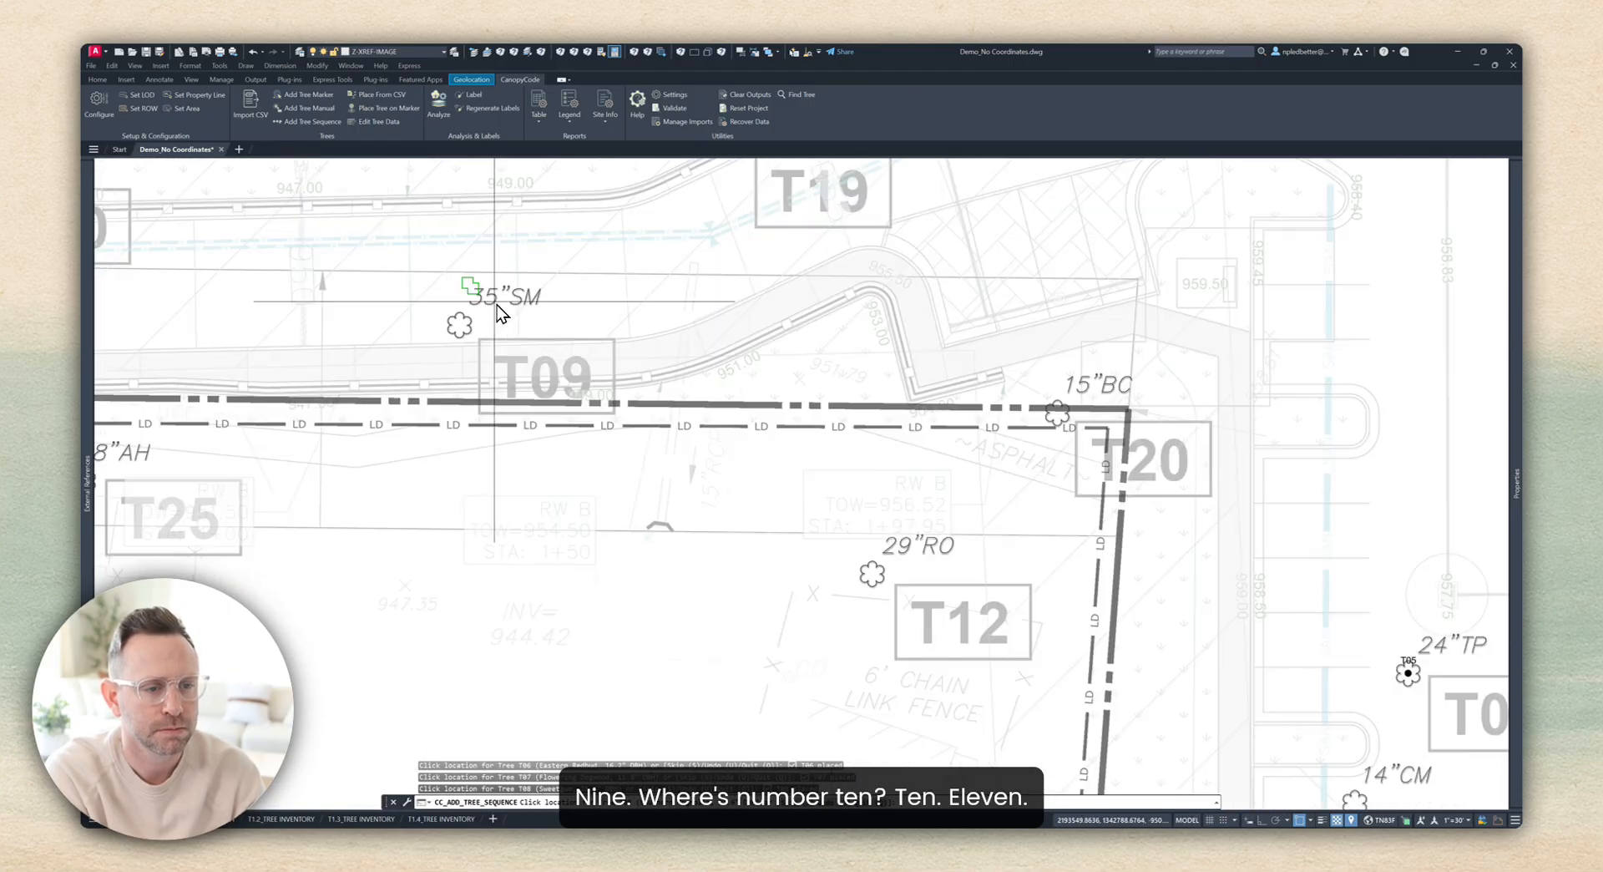
left_click(460, 326)
Step: Place tree T10 at the insertion point of the 21"HK block on the north side of the entrance drive
scroll(489, 326, "down", 1)
scroll(486, 327, "down", 2)
middle_click_drag(852, 416, 675, 380)
middle_click_drag(975, 381, 918, 369)
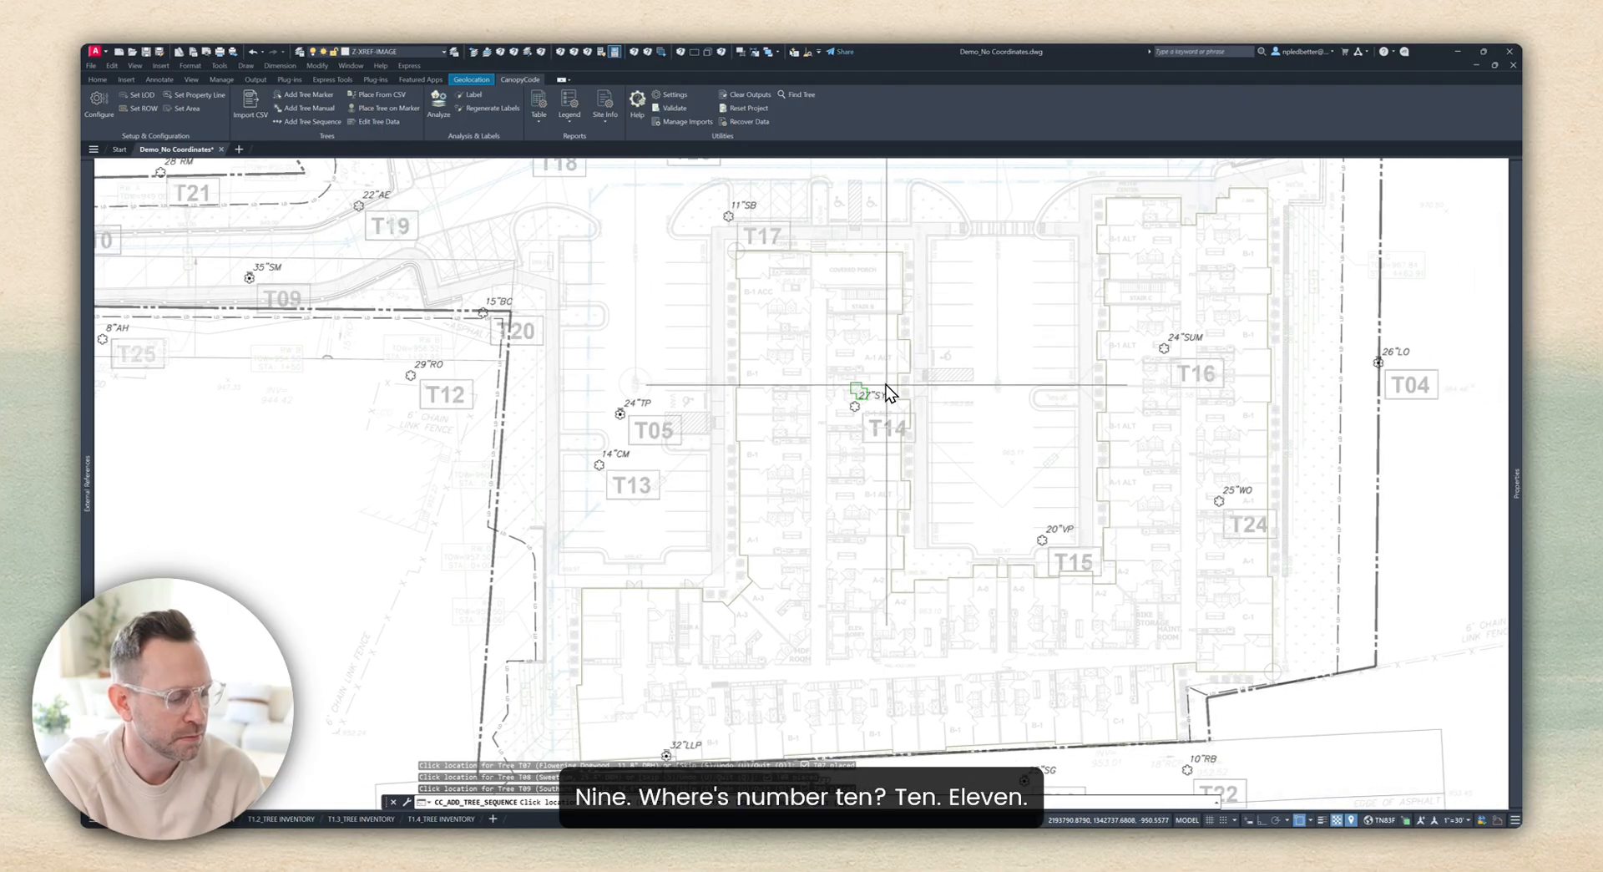
middle_click_drag(813, 386, 1030, 452)
scroll(492, 303, "up", 2)
middle_click_drag(279, 309, 594, 334)
scroll(486, 317, "up", 2)
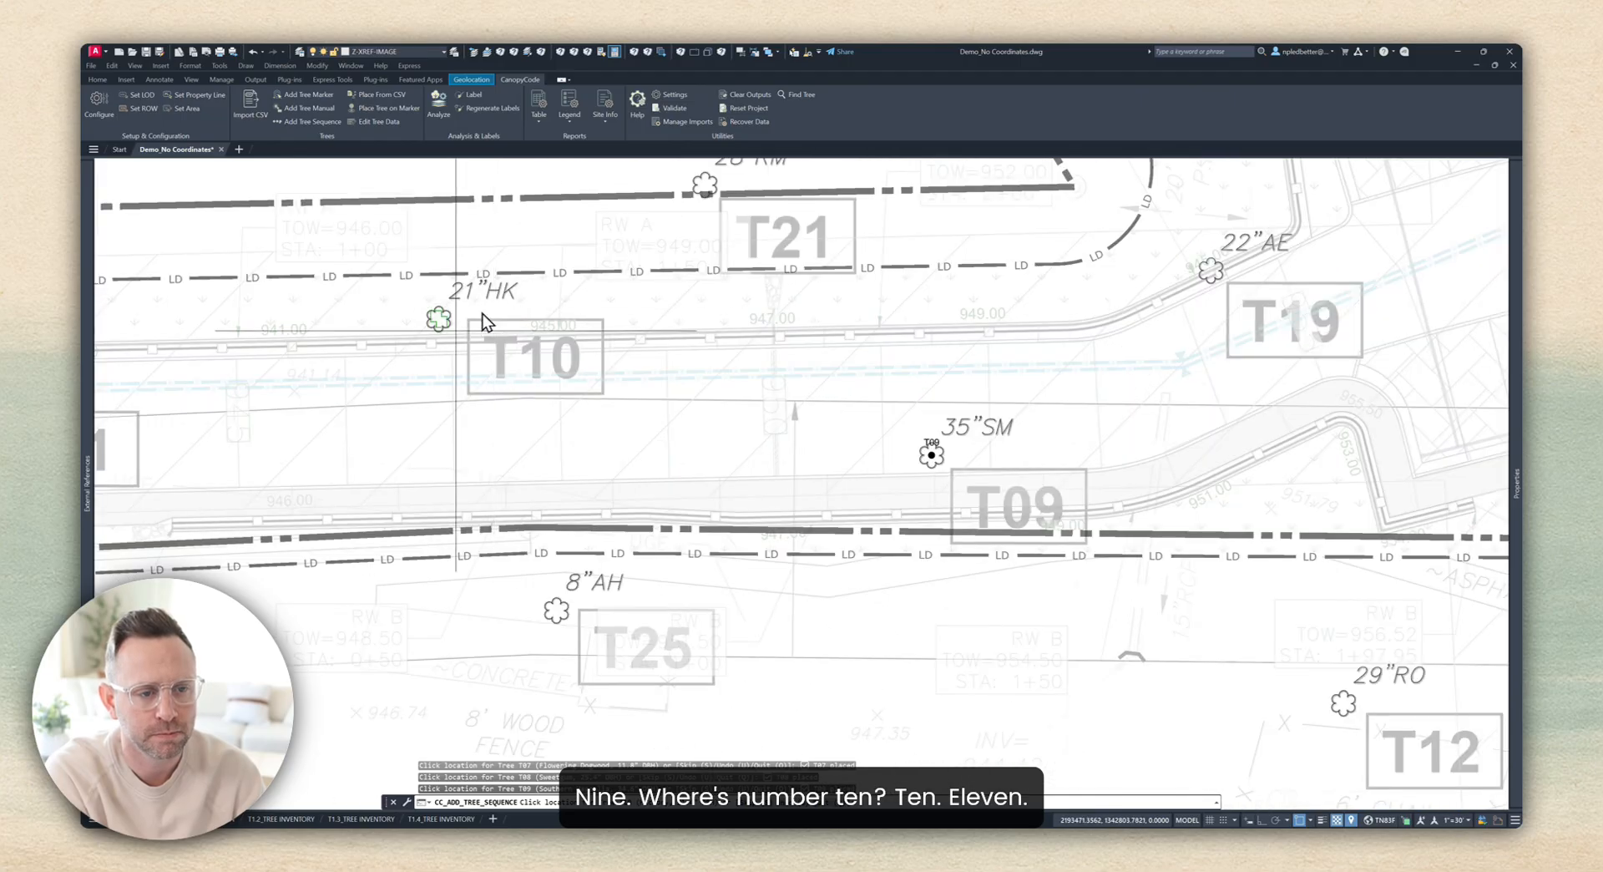
left_click(439, 319)
Step: Place tree T11 at the insertion point of the 18"AH block near the west end of the entrance drive
middle_click_drag(317, 364, 623, 356)
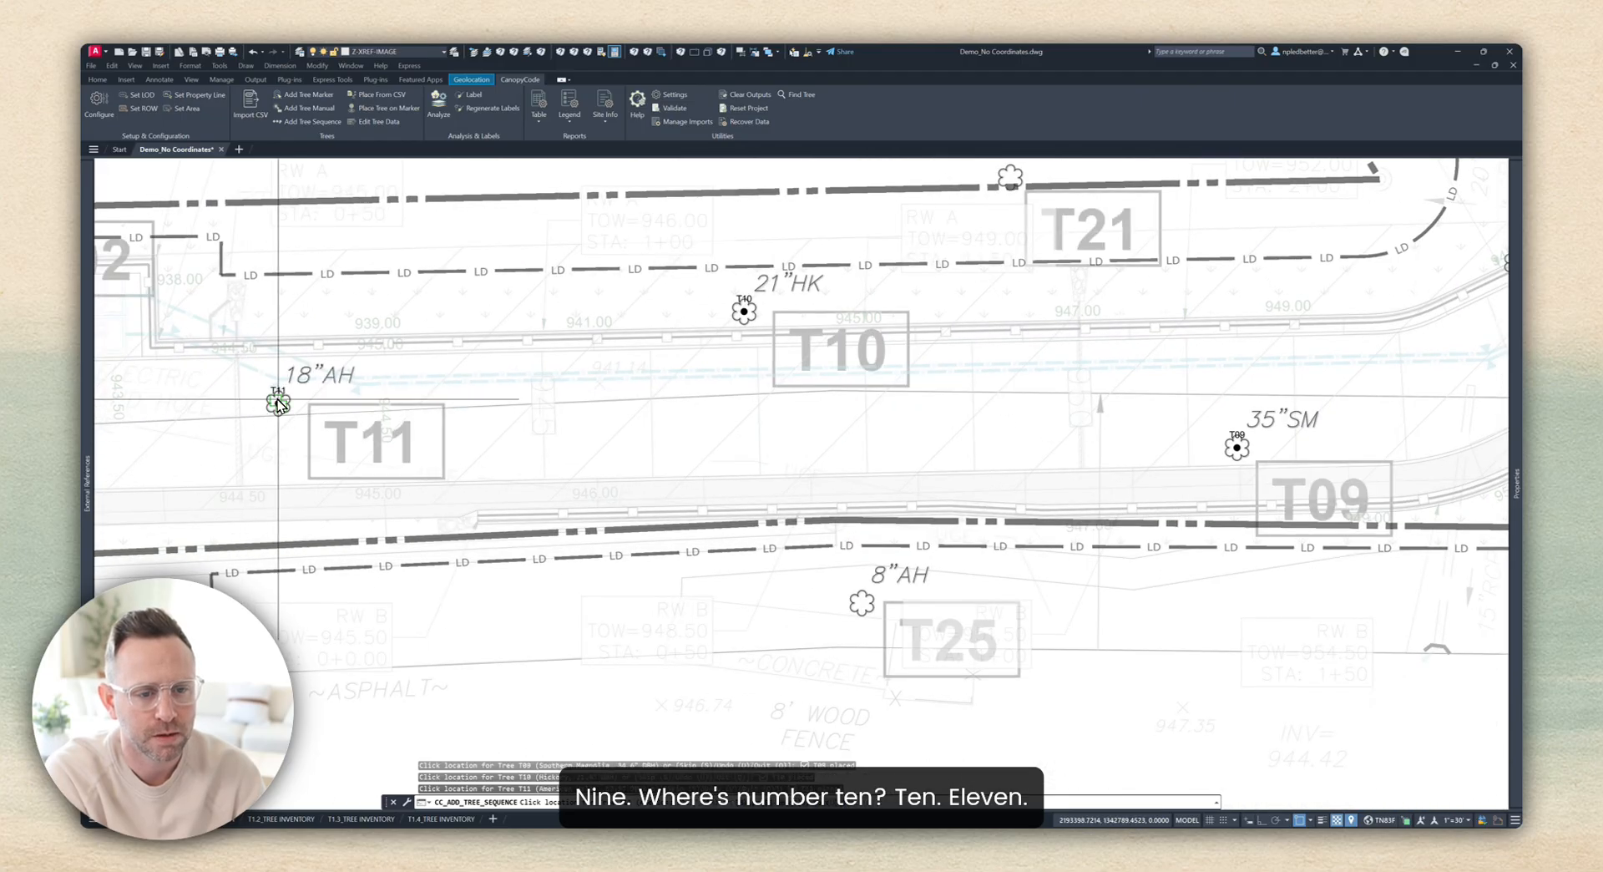
middle_click_drag(278, 405, 584, 396)
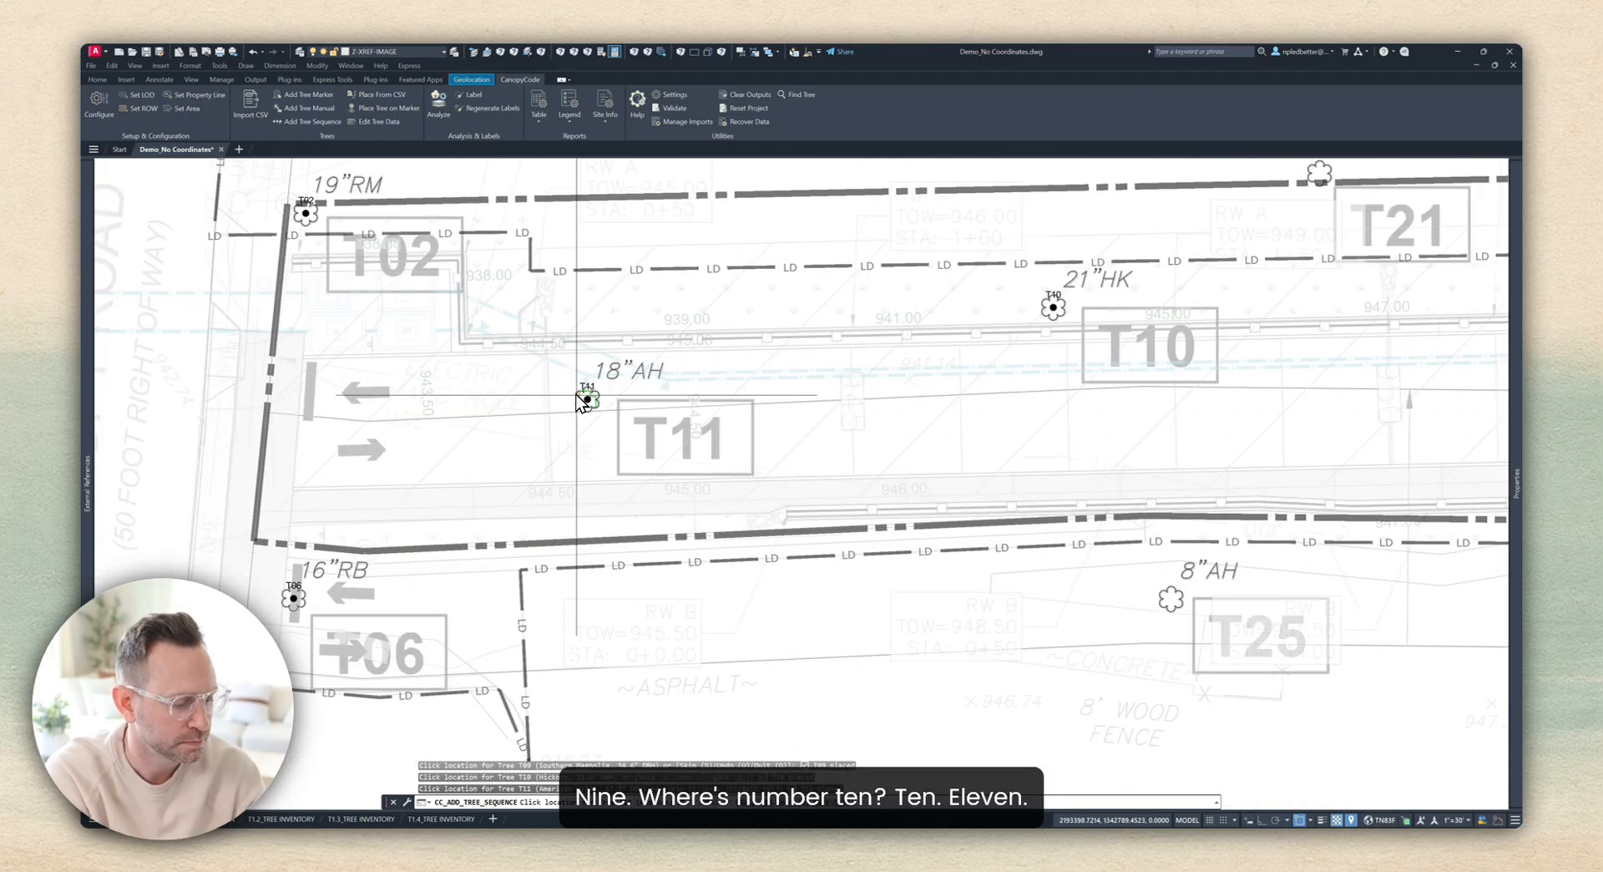
left_click(578, 395)
Step: Place tree T12 at the insertion point of the 29"RO block by the 6' chain link fence
scroll(613, 404, "down", 5)
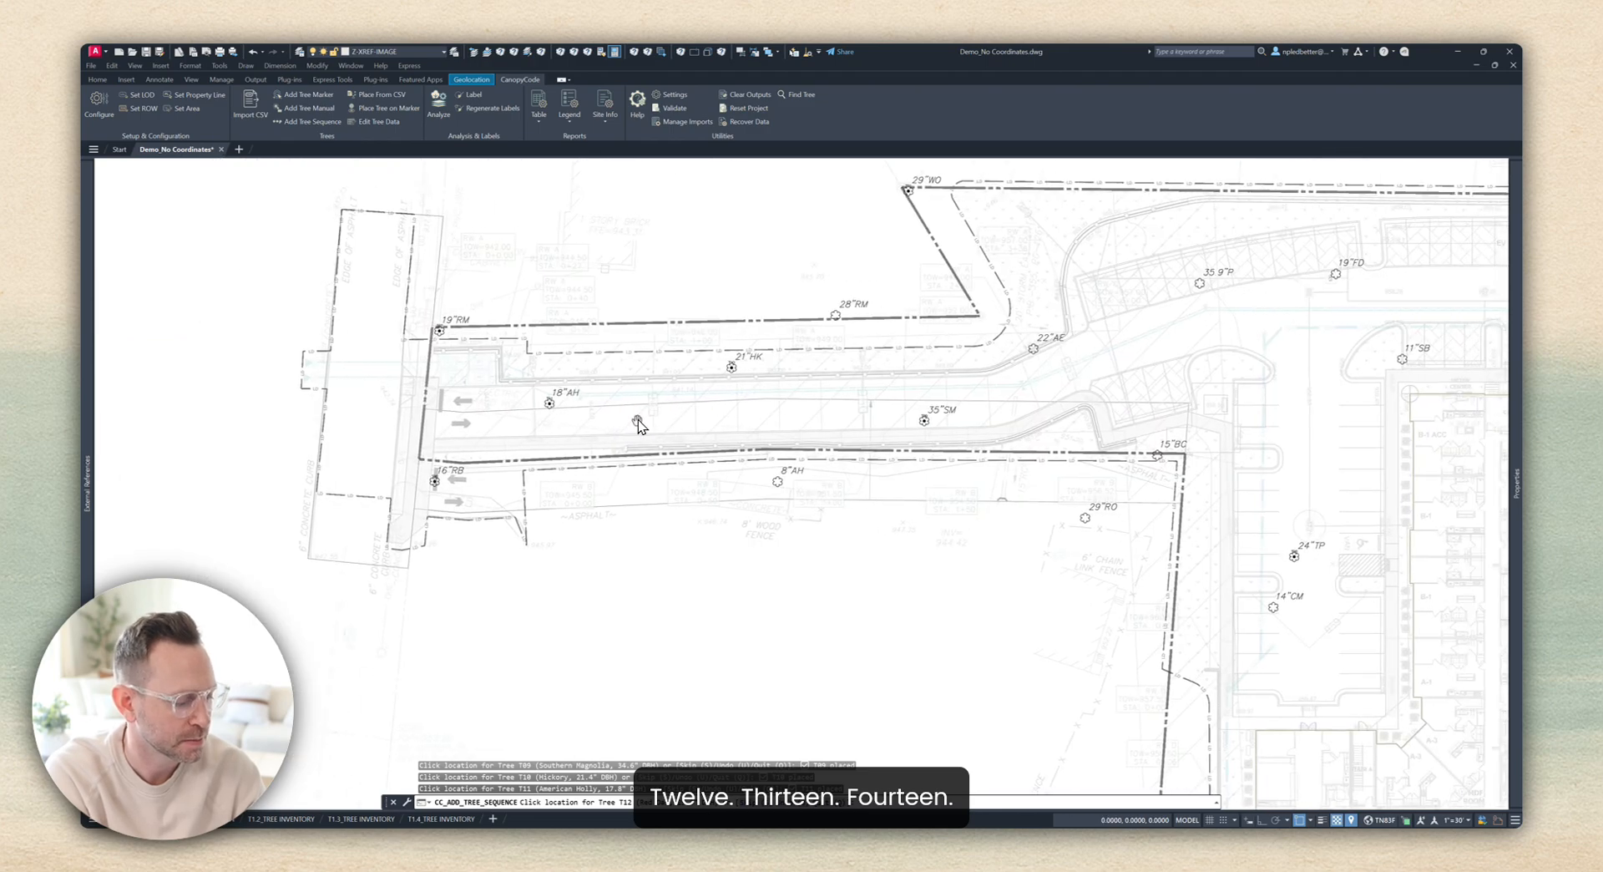
middle_click_drag(806, 446, 583, 428)
scroll(675, 466, "up", 2)
scroll(949, 495, "up", 2)
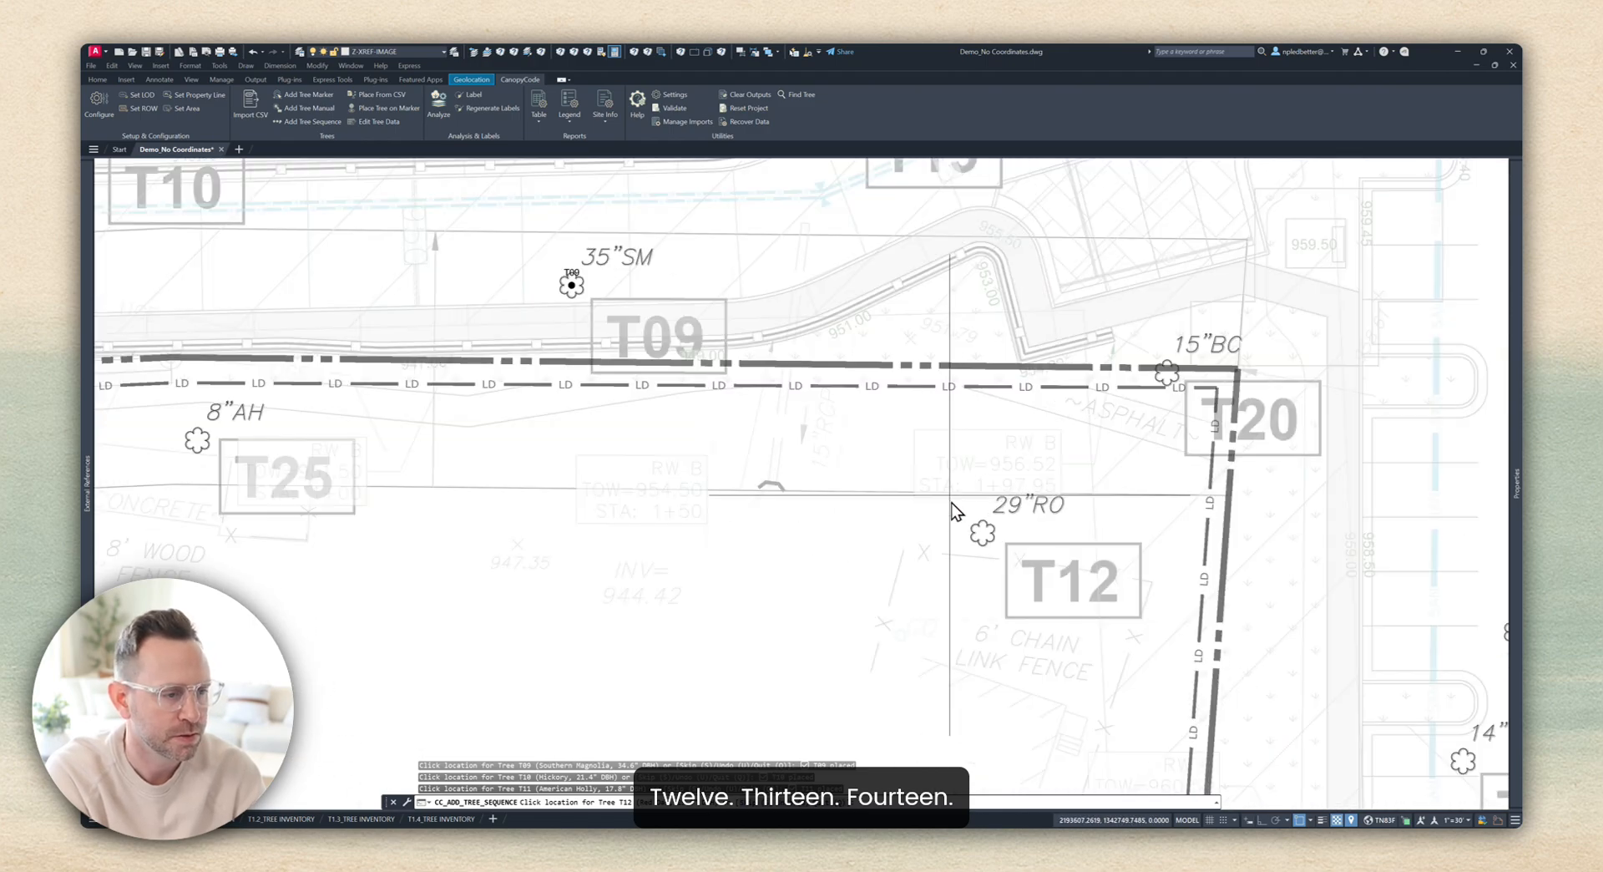
left_click(981, 533)
Step: Place tree T13 on the 14"CM block in the west parking area and T14 on the building's 27"SY block
middle_click_drag(982, 533, 472, 391)
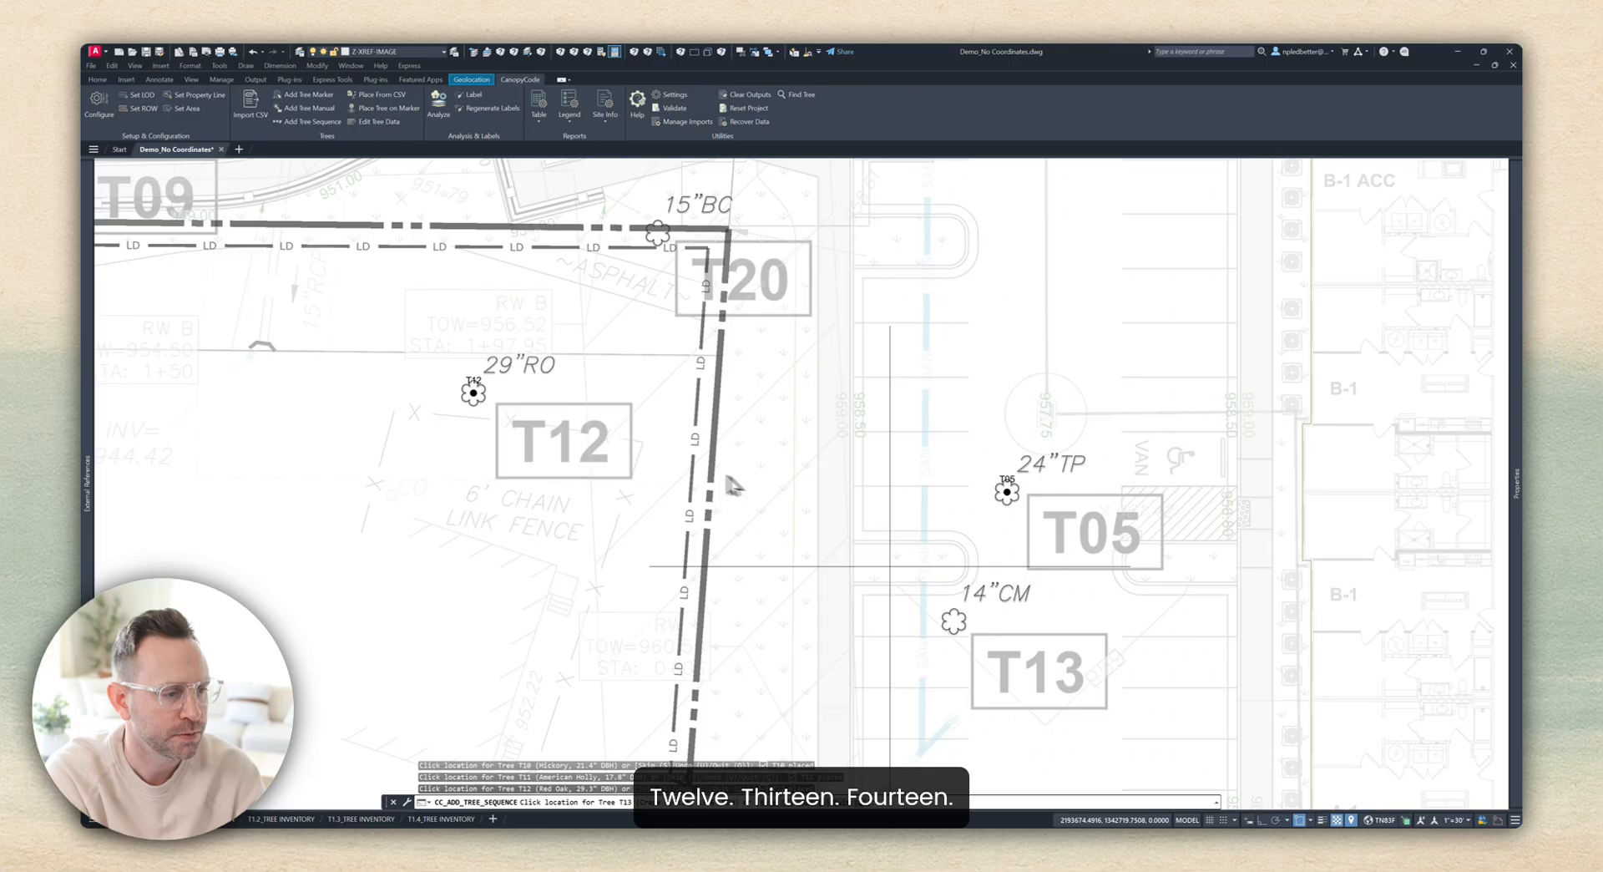
left_click(952, 621)
mouse_move(953, 622)
middle_mouse_down()
mouse_move(737, 519)
mouse_move(400, 475)
middle_mouse_up()
scroll(701, 501, "down", 2)
left_click(831, 392)
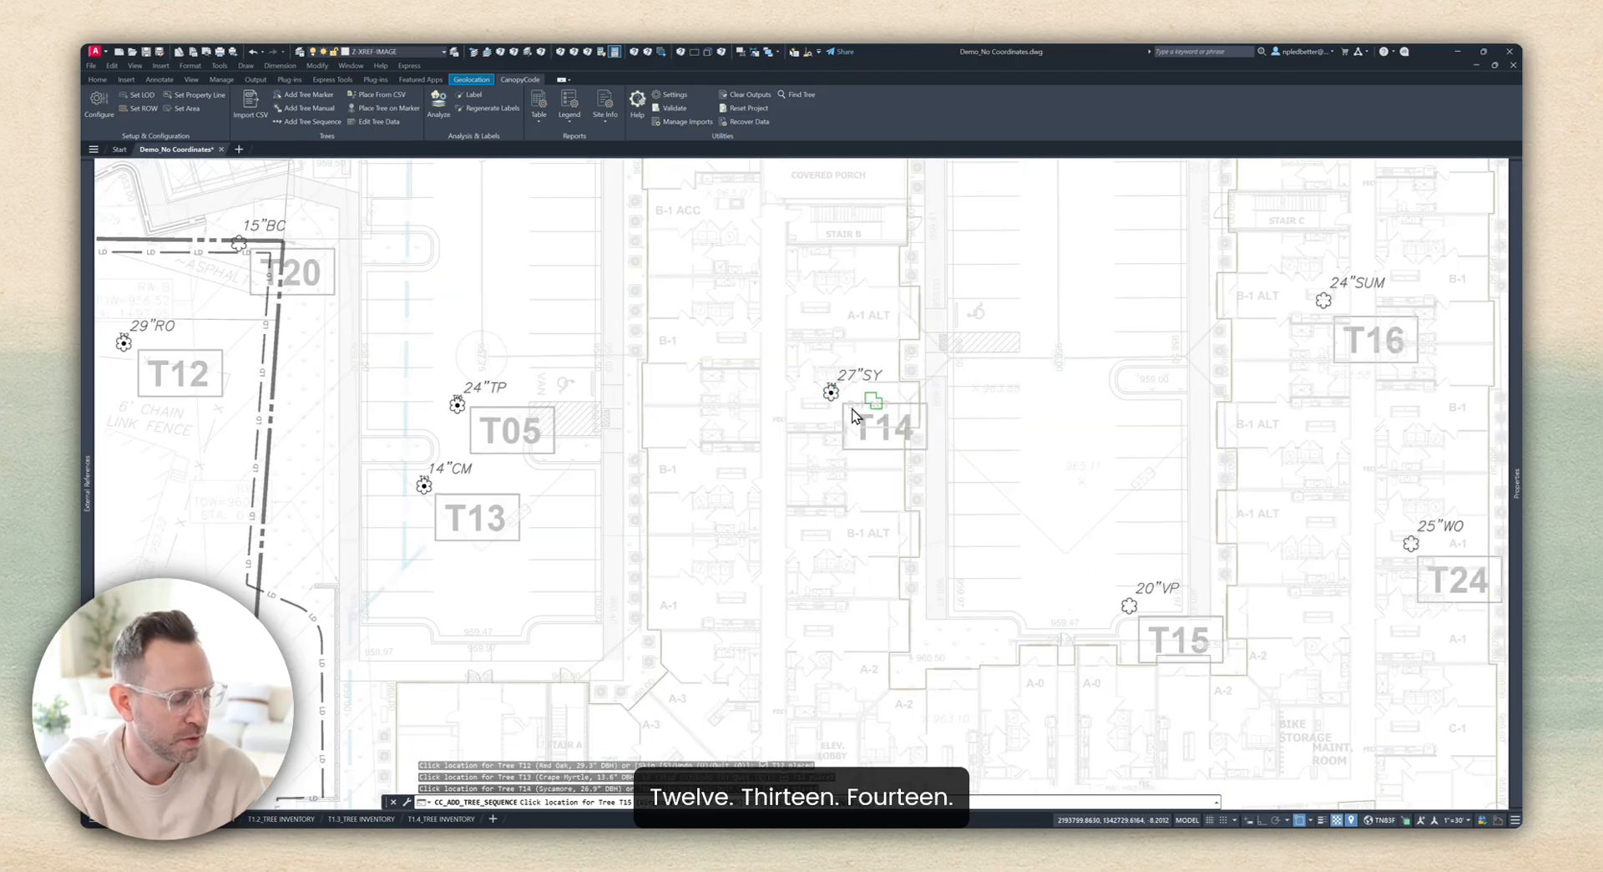
Step: Place tree T15 at the insertion point of the 20"VP block at the south end of the courtyard parking
middle_click_drag(864, 416, 650, 409)
middle_click_drag(925, 463, 684, 401)
scroll(806, 553, "up", 3)
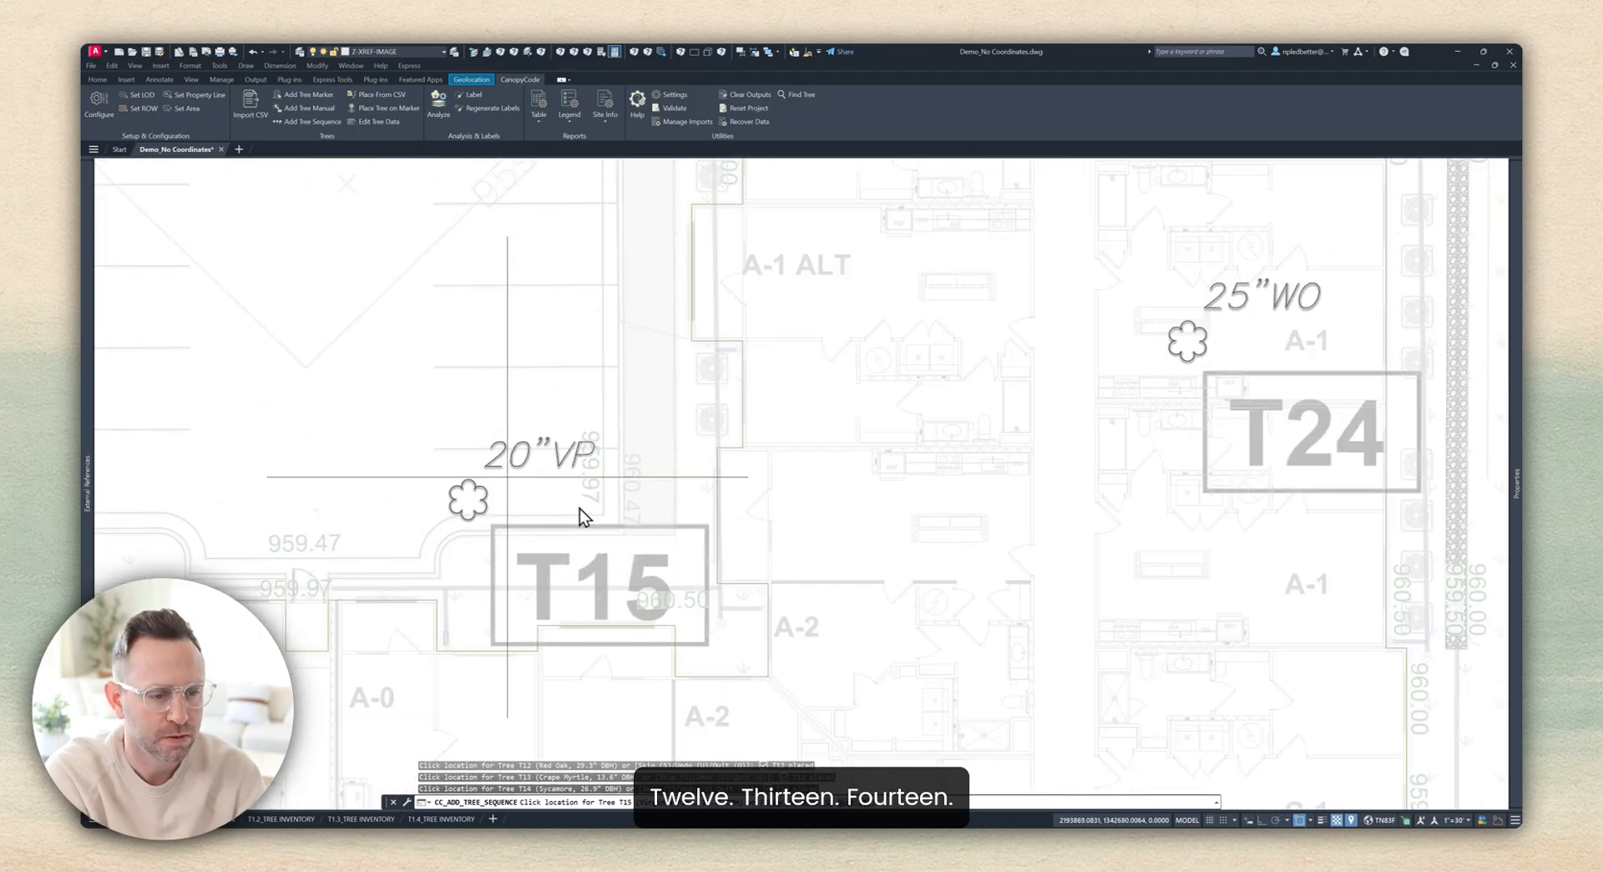
left_click(471, 496)
Step: Place tree T16 at the insertion point of the 24"SUM block in the east building wing
scroll(723, 401, "down", 5)
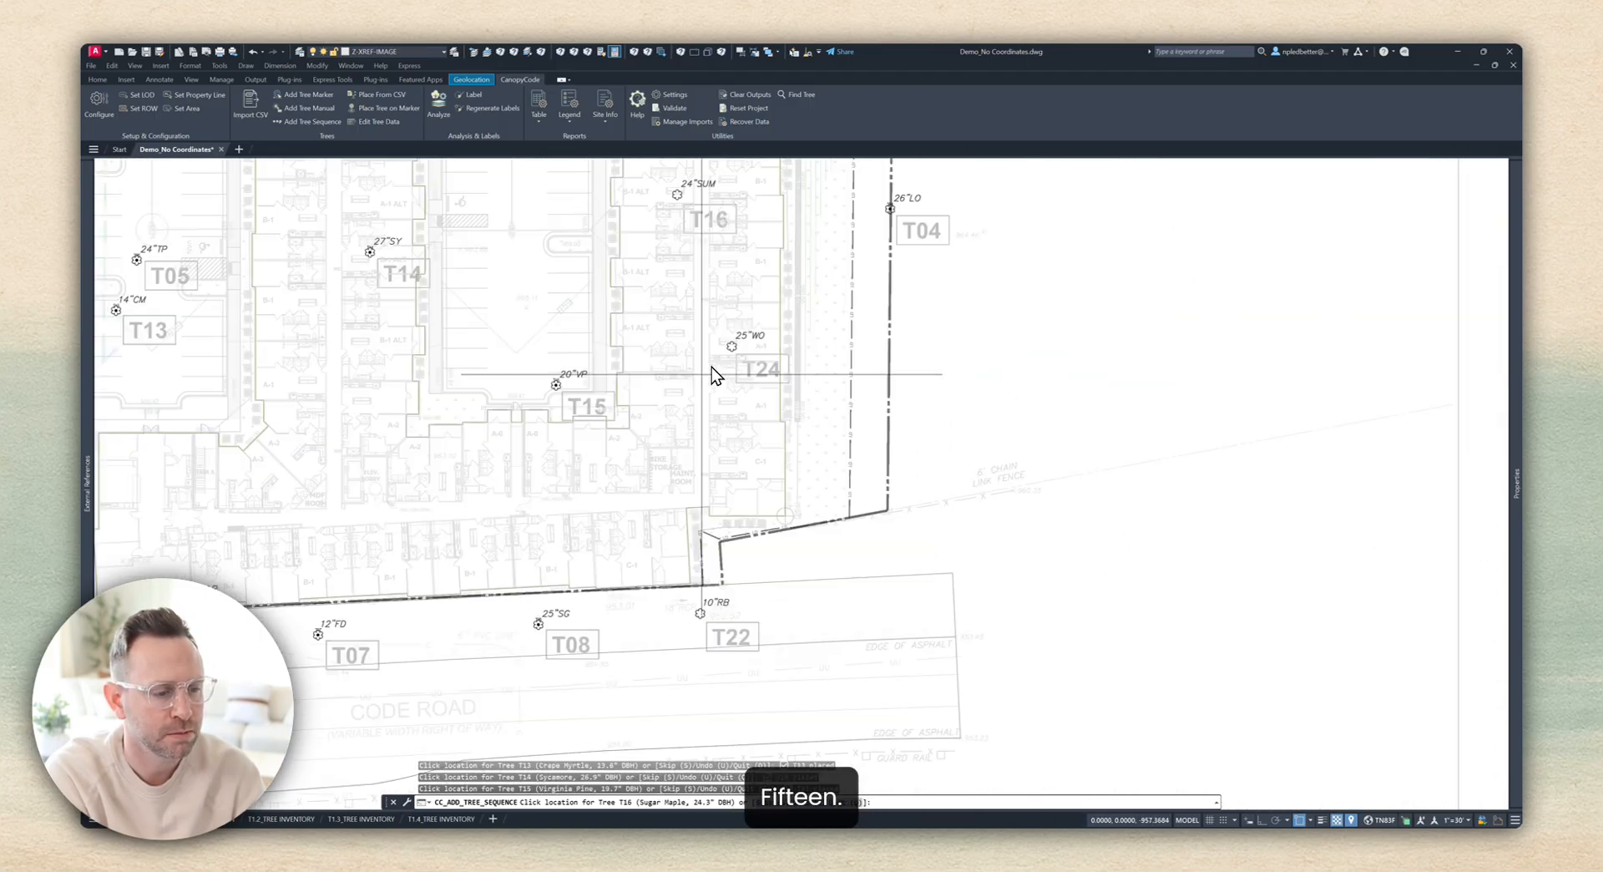
middle_click_drag(607, 450, 729, 446)
middle_click_drag(774, 391, 763, 502)
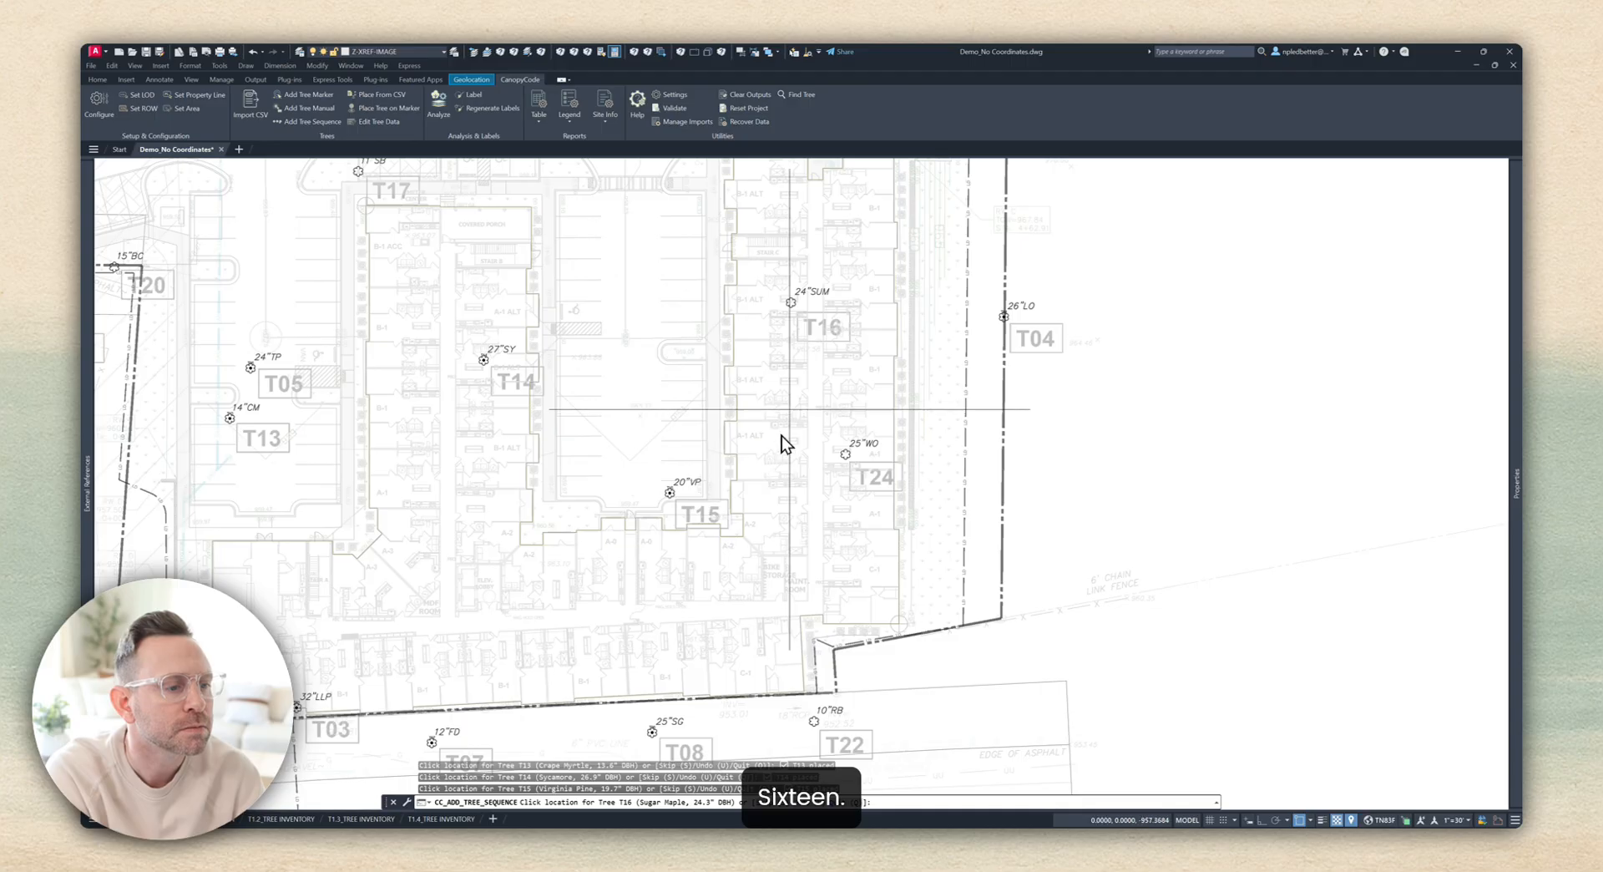
scroll(780, 451, "up", 5)
left_click(775, 372)
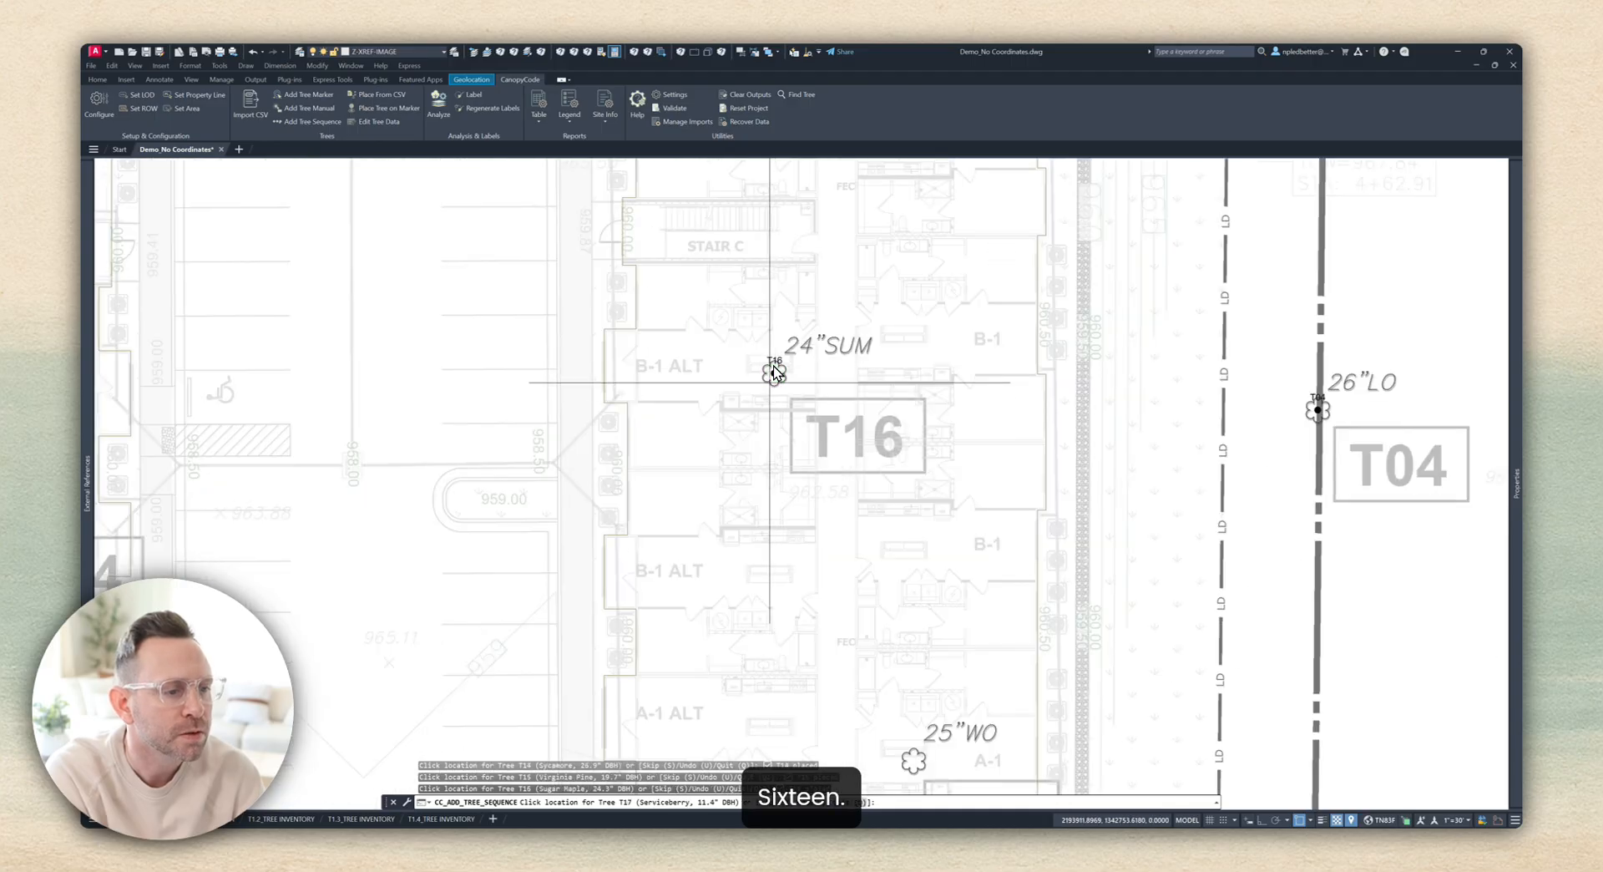
Step: Place tree T17 at the insertion point of the 11"SB block at the building's northwest corner
scroll(761, 395, "down", 5)
middle_click_drag(761, 395, 760, 465)
middle_click_drag(688, 393, 816, 438)
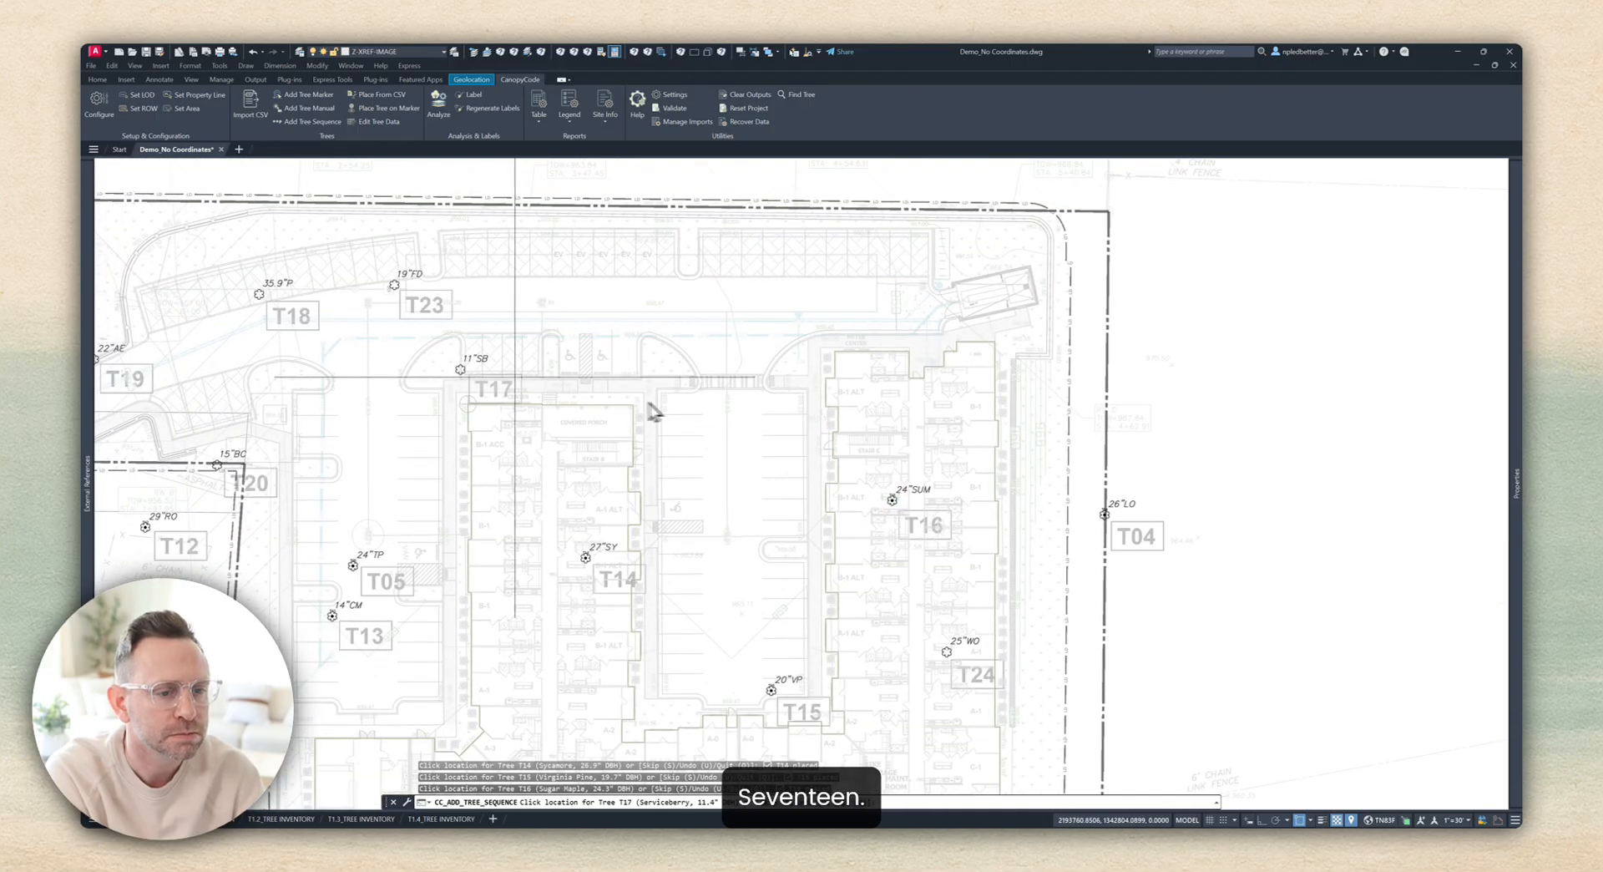
scroll(451, 358, "up", 5)
left_click(475, 386)
Step: Place tree T18 at the insertion point of the 35.9"P block beside the northwest parking row
scroll(463, 383, "down", 5)
middle_click_drag(316, 327, 400, 363)
scroll(335, 333, "up", 2)
scroll(393, 351, "down", 2)
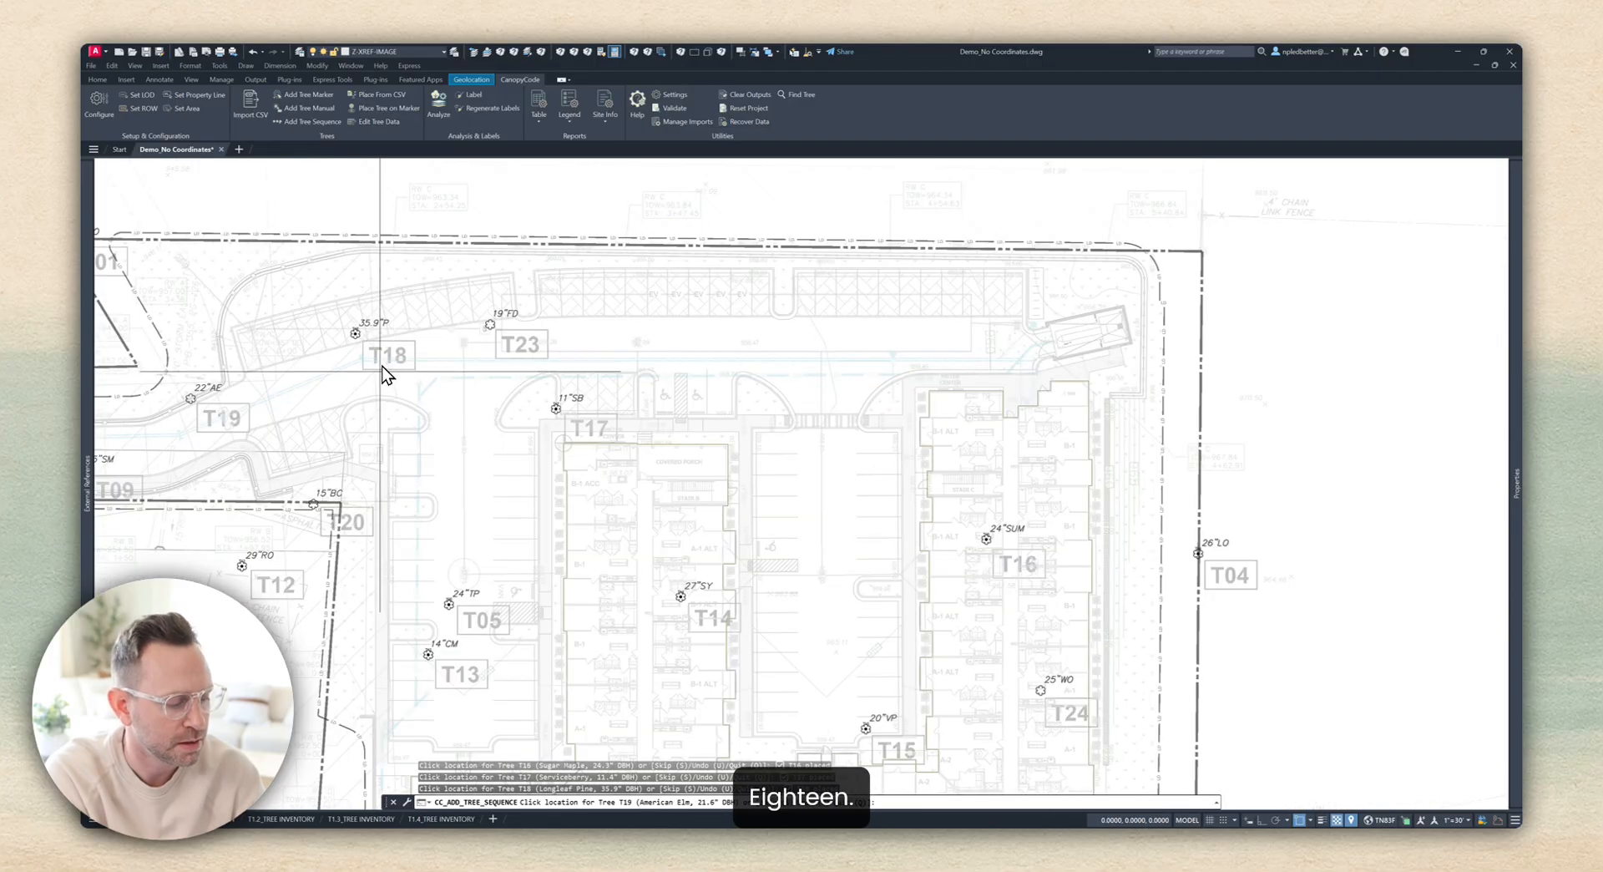
Step: Place tree T19 at the insertion point of the 22"AE block at the bend of the entrance drive
middle_click_drag(390, 377, 578, 392)
scroll(379, 411, "up", 4)
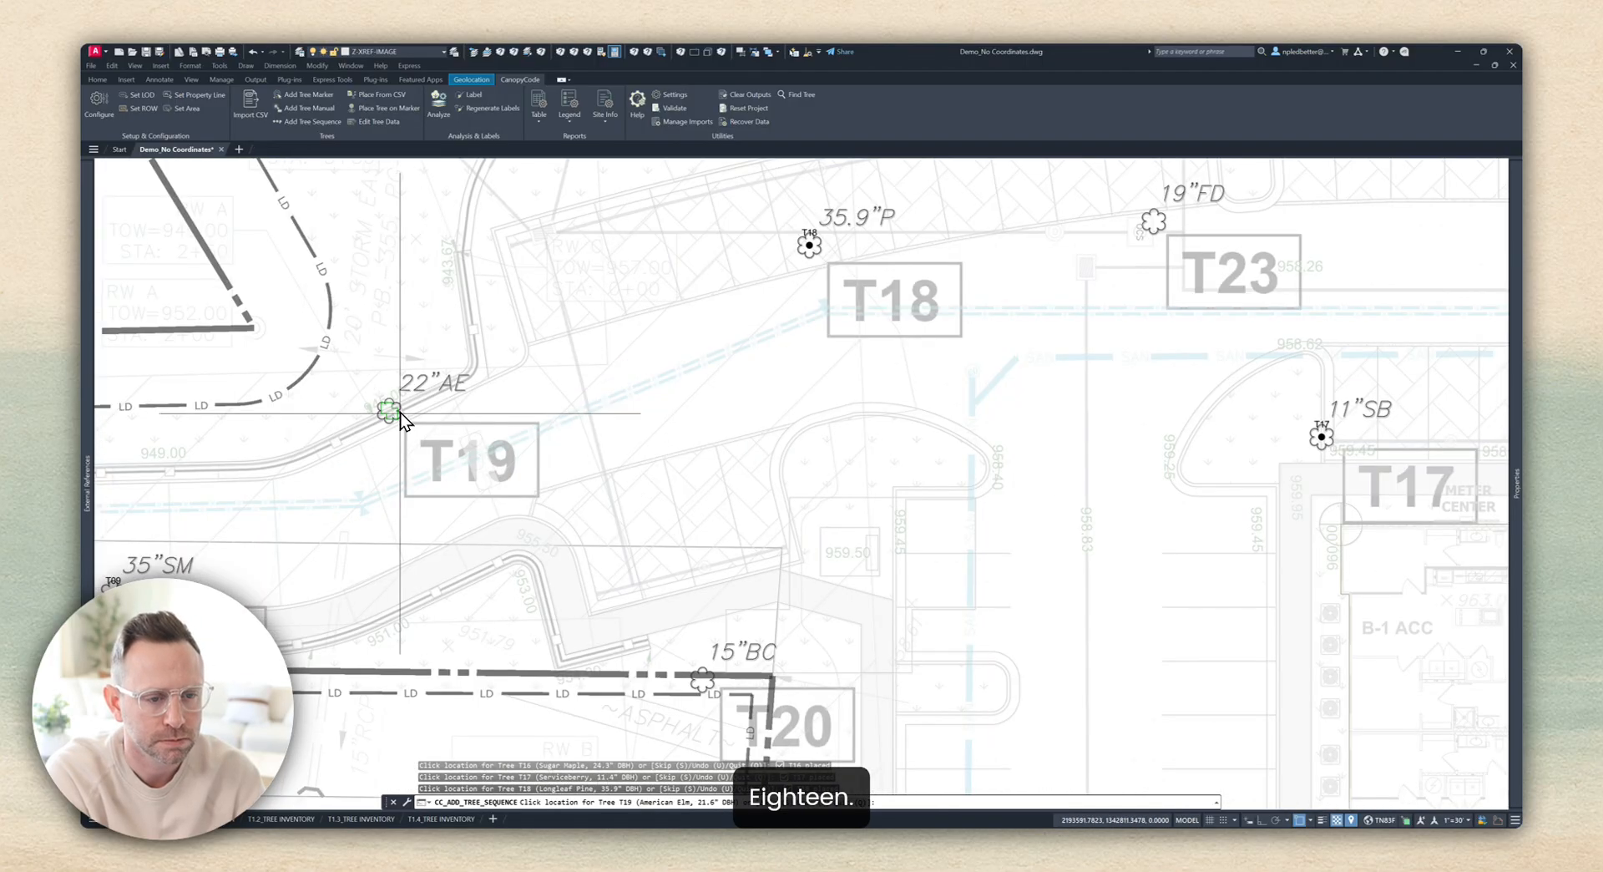
left_click(389, 410)
Step: Place tree T20 at the insertion point of the 15"BC block at the property line corner north of T12
scroll(468, 413, "down", 3)
scroll(621, 551, "up", 3)
middle_click_drag(630, 608, 625, 484)
scroll(633, 552, "up", 2)
left_click(631, 530)
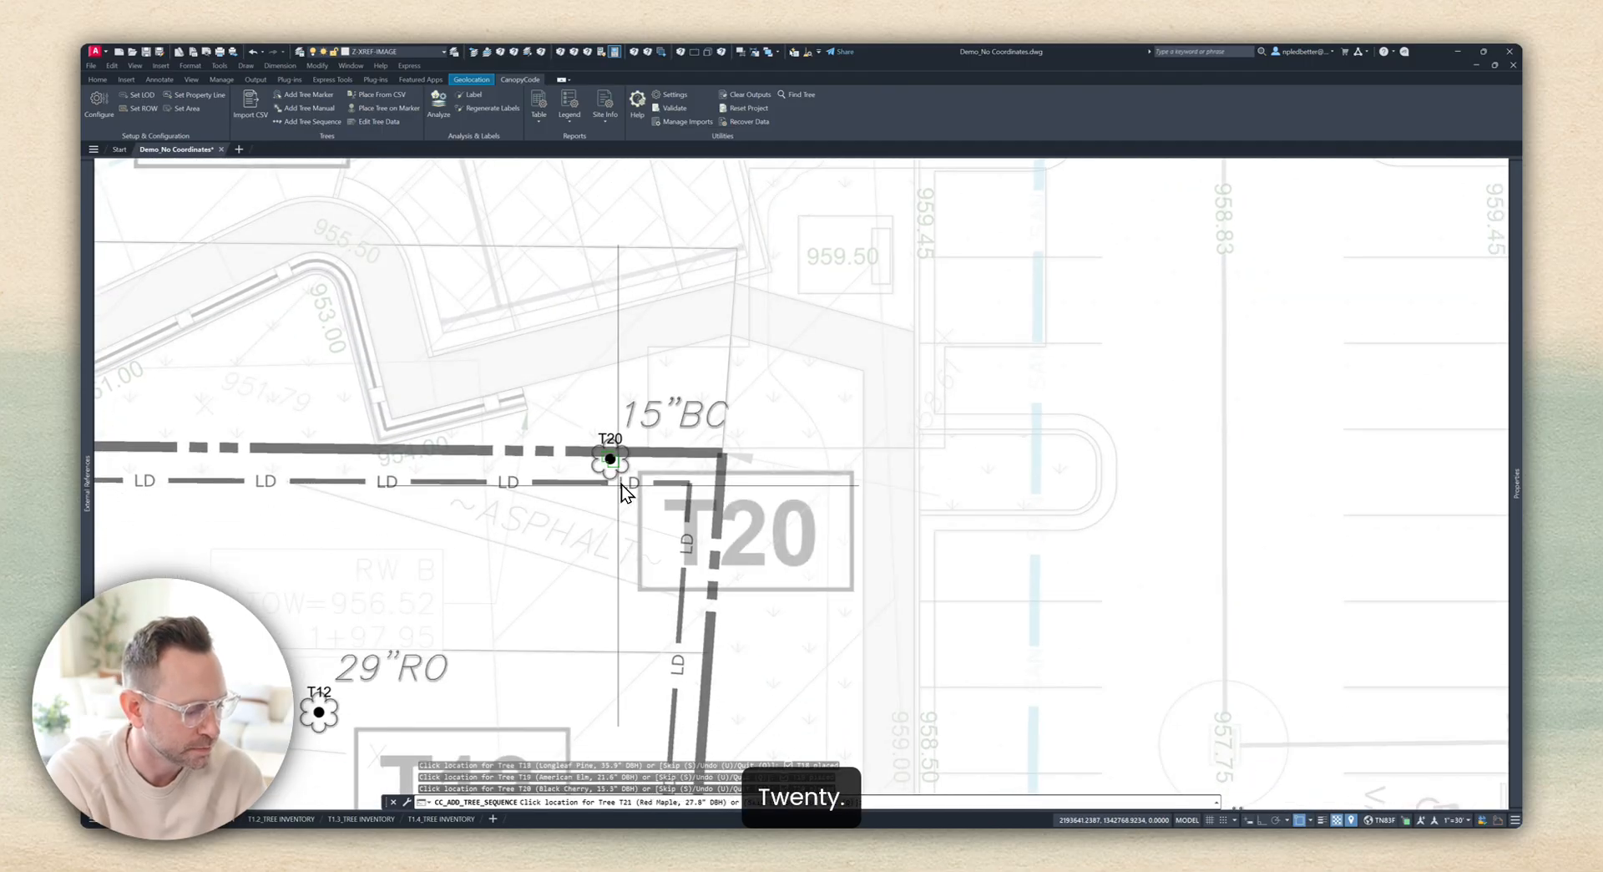
Step: Place tree T21 at the insertion point of the 28"RM block on the property line north of the entrance drive
scroll(625, 483, "down", 2)
mouse_move(389, 431)
middle_mouse_down()
mouse_move(888, 551)
mouse_move(1176, 676)
middle_mouse_up()
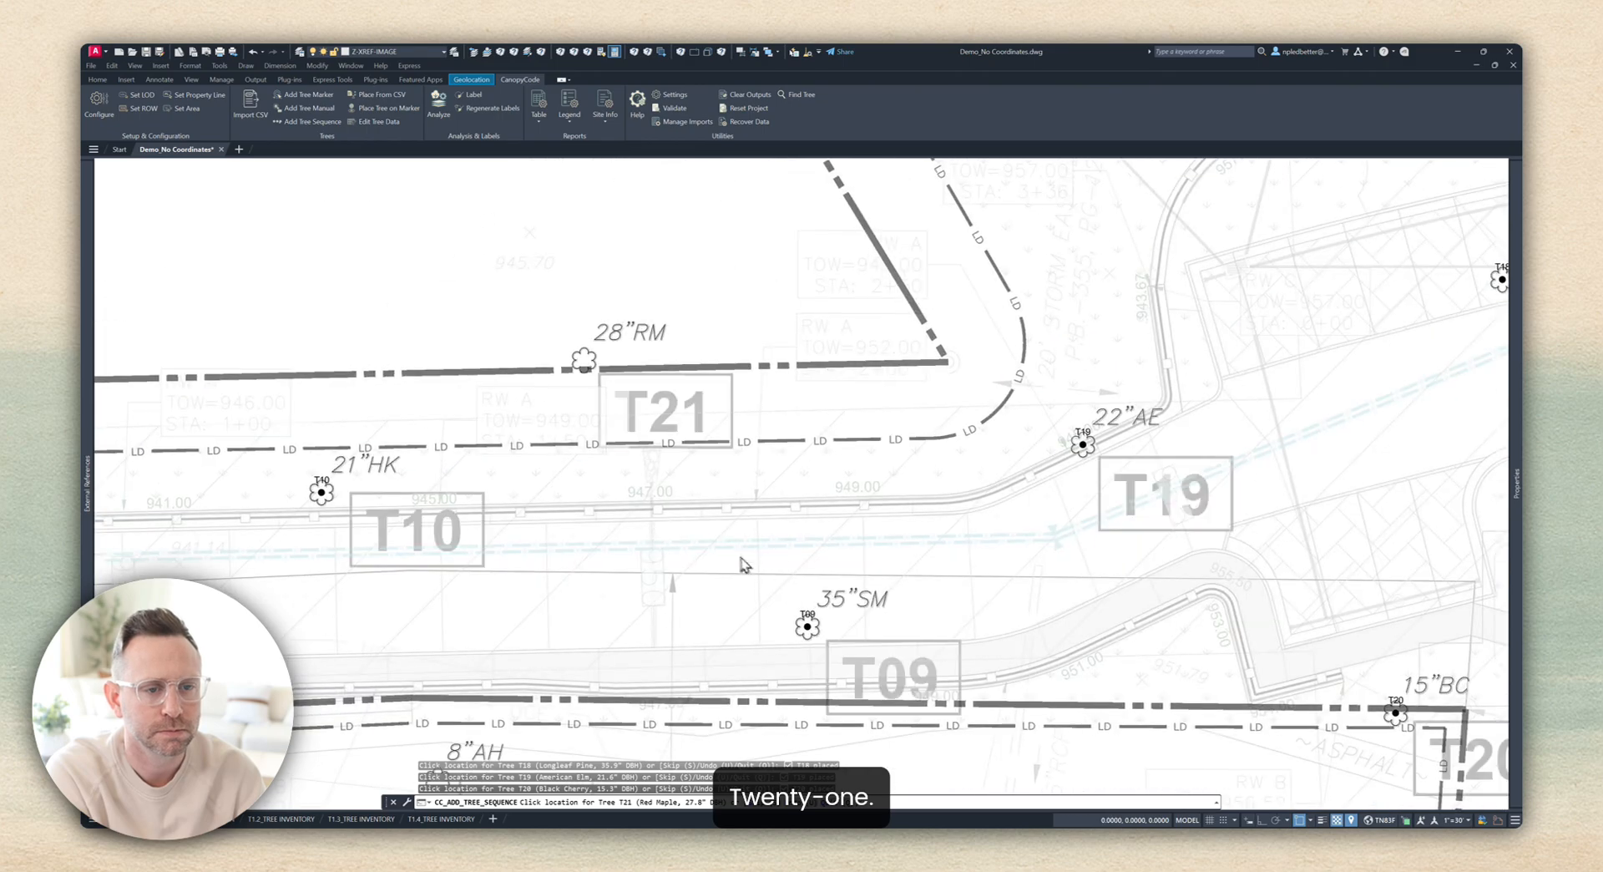
left_click(584, 367)
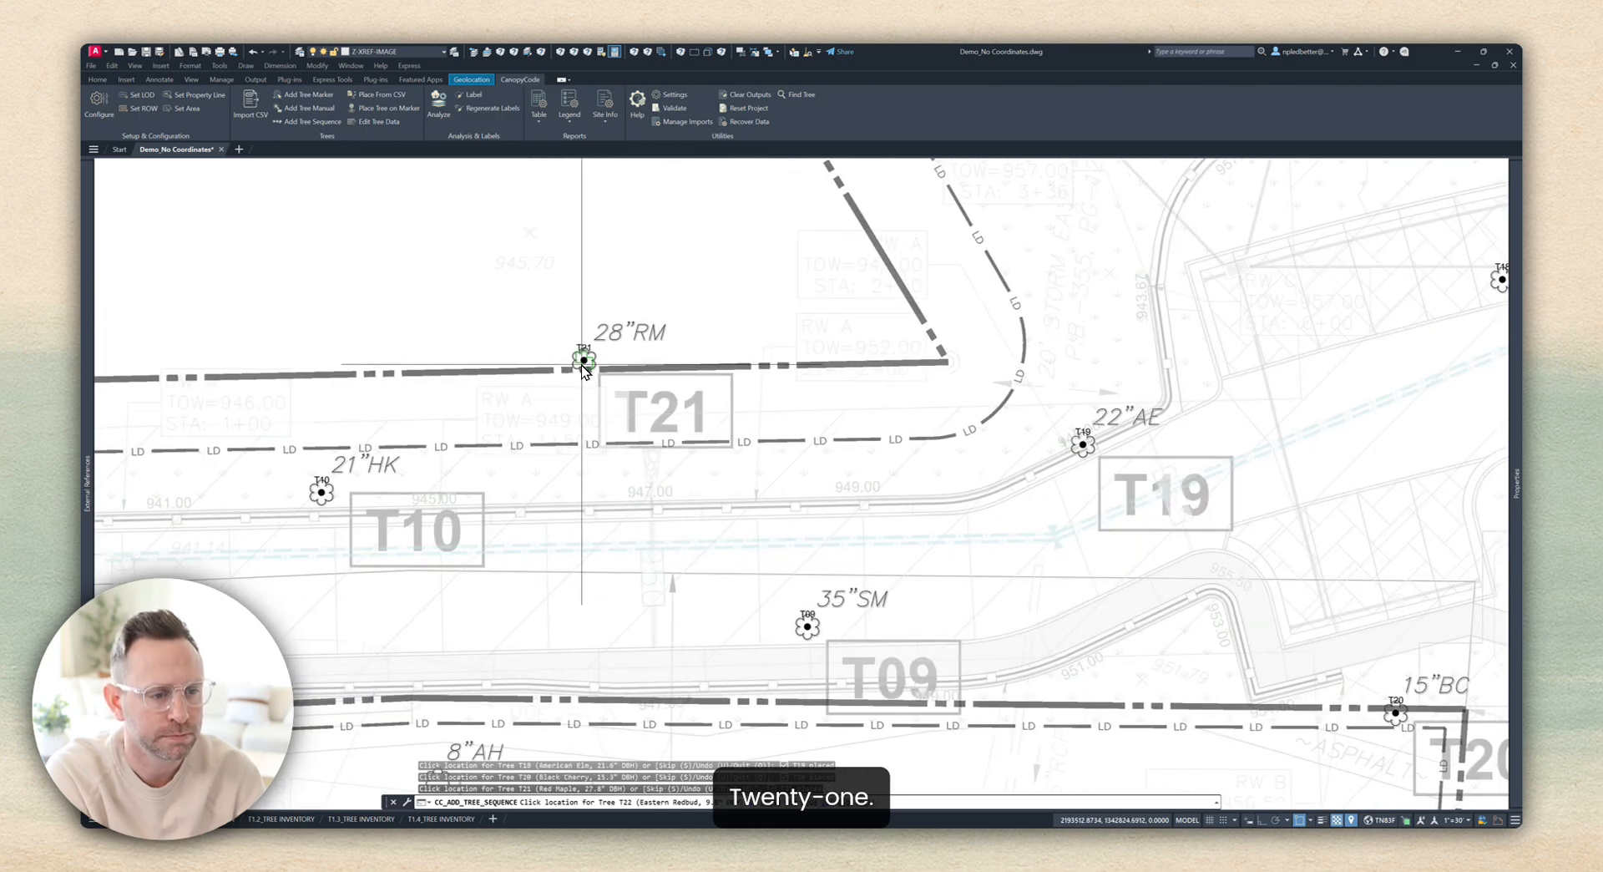
Step: Place tree T22 at the insertion point of the 10"RB block east of T08 along Code Road
scroll(611, 429, "down", 2)
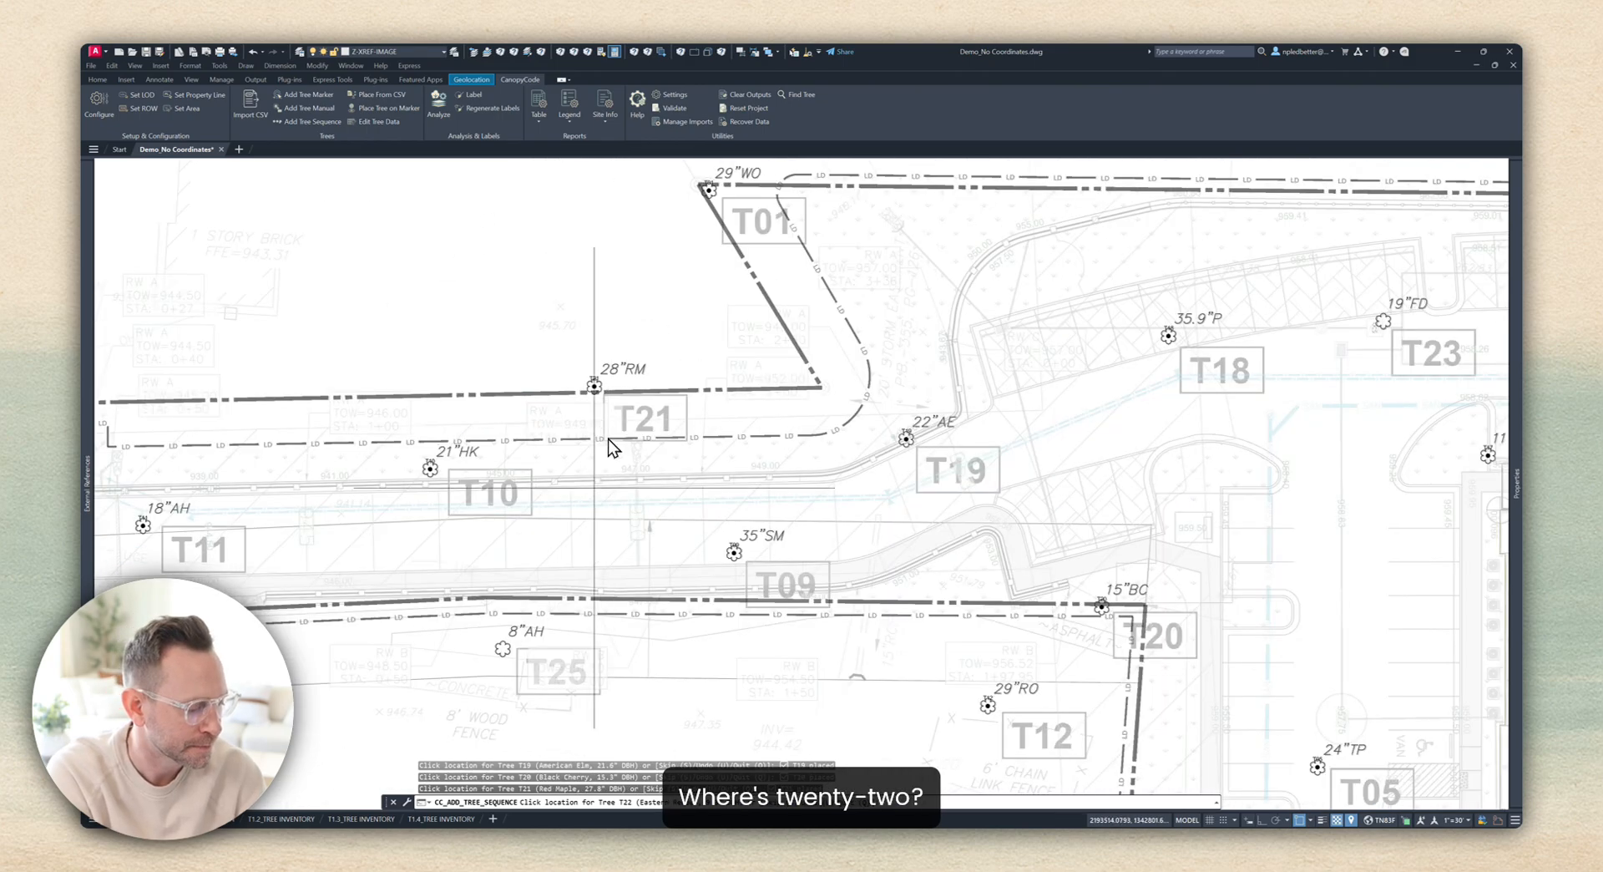
mouse_move(594, 504)
middle_mouse_down()
mouse_move(633, 501)
mouse_move(669, 428)
middle_mouse_up()
scroll(671, 513, "down", 2)
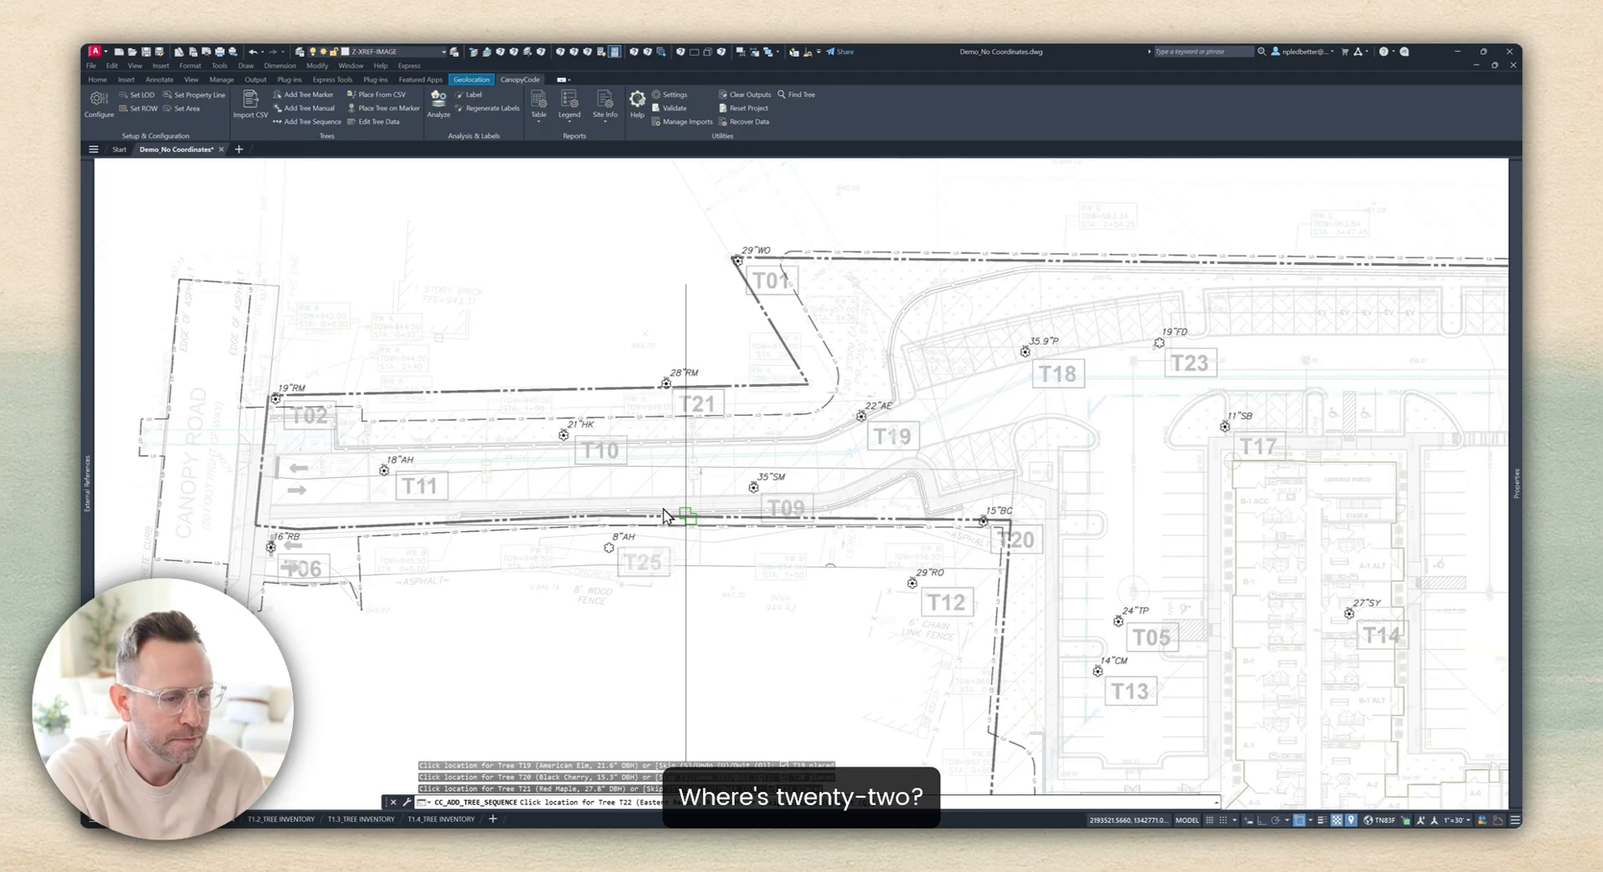
middle_click_drag(673, 517, 579, 442)
middle_click_drag(785, 531, 609, 450)
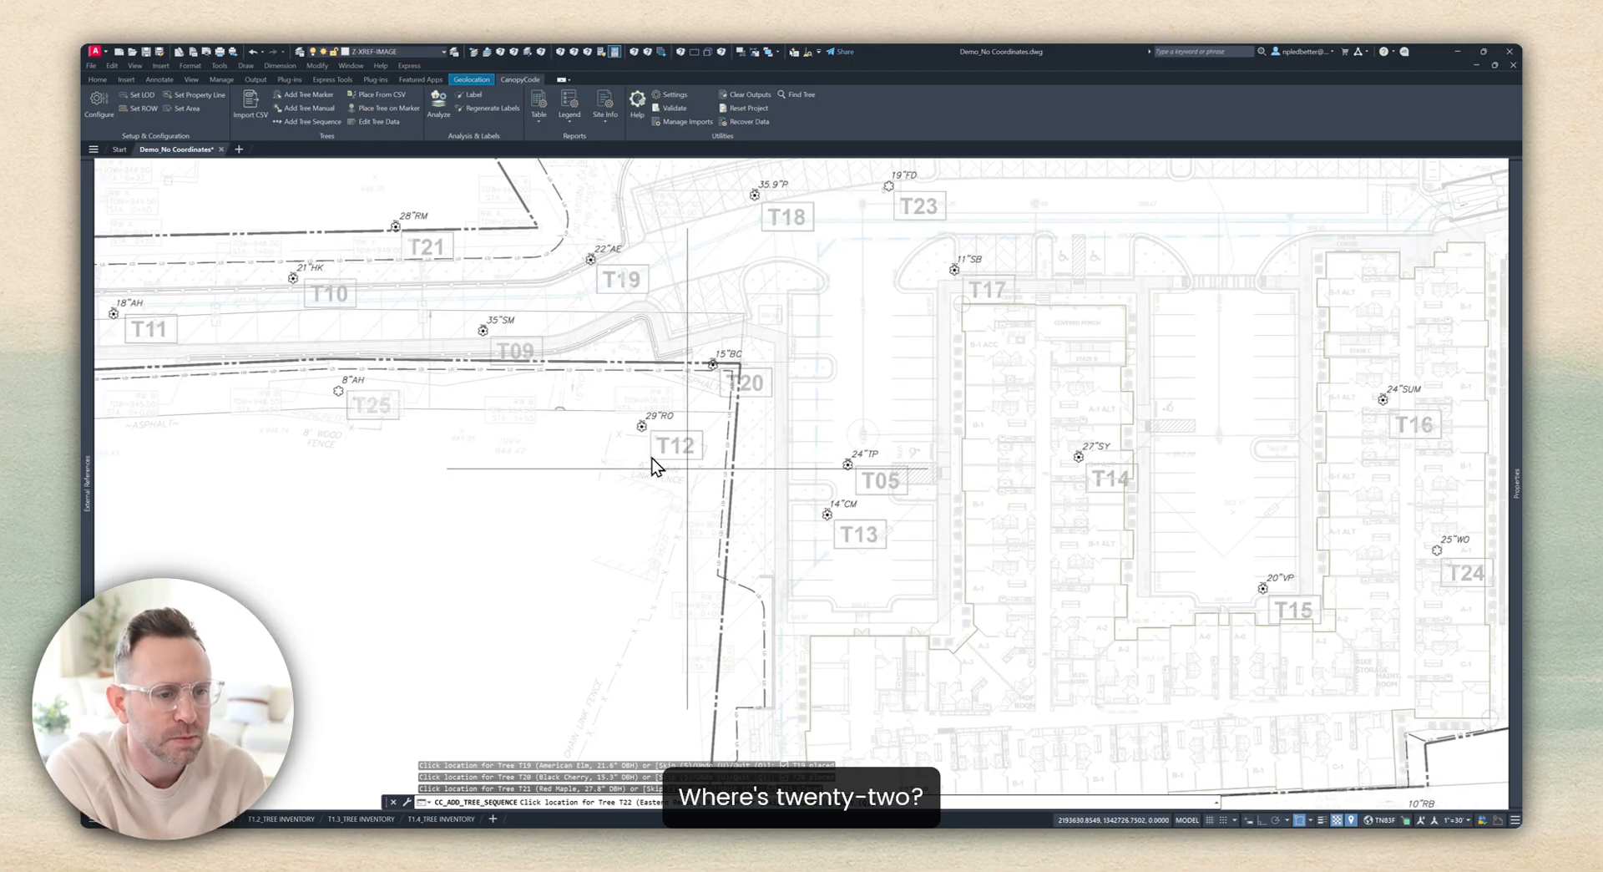
mouse_move(705, 456)
middle_mouse_down()
mouse_move(637, 387)
mouse_move(433, 345)
middle_mouse_up()
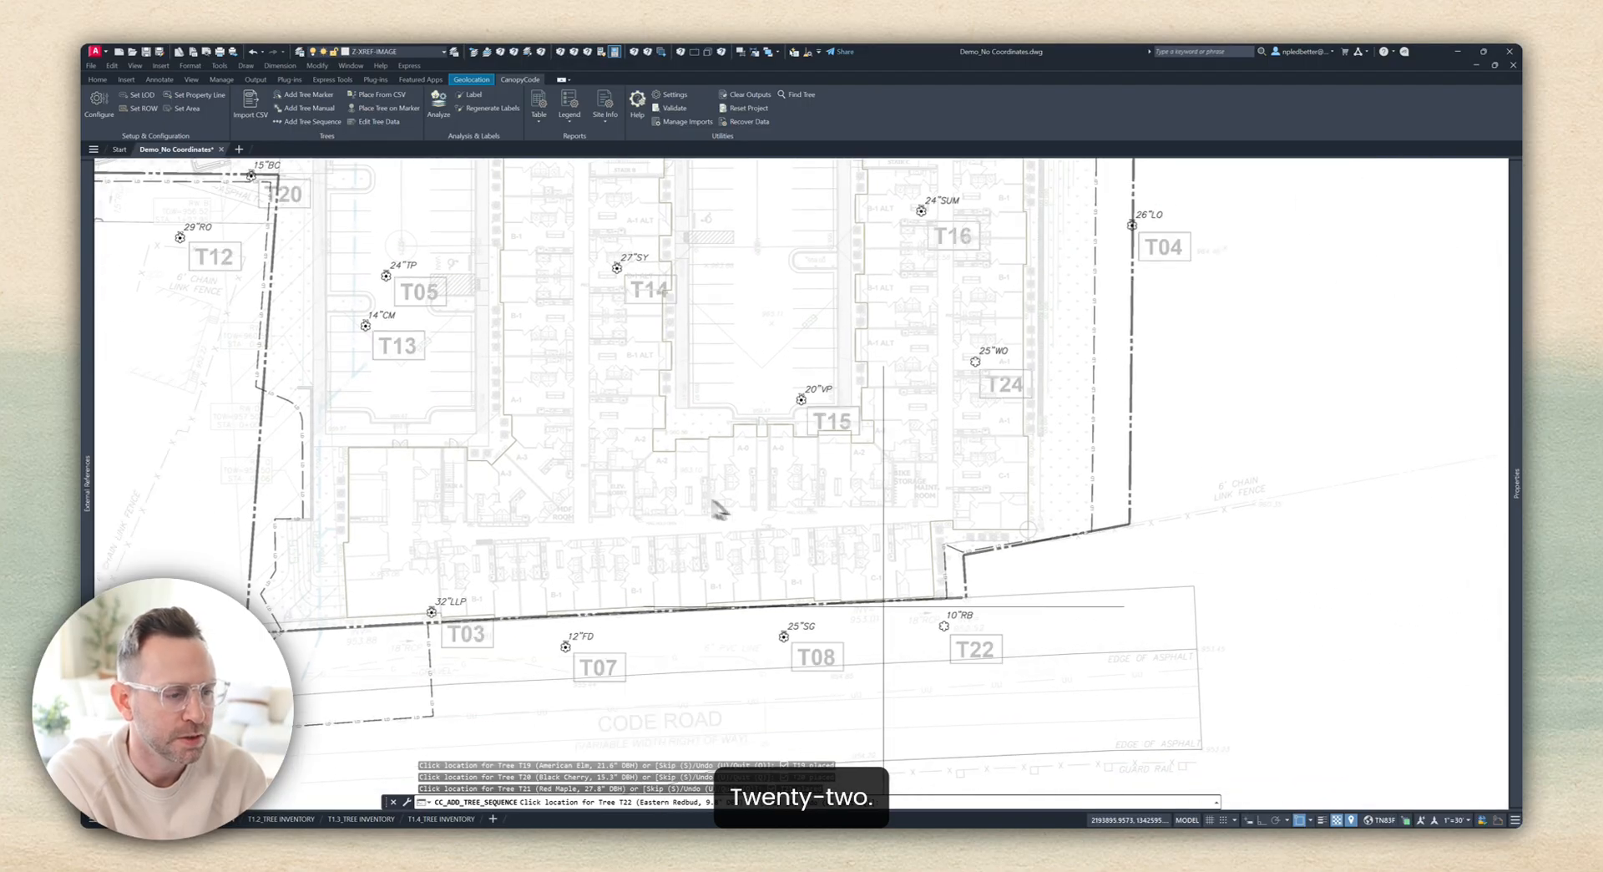
scroll(942, 648, "up", 4)
left_click(970, 614)
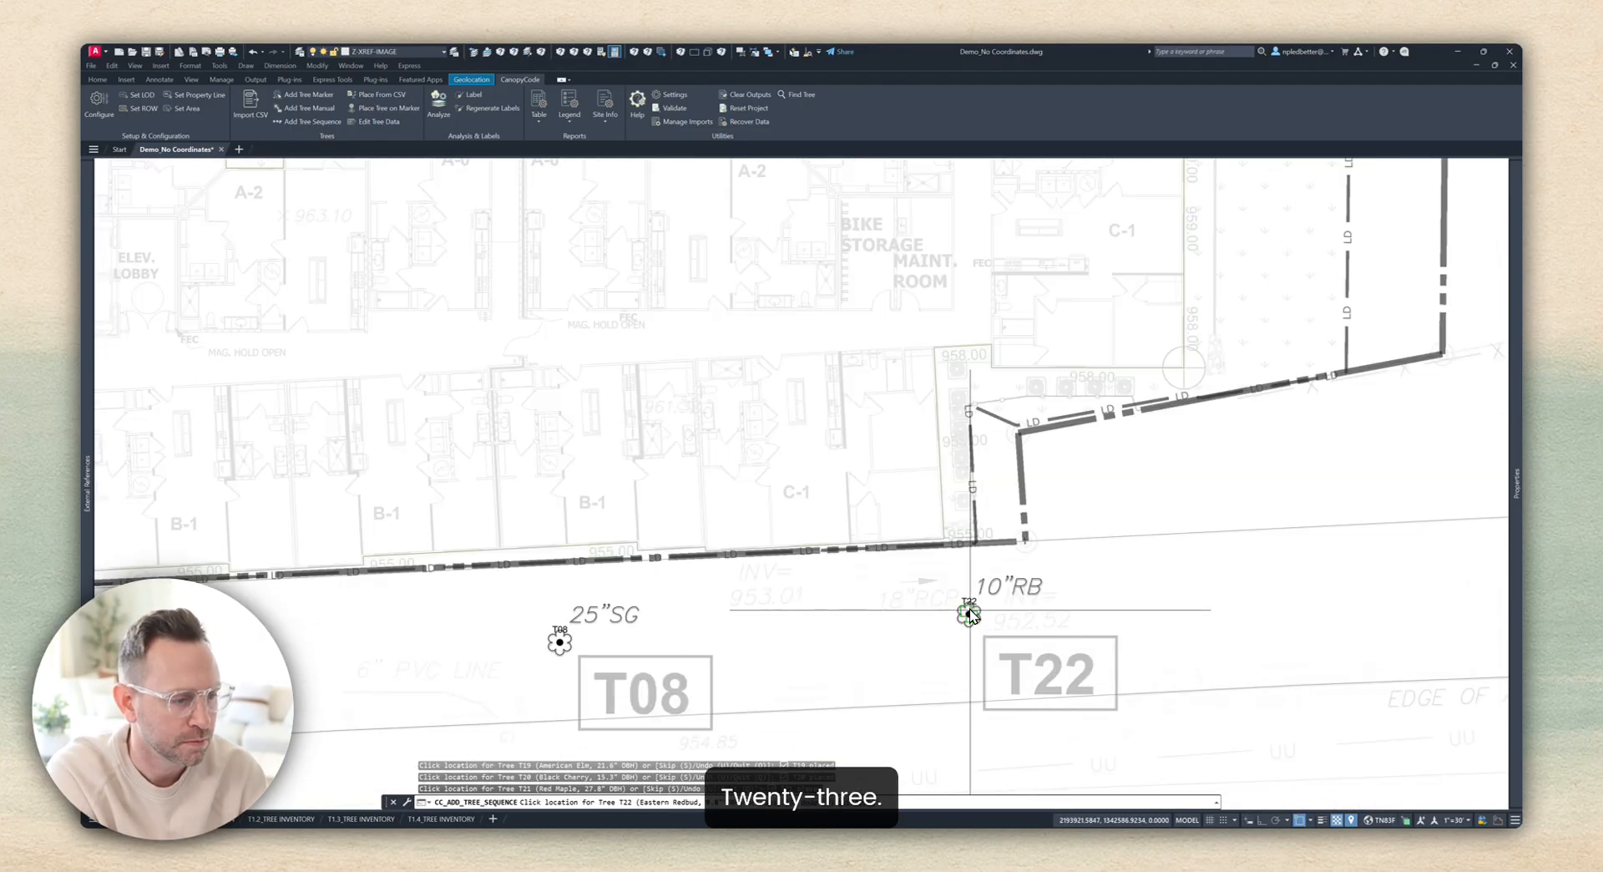
Step: Place tree T23 at the insertion point of the 19"FD block east of T18
scroll(901, 590, "down", 4)
middle_click_drag(754, 631, 793, 753)
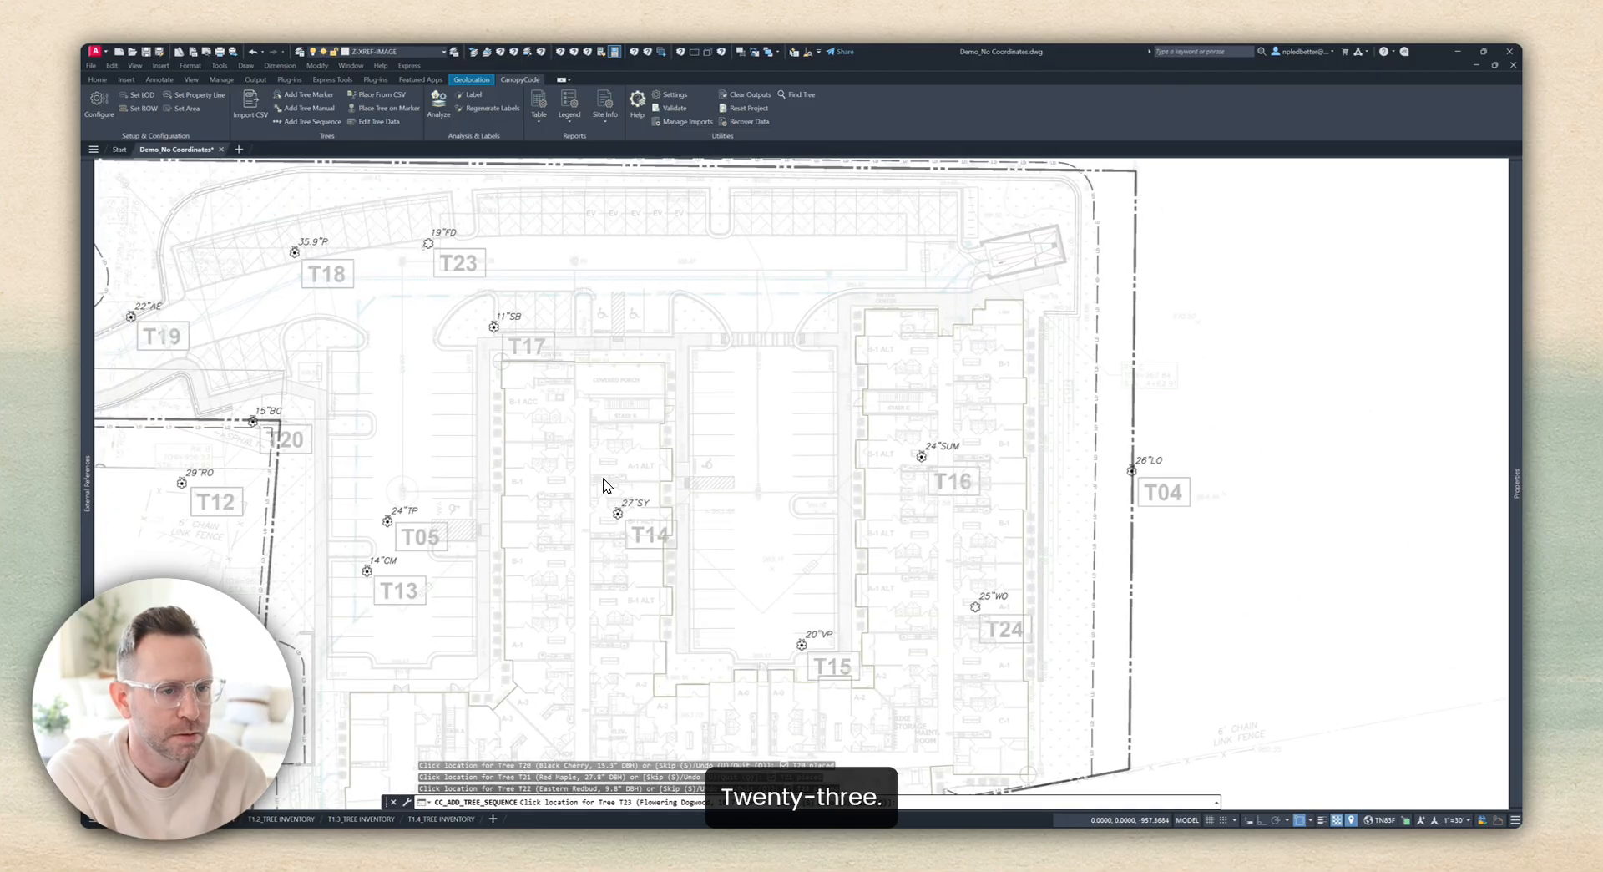
scroll(426, 240, "up", 4)
left_click(449, 251)
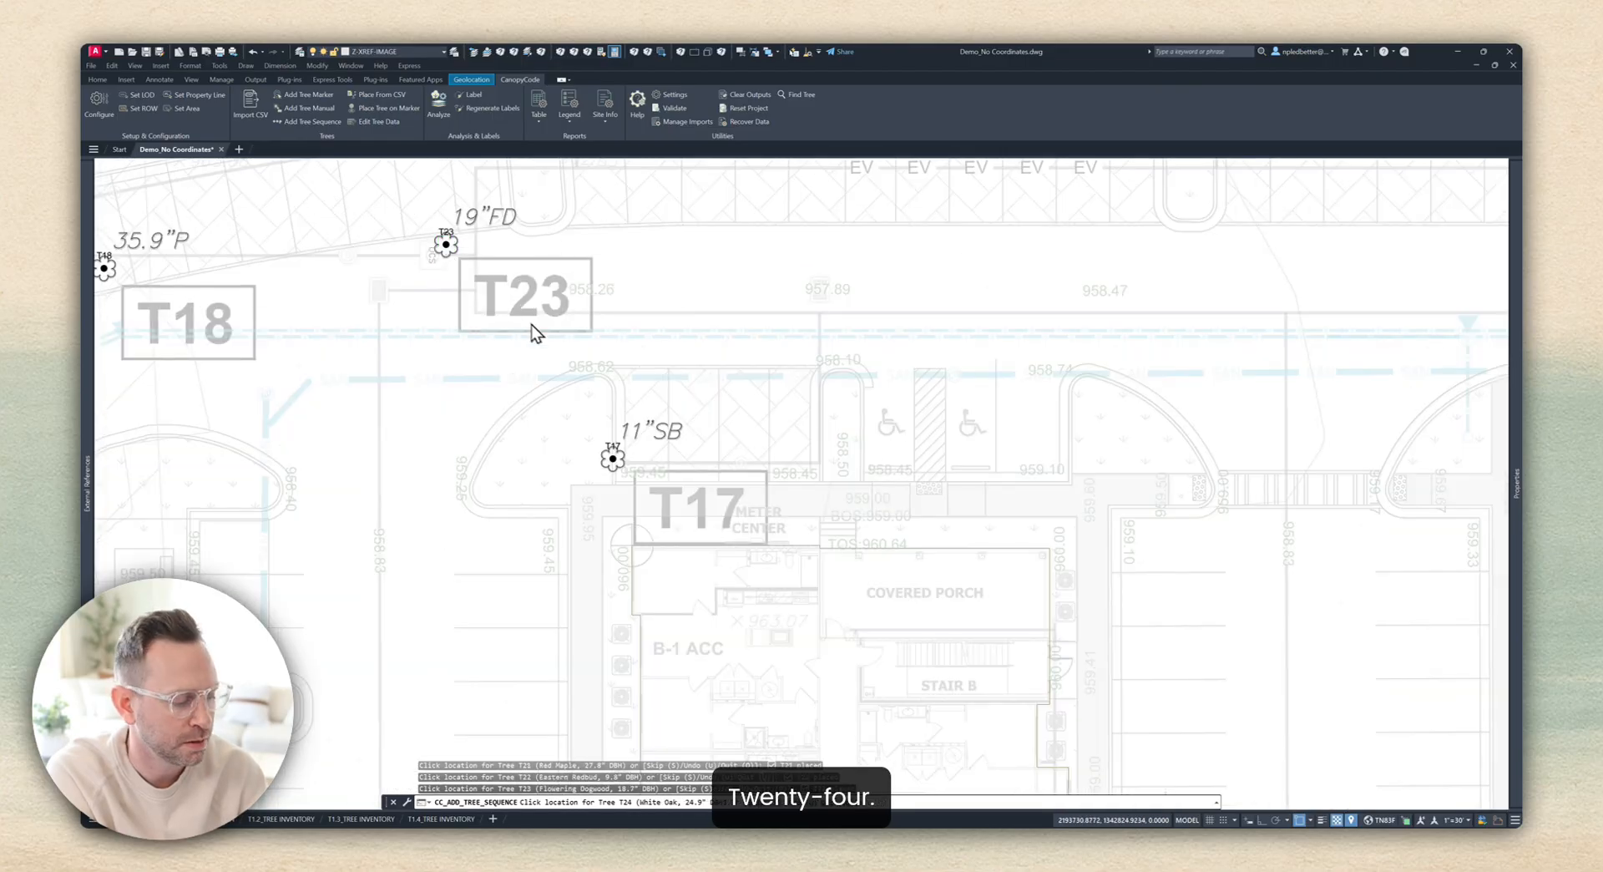
Step: Place tree T24 at the insertion point of the 25"WO block in the eastern building
scroll(531, 326, "down", 5)
scroll(806, 477, "up", 5)
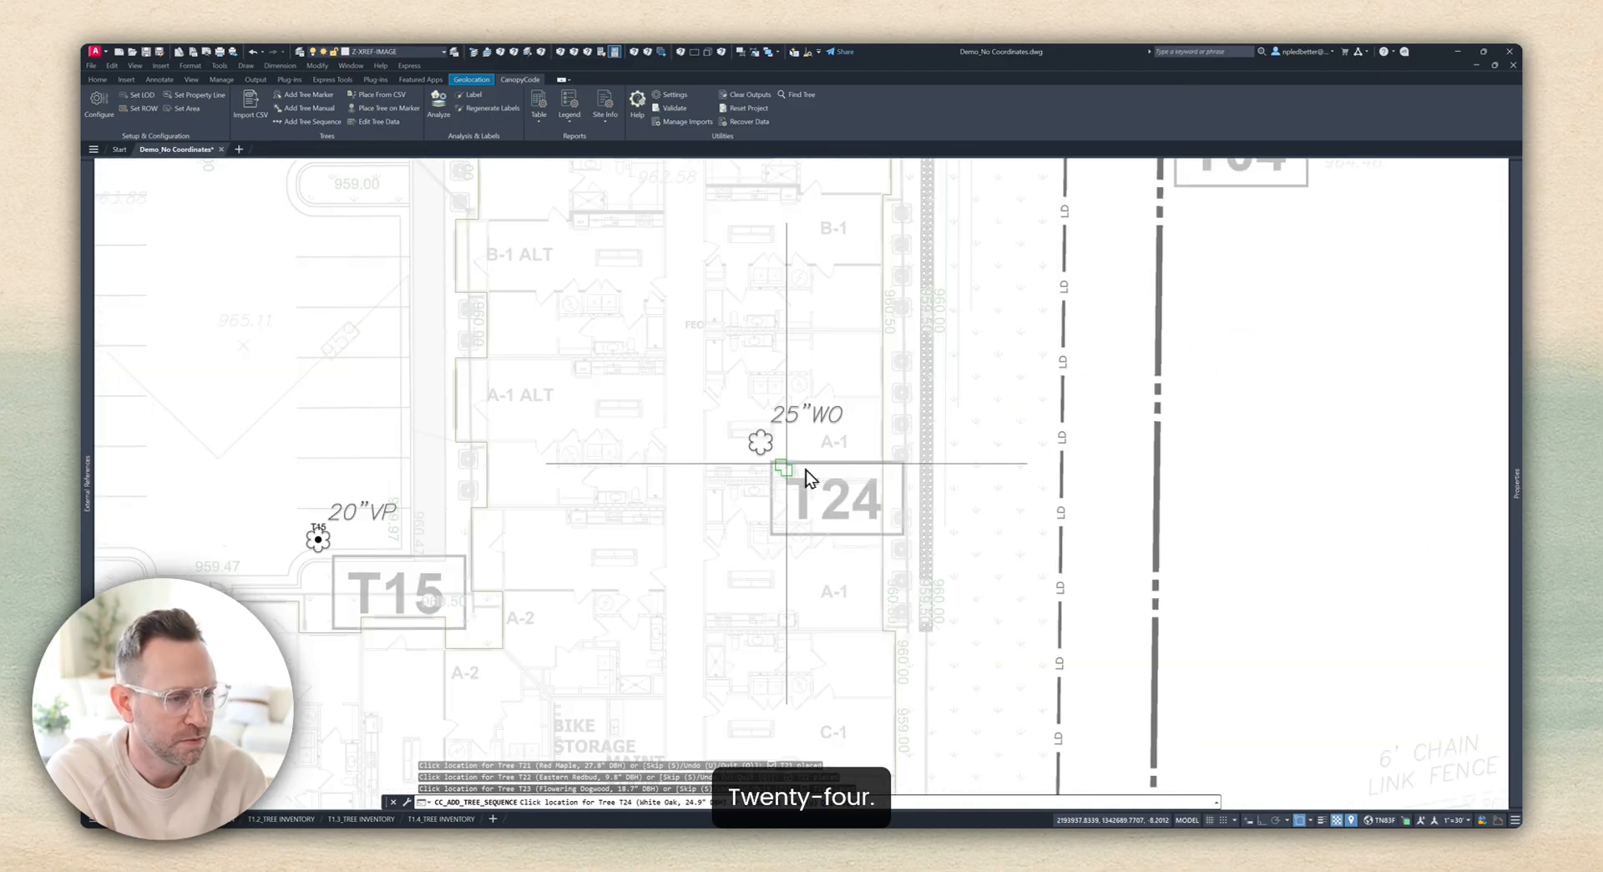
left_click(760, 441)
Step: Place the last tree, T25, at the insertion point of the 8"AH block south of the entrance drive
scroll(921, 434, "down", 5)
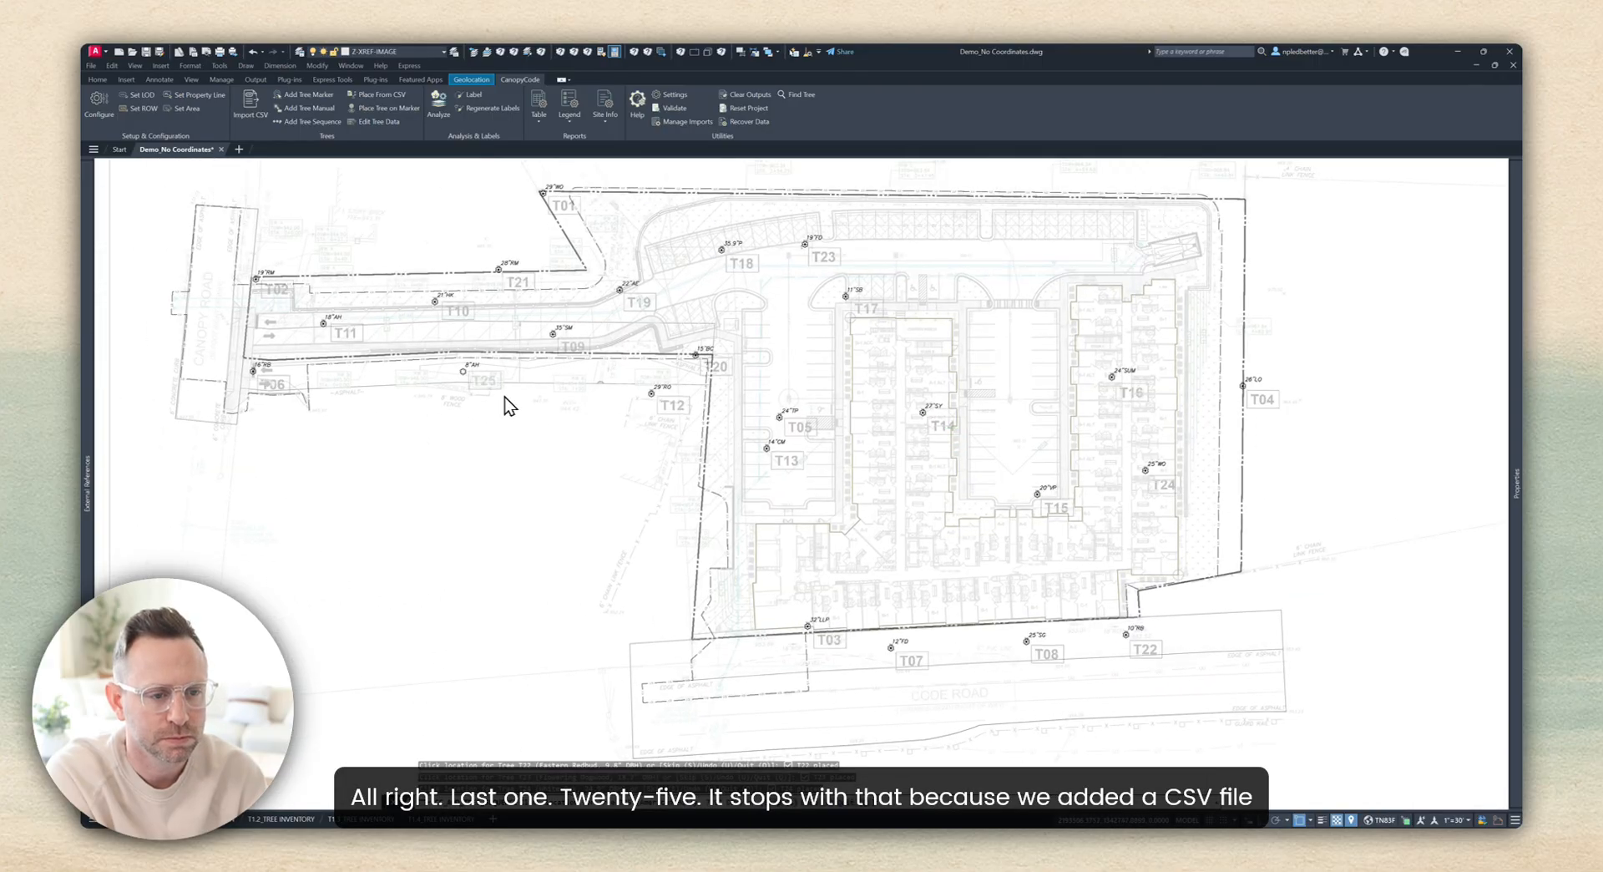
scroll(492, 407, "up", 8)
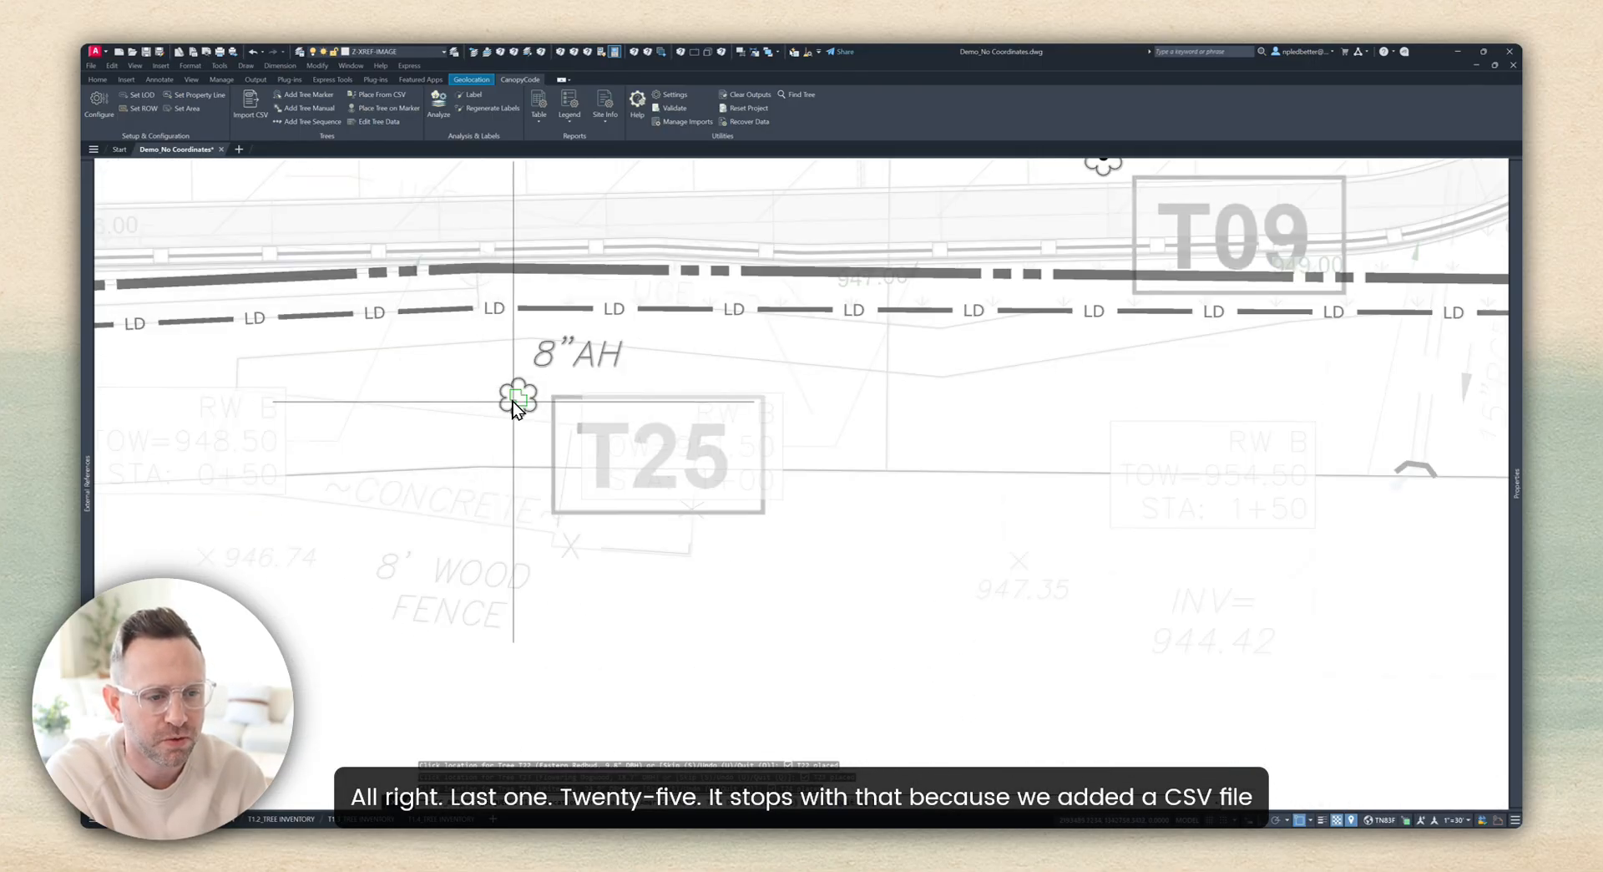
left_click(518, 399)
scroll(572, 409, "down", 5)
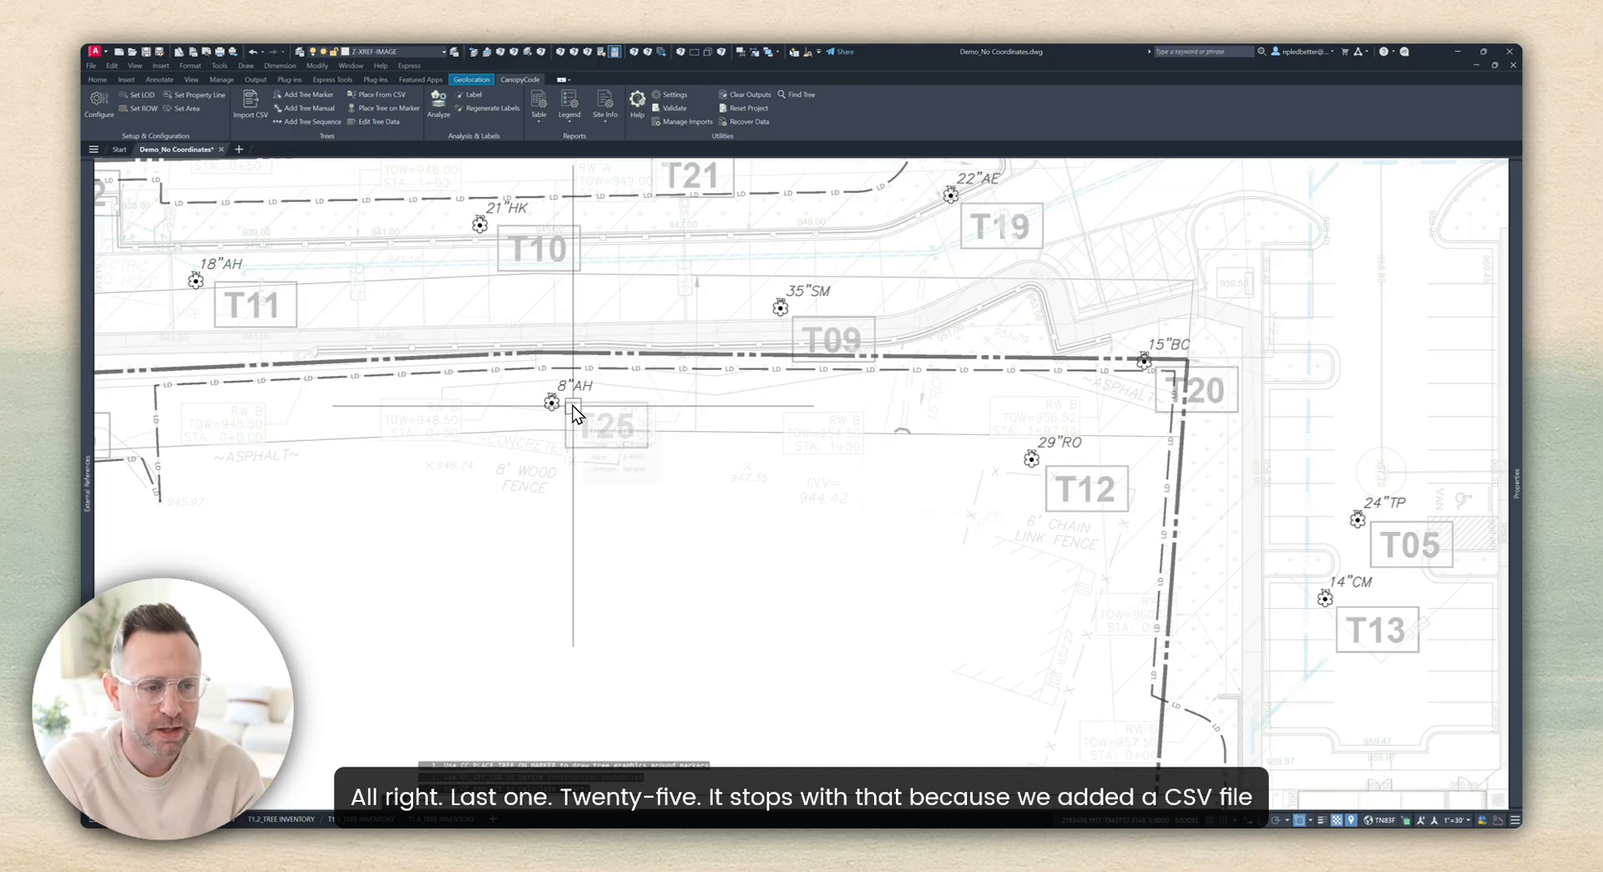
Step: Place tree graphics on all the tree markers across the whole site plan and freeze the CC_Tree_Blocks survey marker layer
scroll(573, 407, "down", 3)
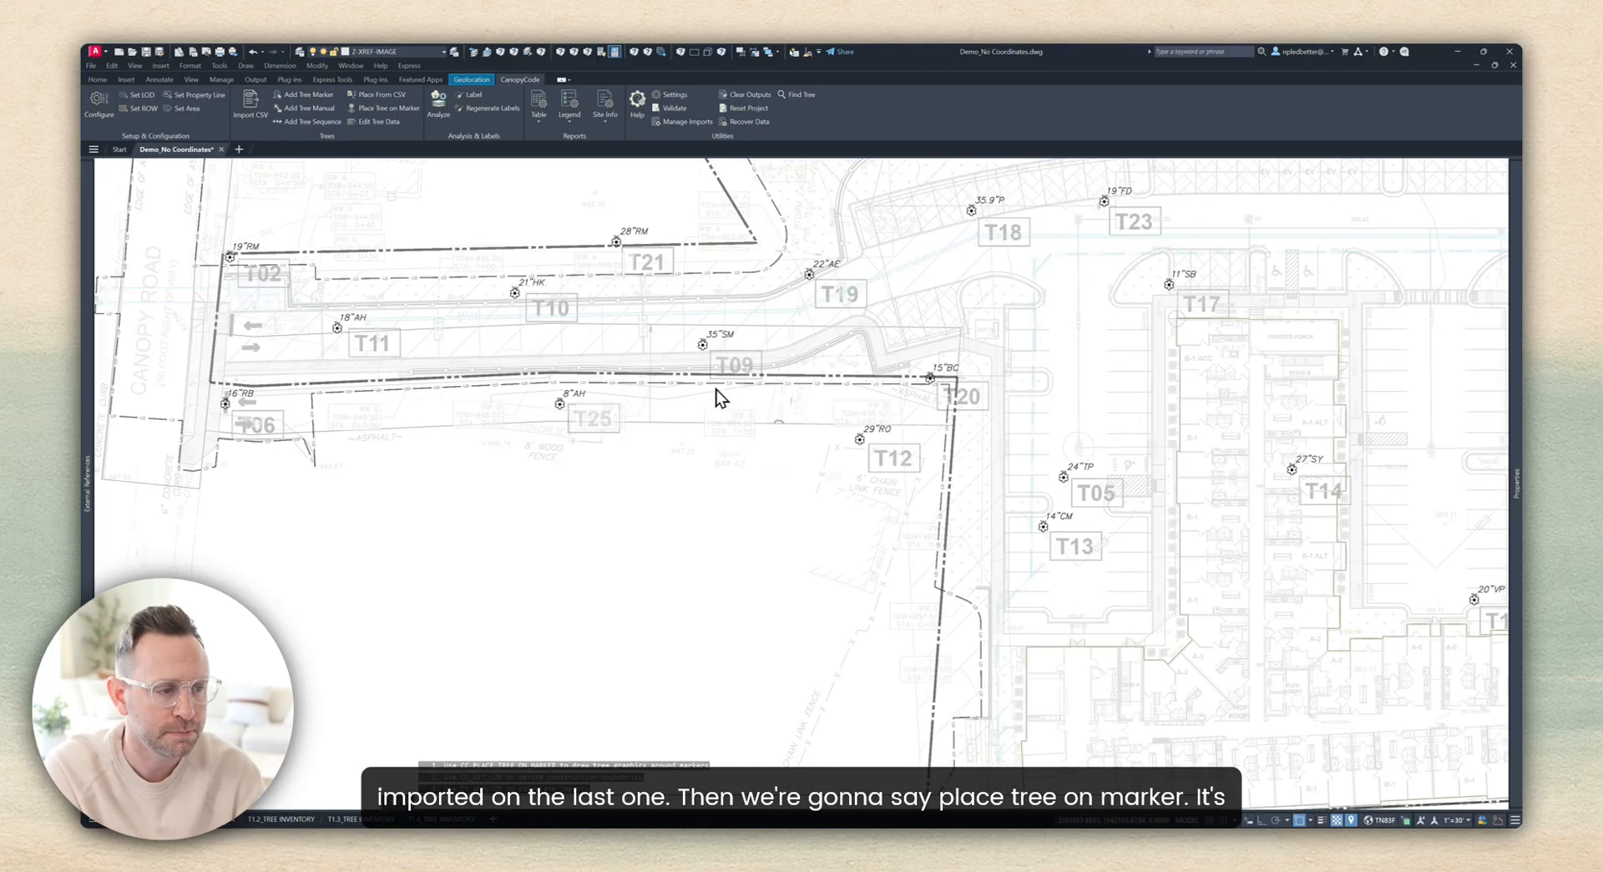
scroll(716, 393, "down", 3)
scroll(735, 393, "up", 2)
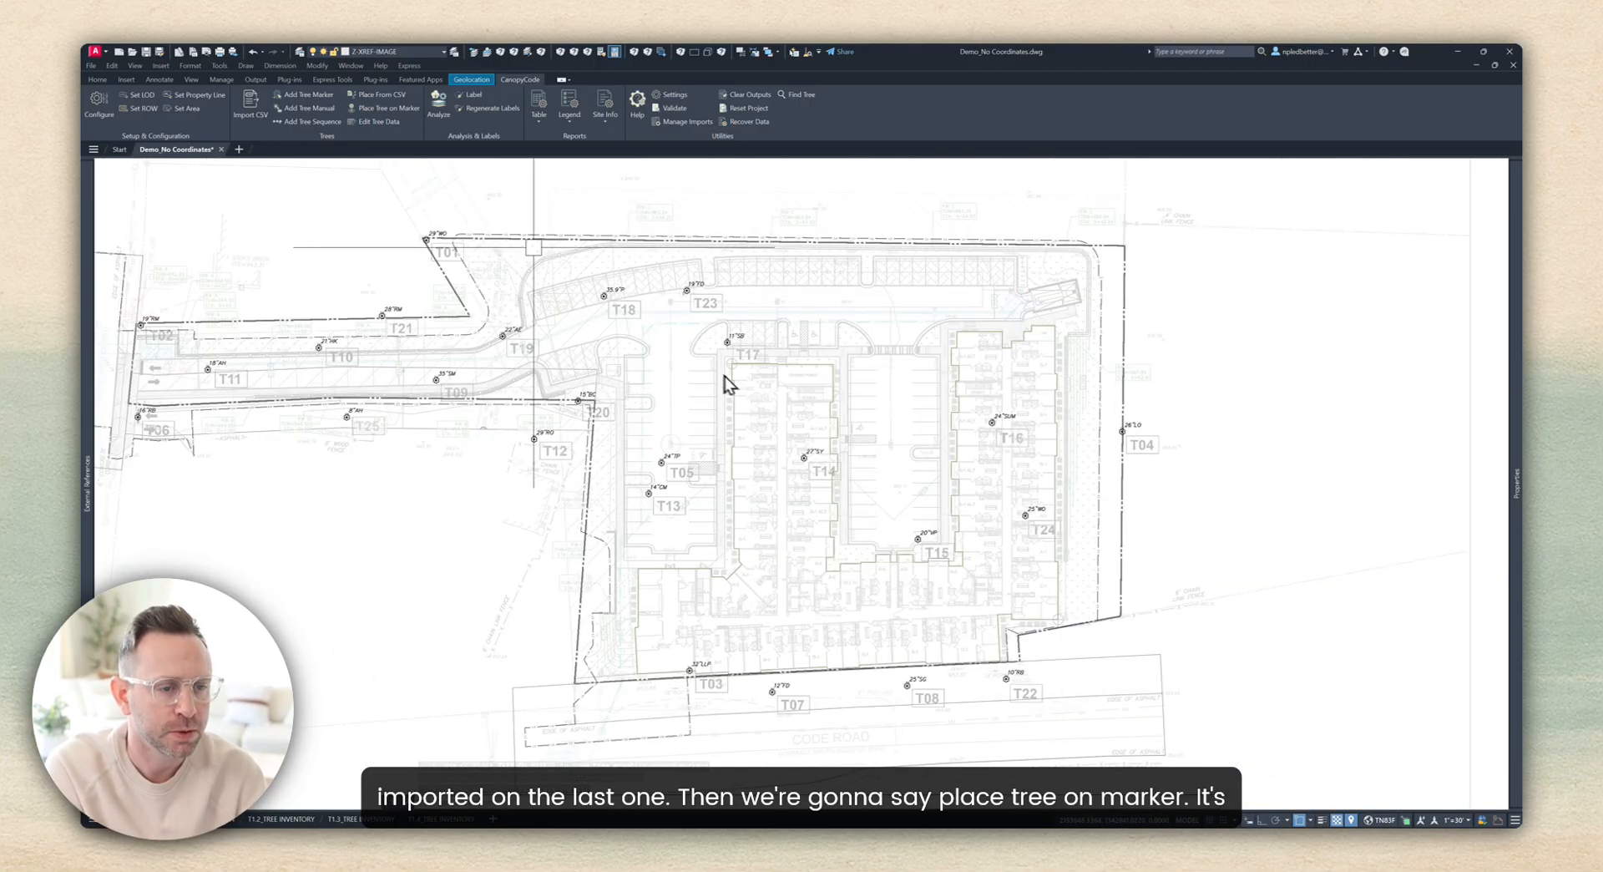
left_click(386, 109)
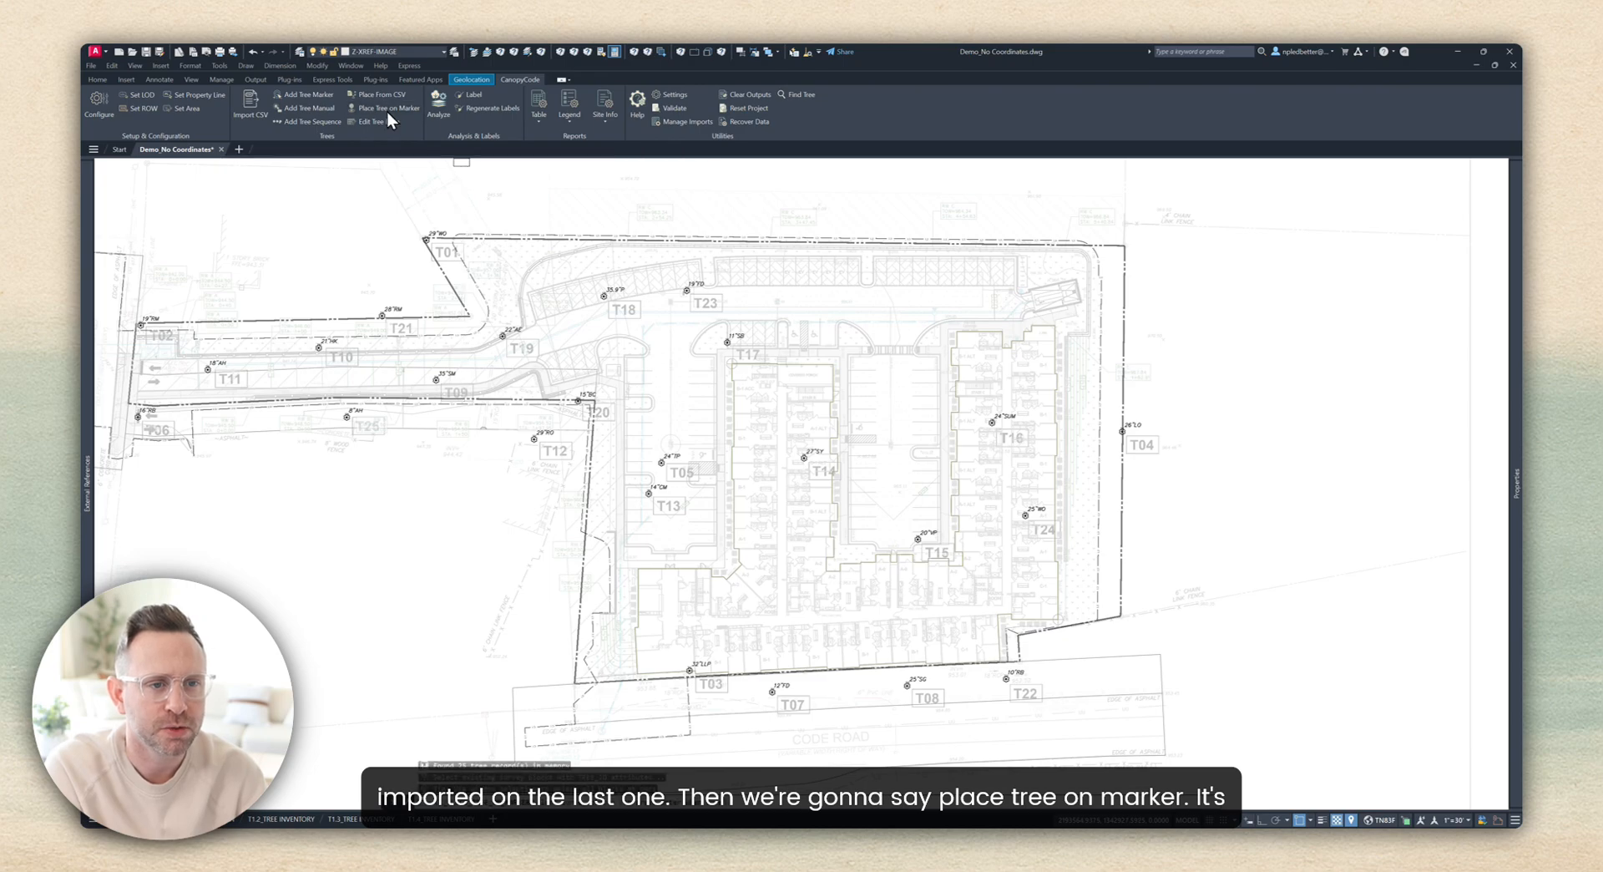
scroll(1123, 388, "down", 2)
left_click(1217, 246)
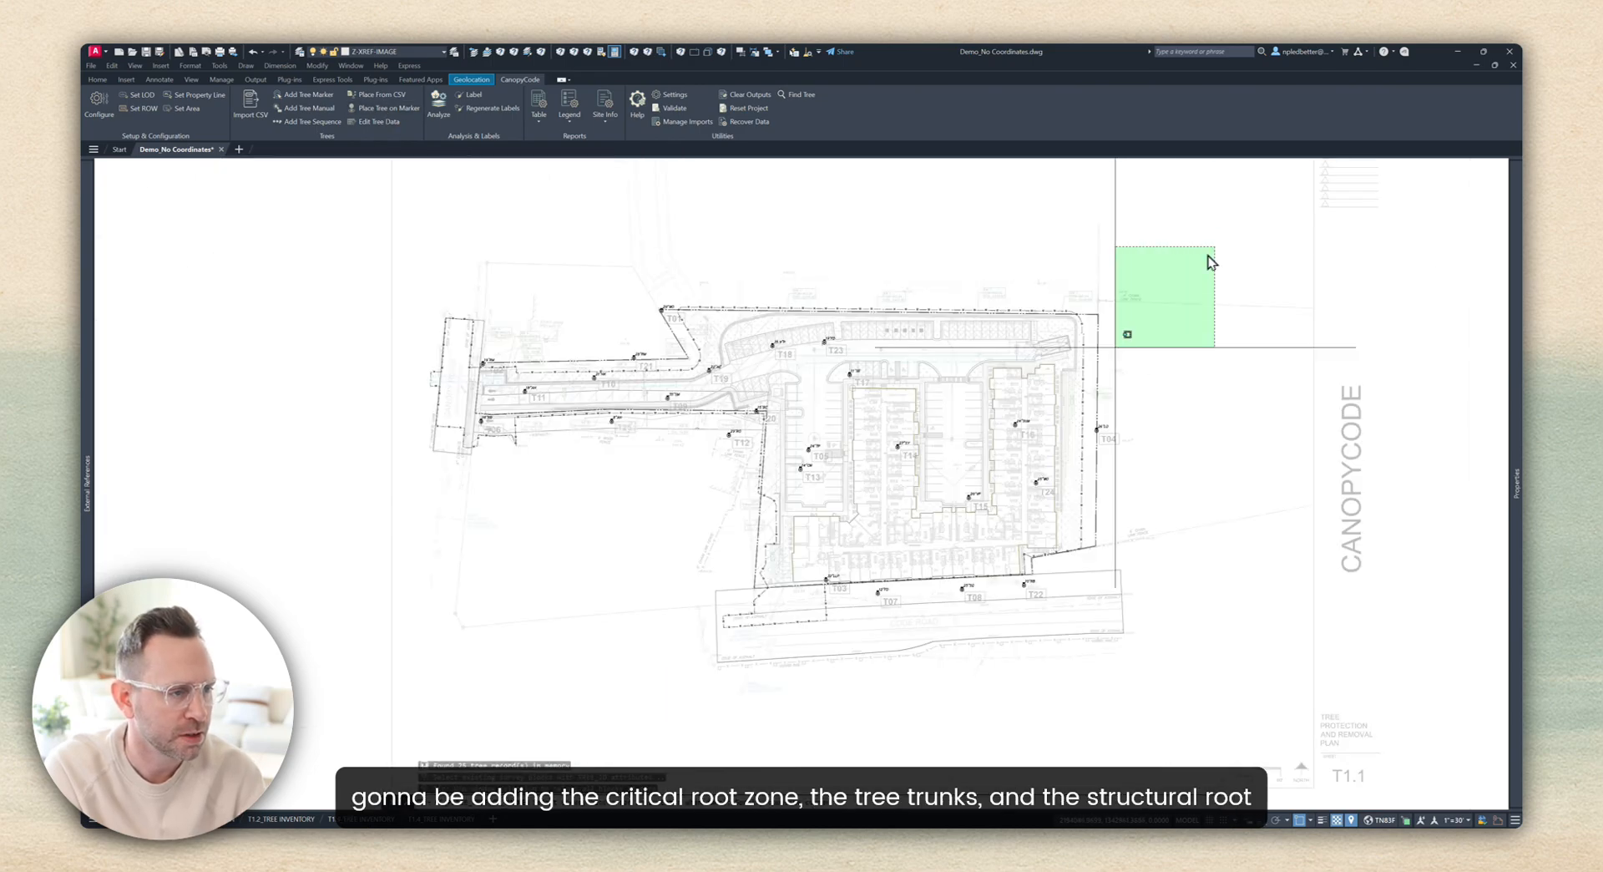
left_click(359, 655)
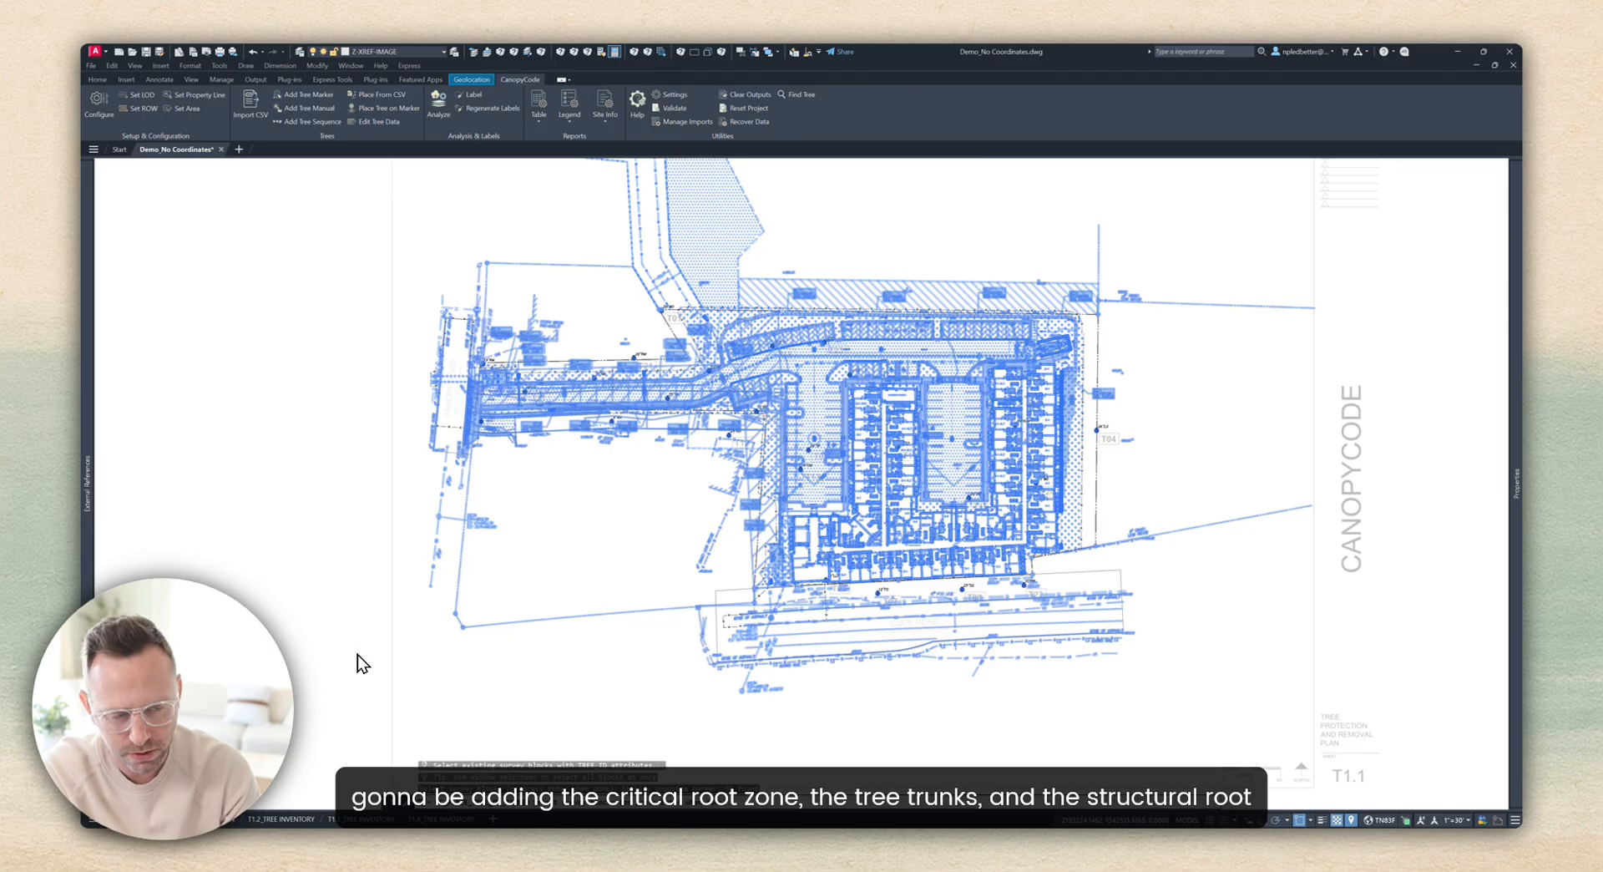
key("Return")
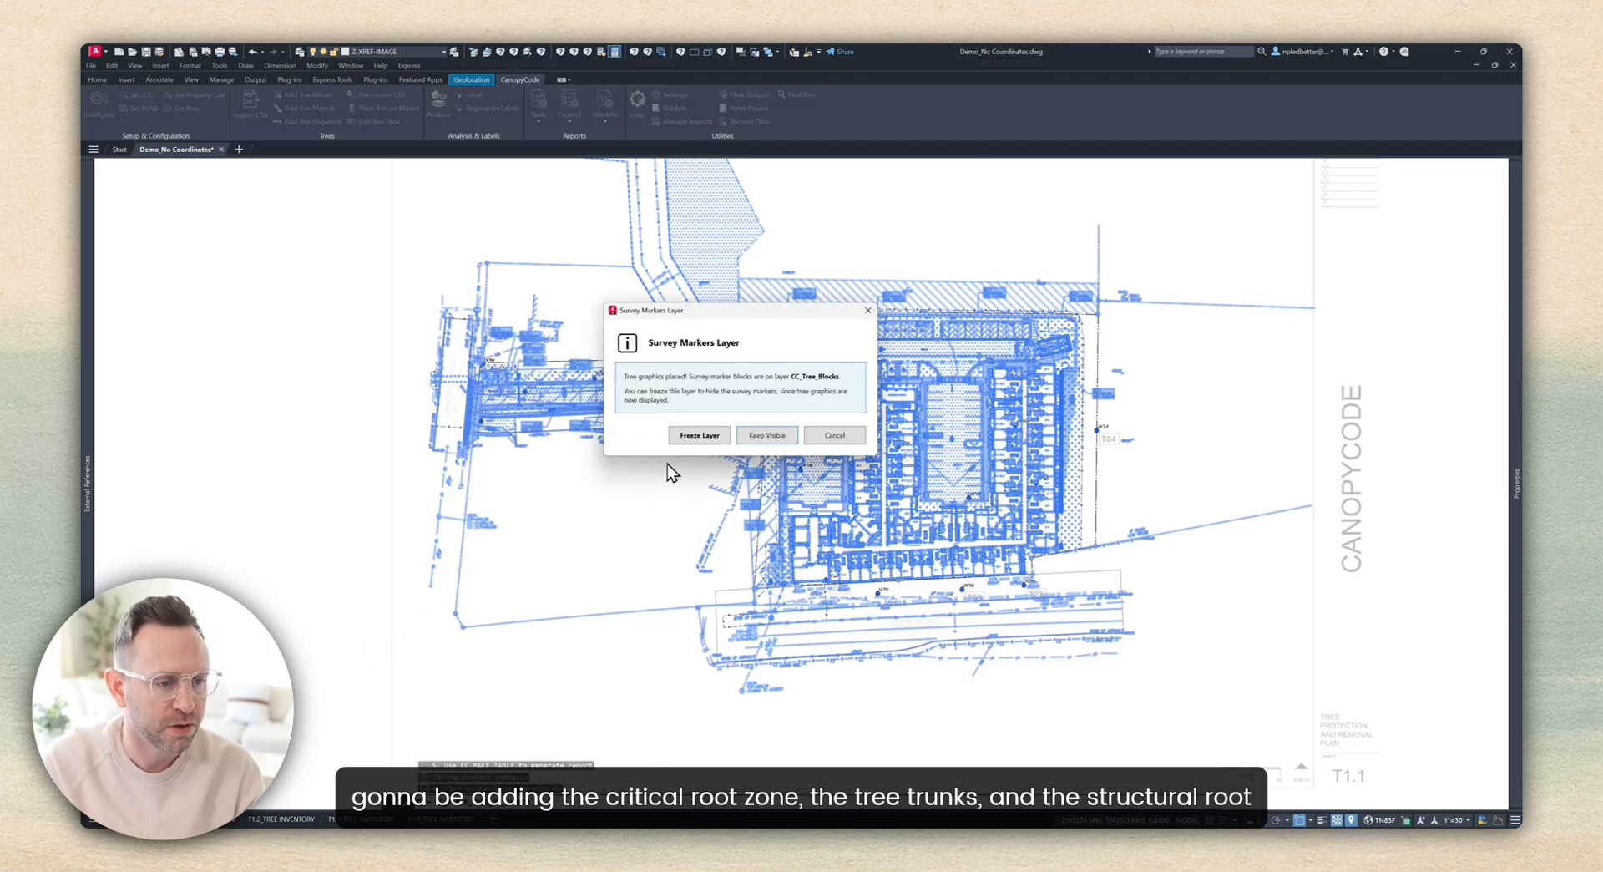
left_click(708, 435)
Step: Set the limit of disturbance using the LD boundary polyline around the site
scroll(710, 435, "up", 5)
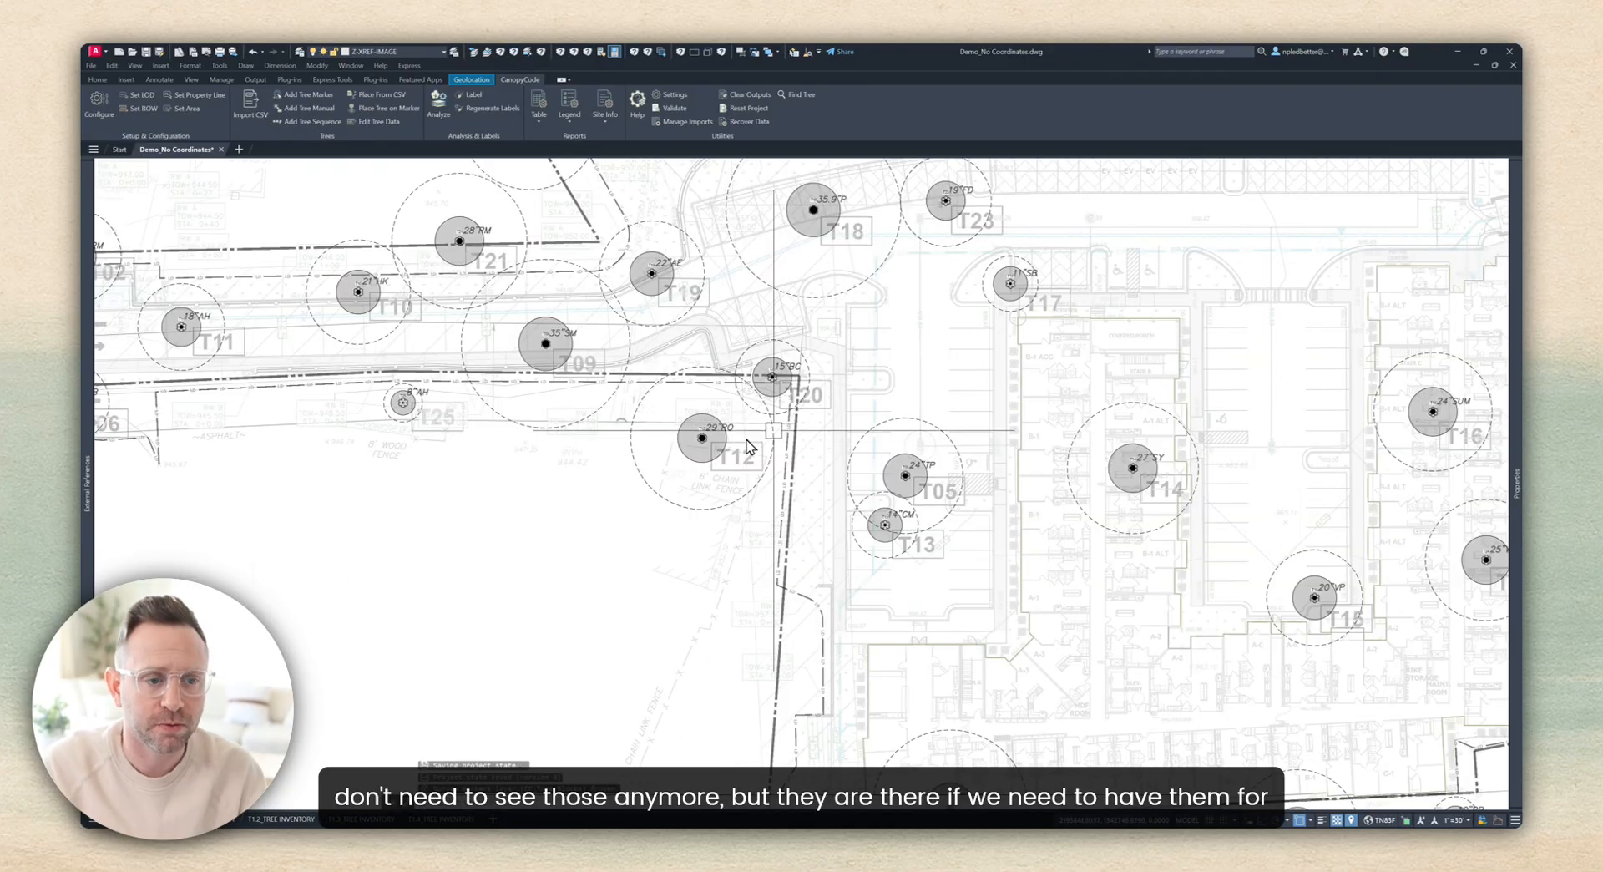
mouse_move(741, 441)
middle_mouse_down()
mouse_move(632, 421)
mouse_move(687, 451)
mouse_move(588, 385)
middle_mouse_up()
scroll(561, 420, "down", 3)
middle_click_drag(274, 285, 324, 283)
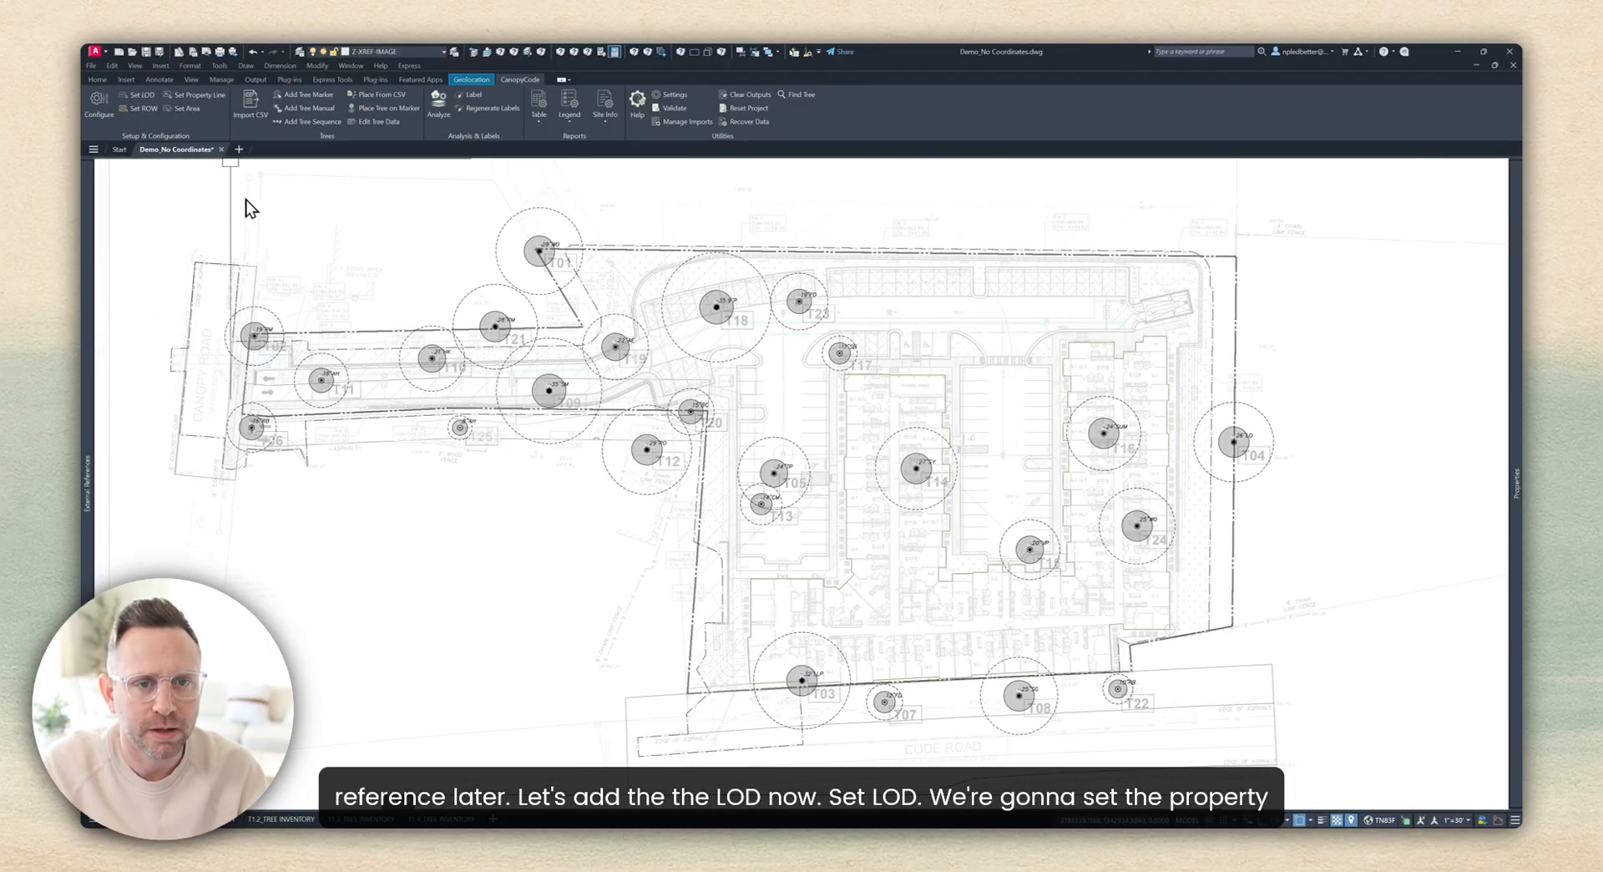
left_click(134, 96)
scroll(201, 365, "up", 2)
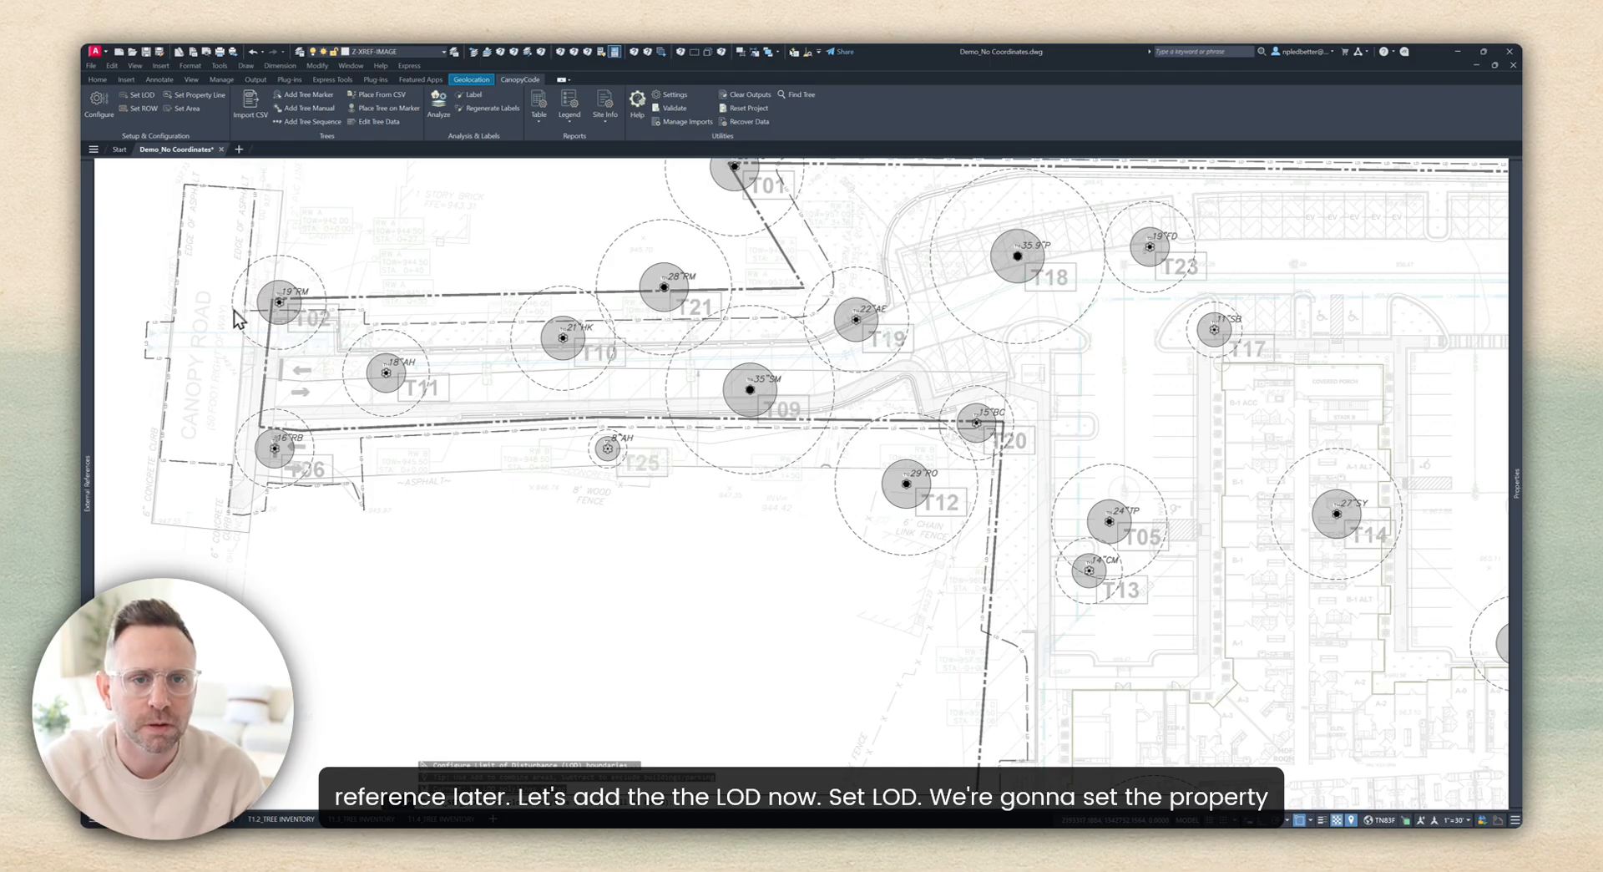
Step: Set the property line using the heavy dash-dot polyline that runs between T06 and T11
left_click(197, 95)
scroll(326, 401, "up", 3)
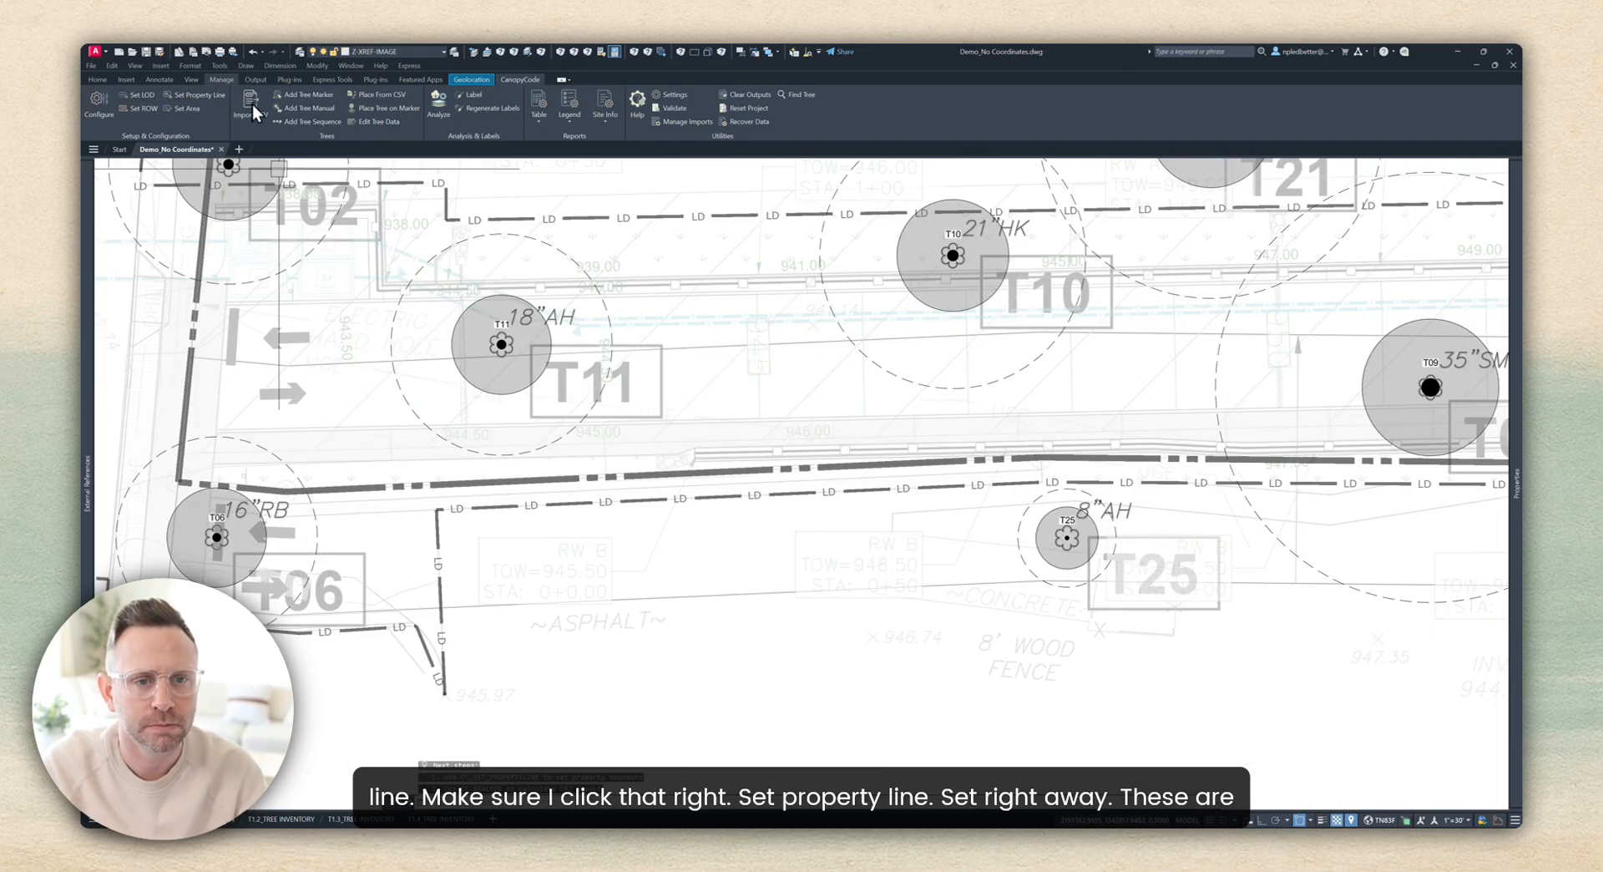
left_click(204, 94)
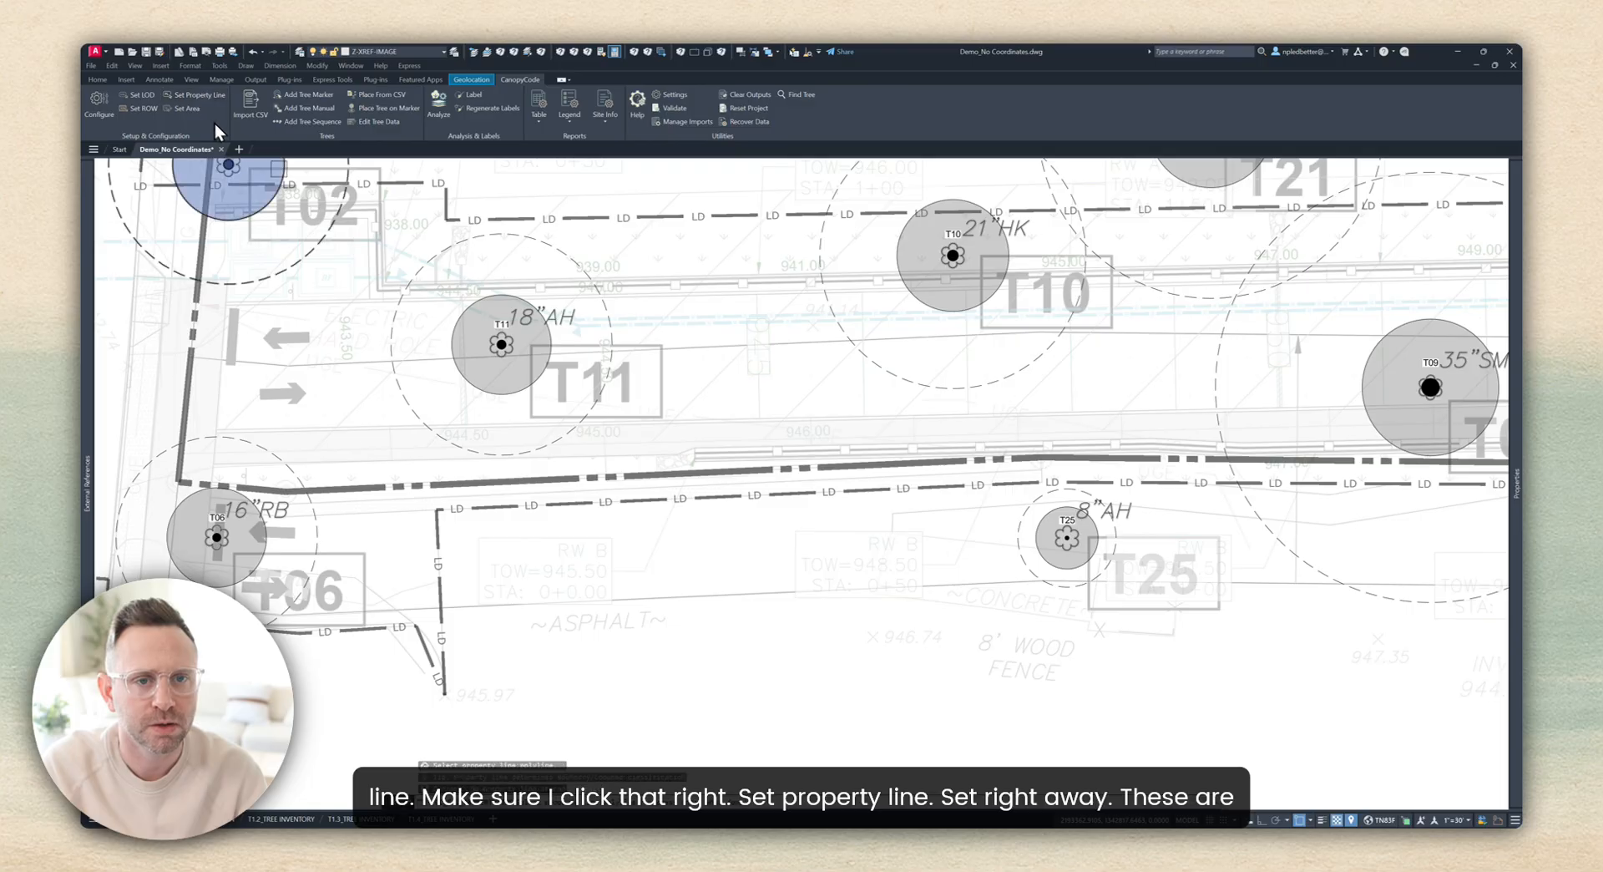
left_click(369, 490)
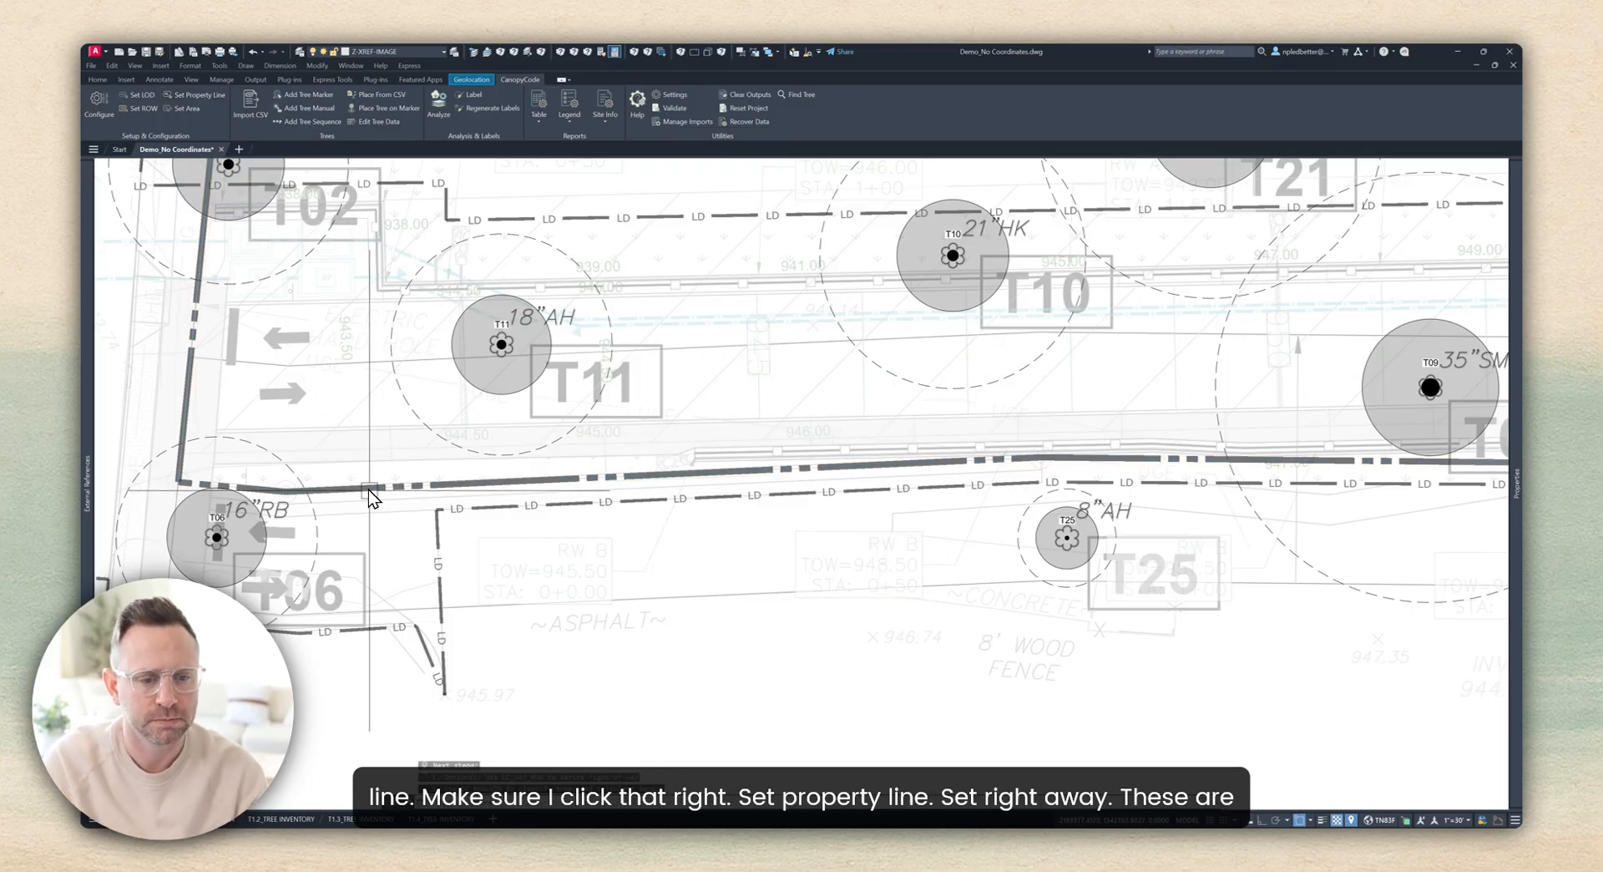
Step: Set the right-of-way boundaries using the two closed polylines around Canopy Road and Code Road
scroll(439, 394, "down", 2)
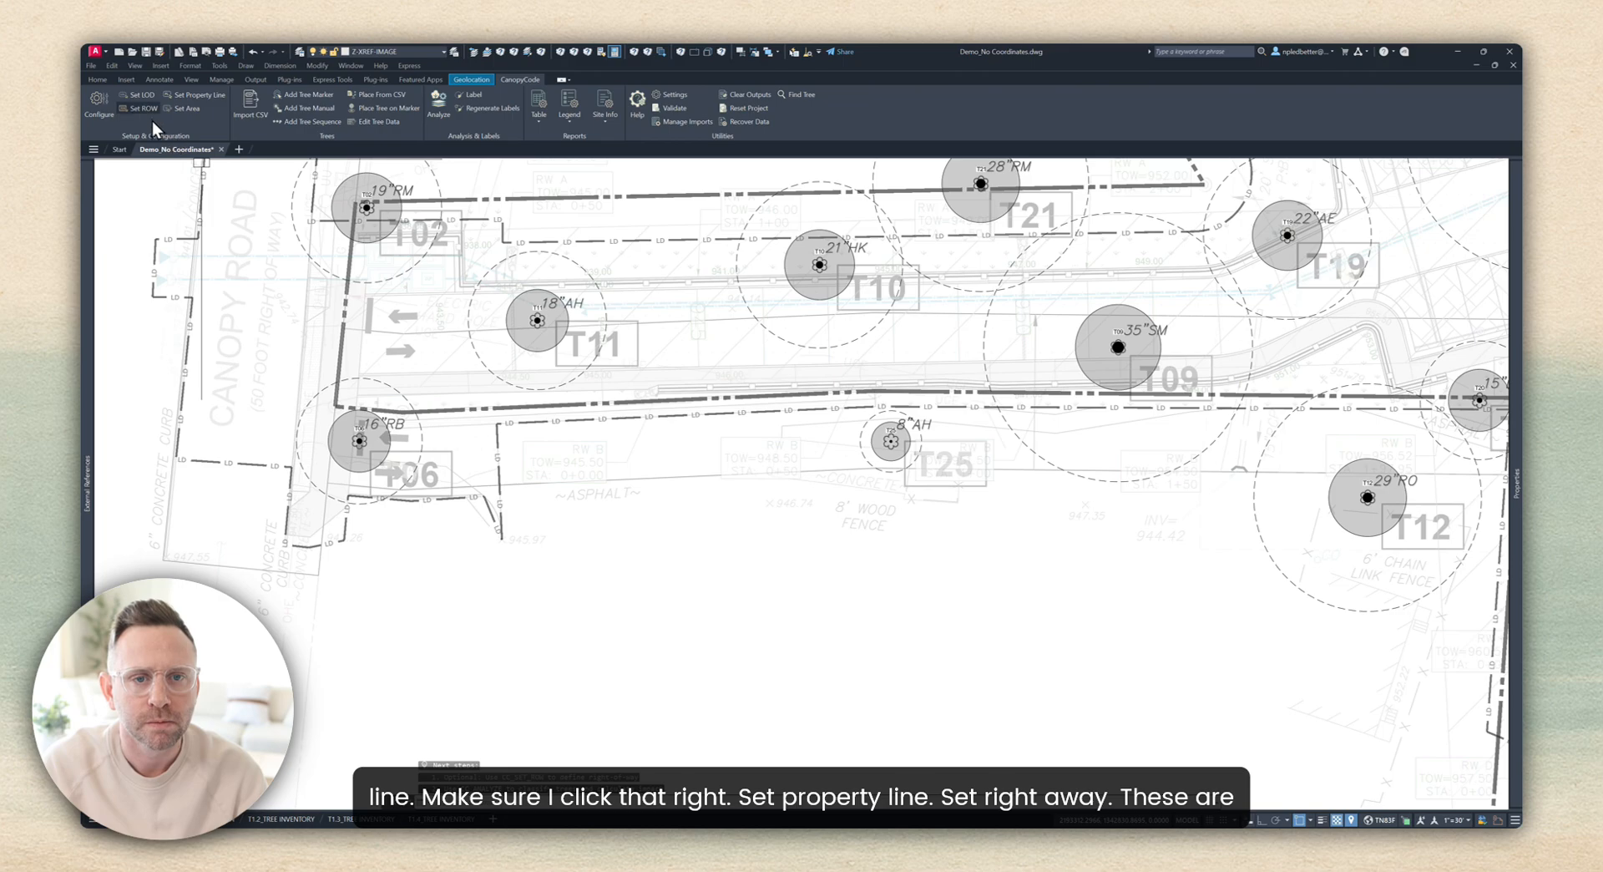
left_click(148, 109)
scroll(201, 263, "down", 2)
left_click(235, 459)
middle_click_drag(680, 505, 504, 323)
left_click(786, 623)
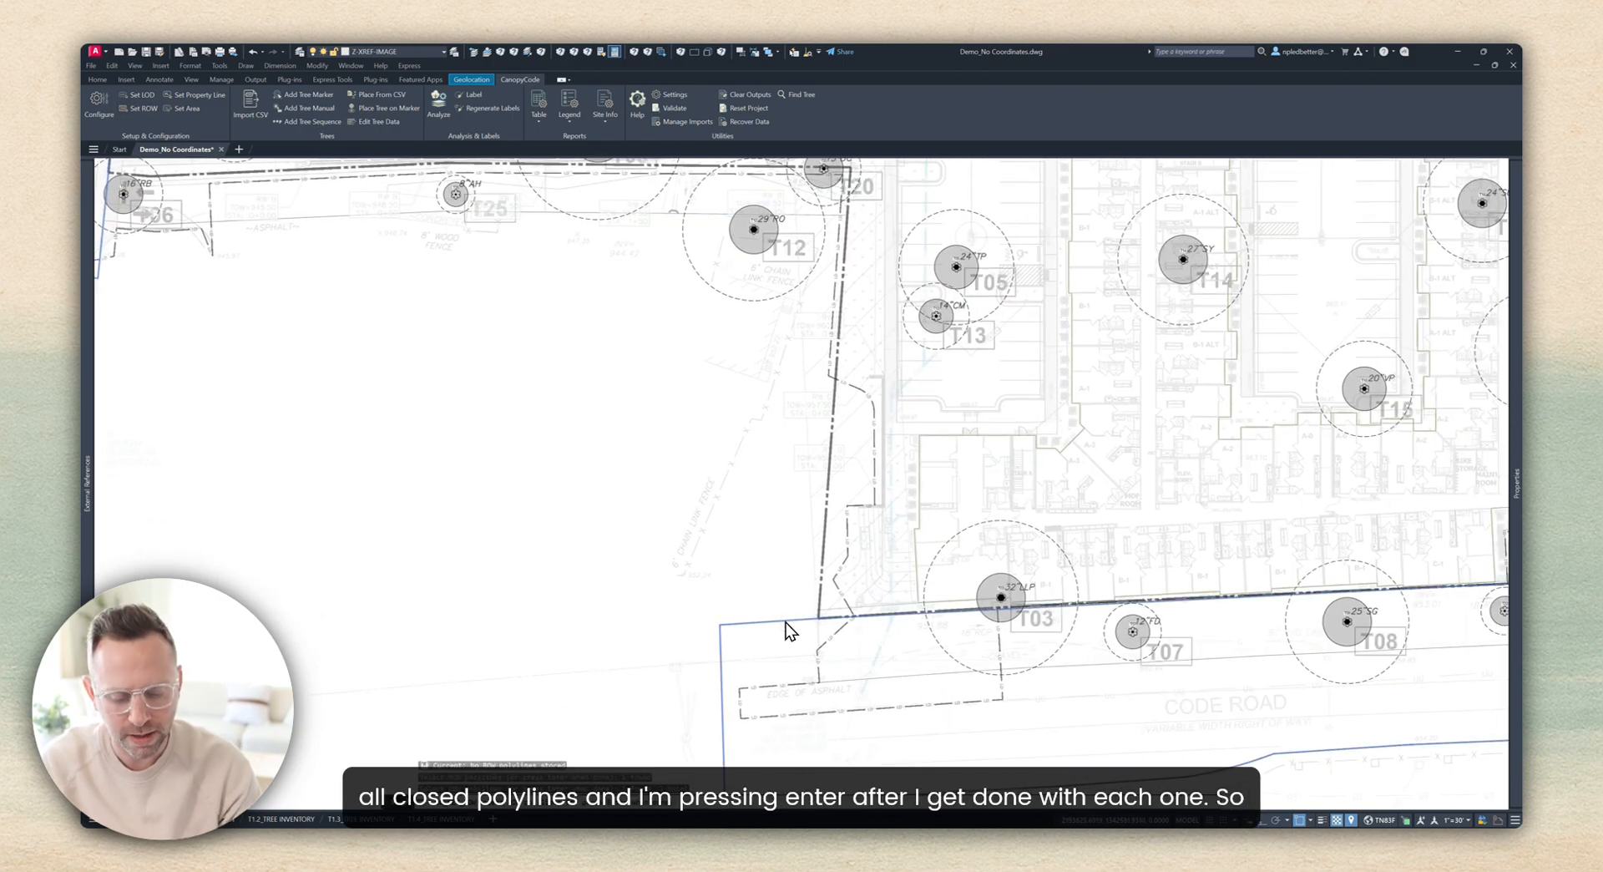
key("Return")
Step: Validate the project data and check the property line, LOD and ROW geometry references
middle_click_drag(754, 495, 735, 532)
scroll(665, 508, "down", 5)
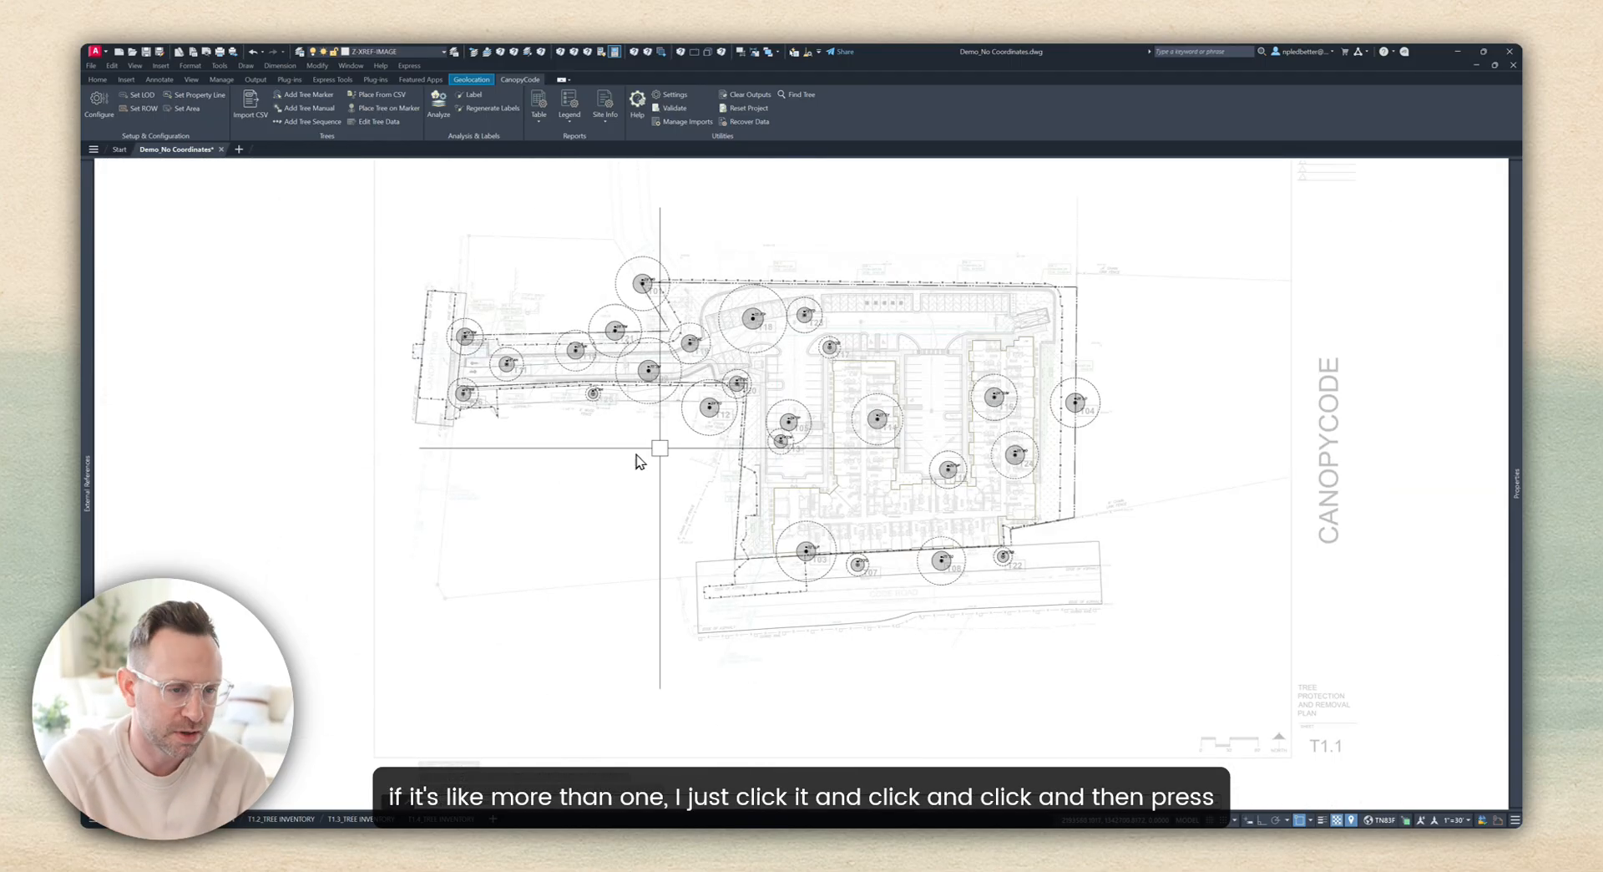
scroll(635, 458, "up", 3)
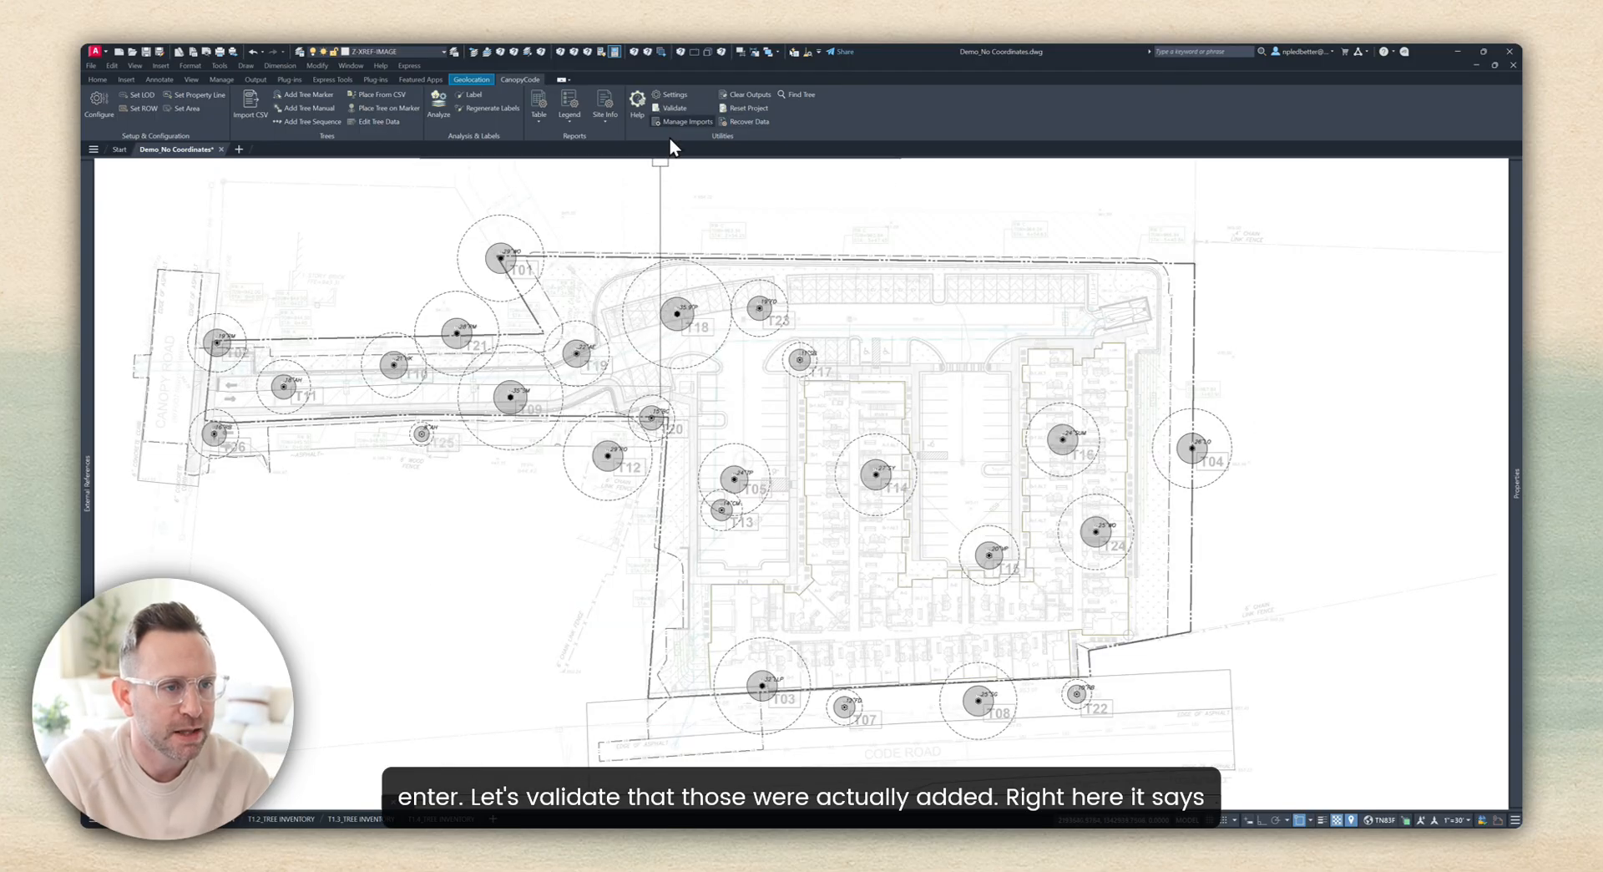
left_click(671, 109)
scroll(548, 501, "down", 3)
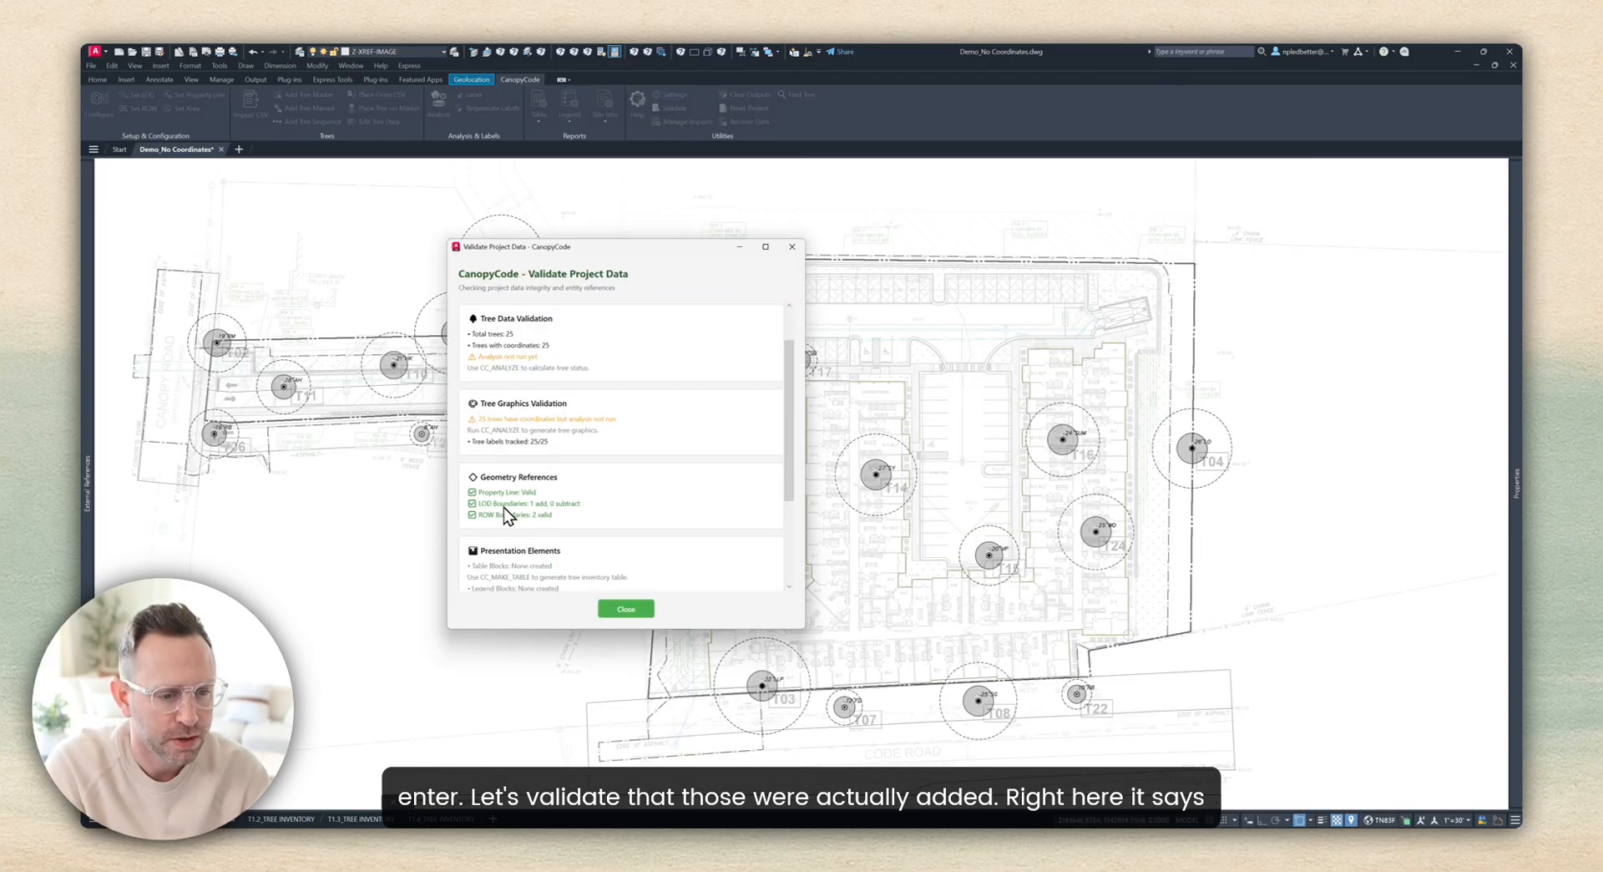
left_click(626, 609)
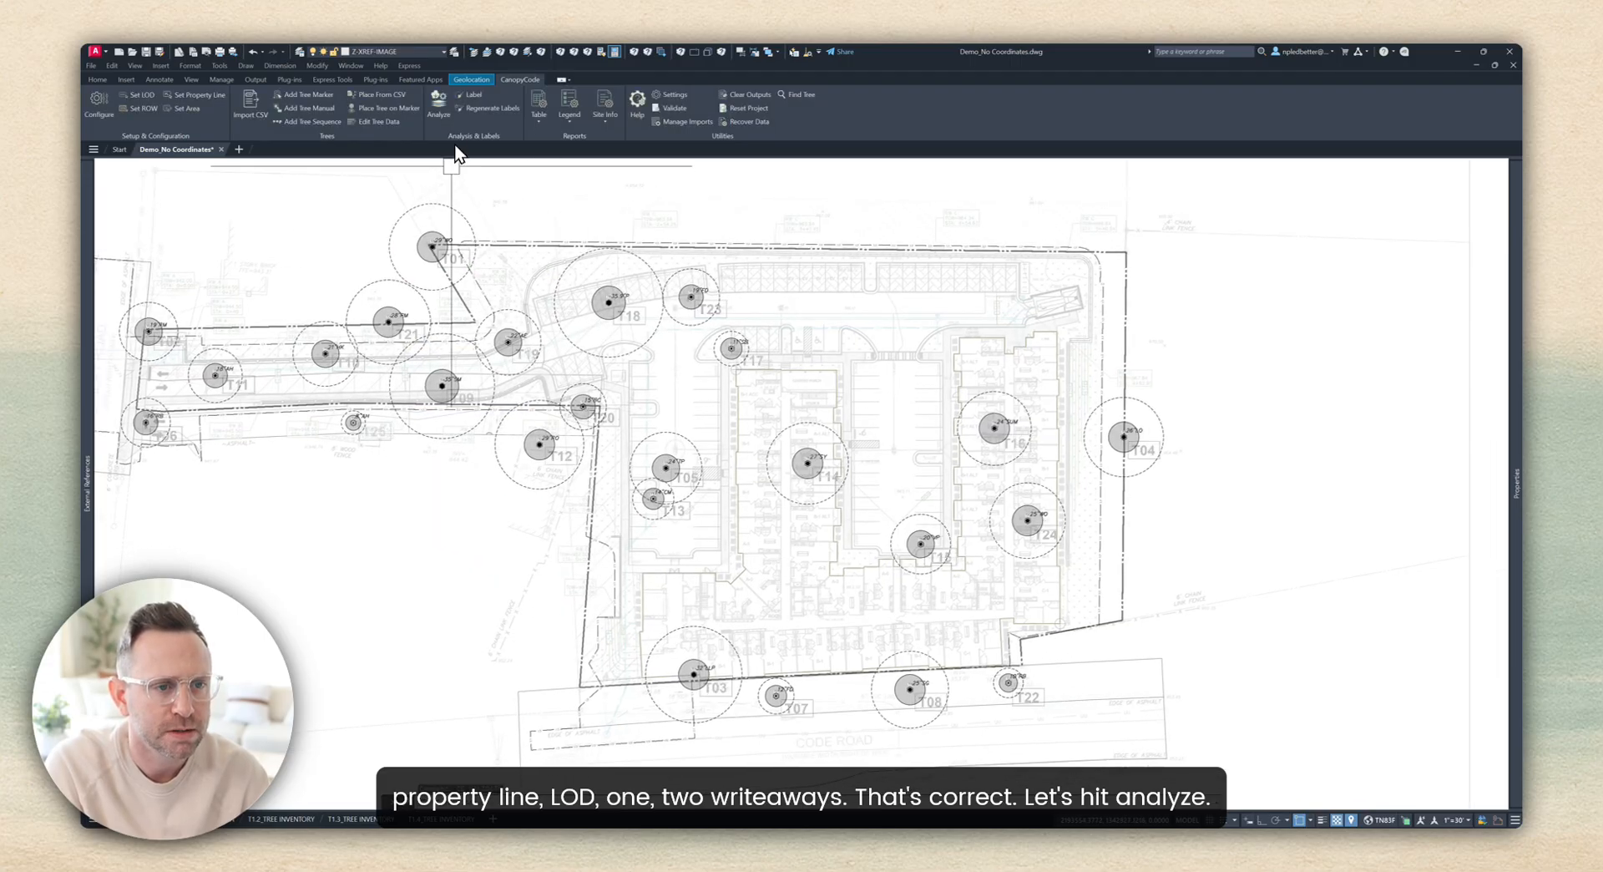
Step: Run the tree impact analysis on the placed trees
left_click(437, 102)
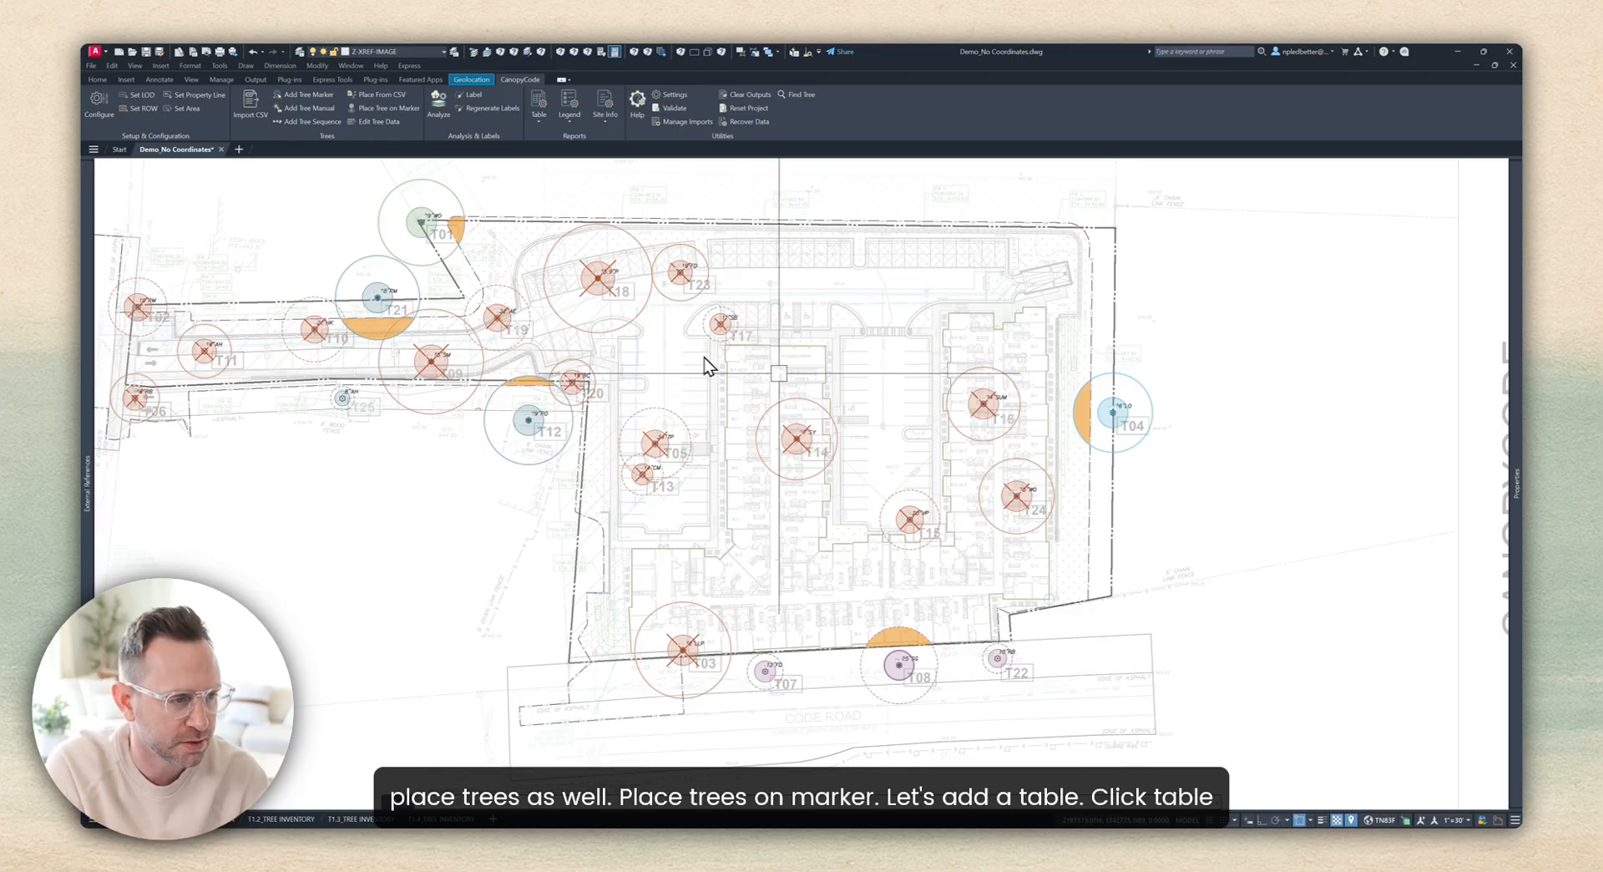
middle_click_drag(817, 371, 674, 360)
Step: Generate separate saved and removed tree tables for all categories inside the first empty sheet rectangle, using defined sheet areas
left_click(538, 105)
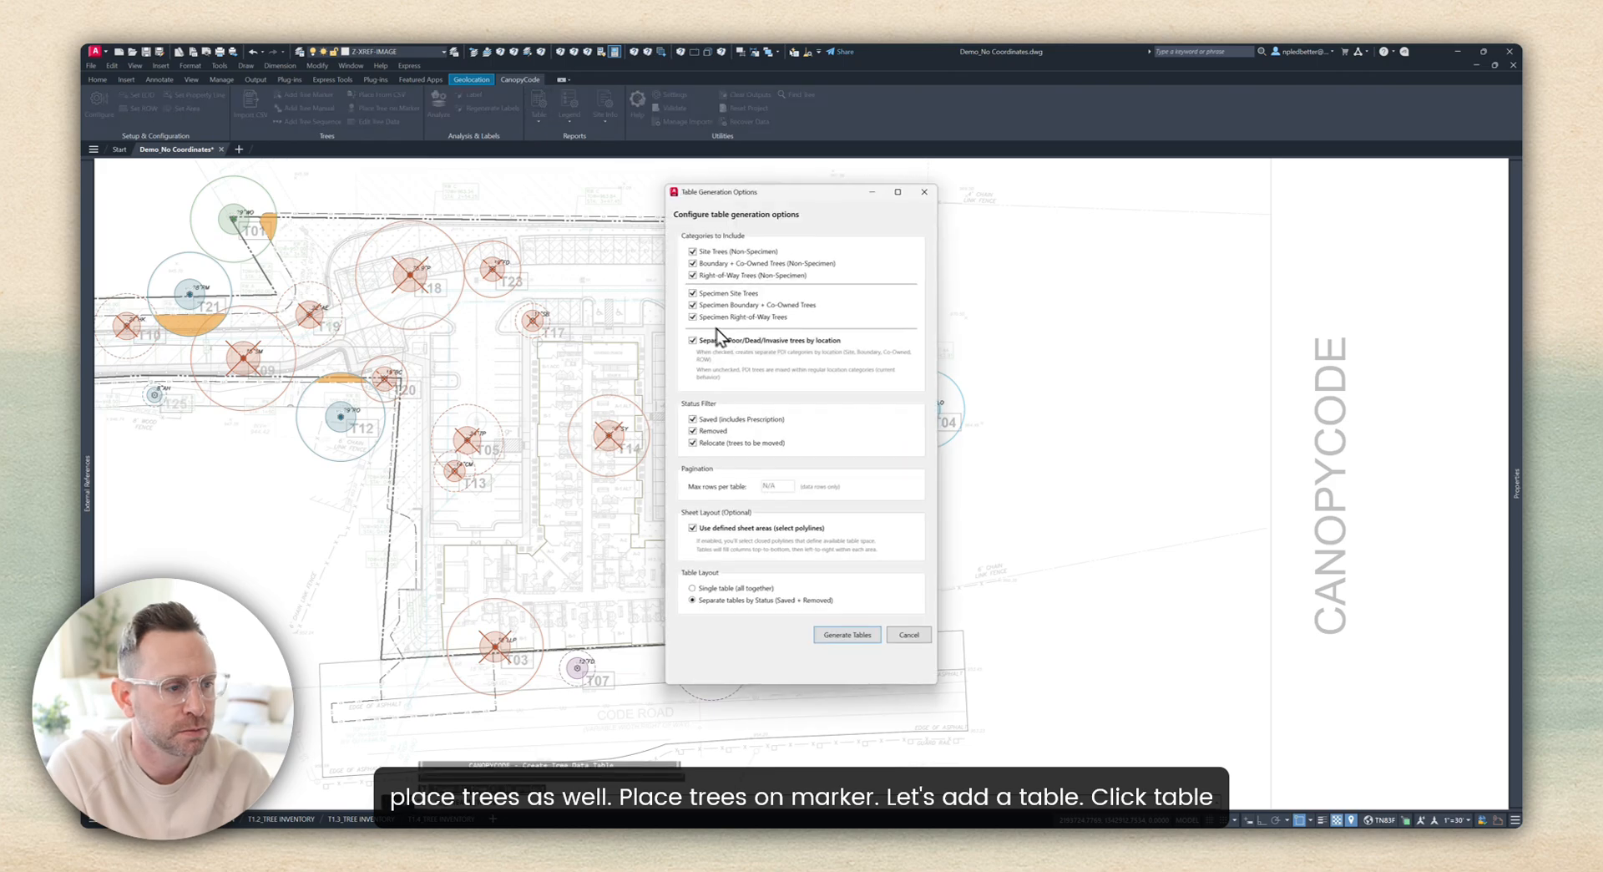
left_click(847, 638)
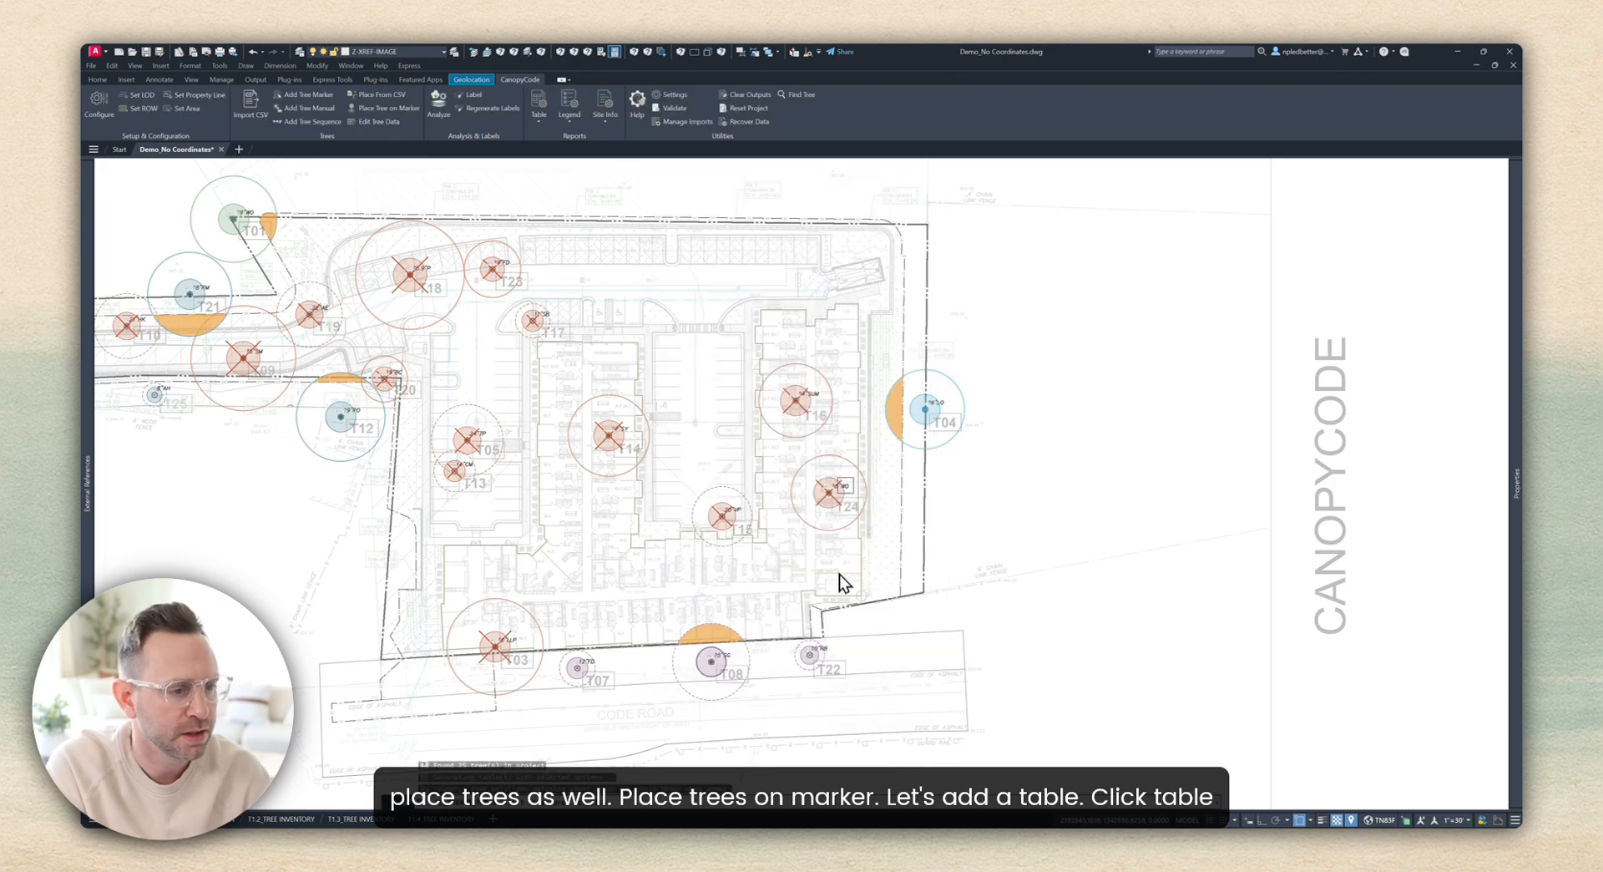
scroll(869, 483, "down", 2)
mouse_move(1411, 418)
middle_mouse_down()
mouse_move(876, 413)
mouse_move(371, 506)
middle_mouse_up()
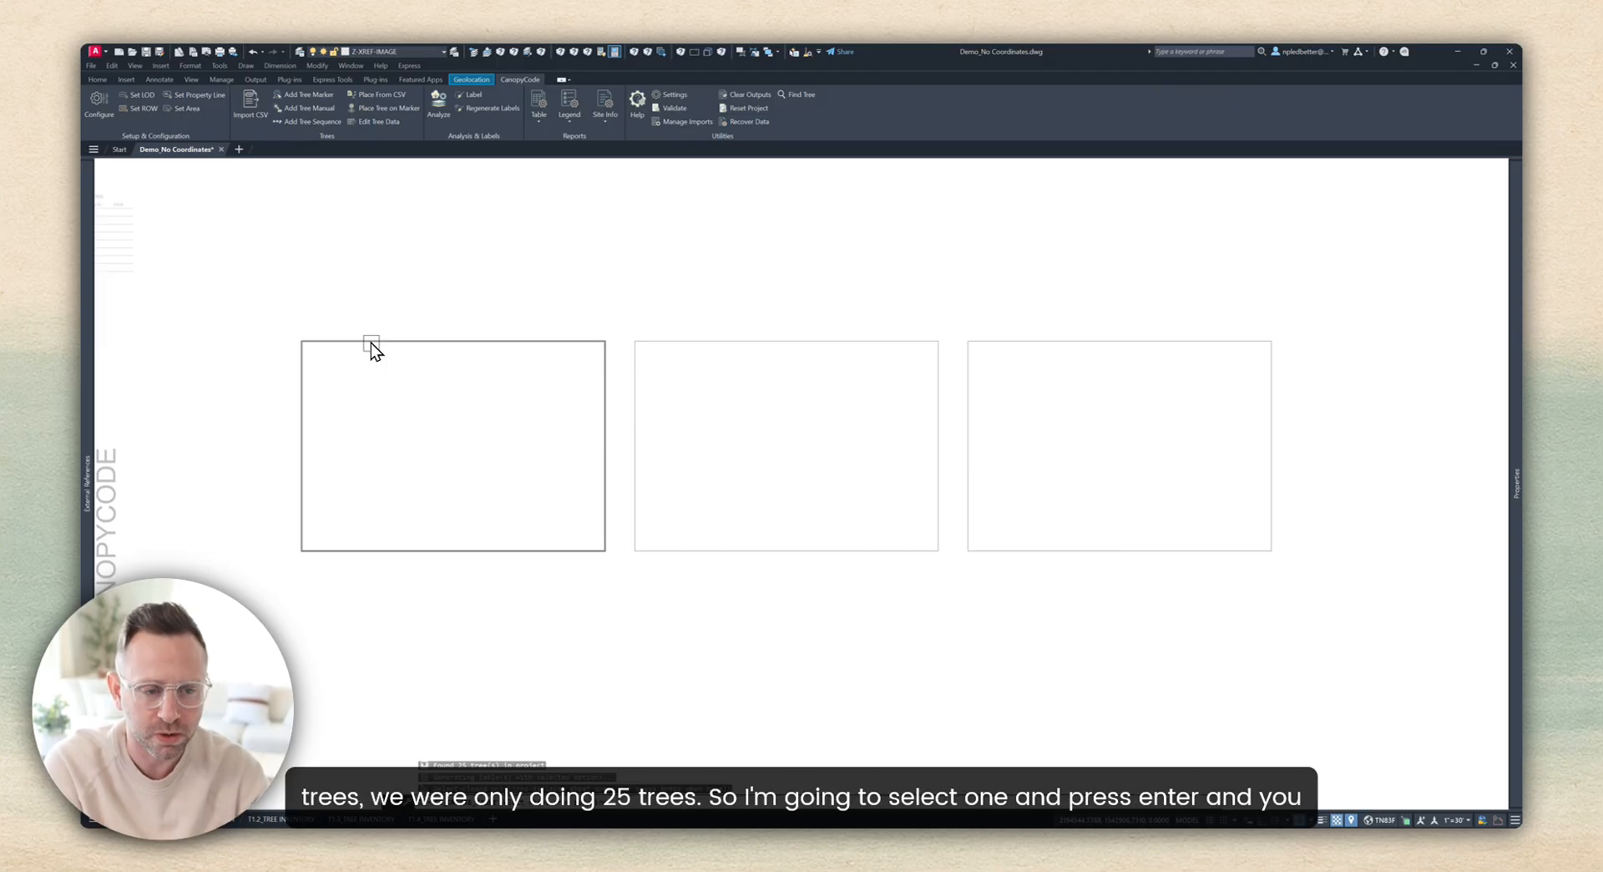
left_click(371, 342)
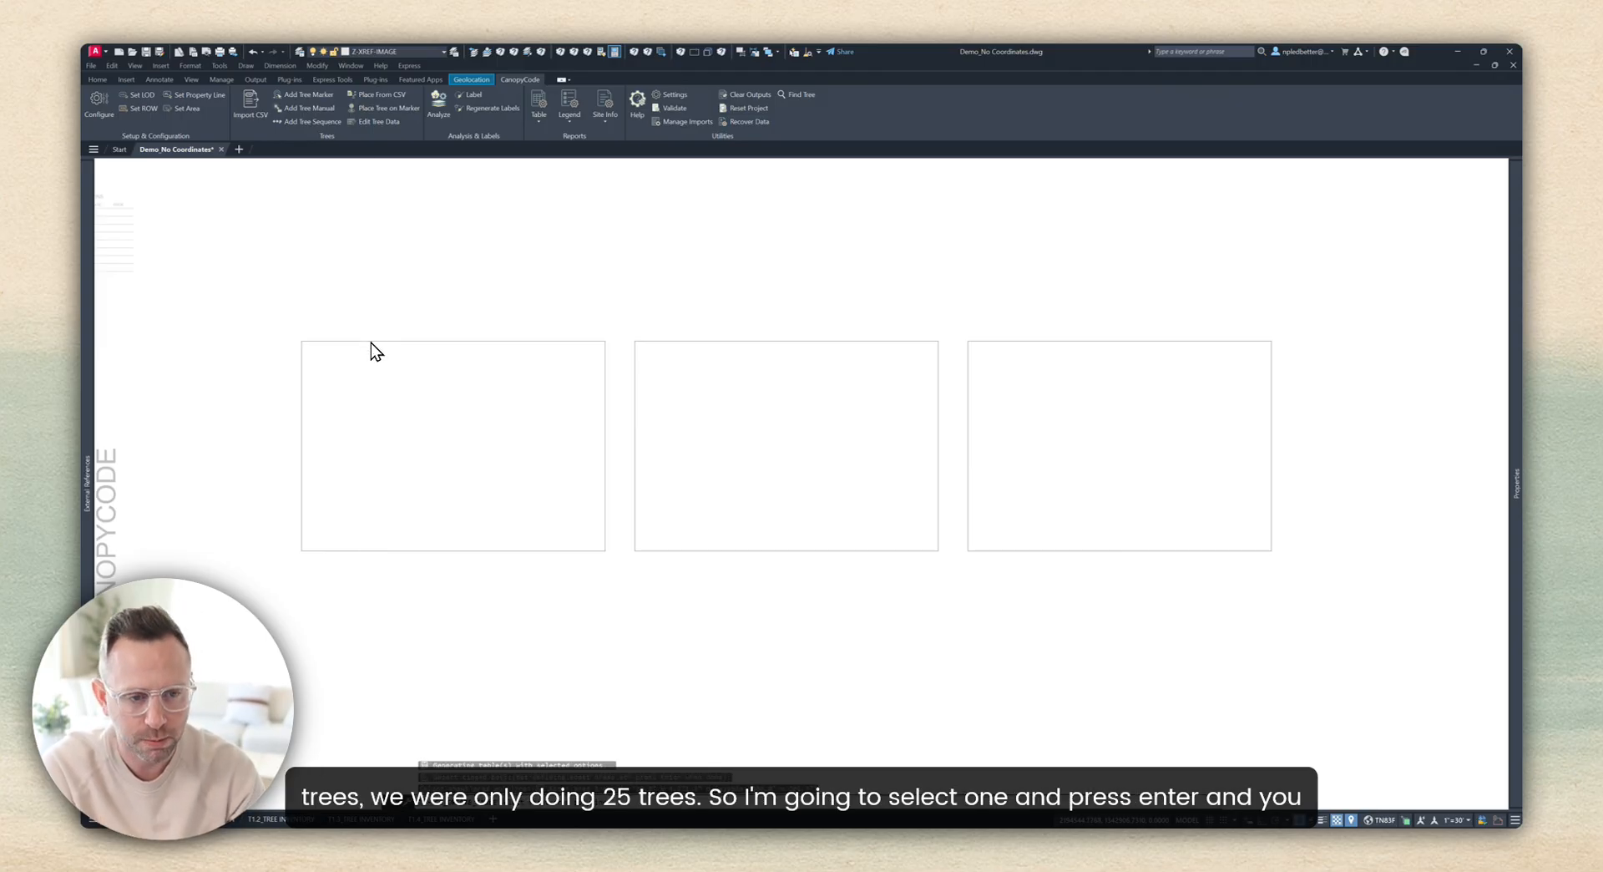
key("Return")
Step: Examine the saved, removed and specimen tree tables in the first sheet rectangle
middle_click_drag(517, 405, 691, 374)
scroll(561, 347, "up", 4)
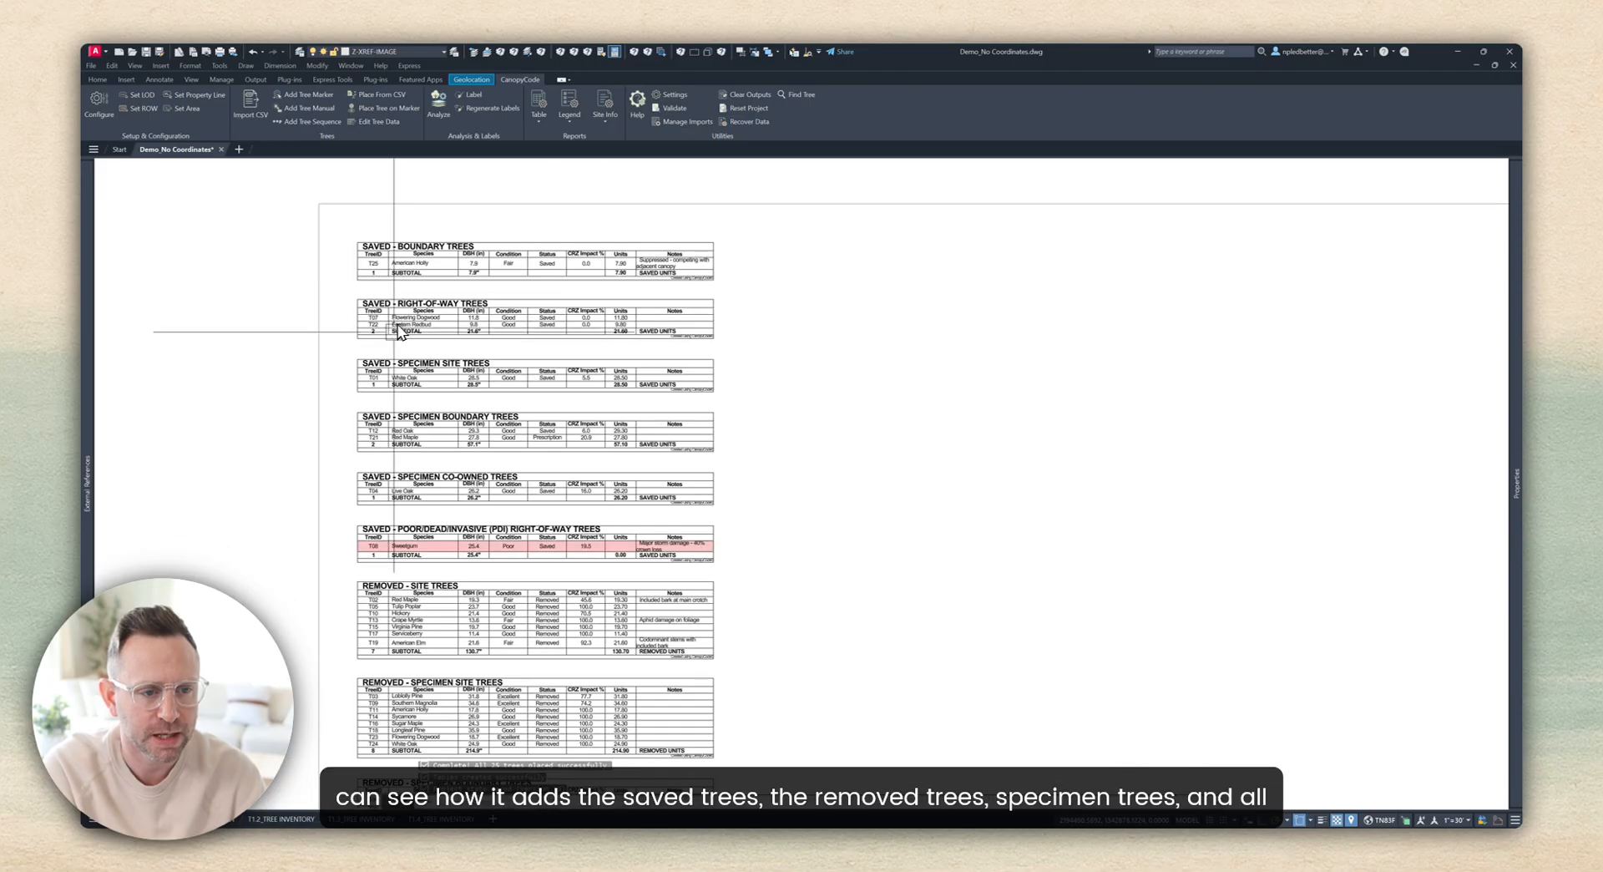
scroll(415, 311, "up", 2)
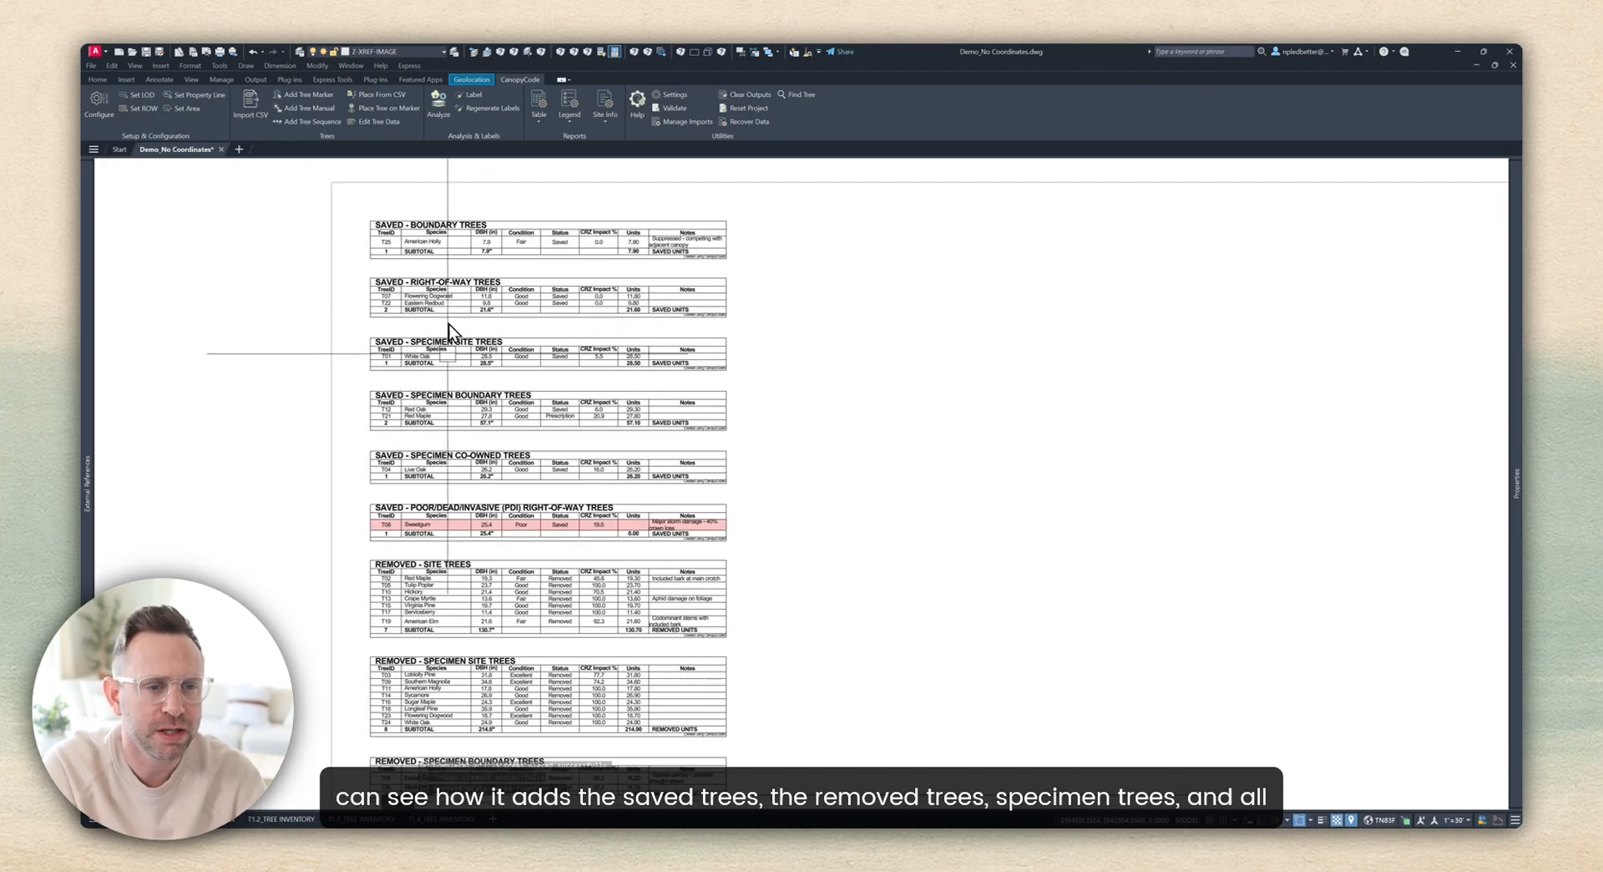
mouse_move(492, 380)
middle_mouse_down()
mouse_move(529, 382)
mouse_move(522, 296)
middle_mouse_up()
scroll(573, 479, "down", 3)
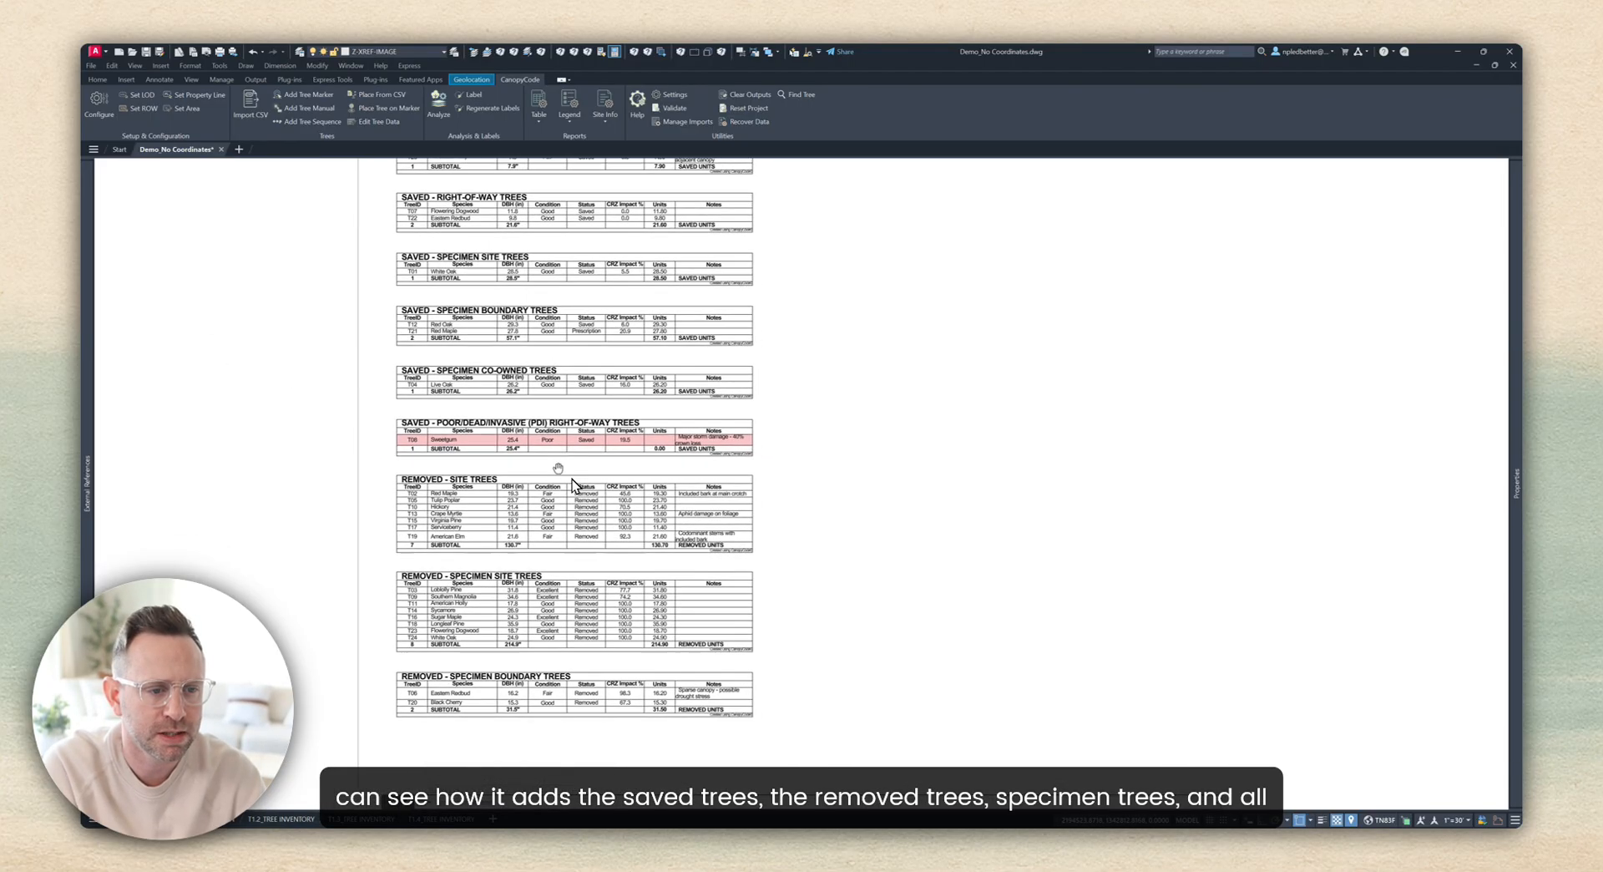
scroll(480, 403, "up", 3)
scroll(481, 403, "down", 2)
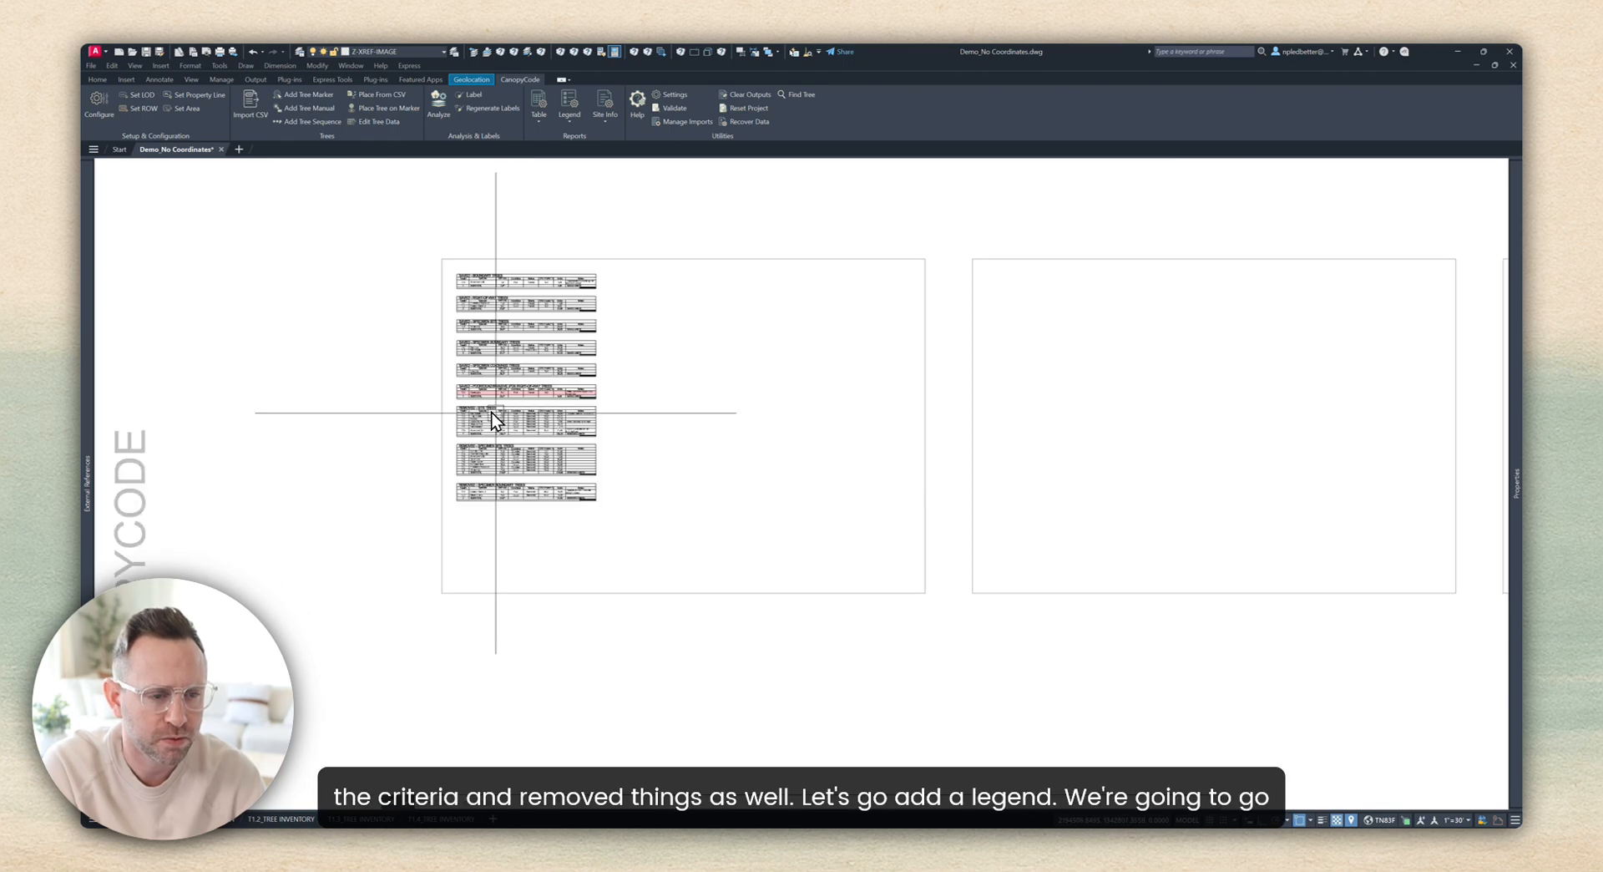
Step: Place a tree legend with the default sections in the empty area beside the plan on the T1.1 tree protection and removal sheet
middle_click_drag(494, 411, 643, 393)
scroll(618, 401, "down", 2)
mouse_move(542, 405)
middle_mouse_down()
mouse_move(642, 412)
mouse_move(722, 394)
middle_mouse_up()
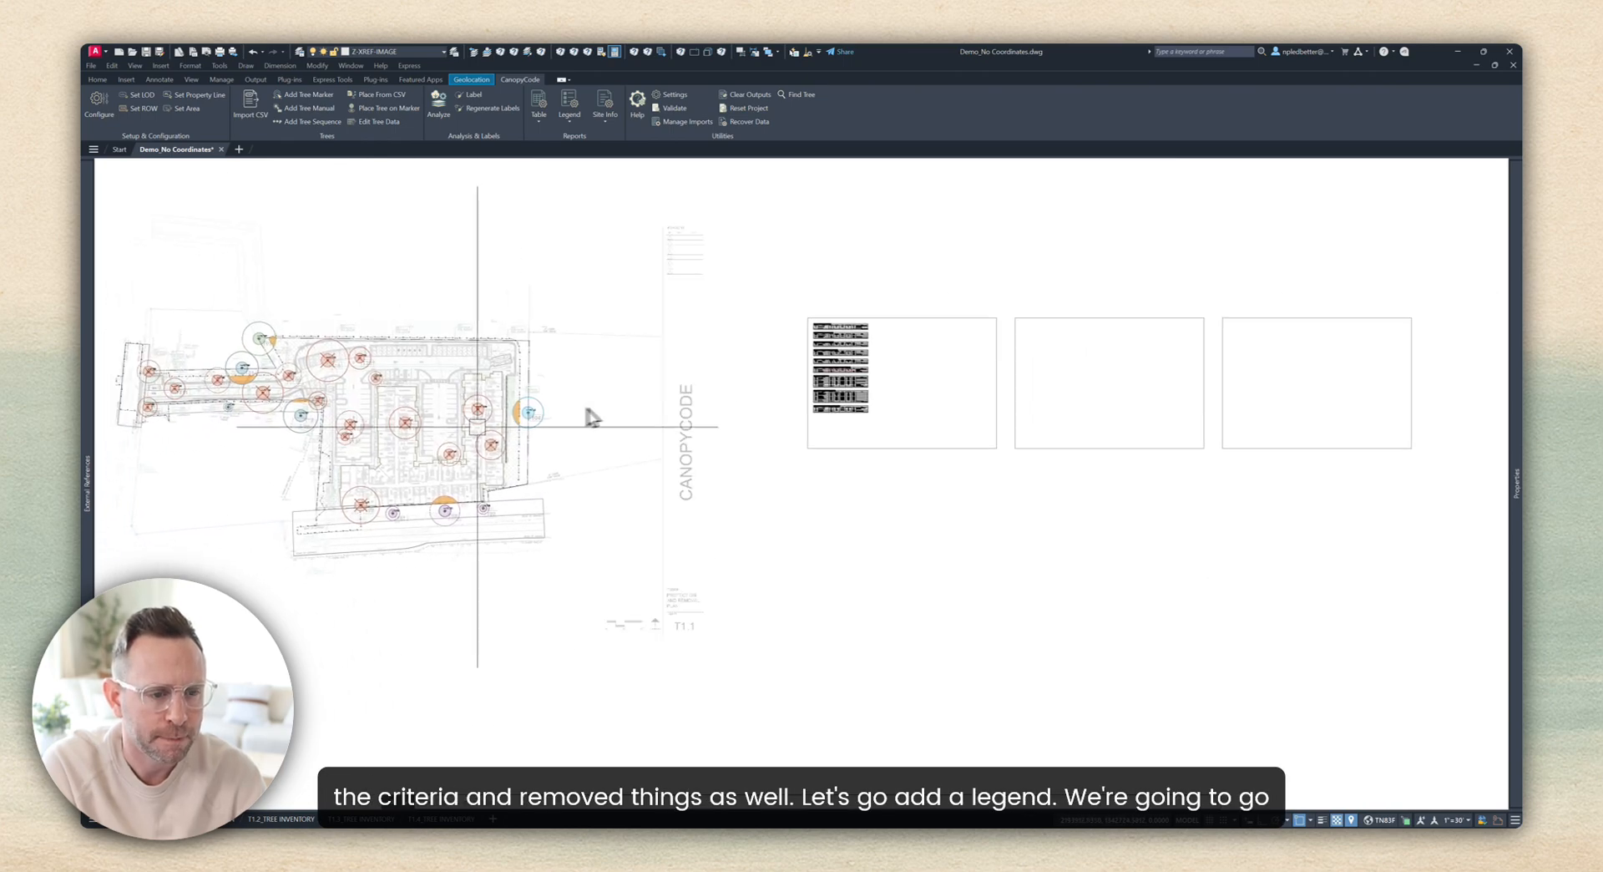
scroll(478, 431, "up", 2)
middle_click_drag(482, 434, 636, 421)
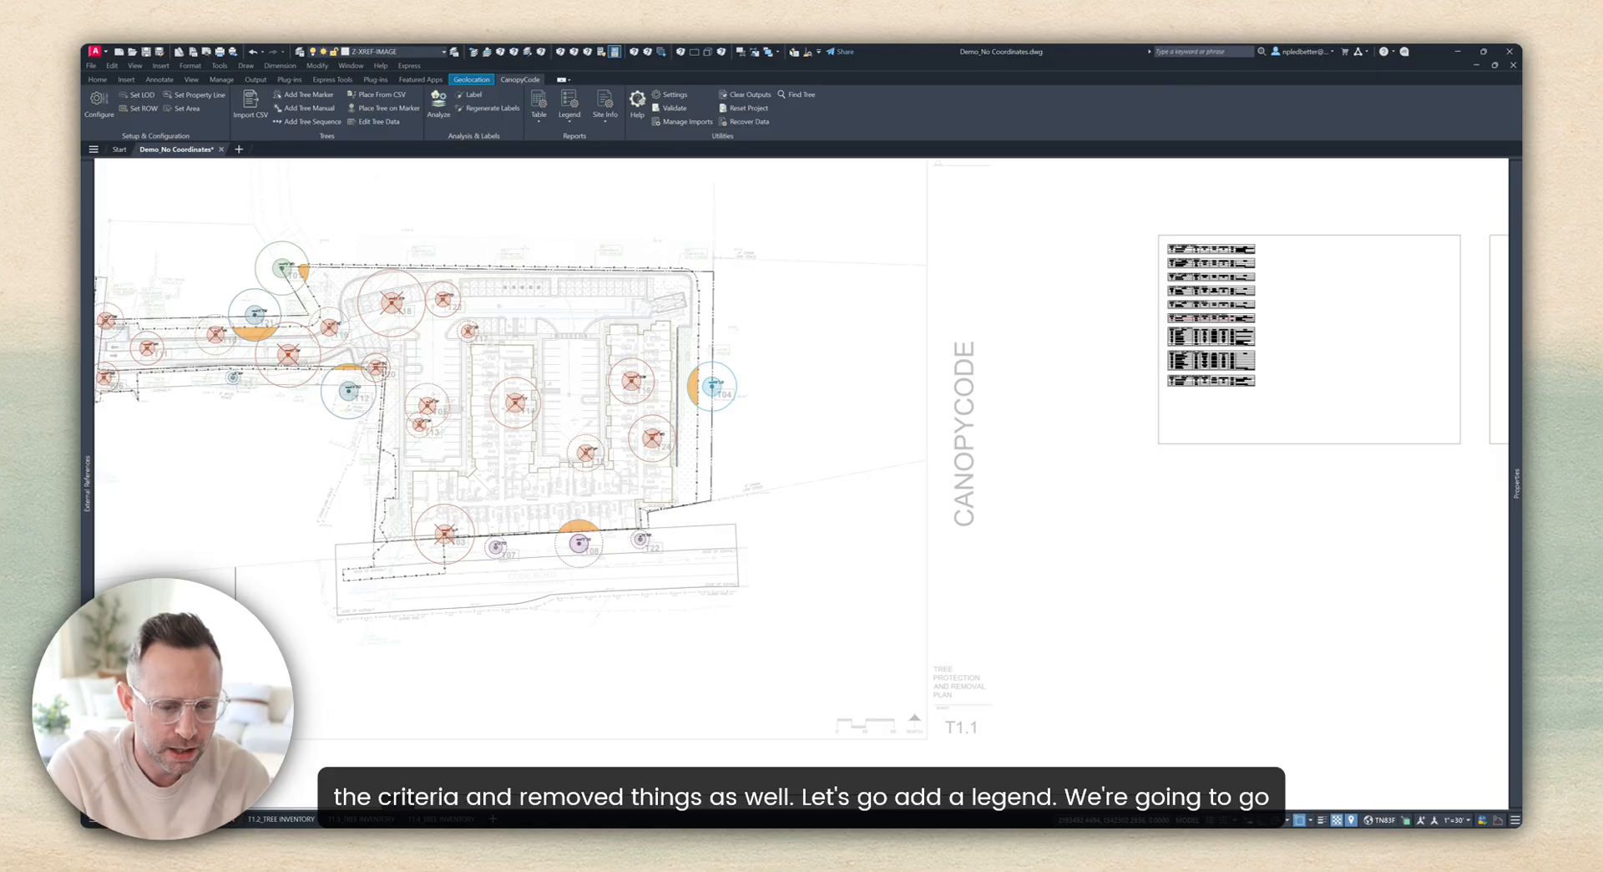
left_click(288, 821)
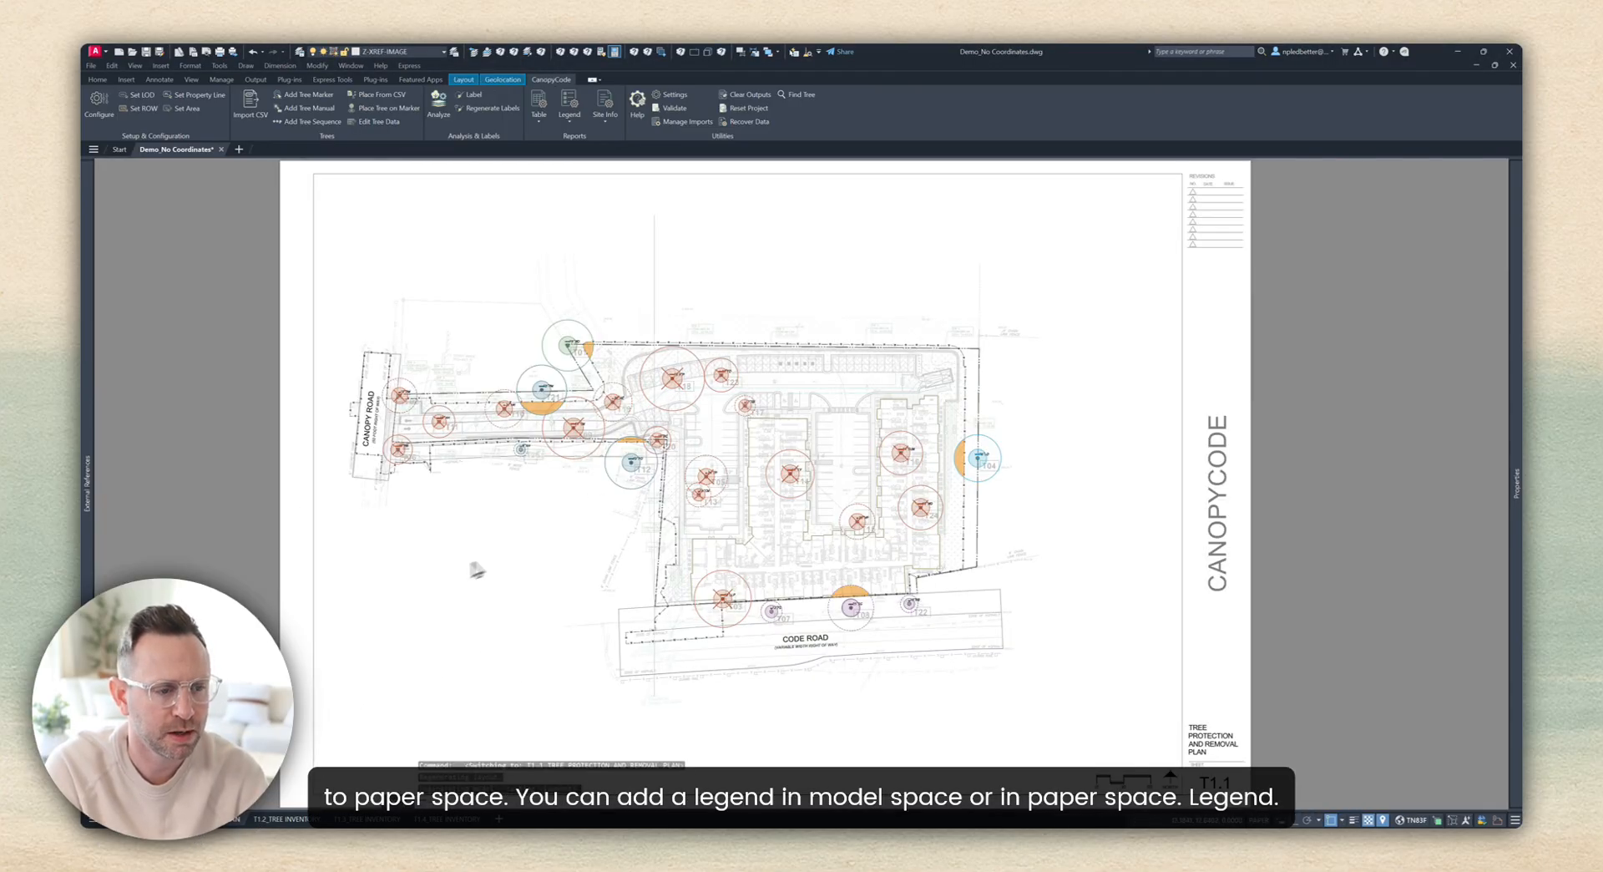
scroll(541, 314, "up", 4)
middle_click_drag(701, 368, 628, 294)
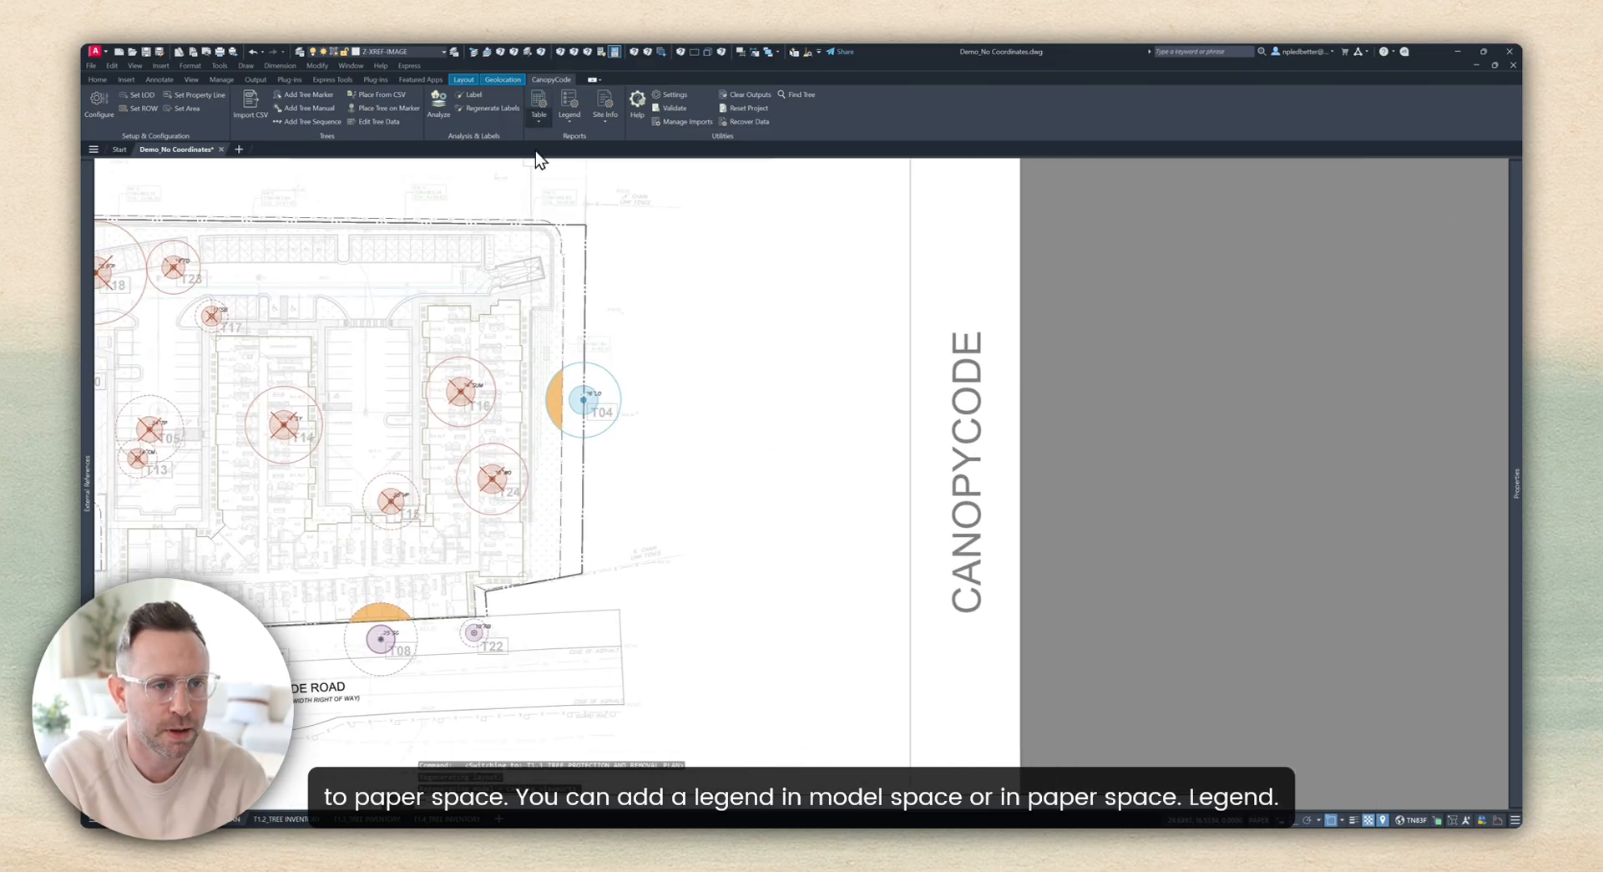
left_click(568, 105)
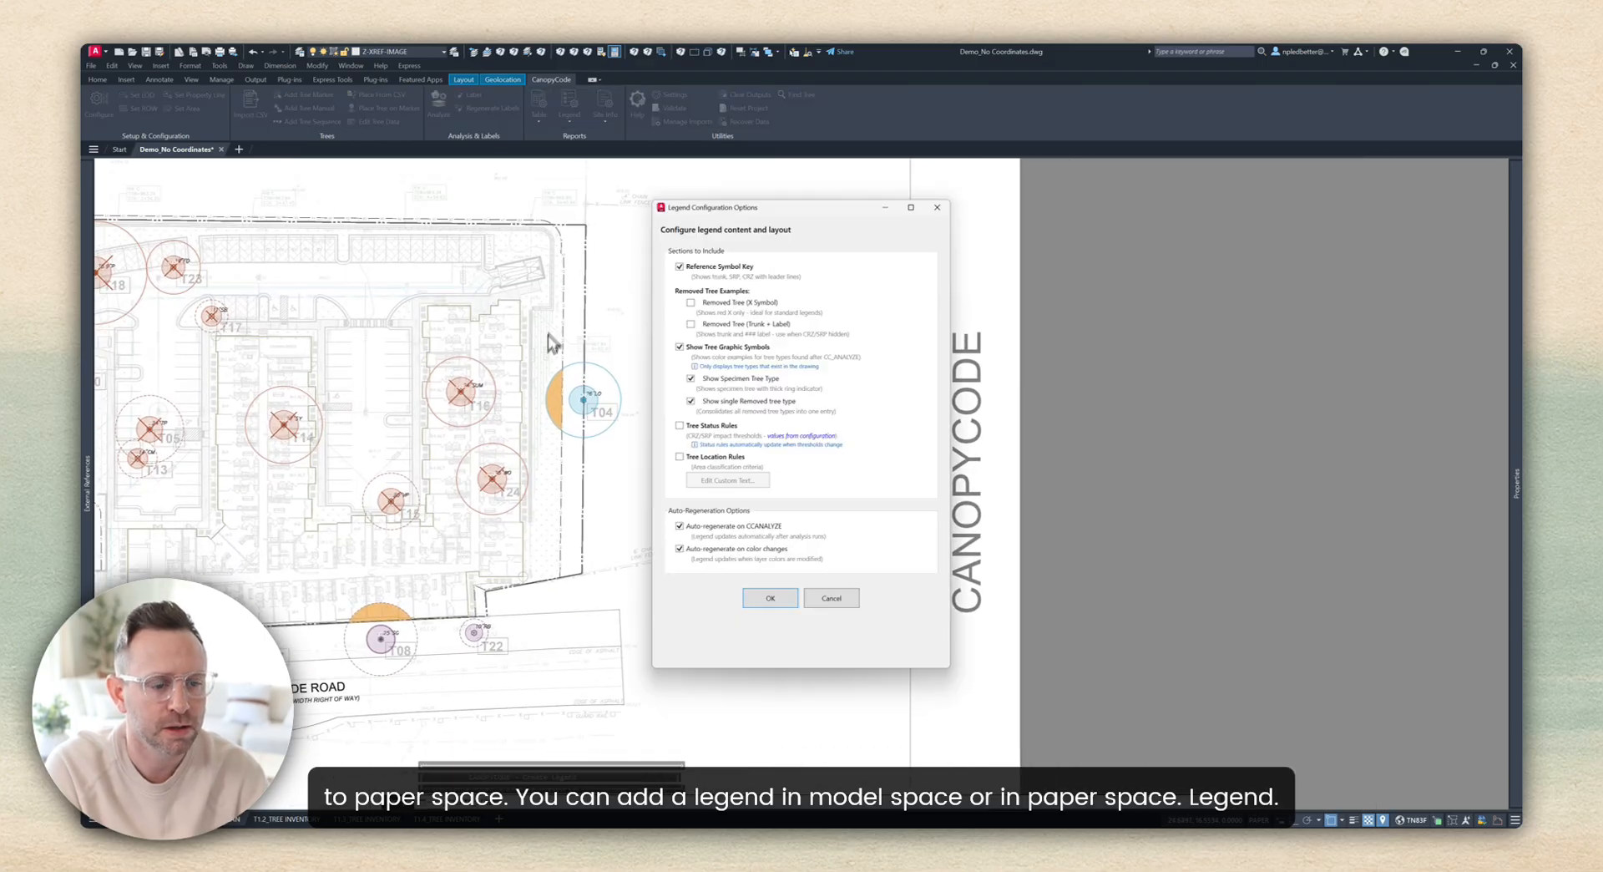
left_click(770, 601)
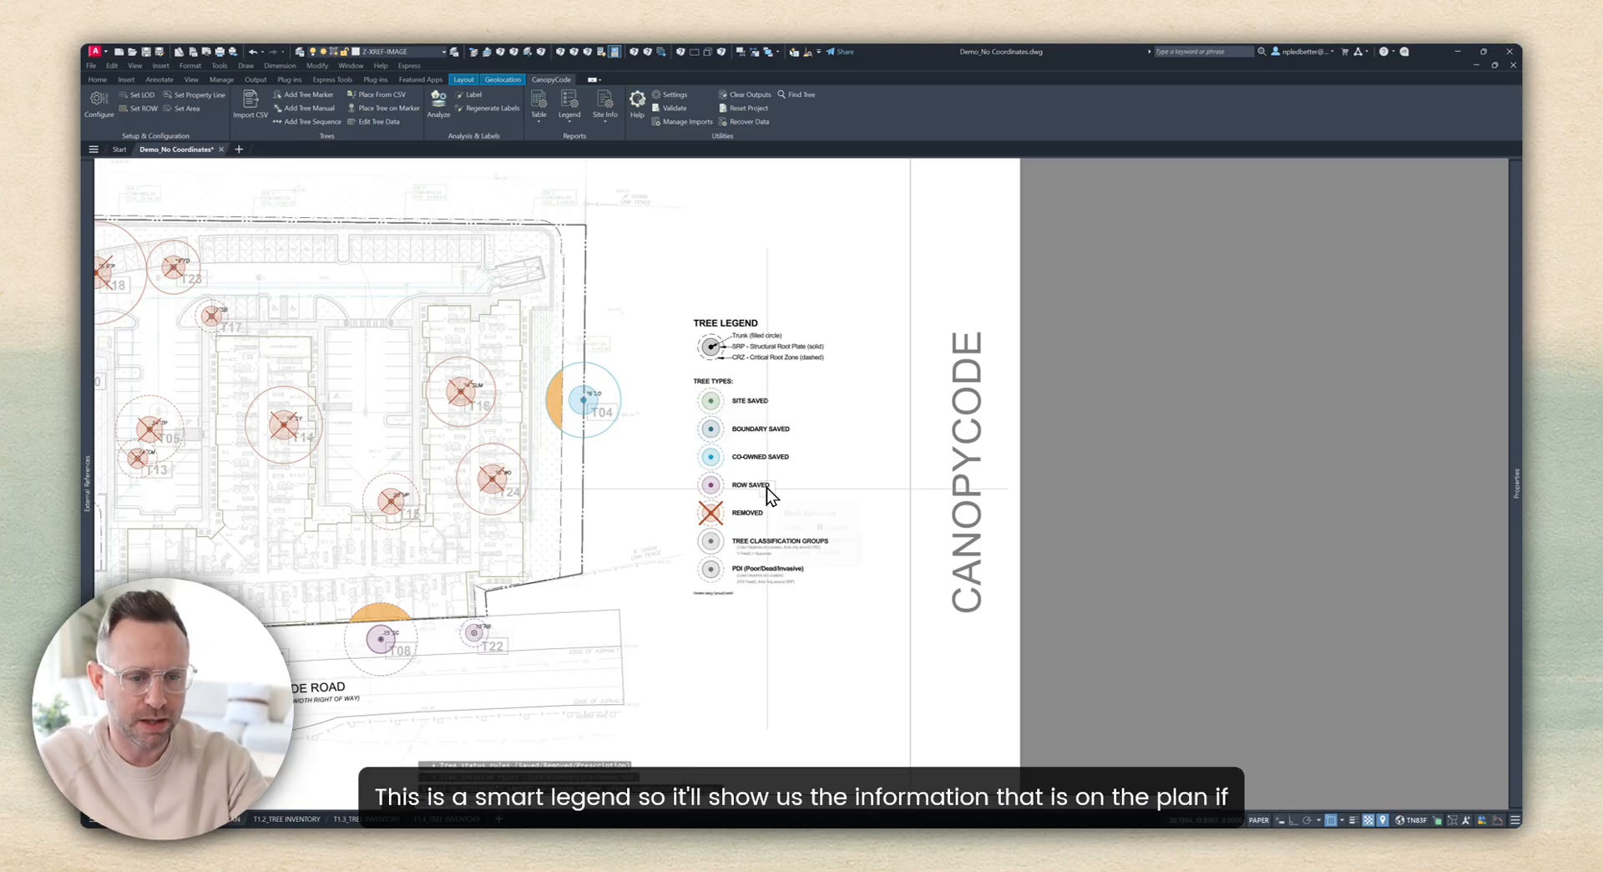
scroll(694, 457, "up", 2)
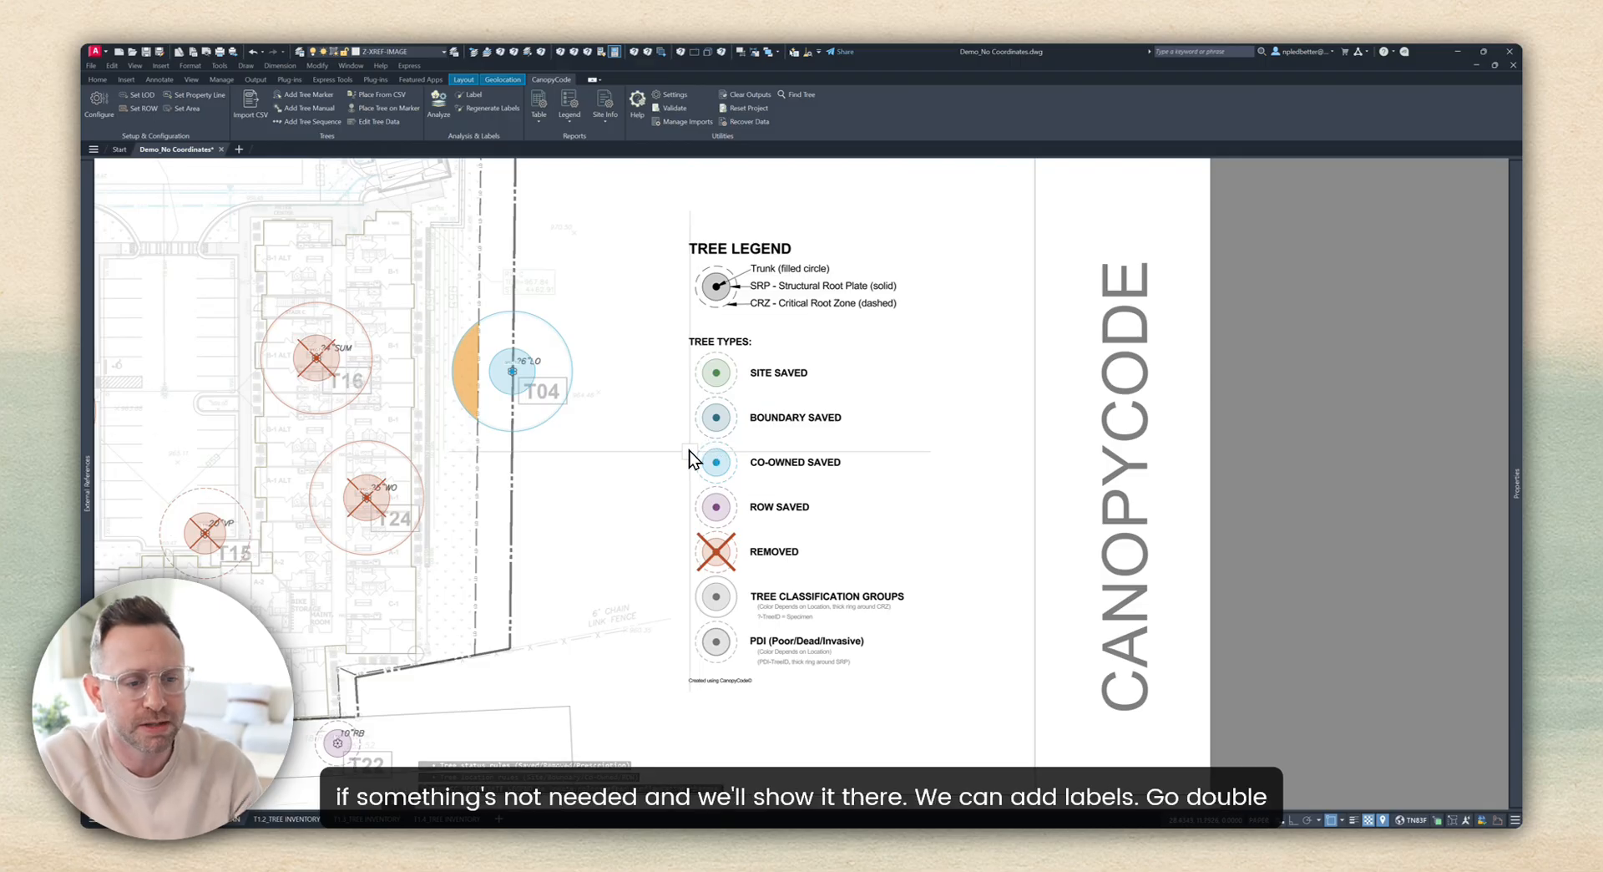
Step: With object snaps off, label the impact hatch of tree T04 and the removed tree T24 through the sheet's viewport
scroll(693, 457, "down", 3)
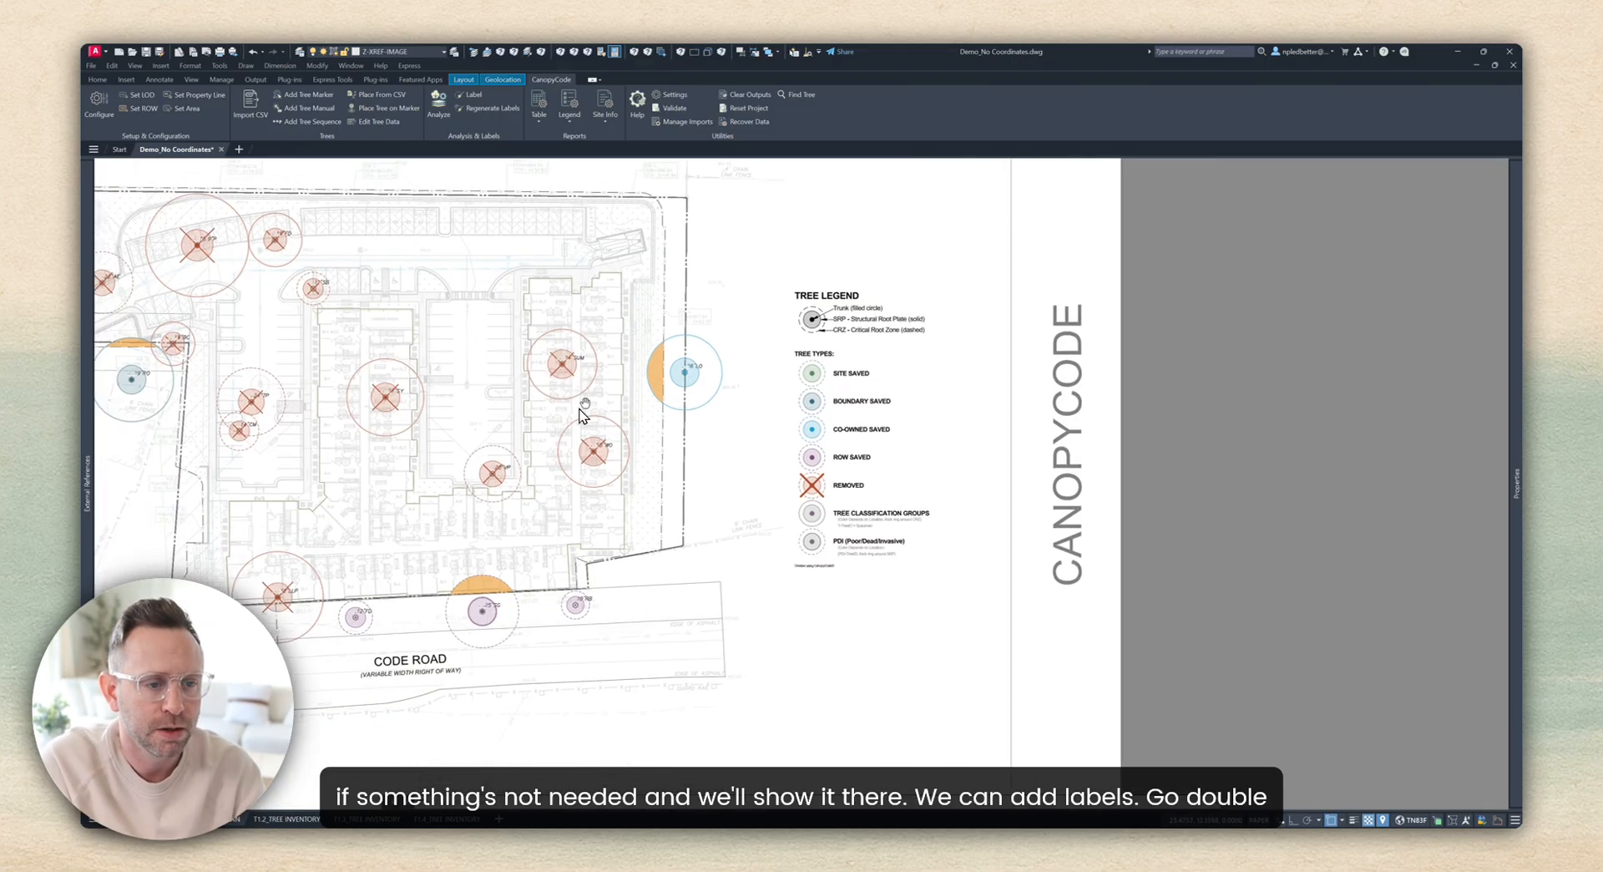
scroll(610, 318, "up", 2)
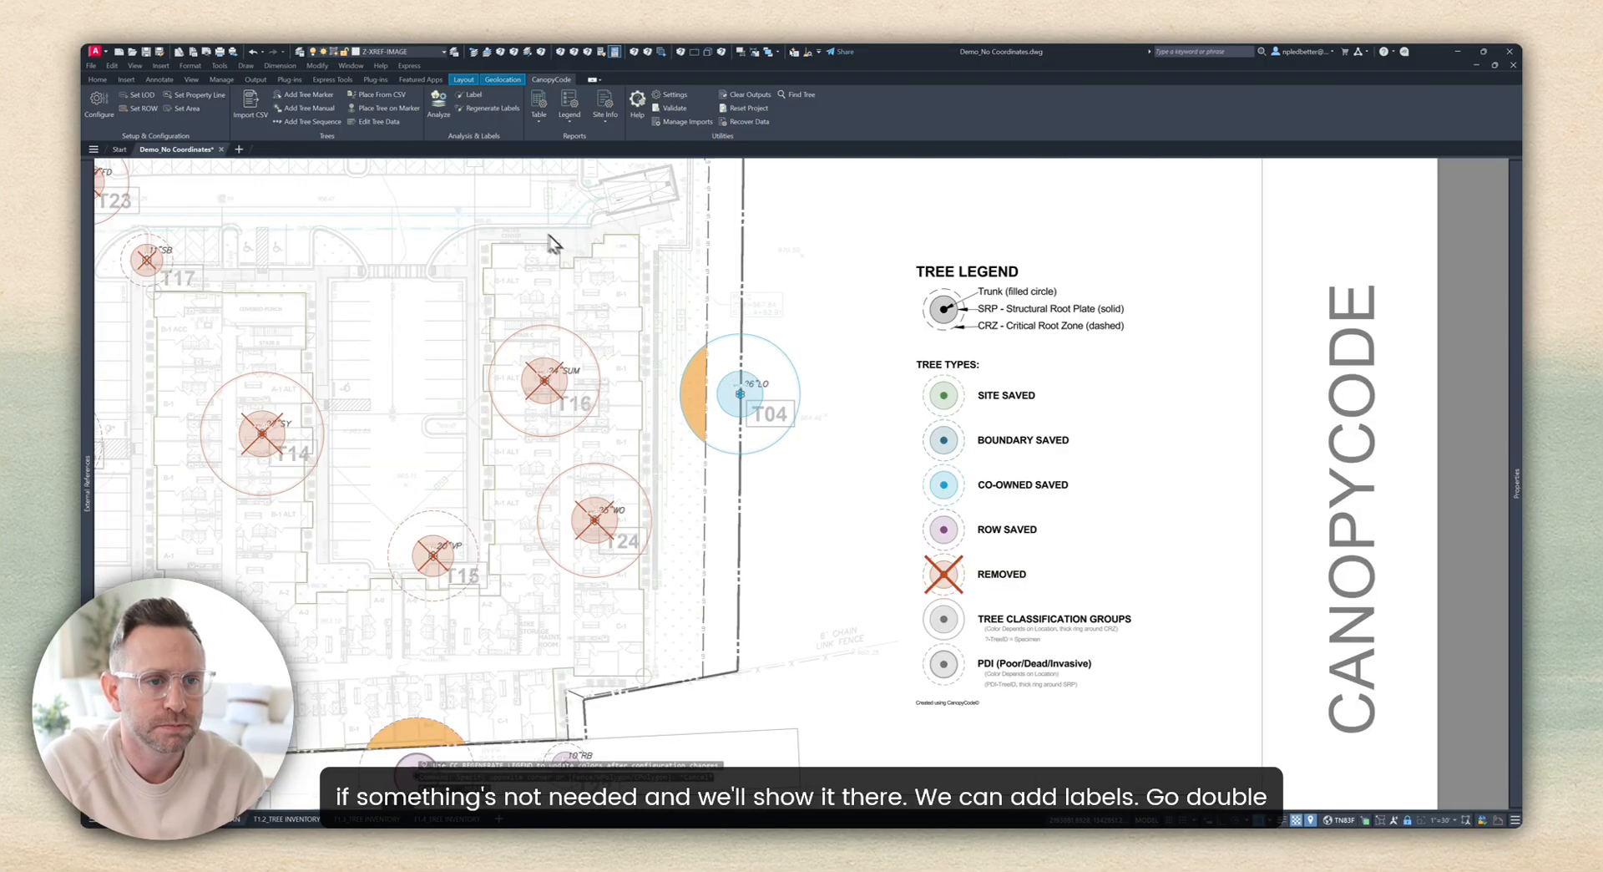
scroll(681, 394, "up", 2)
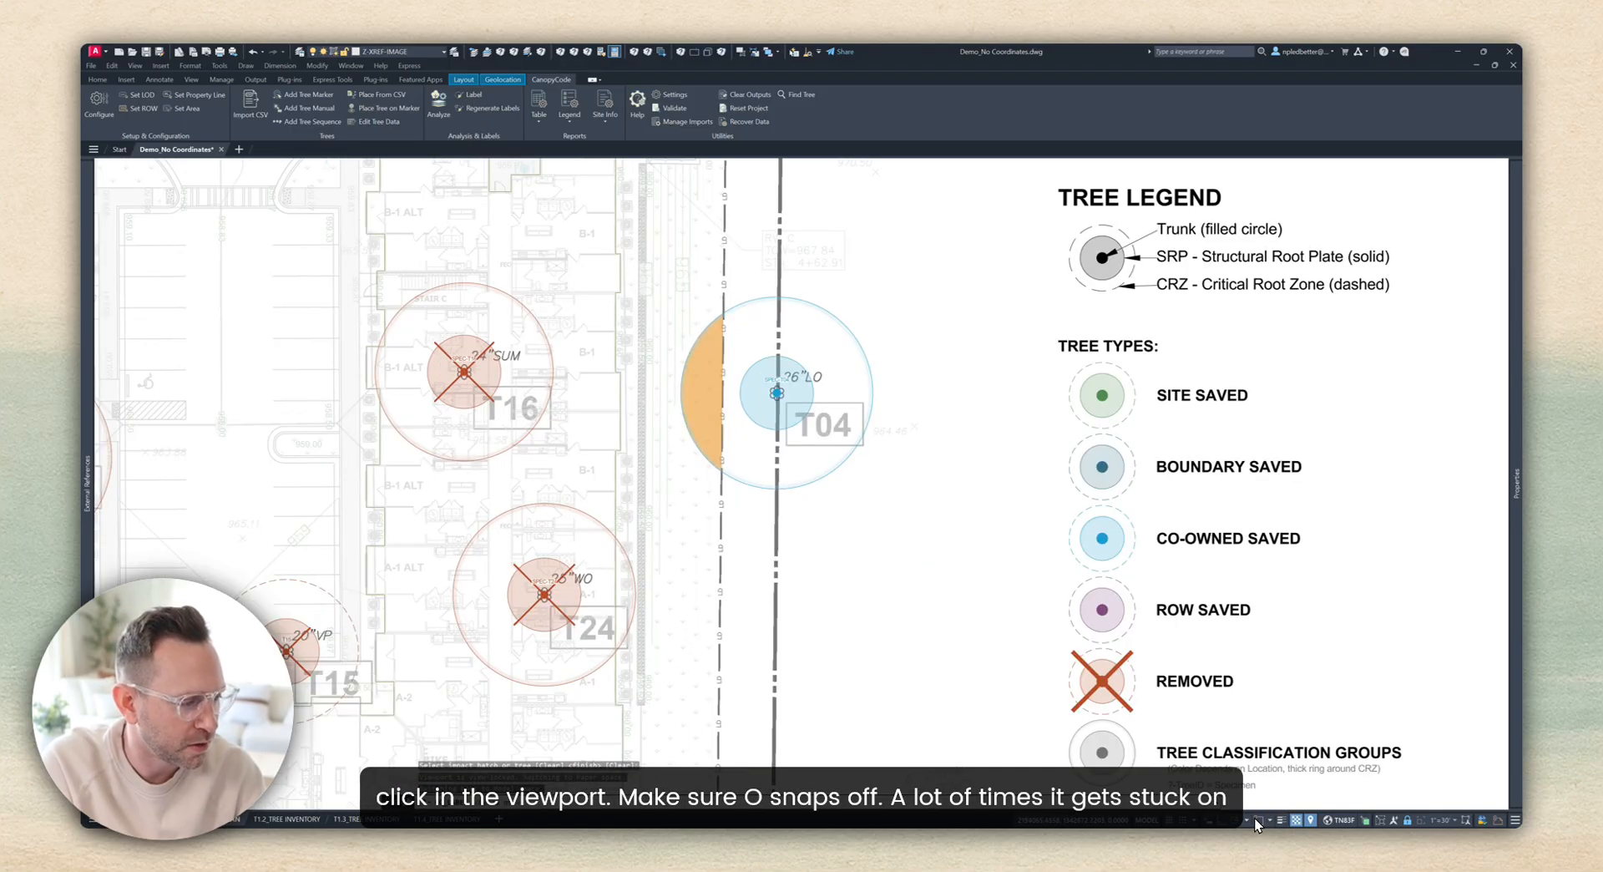
key("F3")
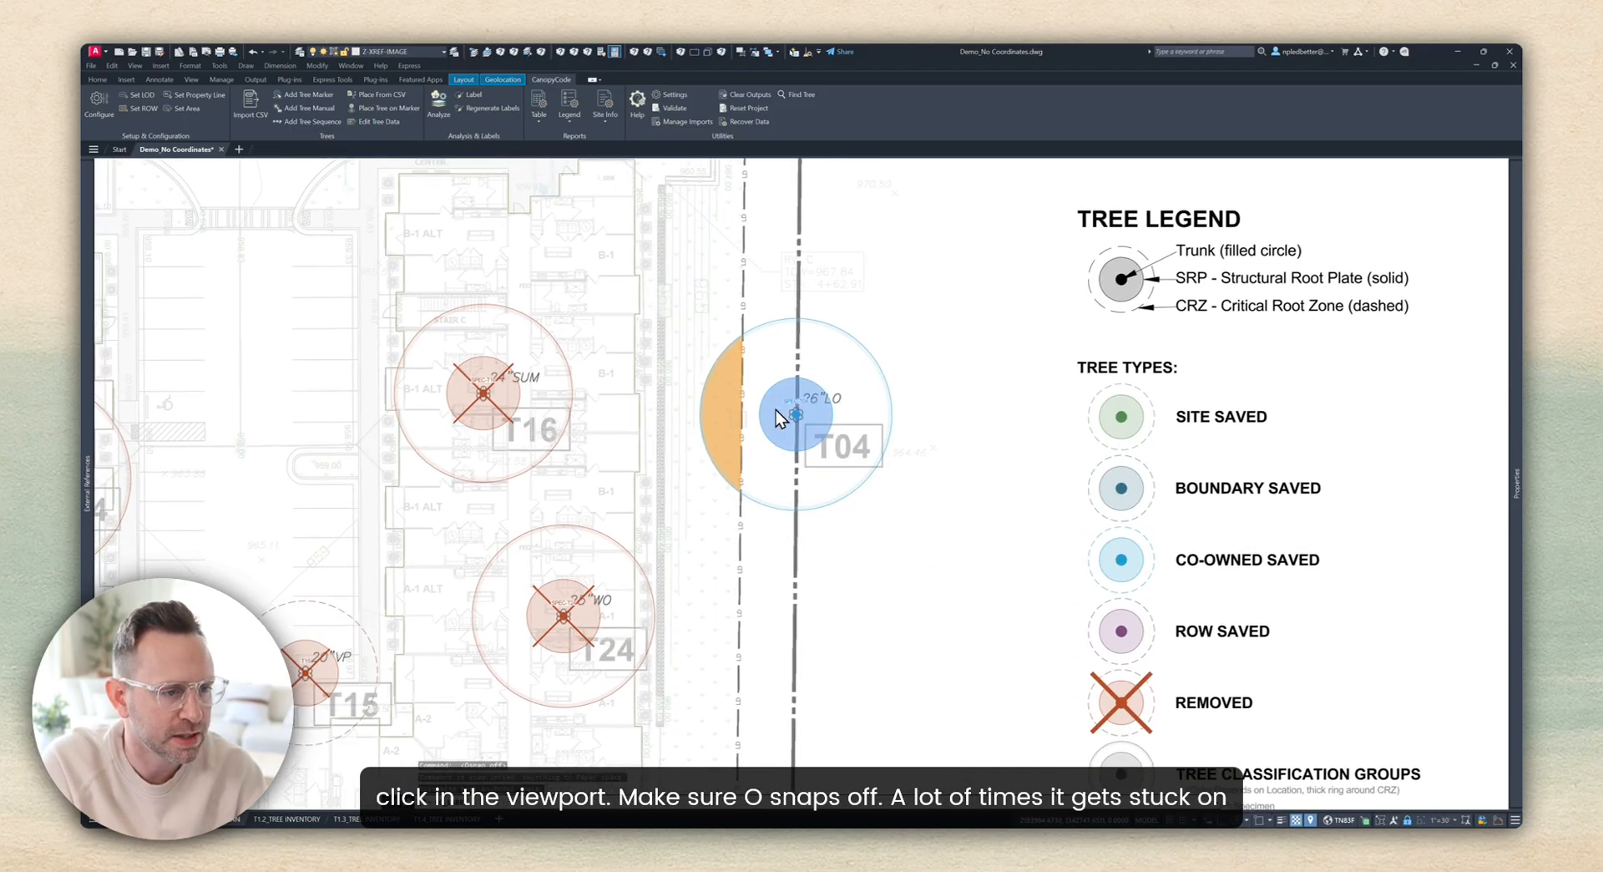
left_click(725, 409)
scroll(654, 333, "down", 2)
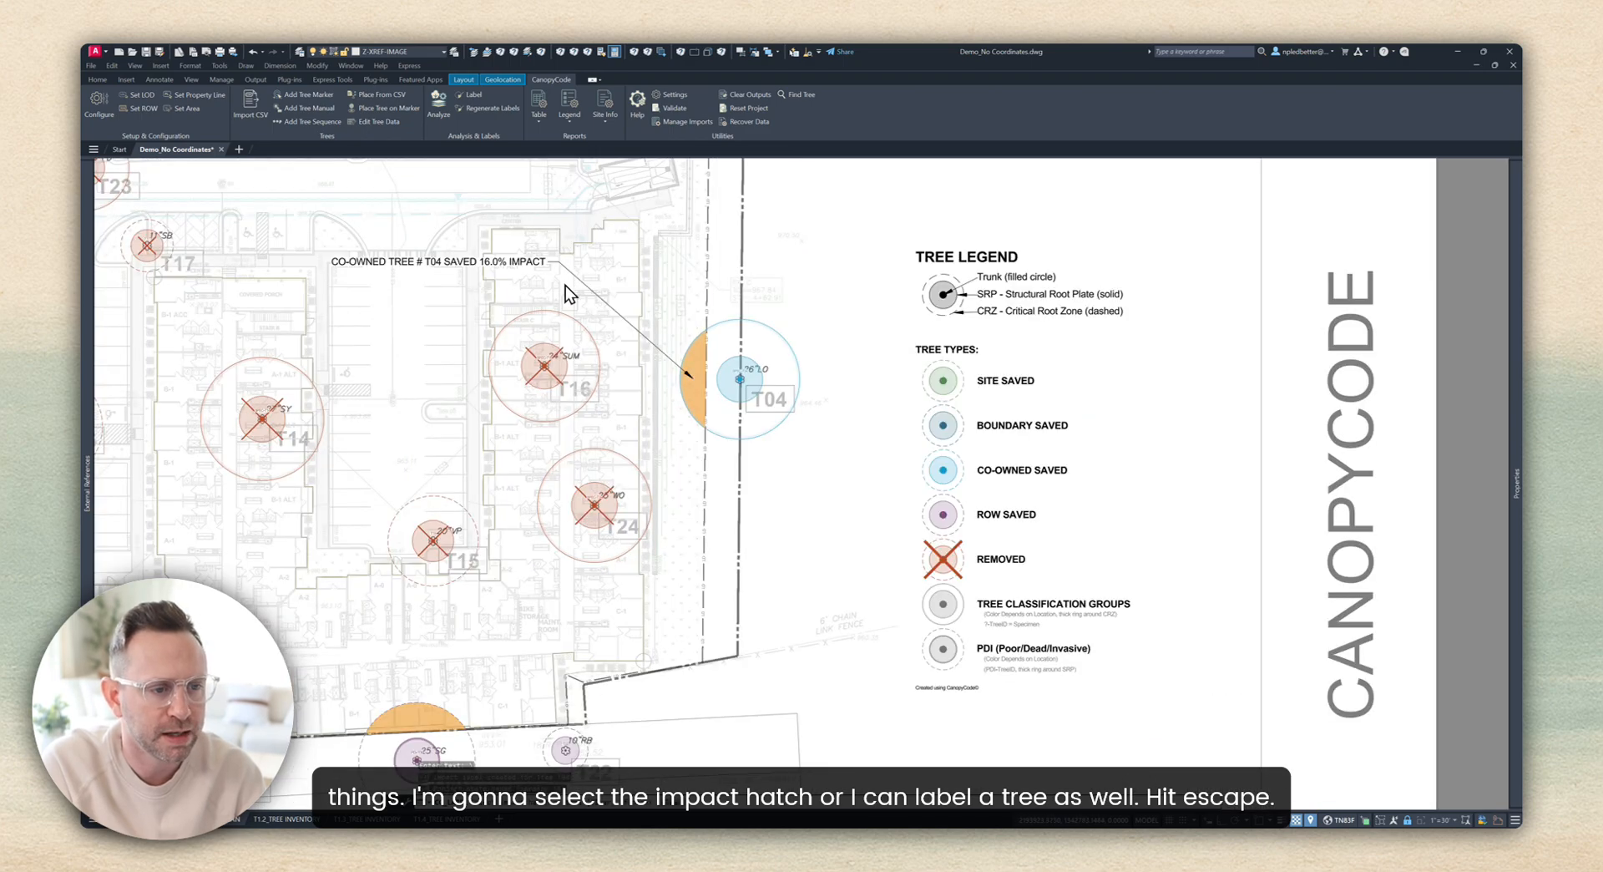
left_click(543, 484)
left_click(496, 457)
middle_click_drag(567, 444, 595, 462)
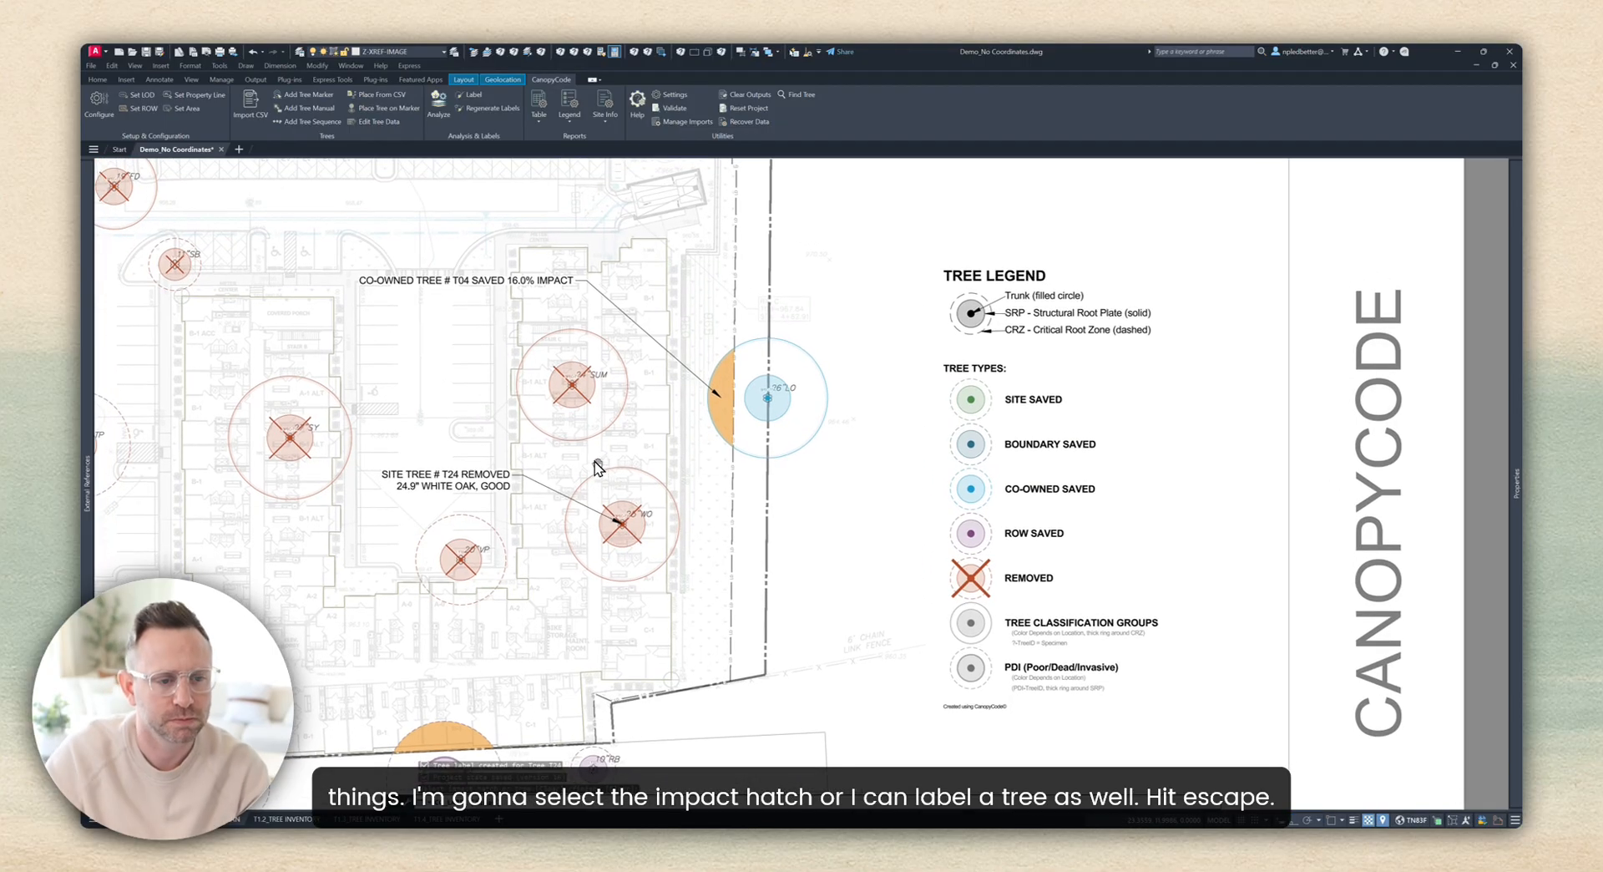
key("Escape")
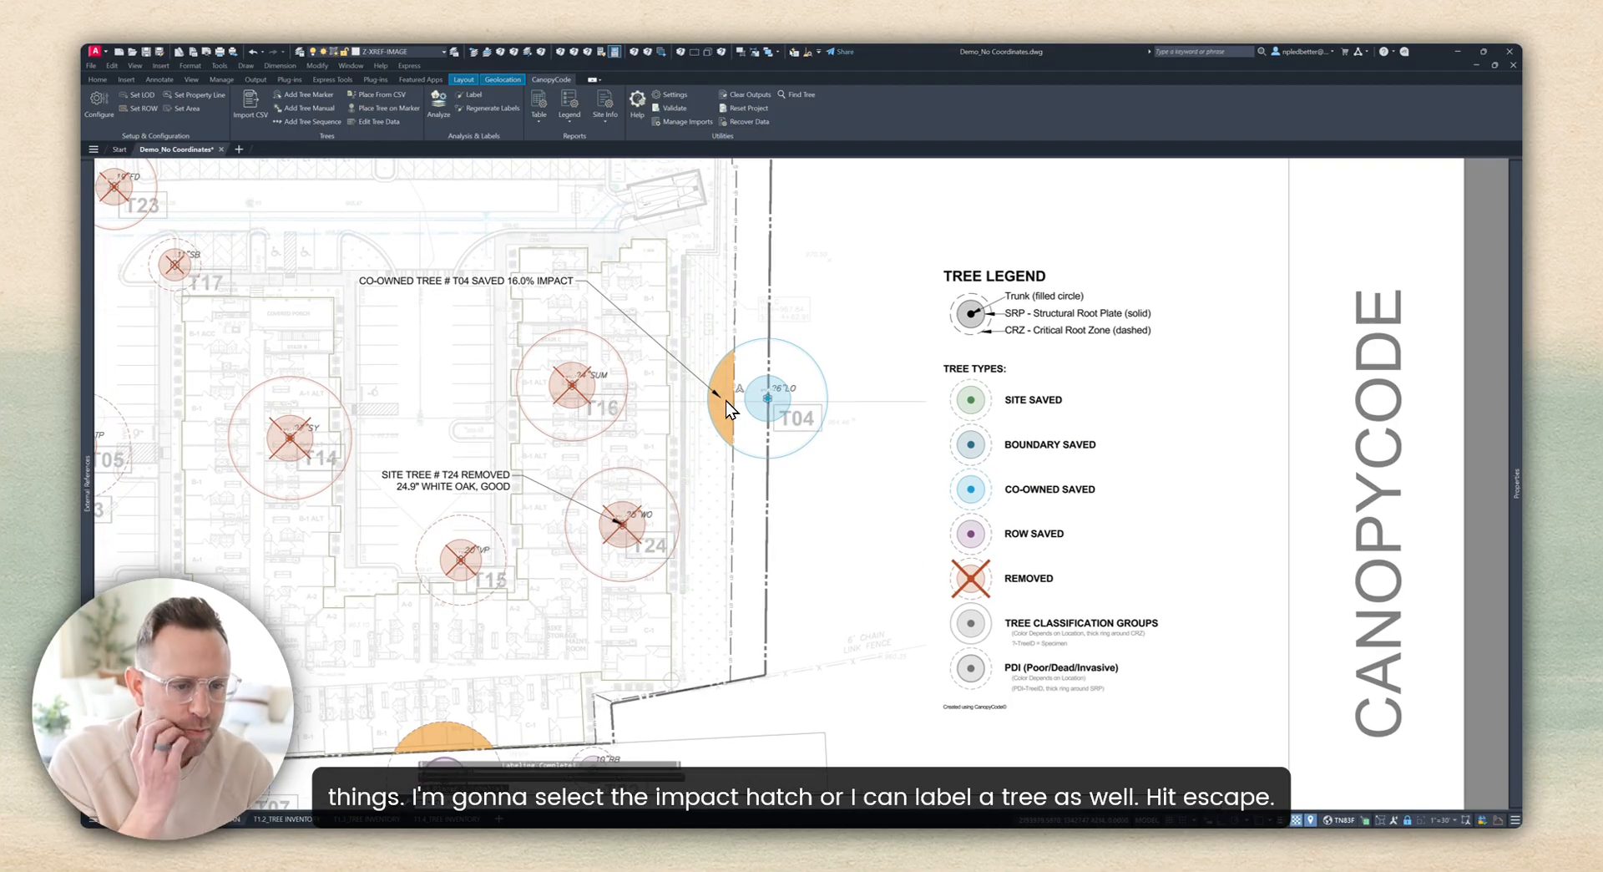
Step: Narrow the text width of the T04 impact label so that it wraps onto two lines
left_click(539, 276)
scroll(543, 274, "up", 4)
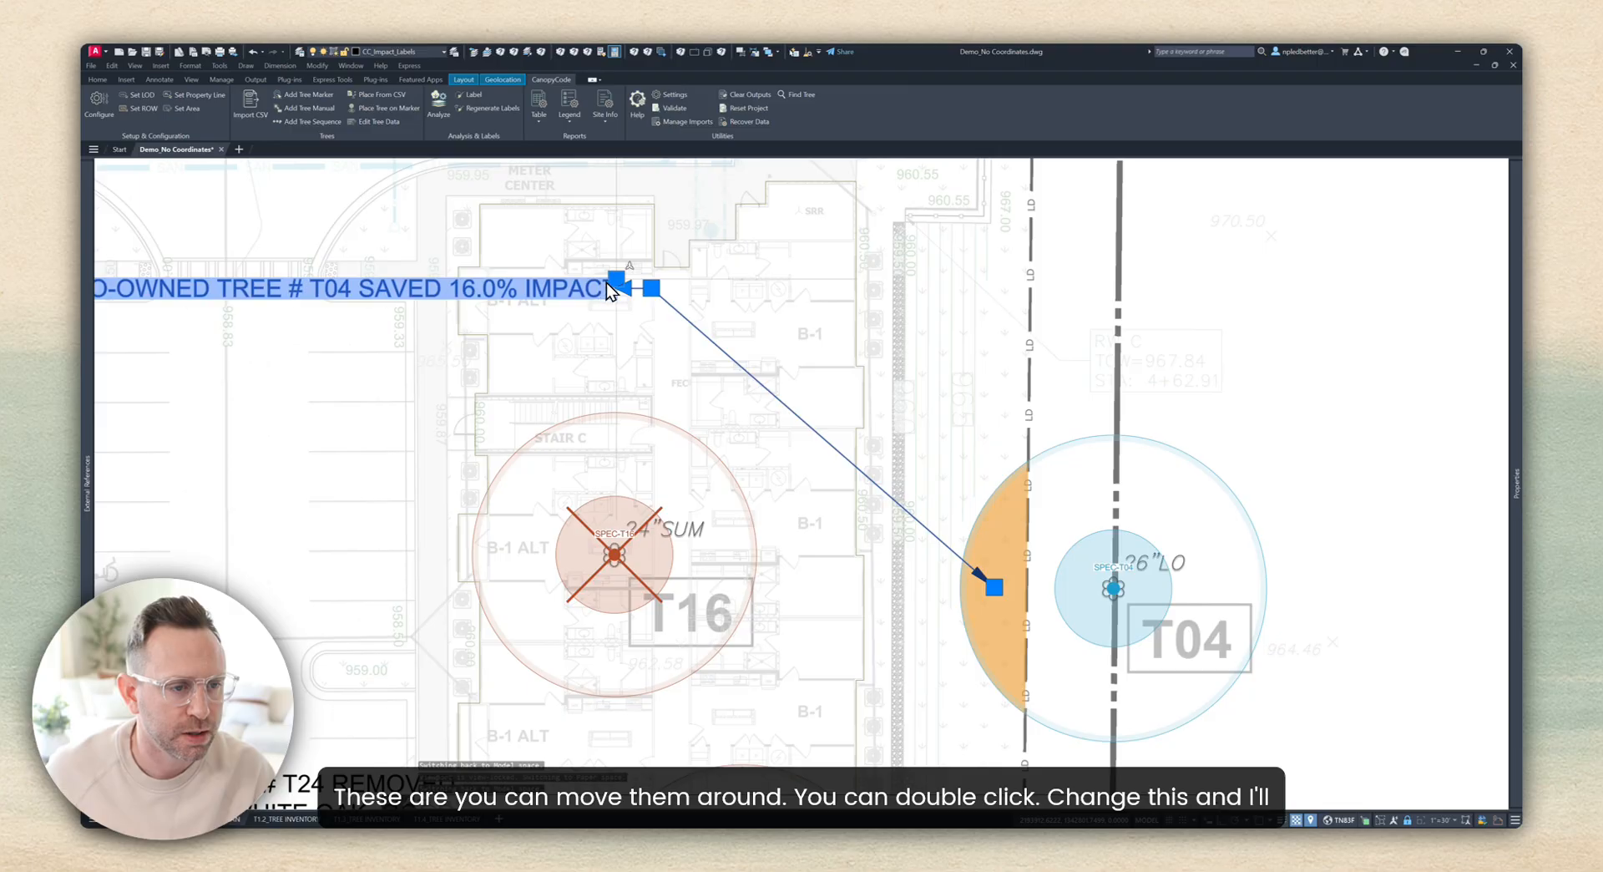
scroll(704, 297, "down", 3)
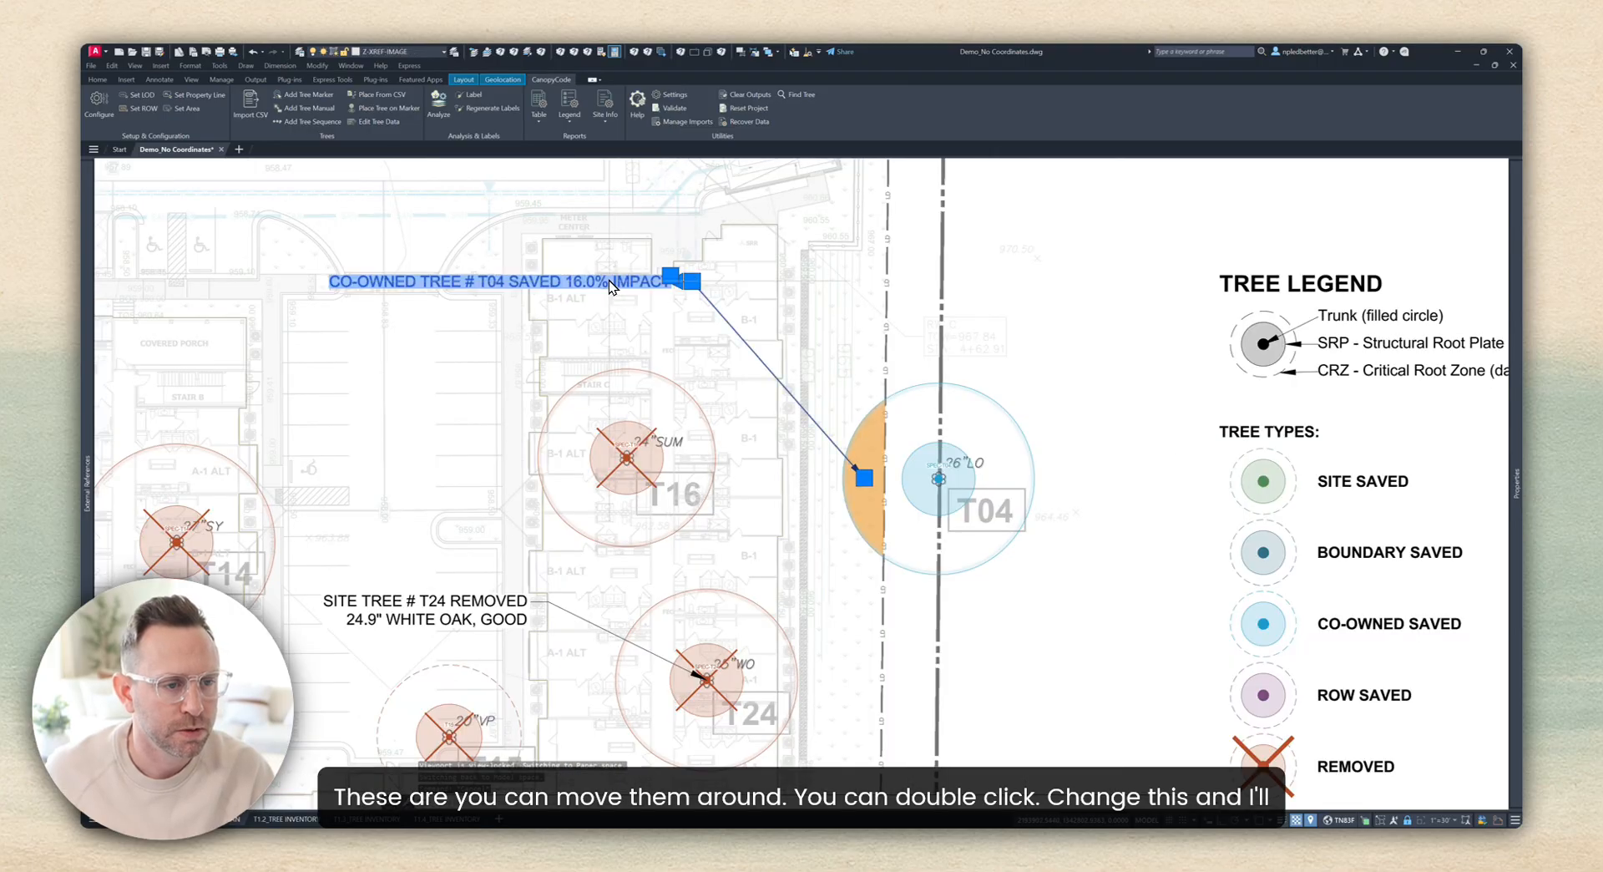
double_click(578, 287)
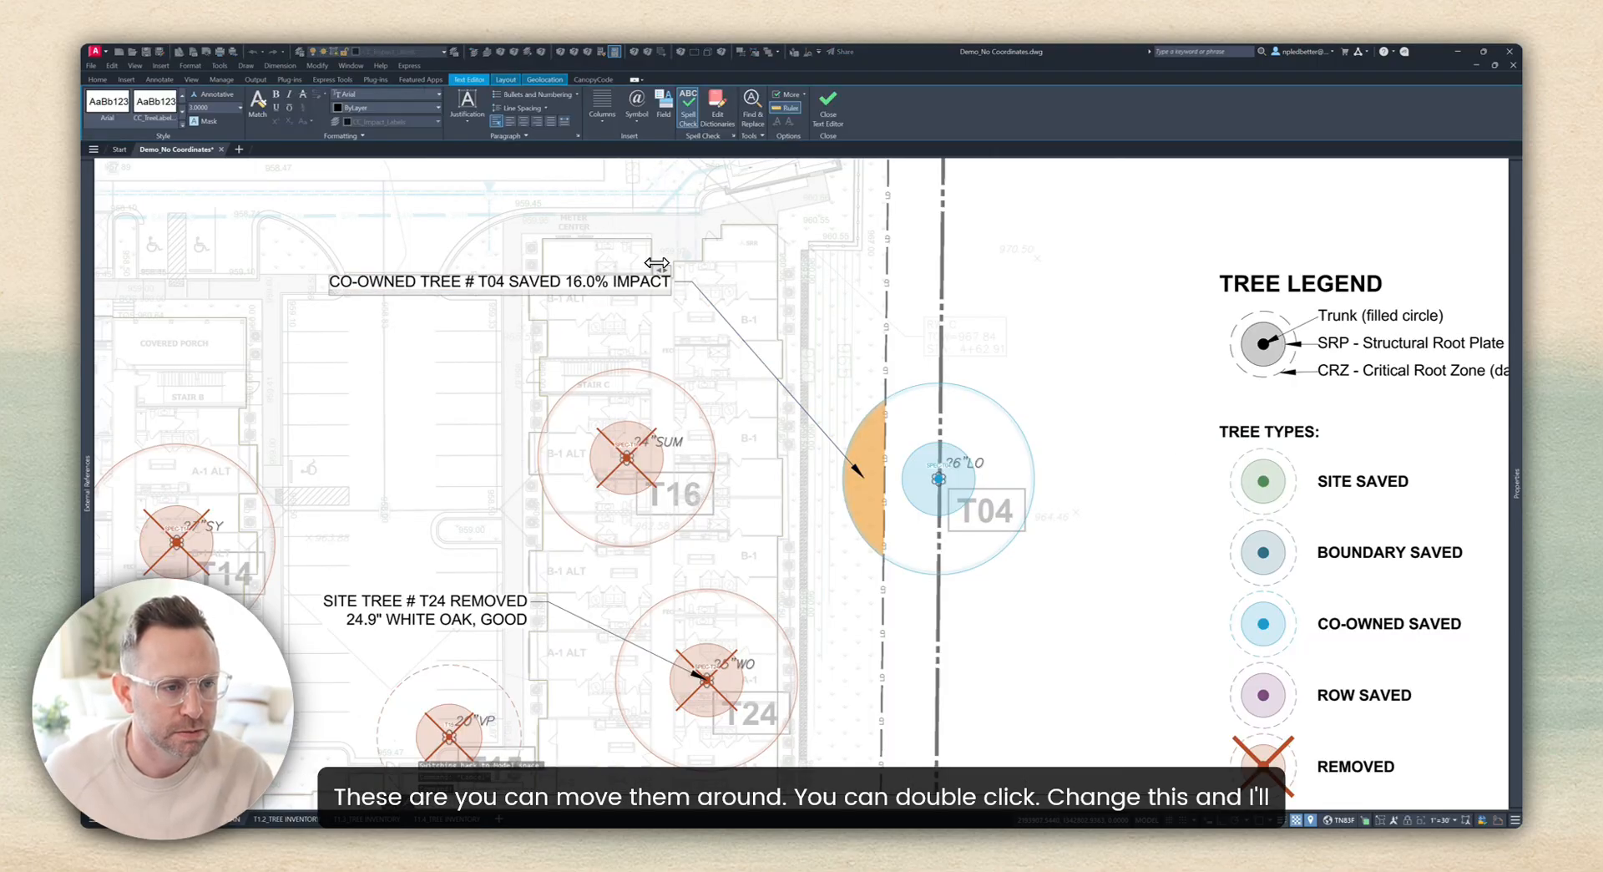
left_click_drag(660, 268, 480, 275)
left_click(462, 322)
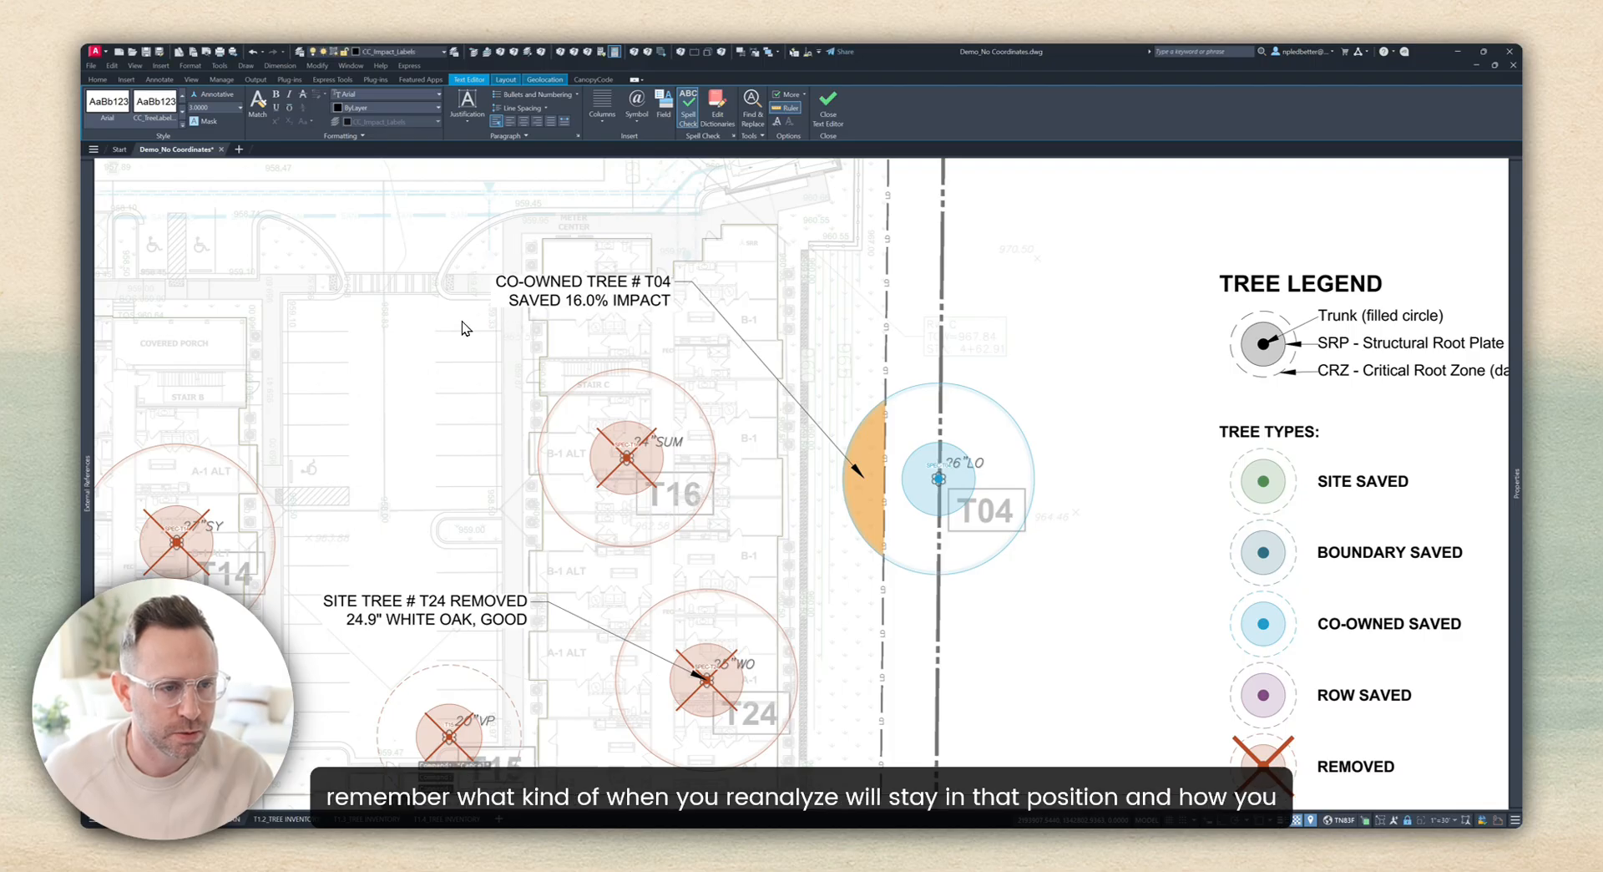
scroll(585, 305, "down", 2)
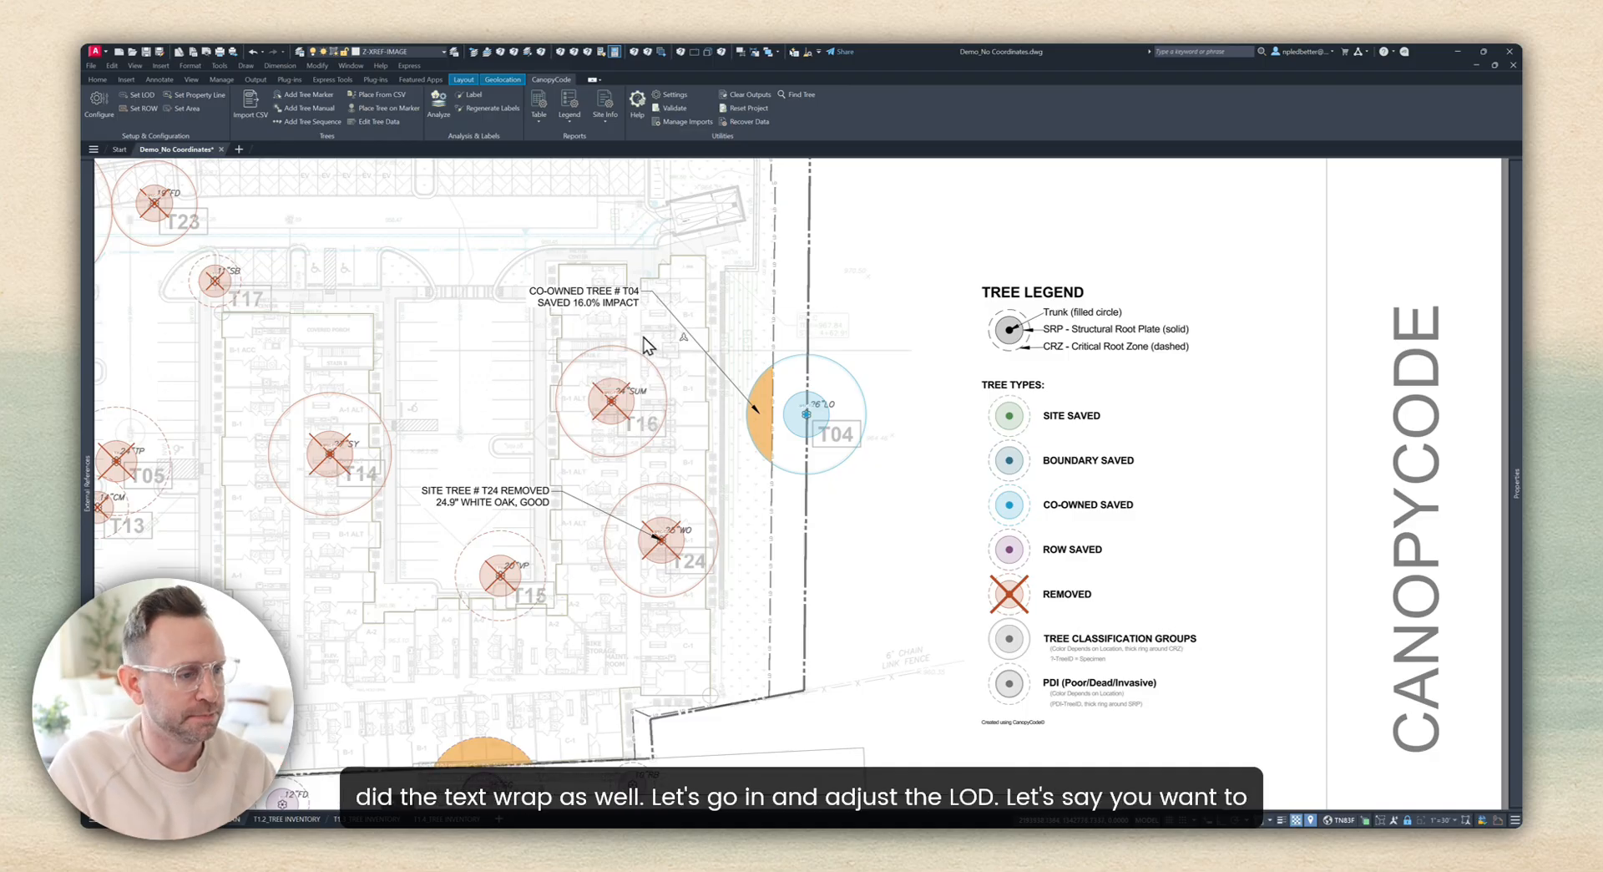
Step: Reshape the LOD line in model space by moving its southeast corner vertex to the west side of tree T24
middle_click_drag(670, 355, 748, 329)
scroll(614, 405, "down", 2)
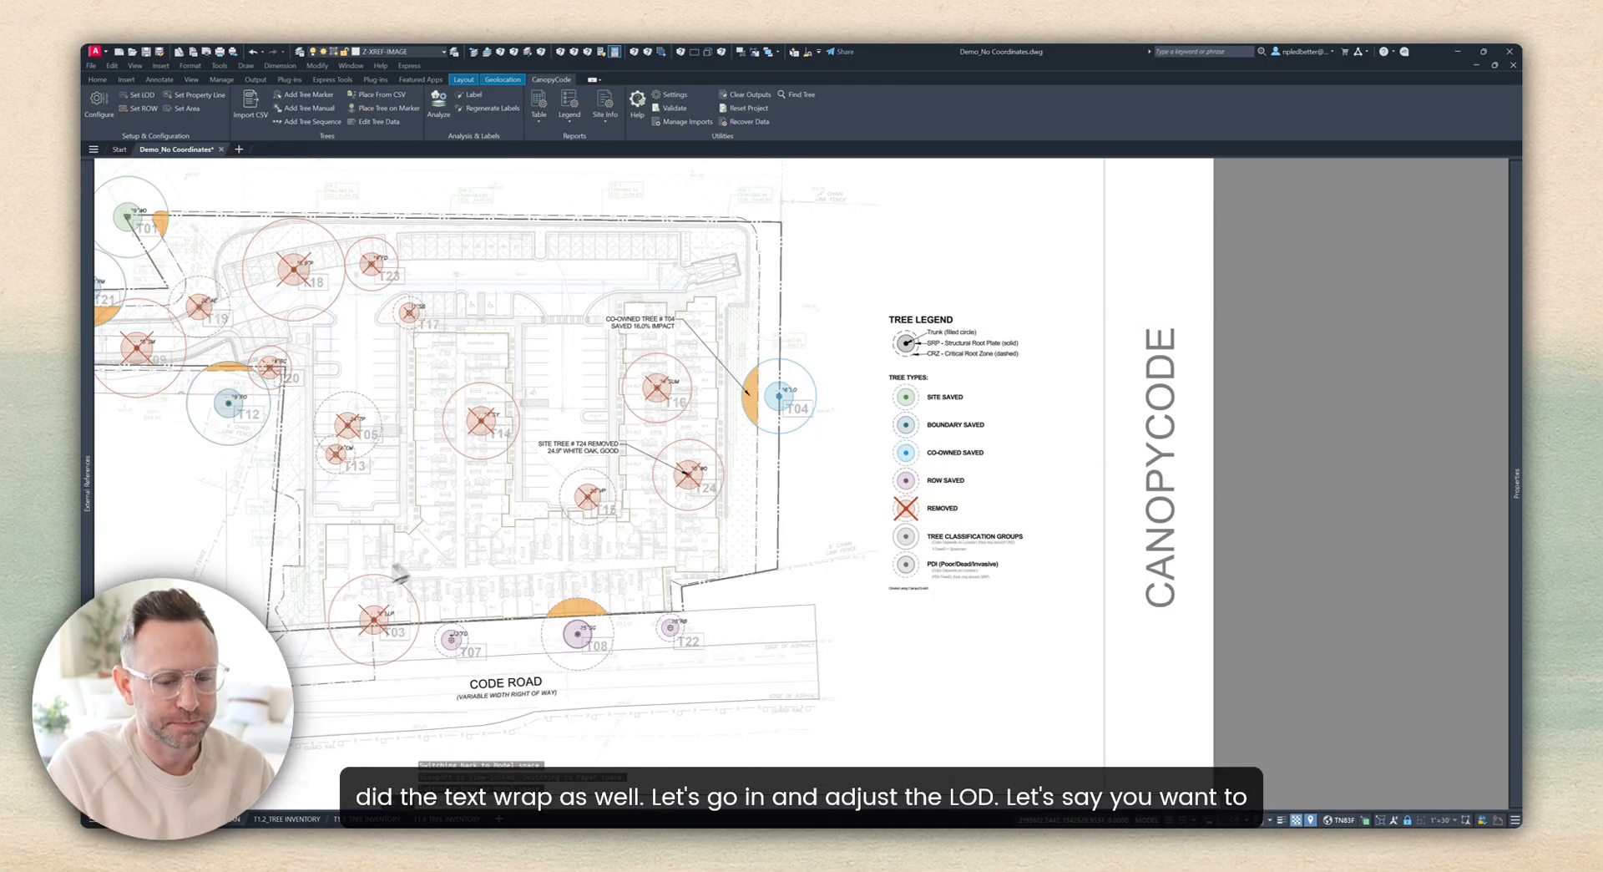
left_click(123, 819)
middle_click_drag(631, 483, 702, 490)
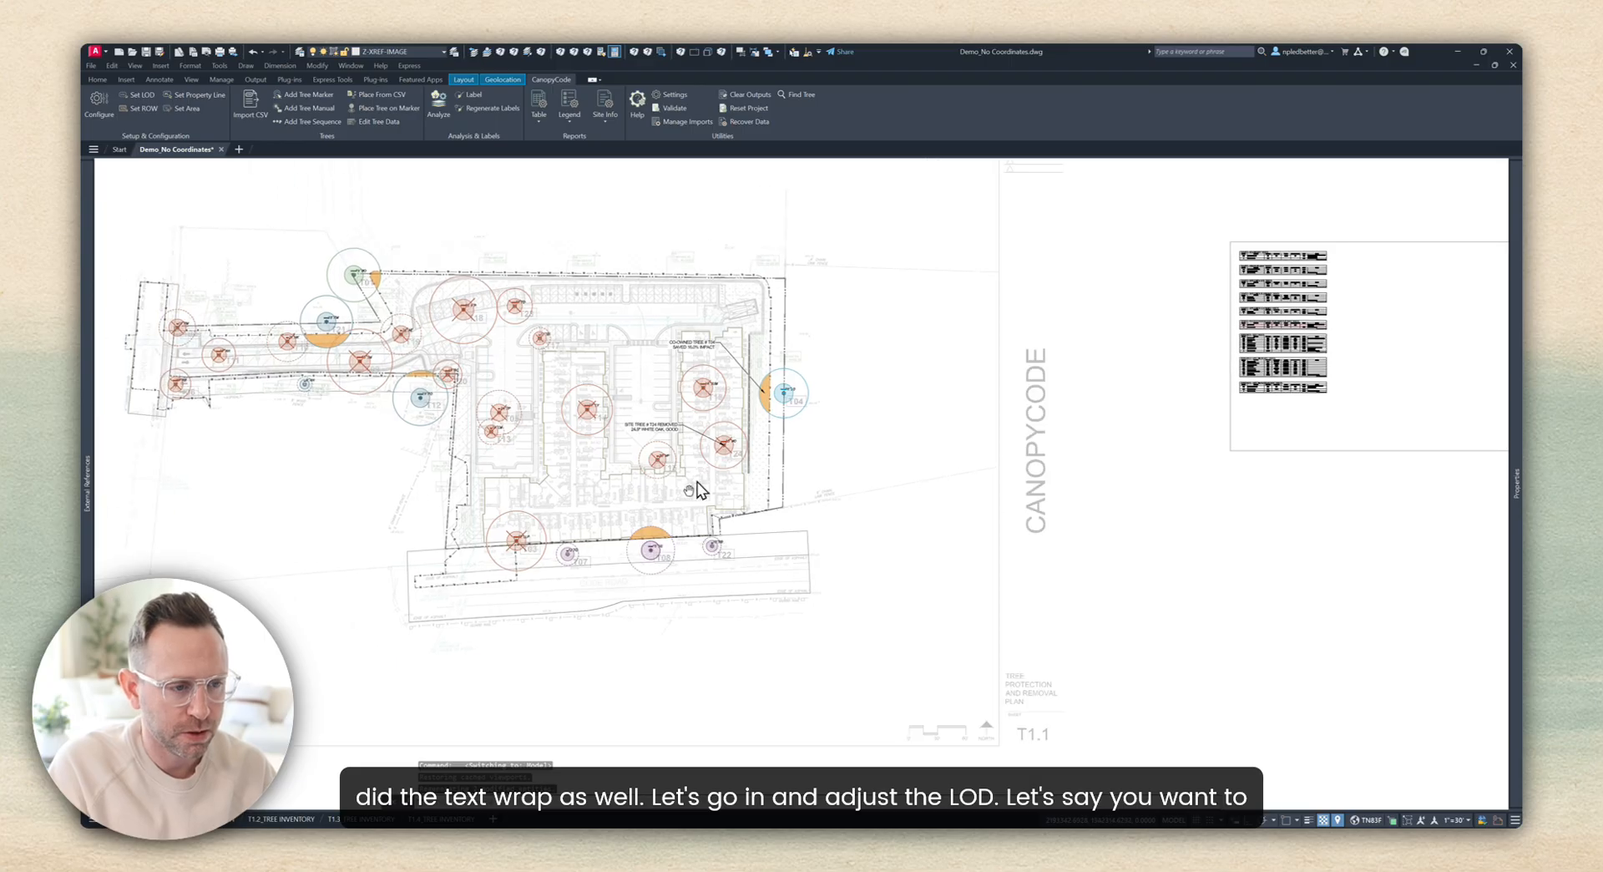
scroll(723, 499, "up", 2)
scroll(824, 548, "up", 2)
left_click(787, 520)
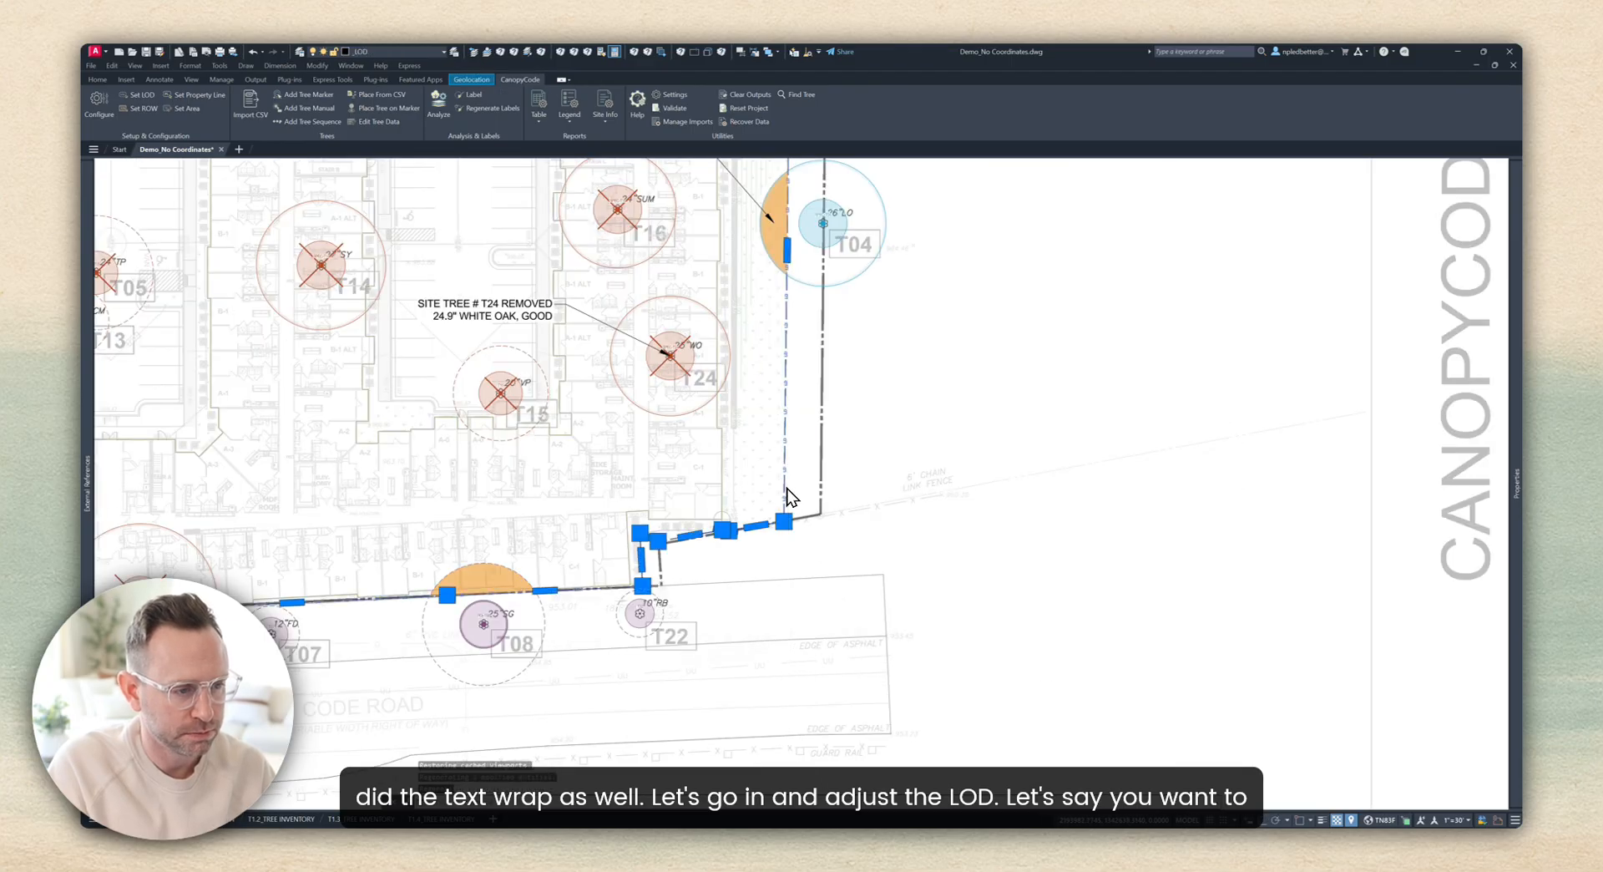
scroll(785, 525, "up", 2)
scroll(747, 467, "down", 3)
middle_click_drag(552, 426, 638, 493)
left_click(586, 492)
middle_click_drag(675, 422, 624, 413)
key("Escape")
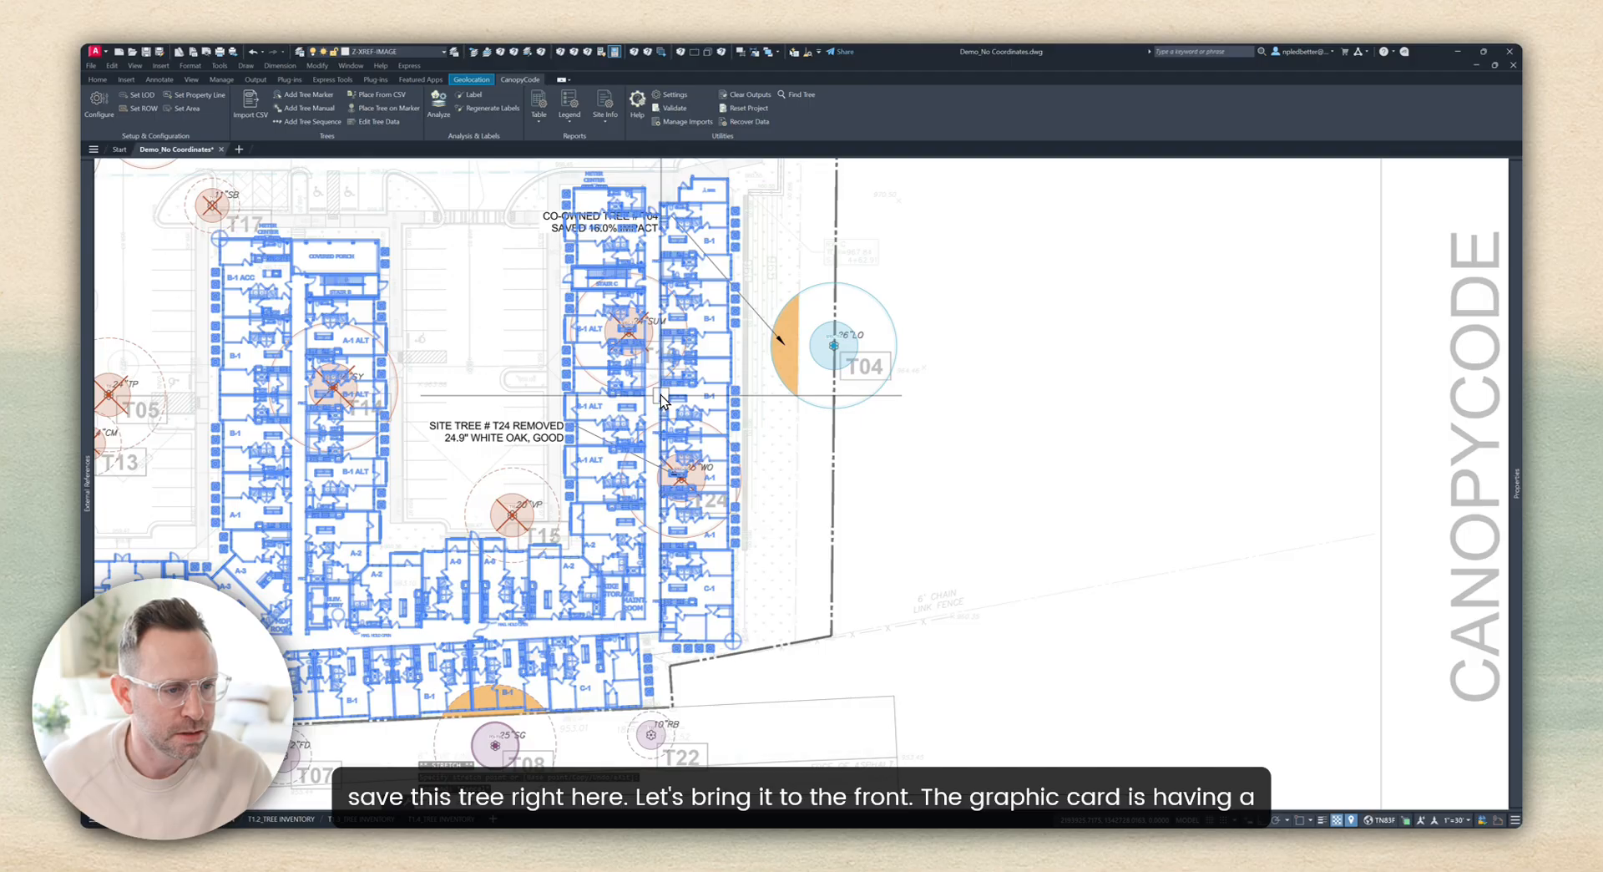
scroll(655, 392, "up", 4)
key("Escape")
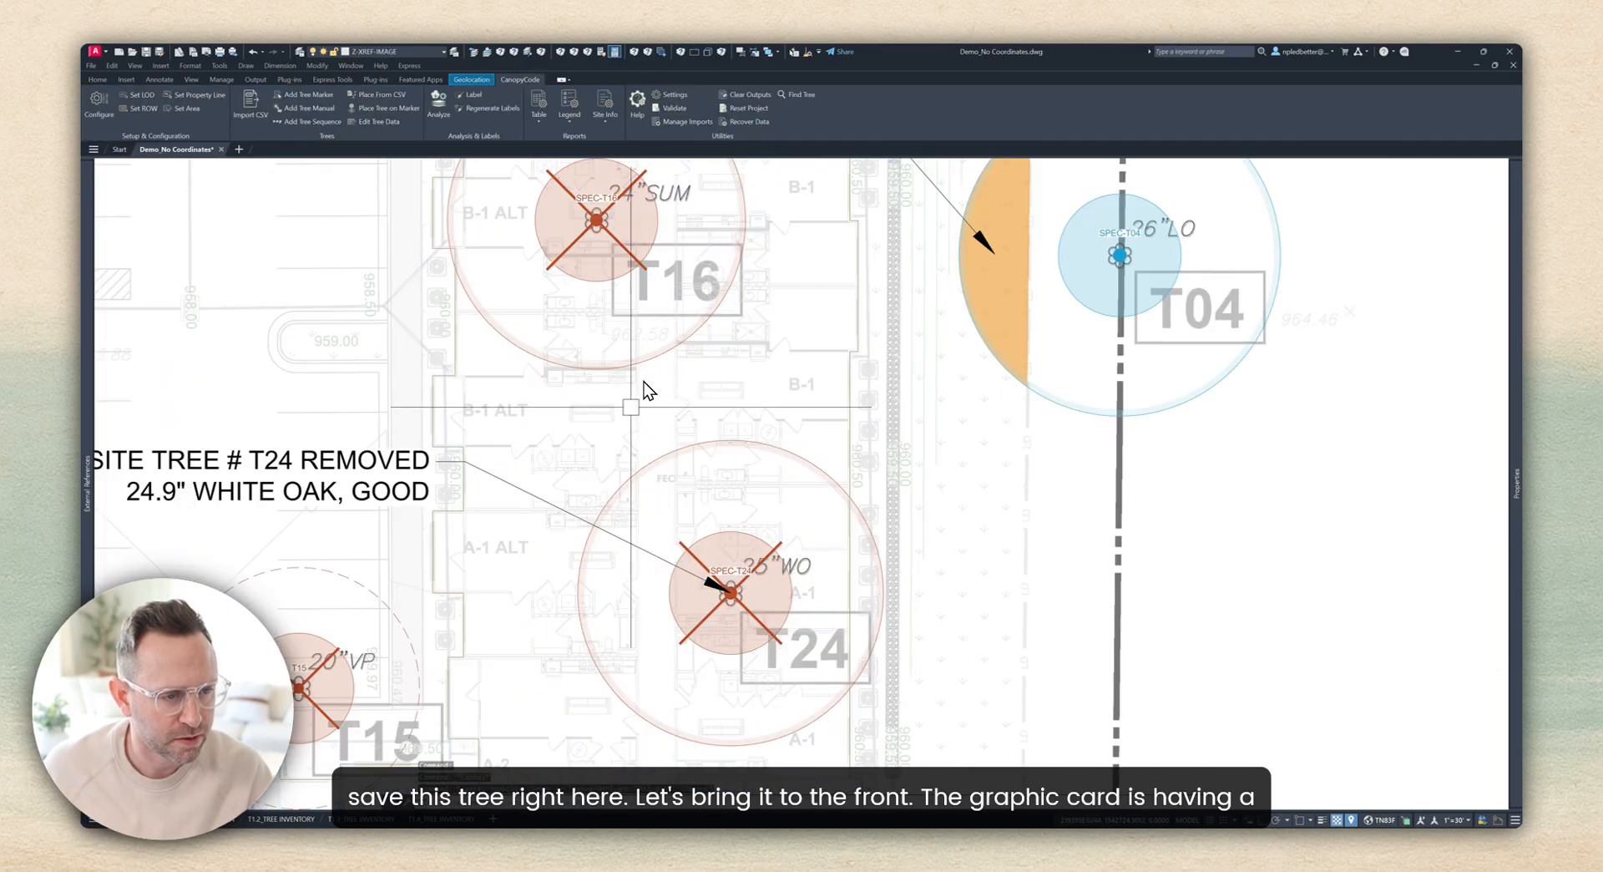
left_click(631, 403)
key("Escape")
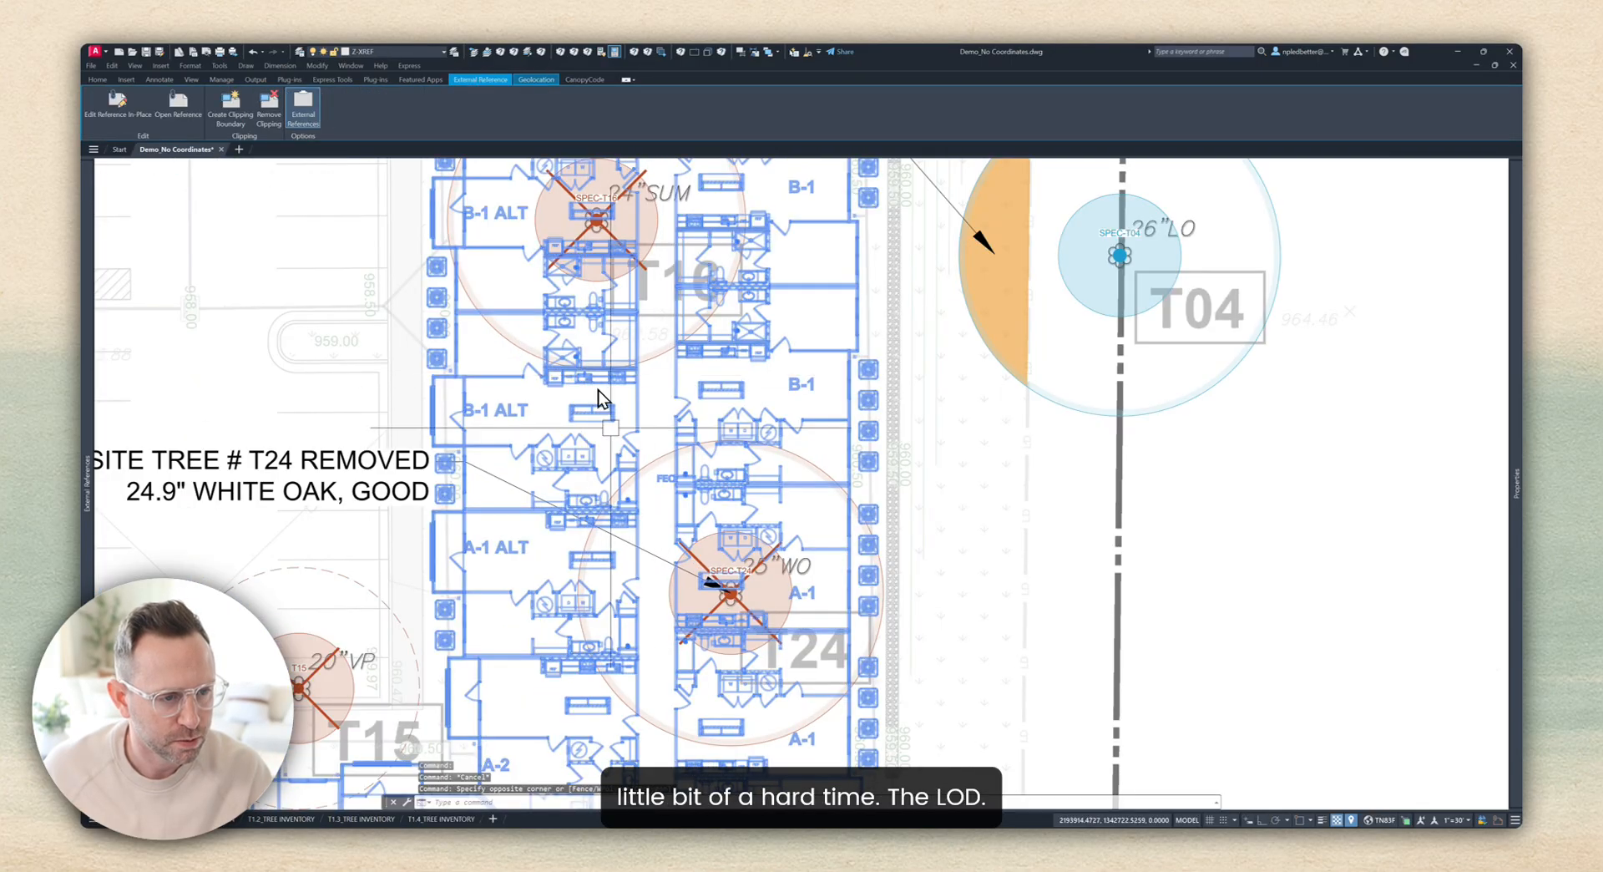
scroll(628, 397, "down", 4)
scroll(723, 545, "down", 2)
scroll(723, 546, "down", 2)
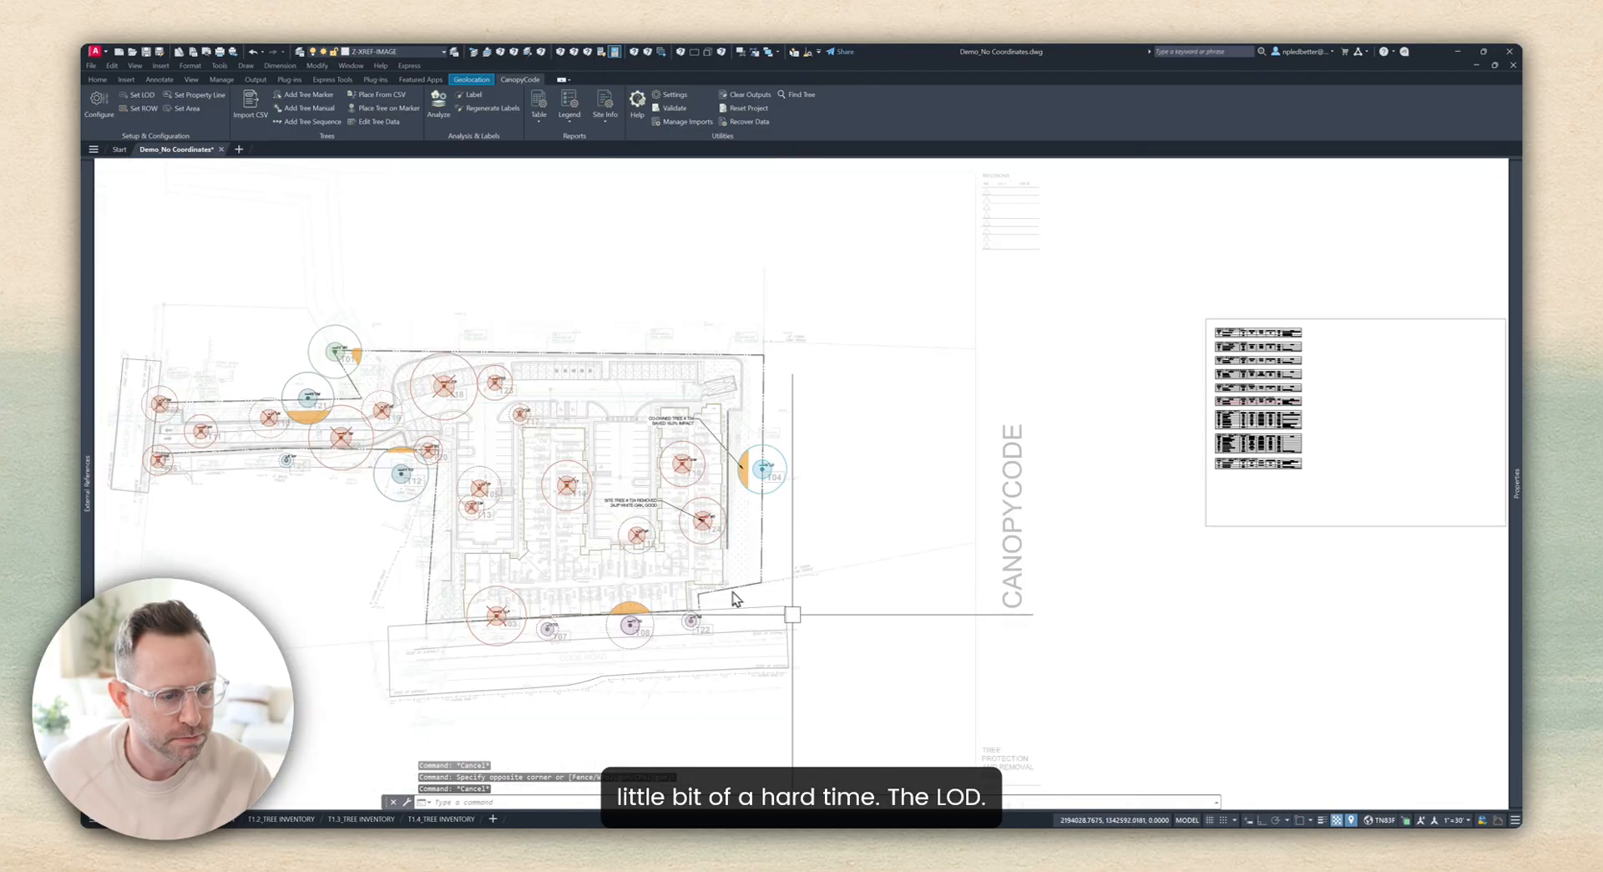
Step: Make the LOD layer current and draw a short helper polyline in the empty space east of tree T04
scroll(668, 509, "up", 4)
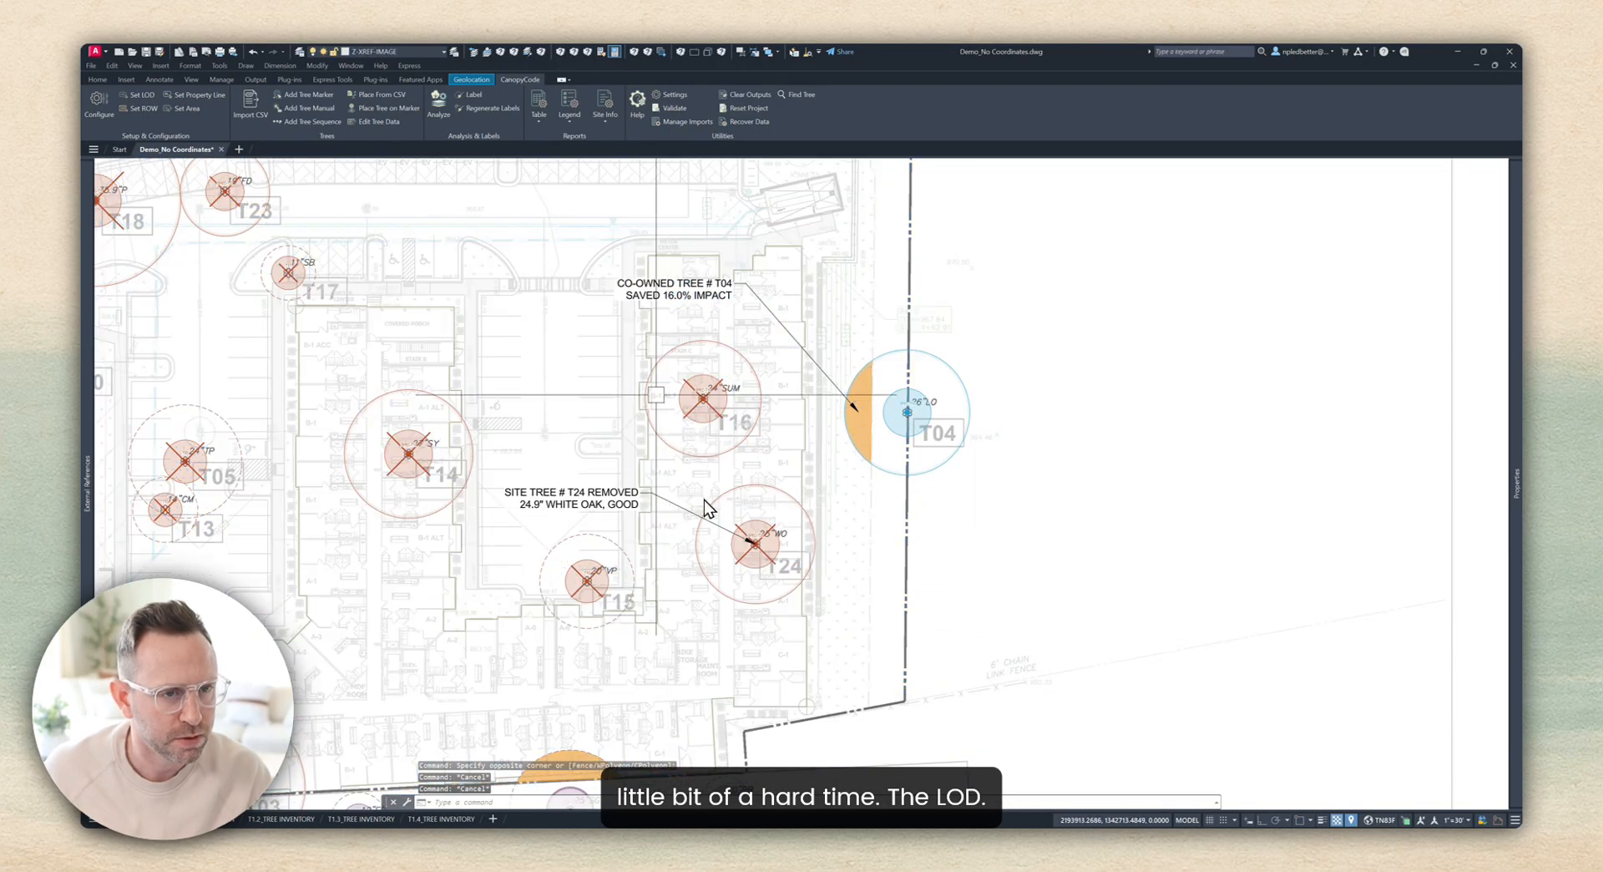
left_click(410, 51)
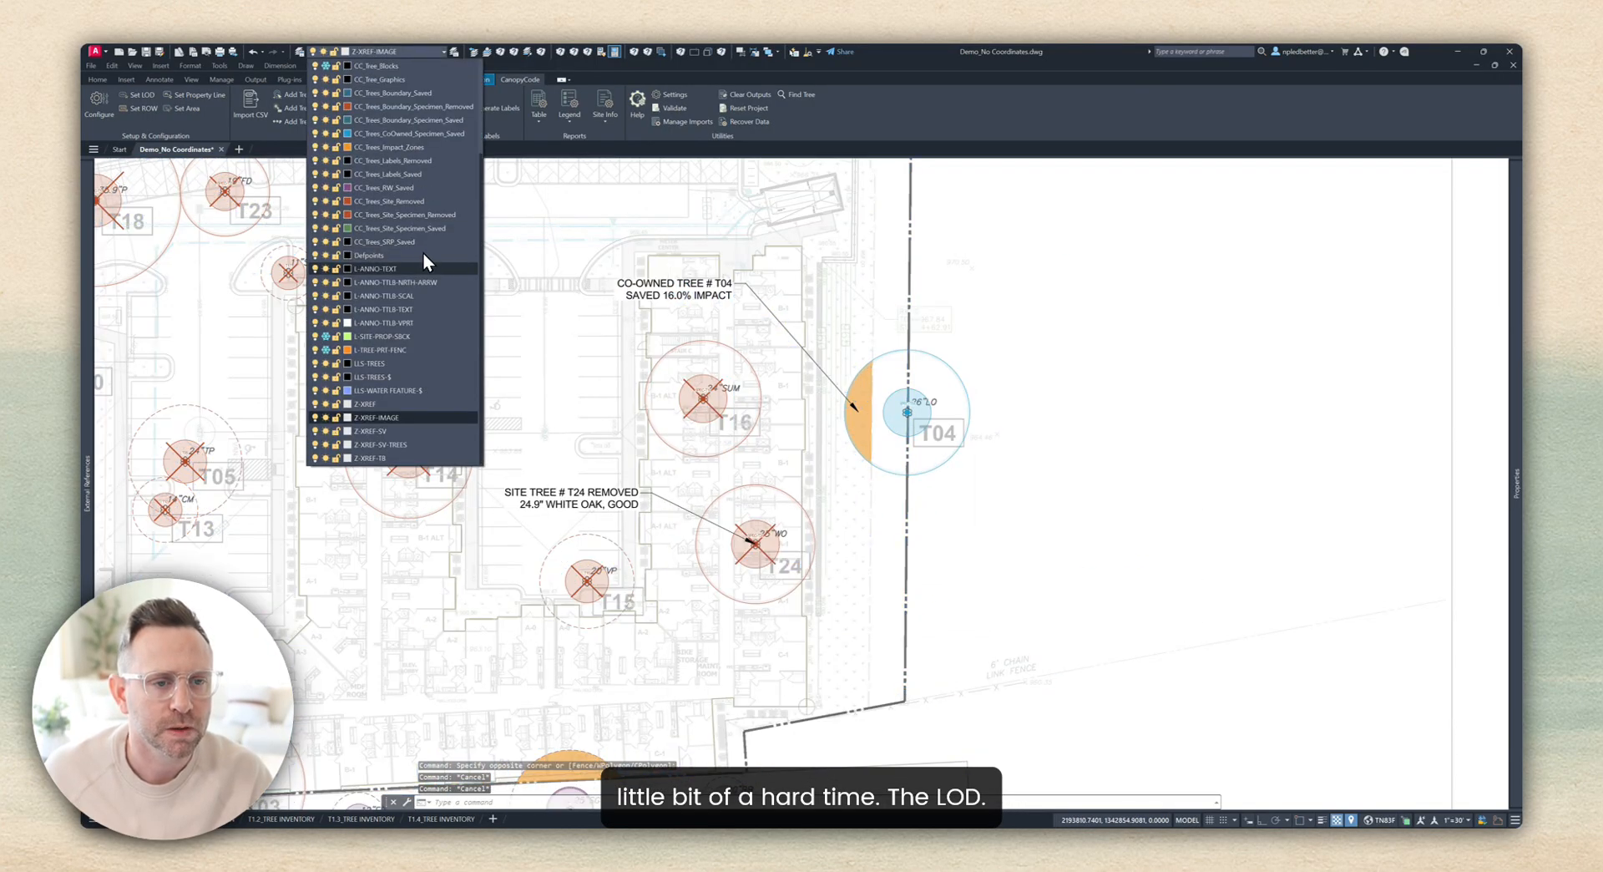
left_click(380, 80)
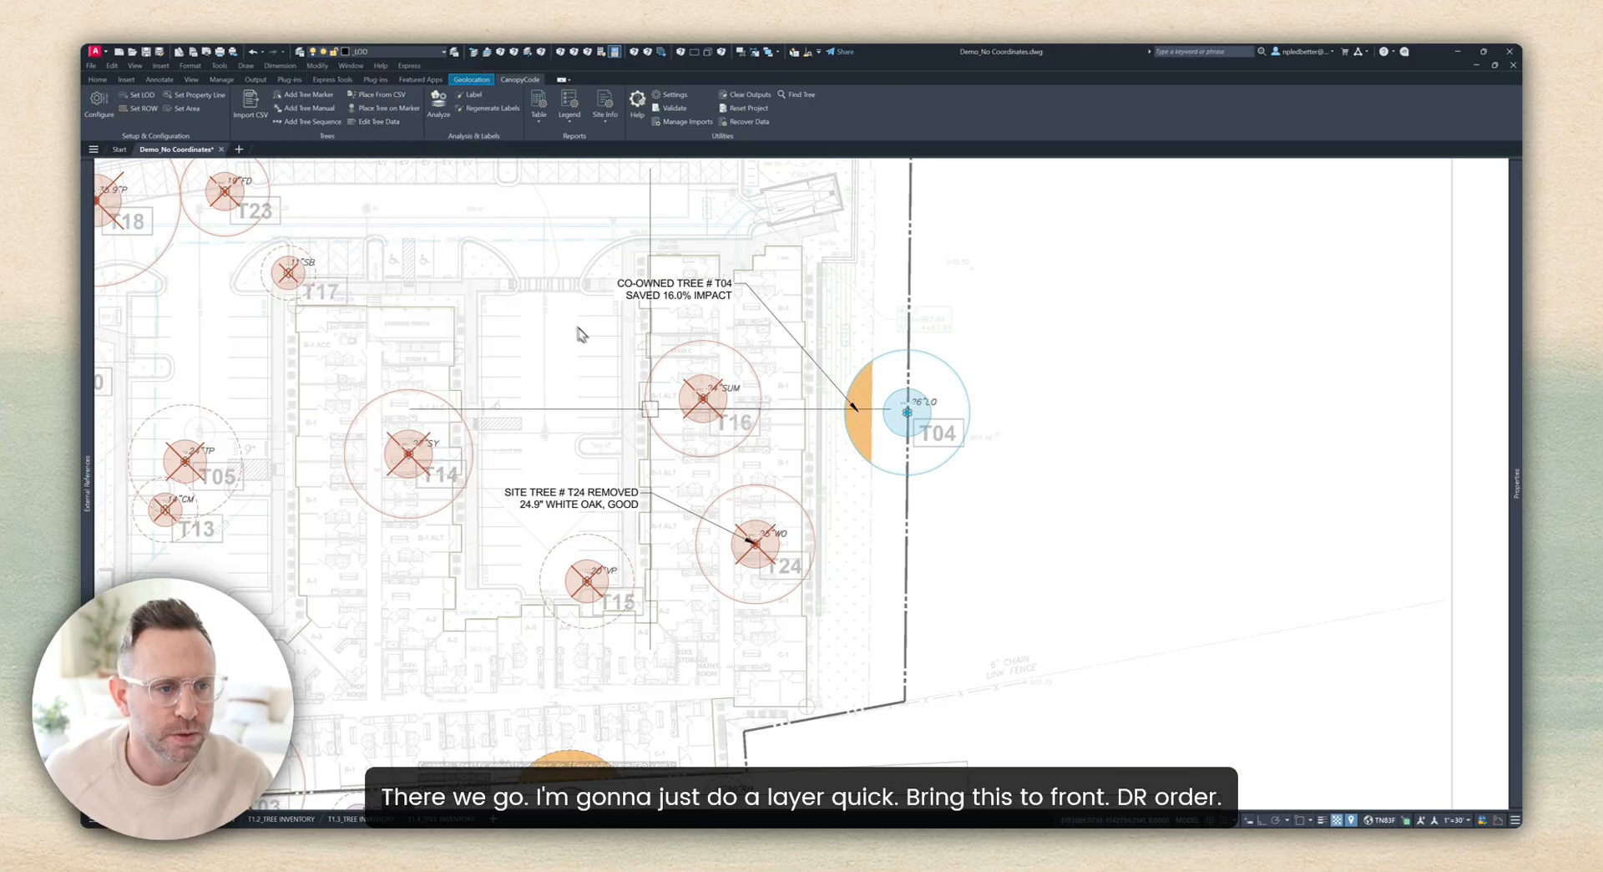
middle_click_drag(637, 407, 609, 398)
type("pl")
key("Return")
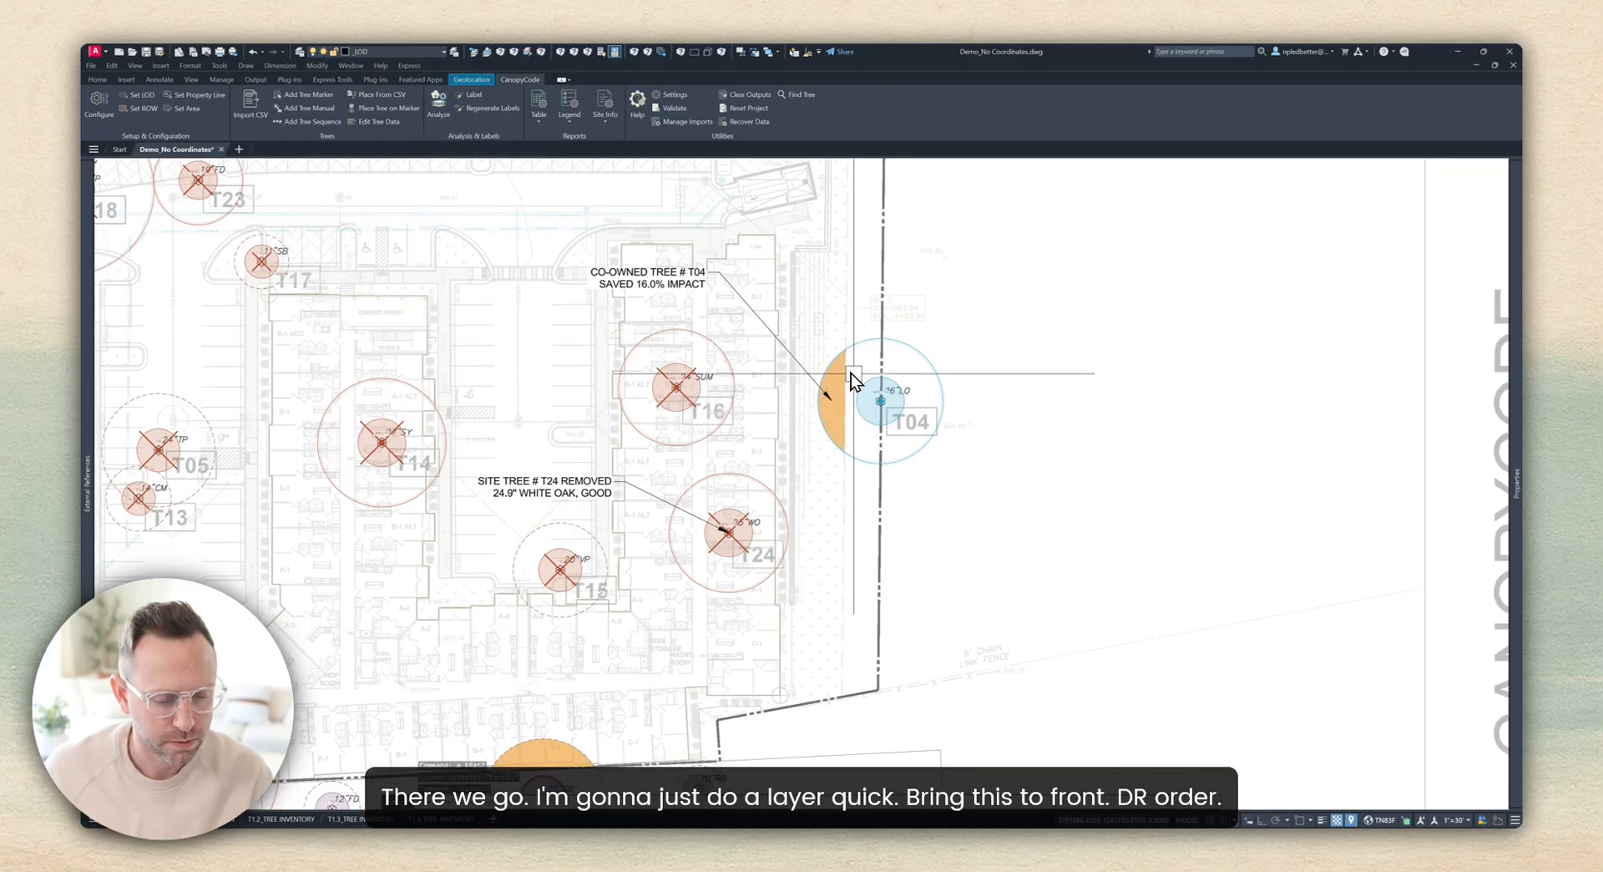
left_click(1063, 384)
left_click(1139, 314)
key("Return")
Step: Isolate the LOD layer using the helper polyline and bring the LOD boundary line to the front of the draw order
left_click(1099, 350)
type("layiso")
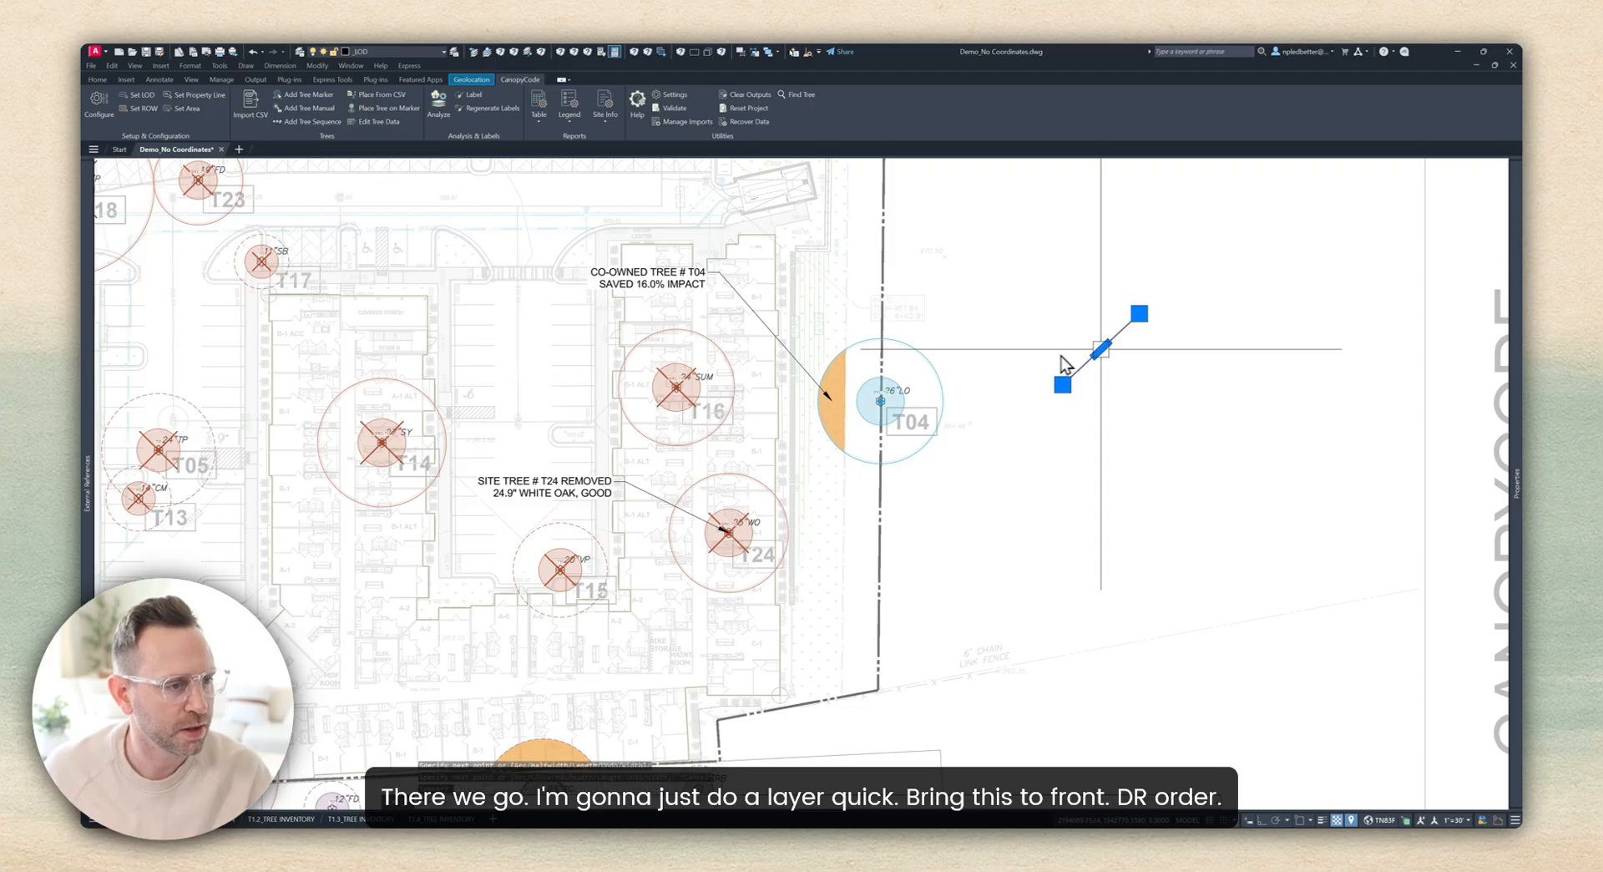
key("Return")
left_click(762, 383)
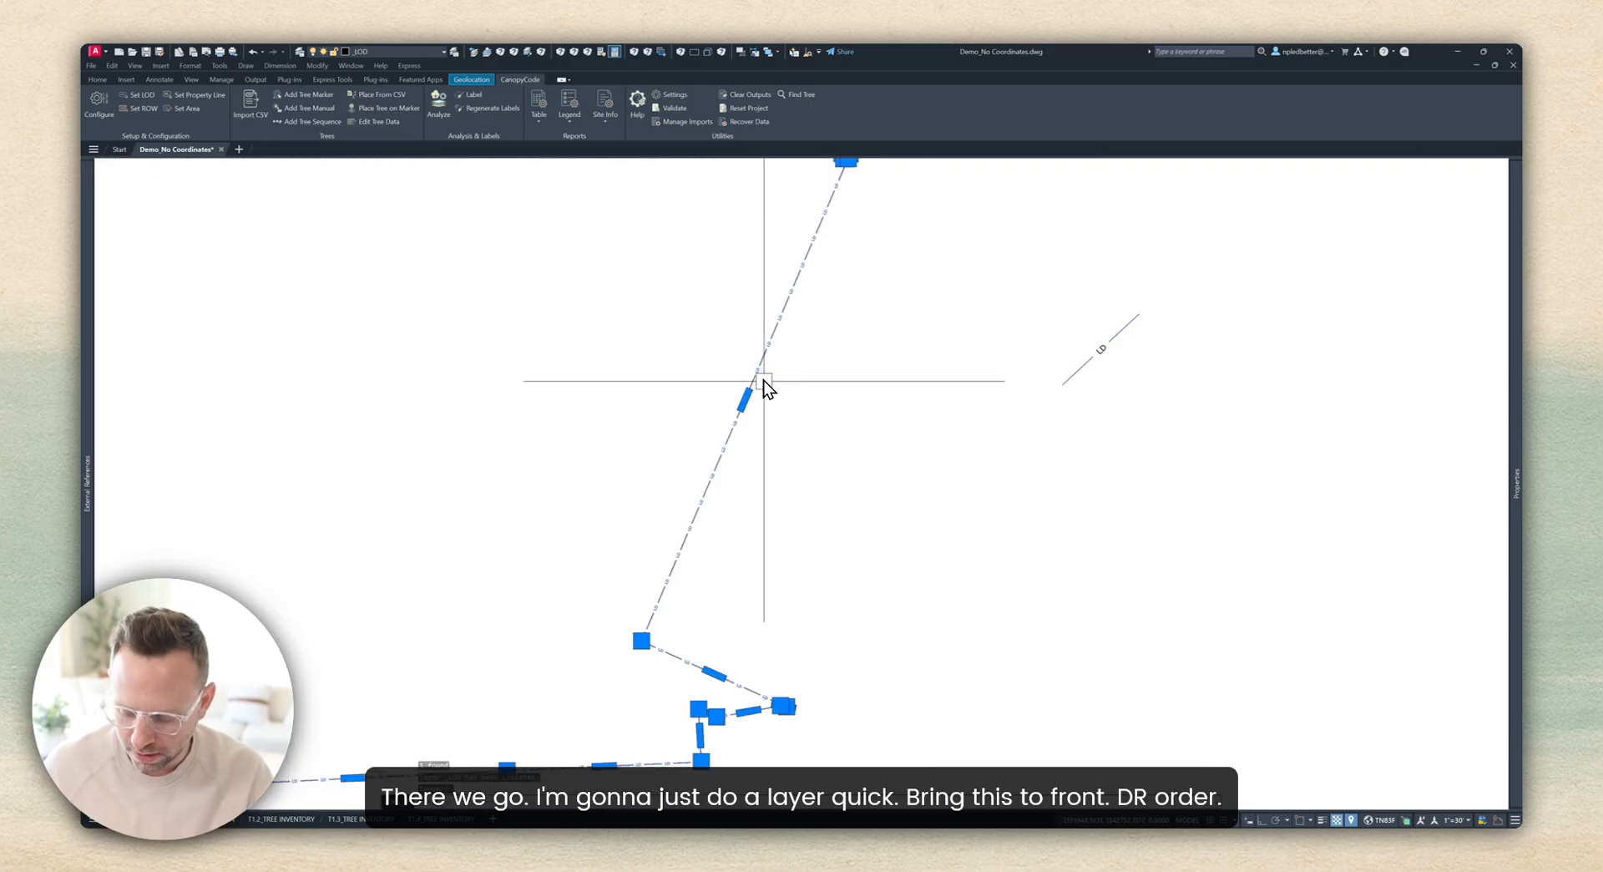
type("dr")
key("Return")
type("f")
key("Return")
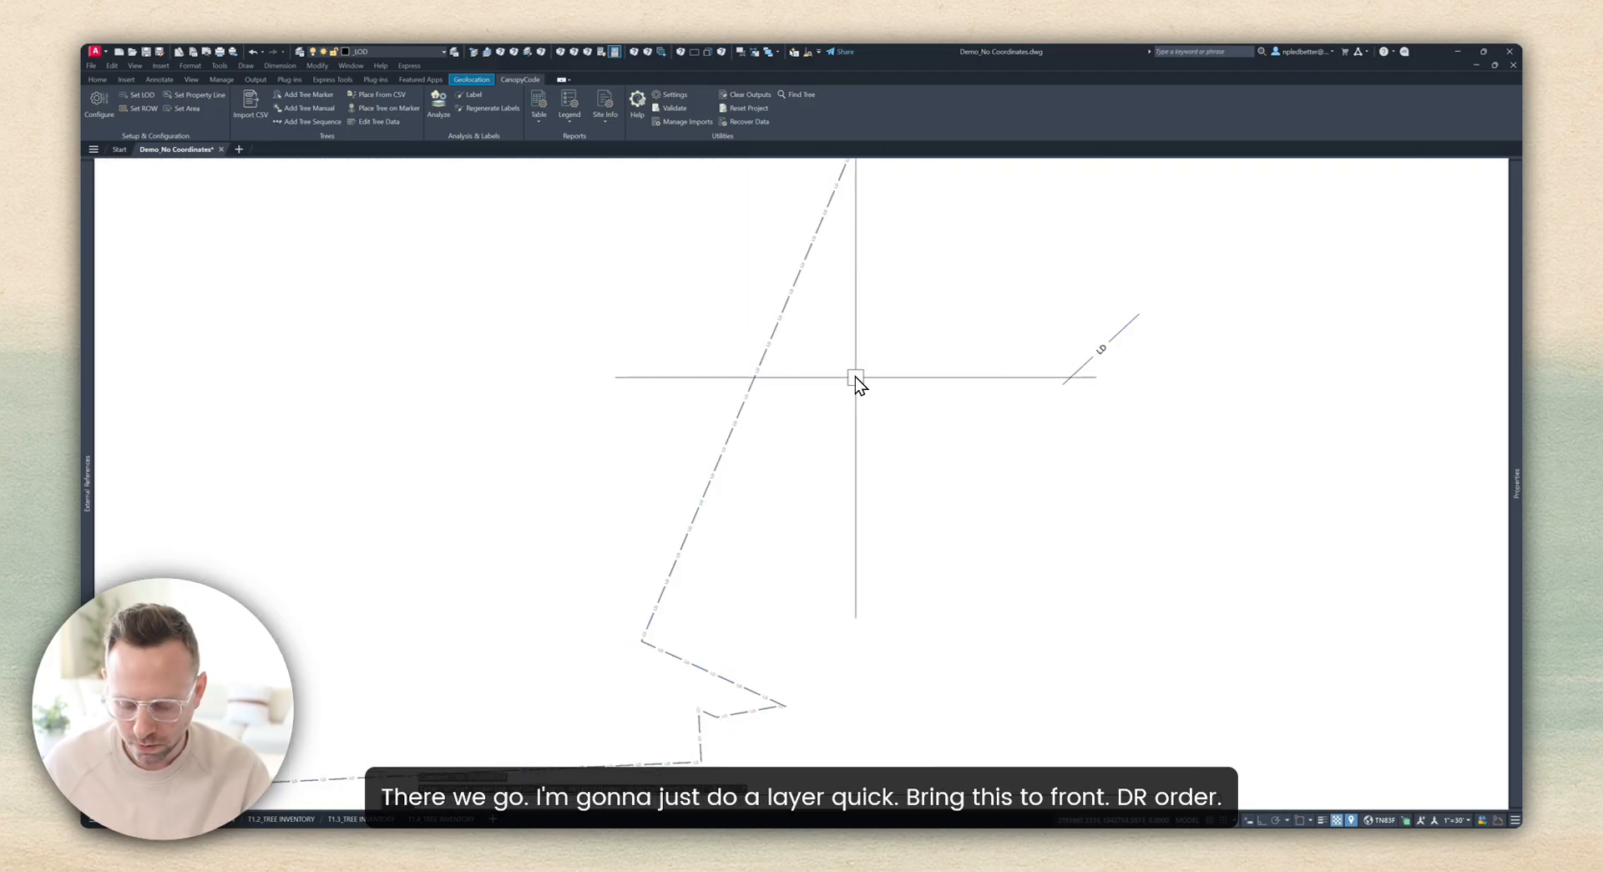
Step: Delete the helper polyline and end the layer isolation to restore all other layers
left_click(1077, 372)
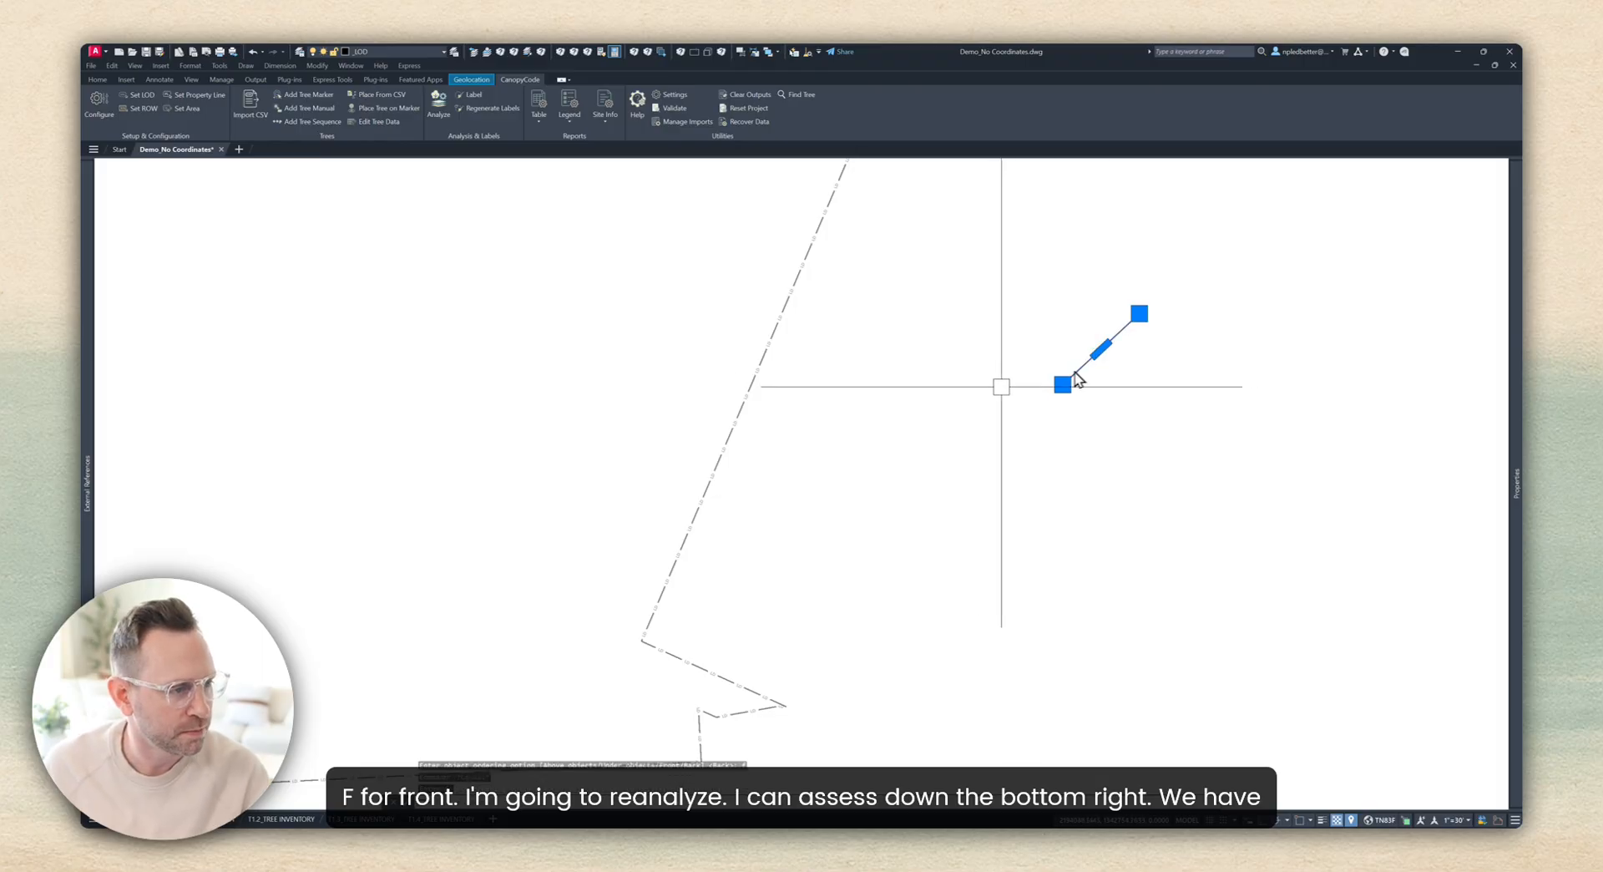
key("Delete")
type("layuniso")
key("Return")
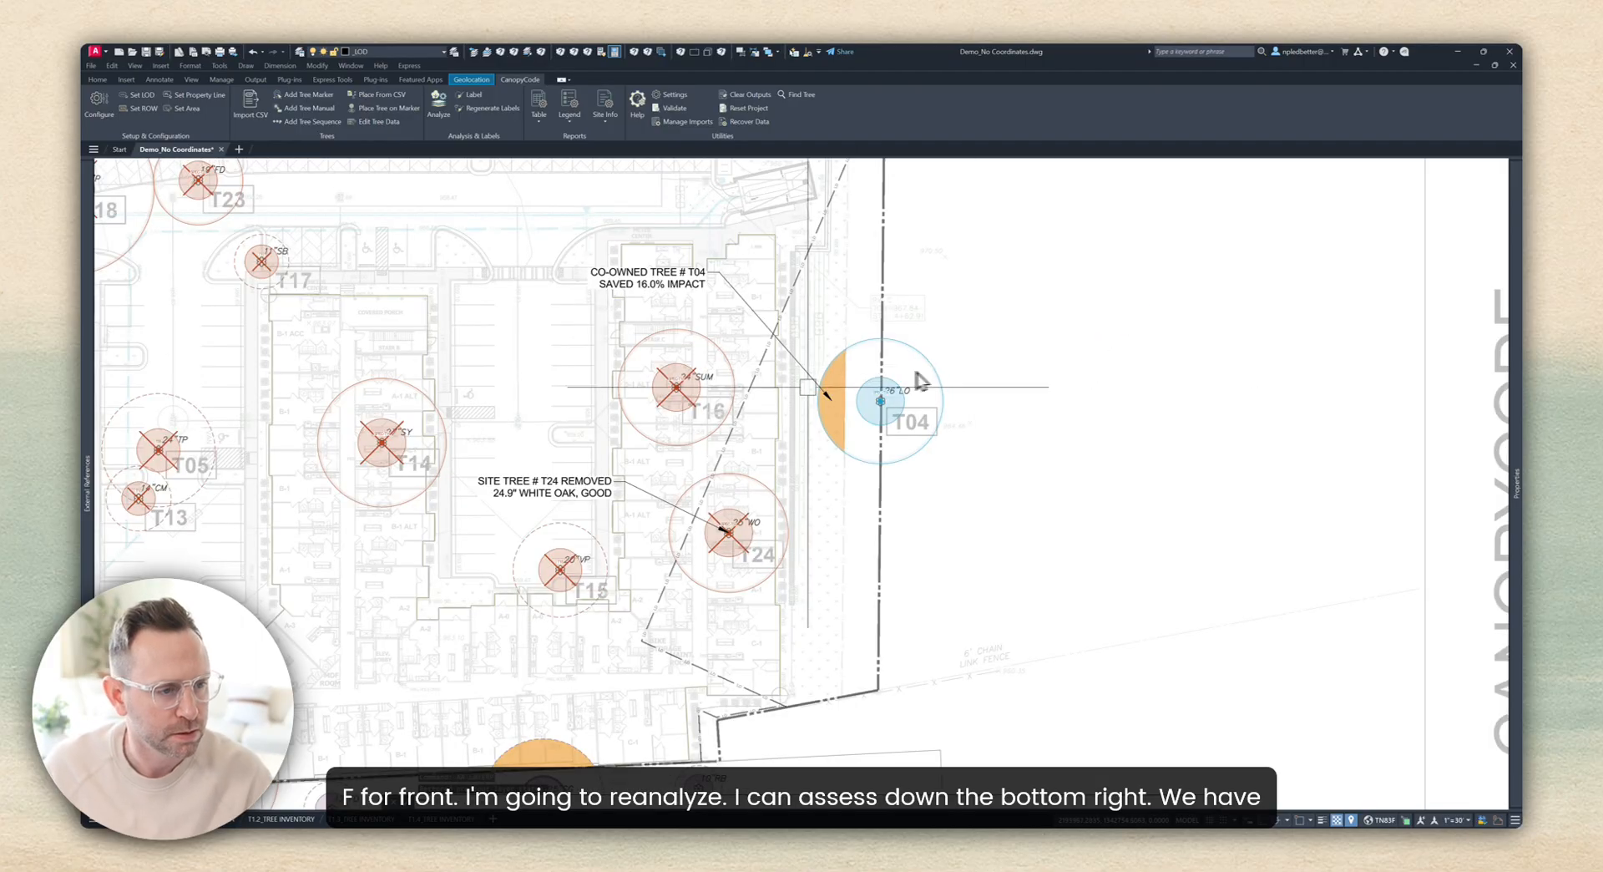
Step: Reanalyze the tree impacts against the reshaped LOD, remove the obsolete T04 impact label, and regenerate all outputs
middle_click_drag(724, 450, 810, 444)
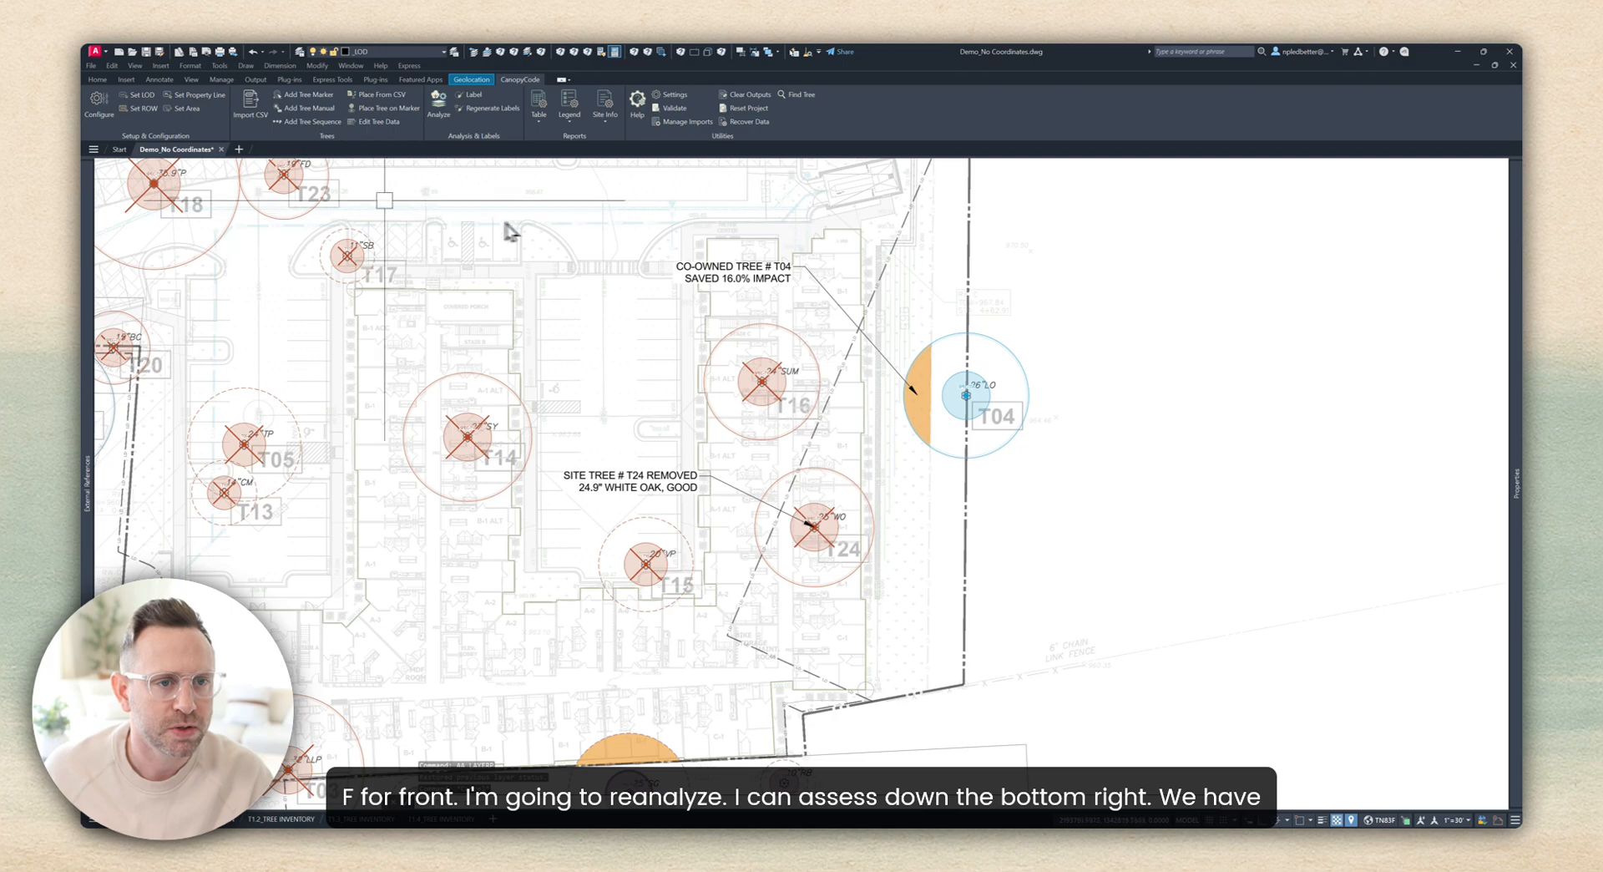
left_click(437, 102)
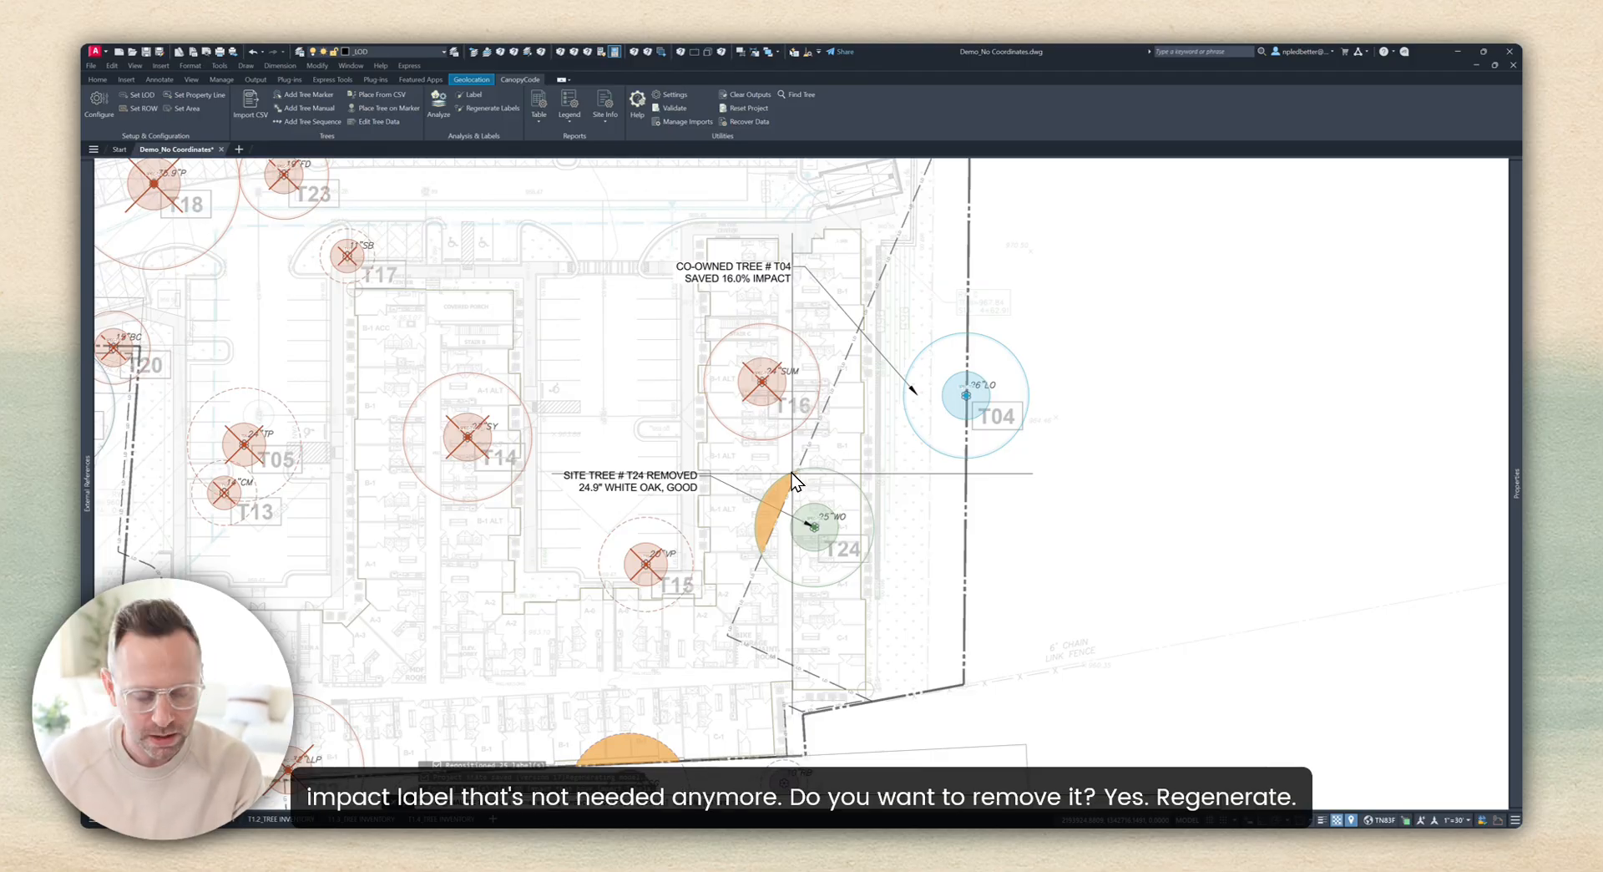
key("Return")
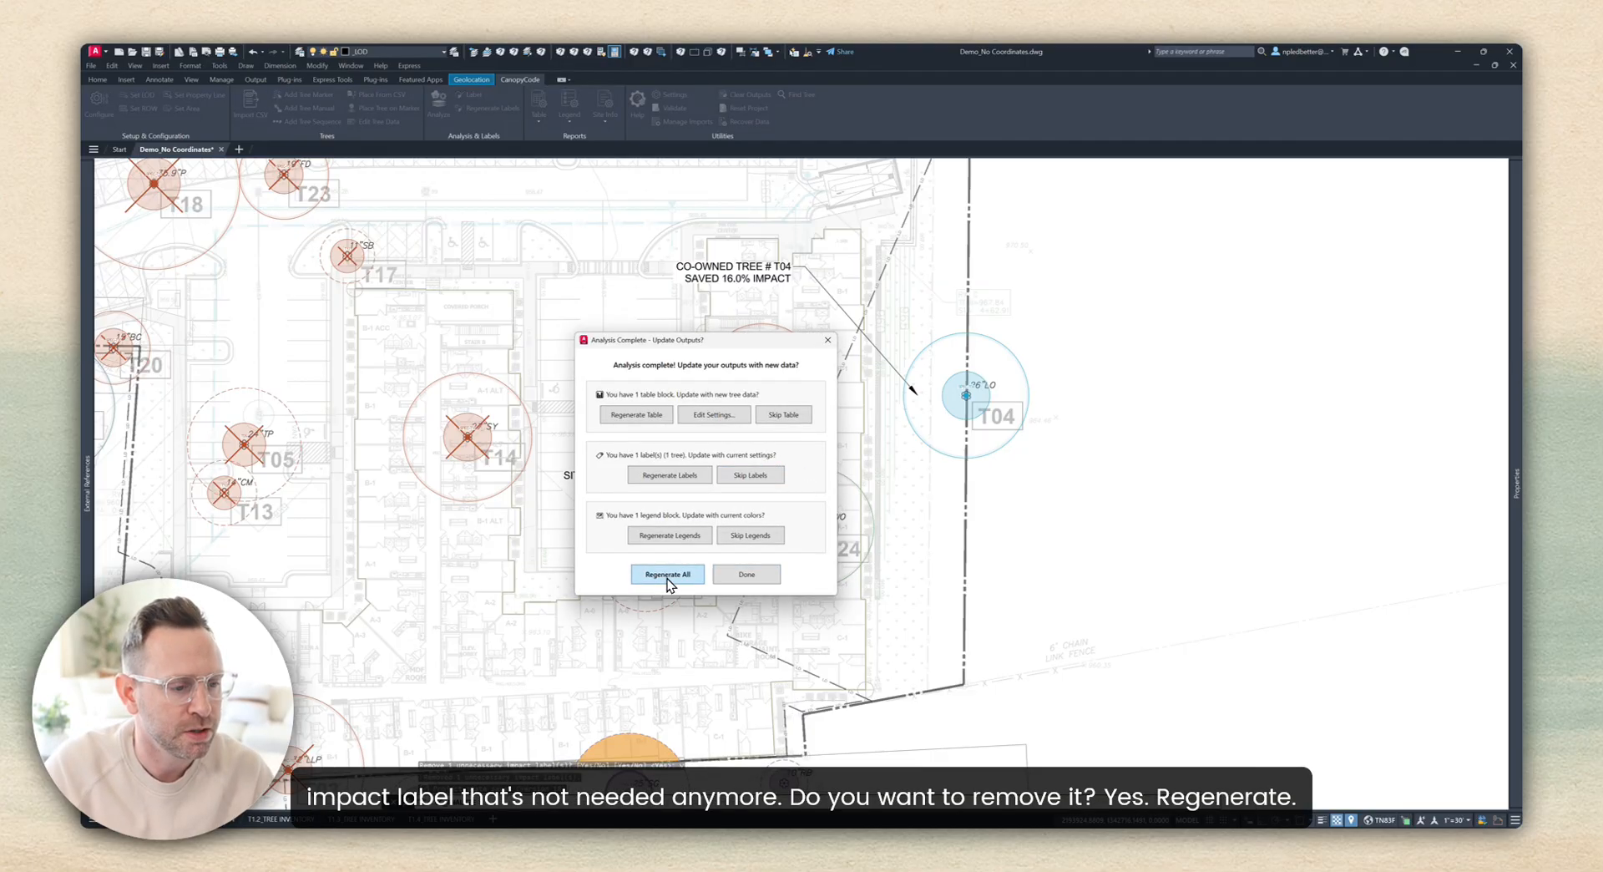
left_click(667, 574)
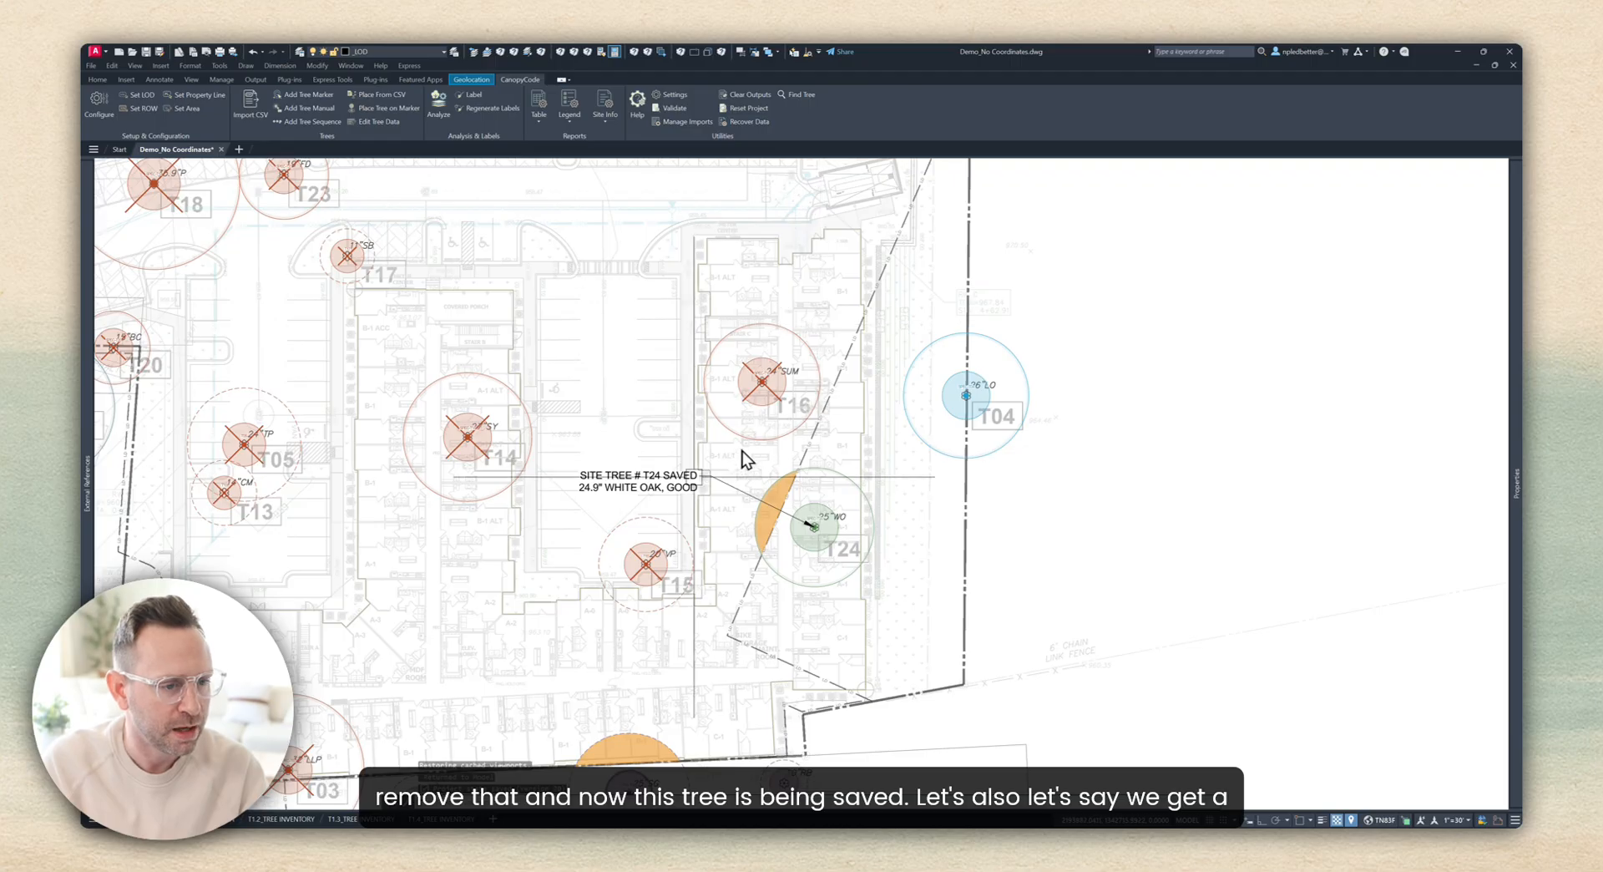
Step: Draw a large rectangle on the LOD layer as a new impact area around trees T05, T13, T14 and T17
scroll(765, 439, "down", 3)
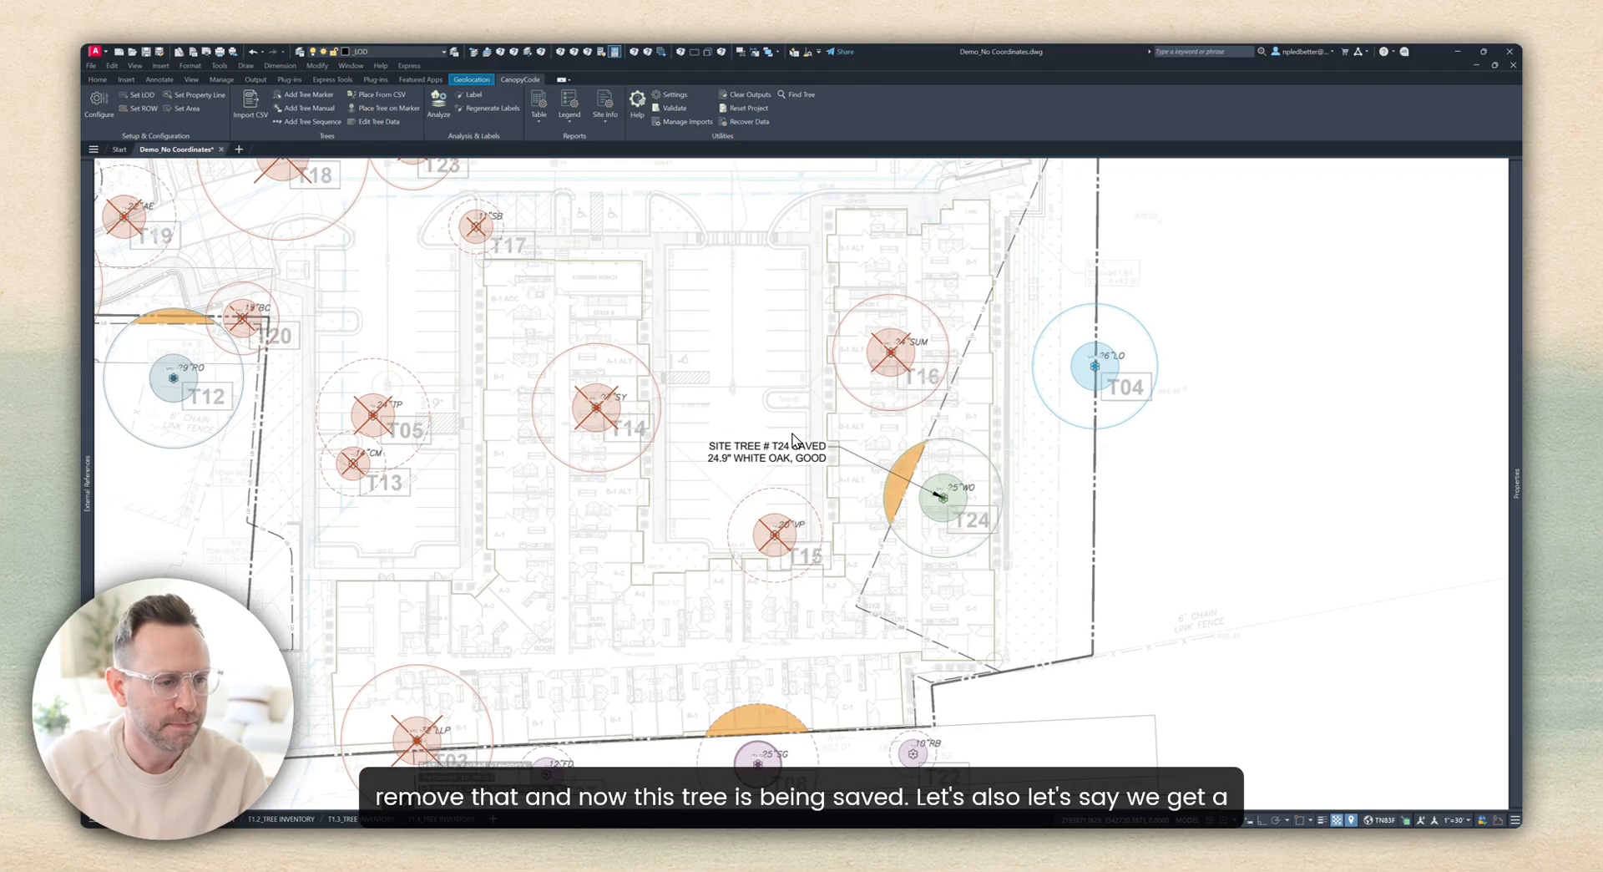
middle_click_drag(809, 391, 778, 401)
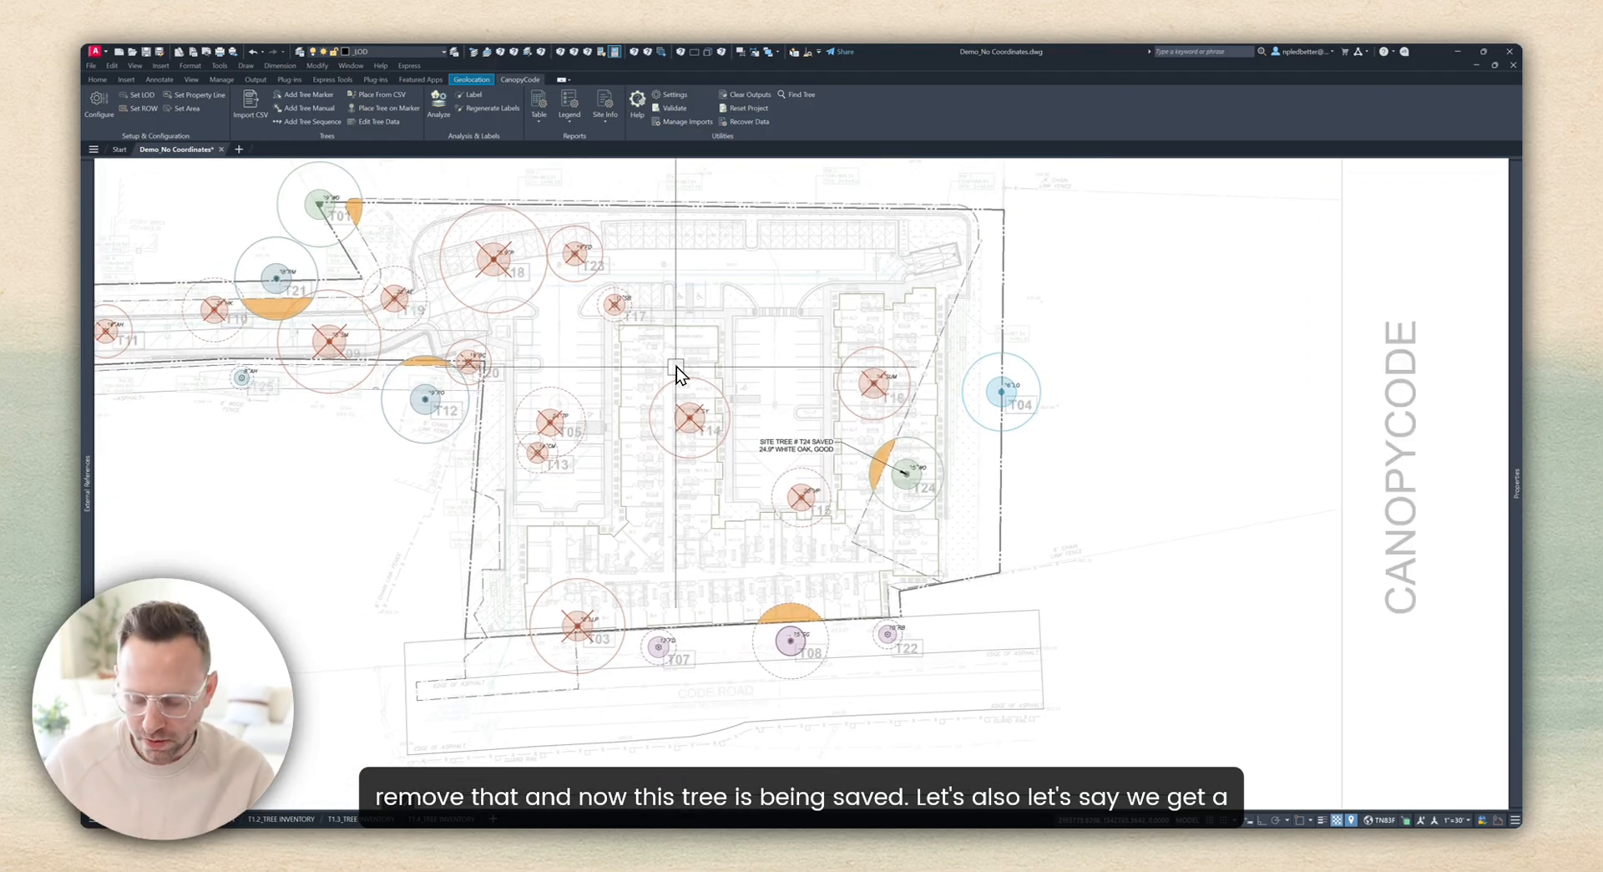
middle_click_drag(678, 374, 653, 368)
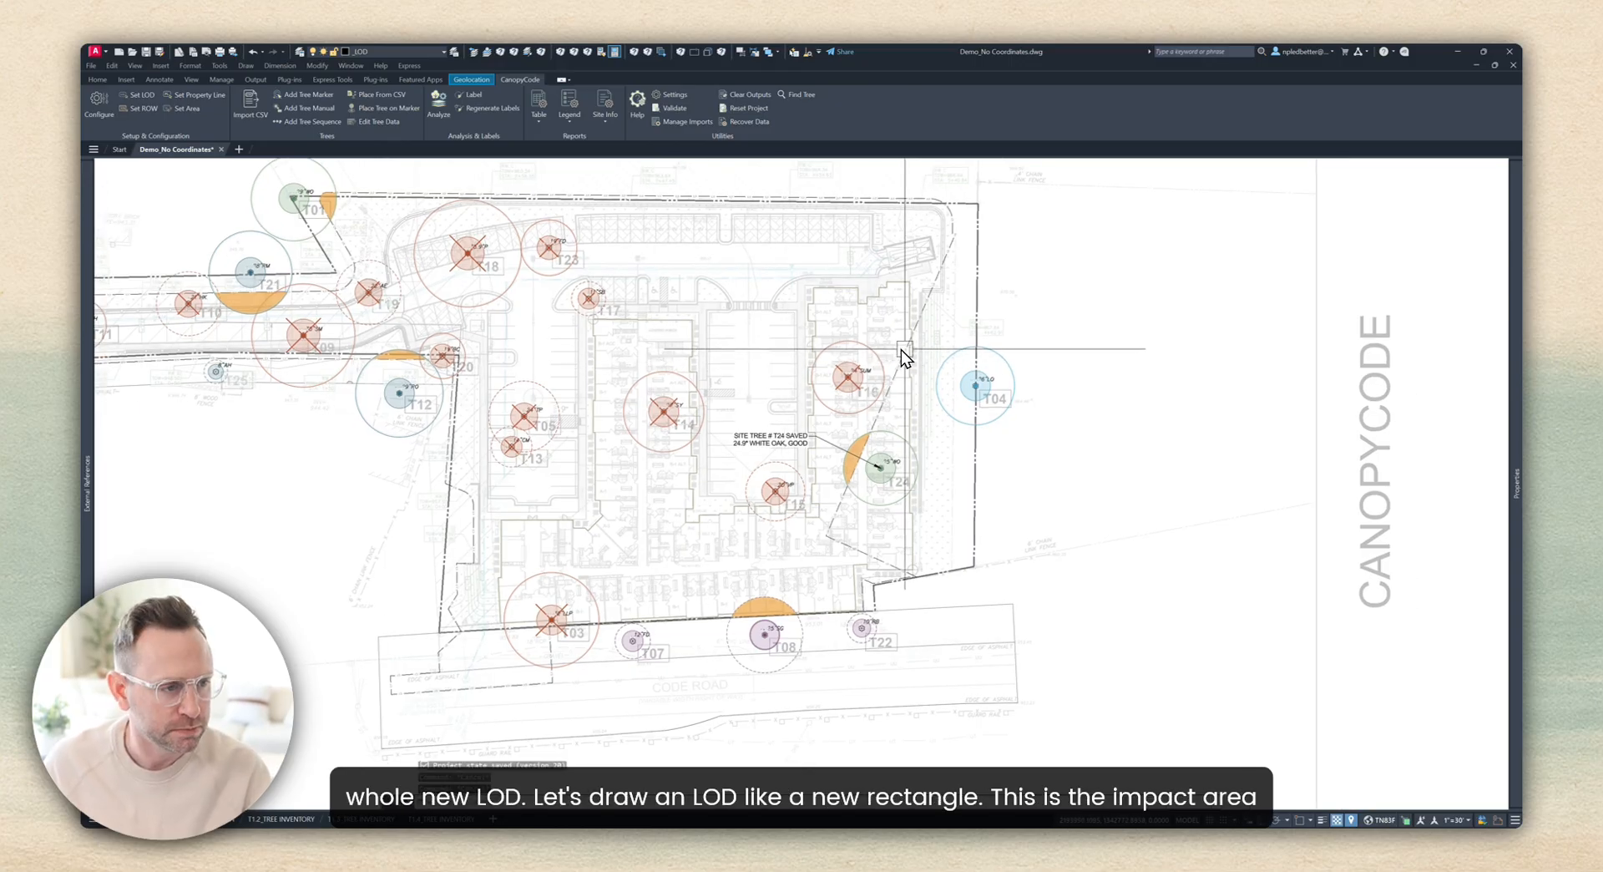
key("Escape")
key("Escape")
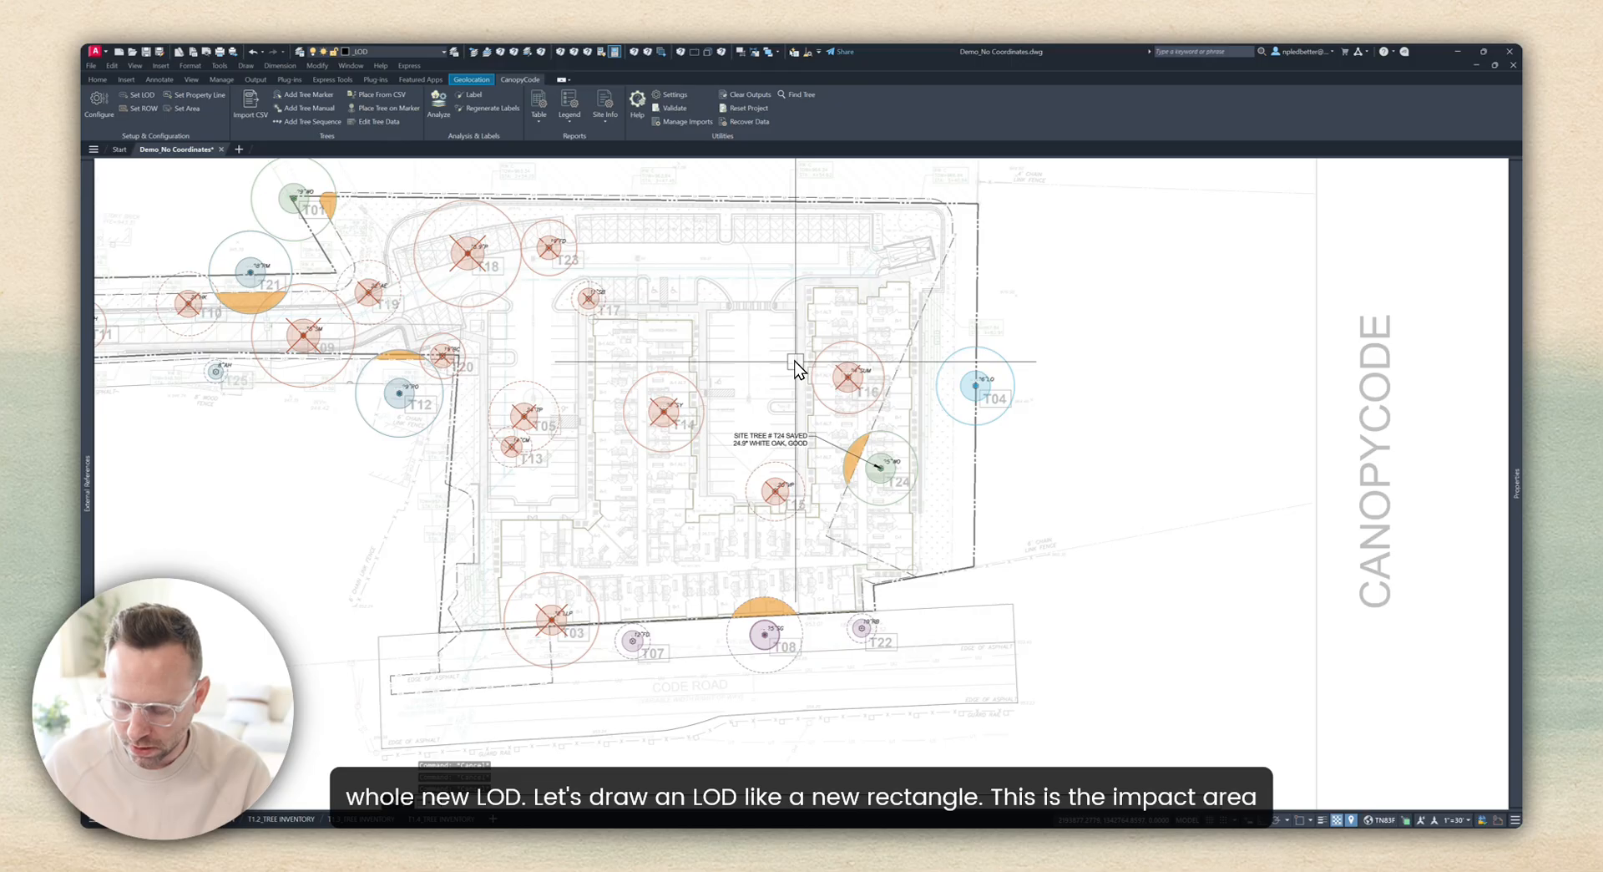
type("rec")
key("Return")
left_click(792, 278)
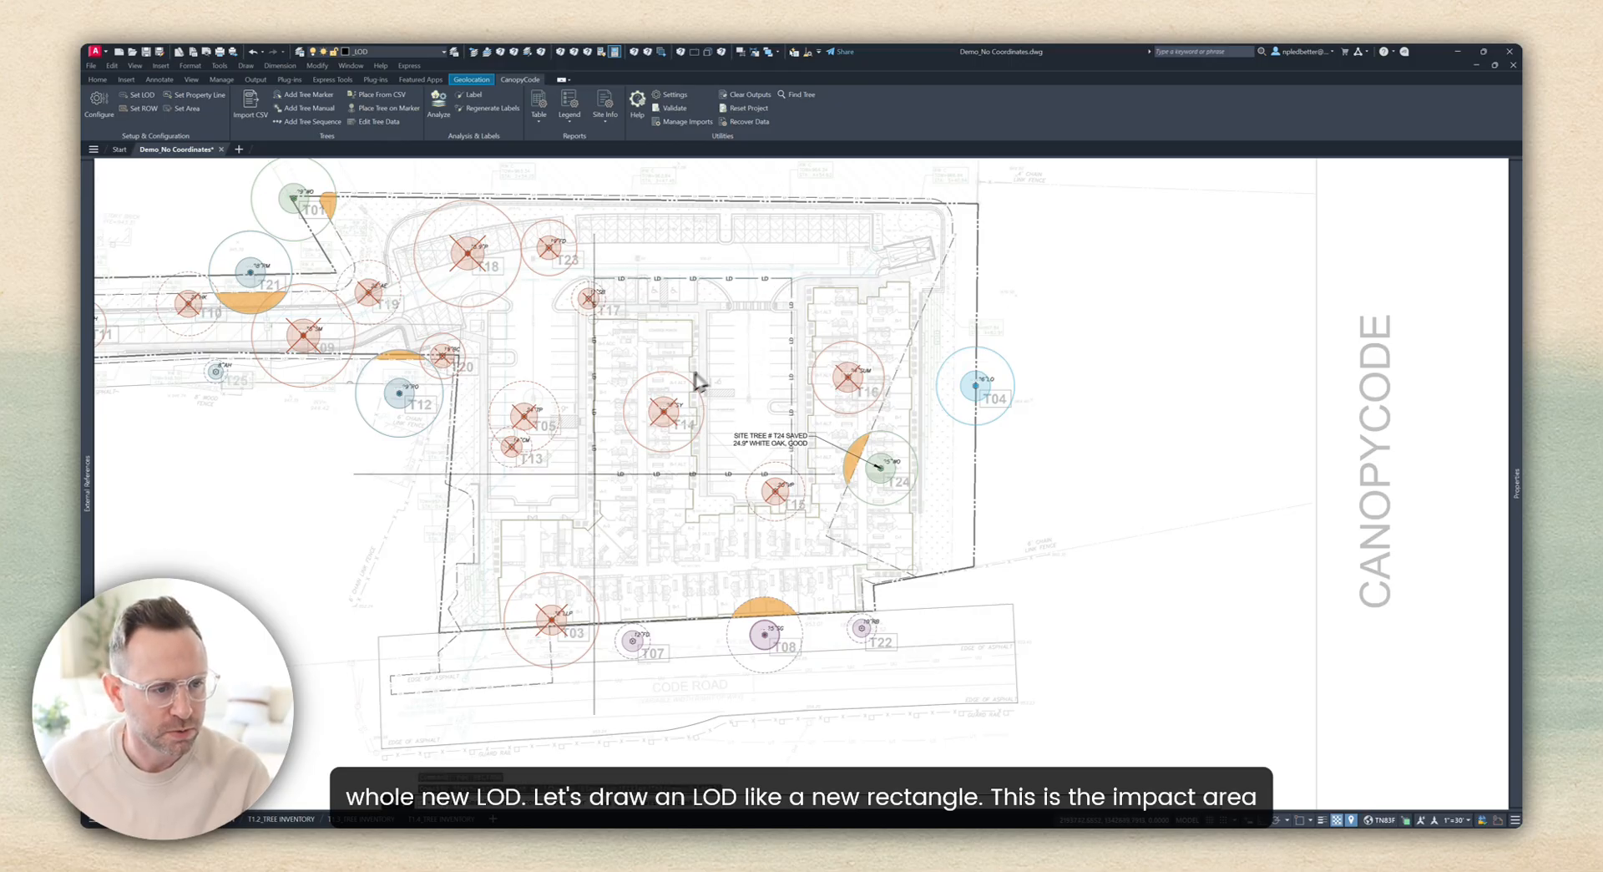
left_click(482, 576)
Step: Draw a smaller rectangle around tree T14 inside the new impact area
key("Return")
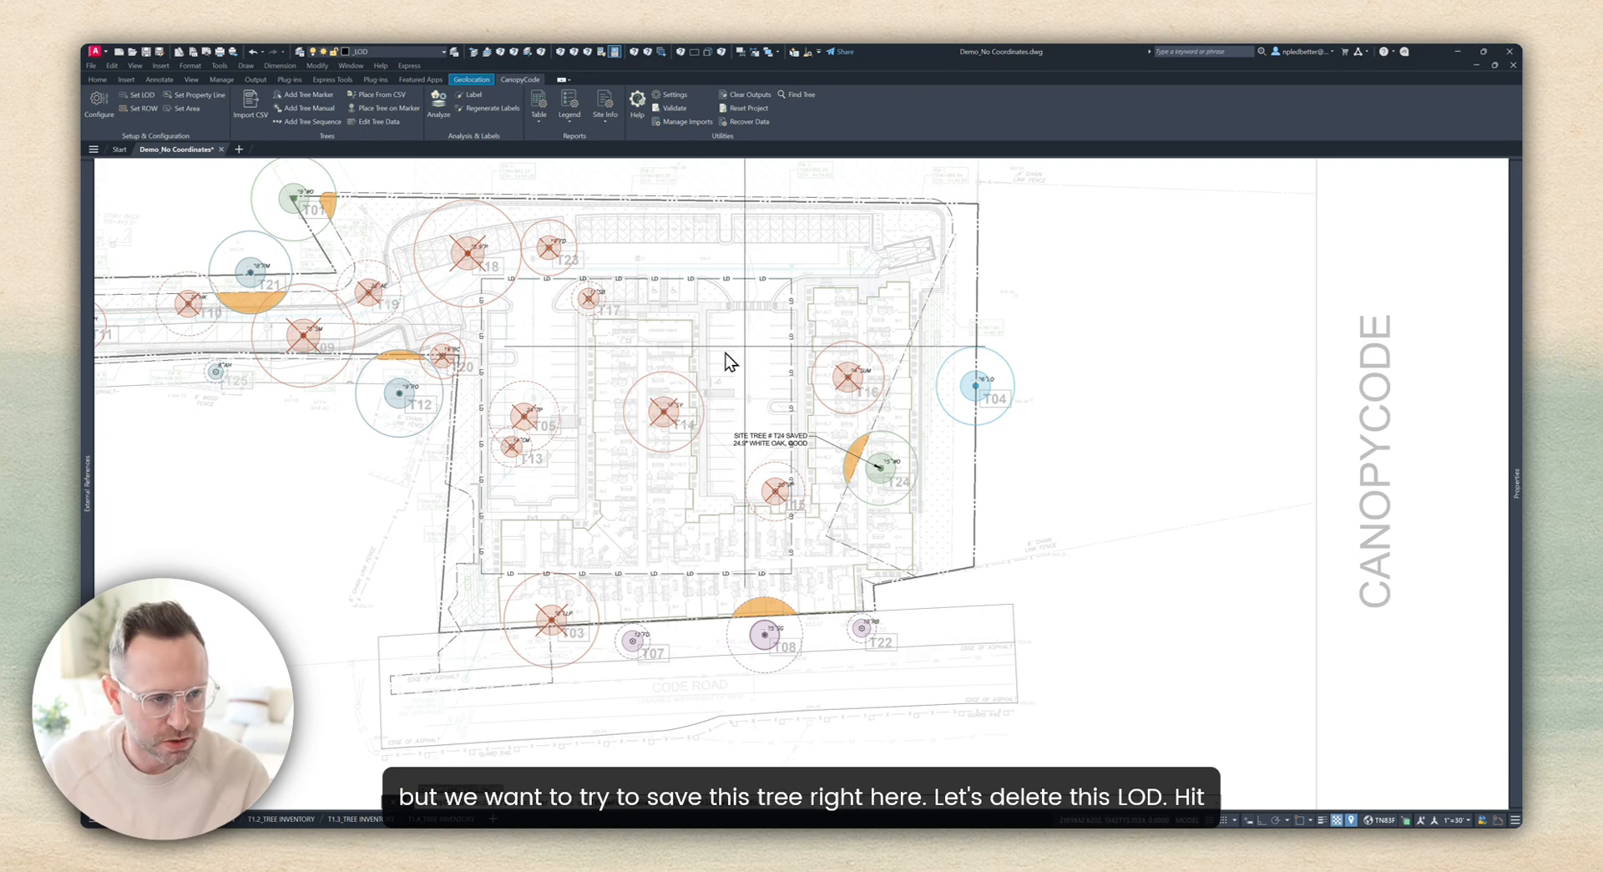
left_click(732, 341)
left_click(608, 443)
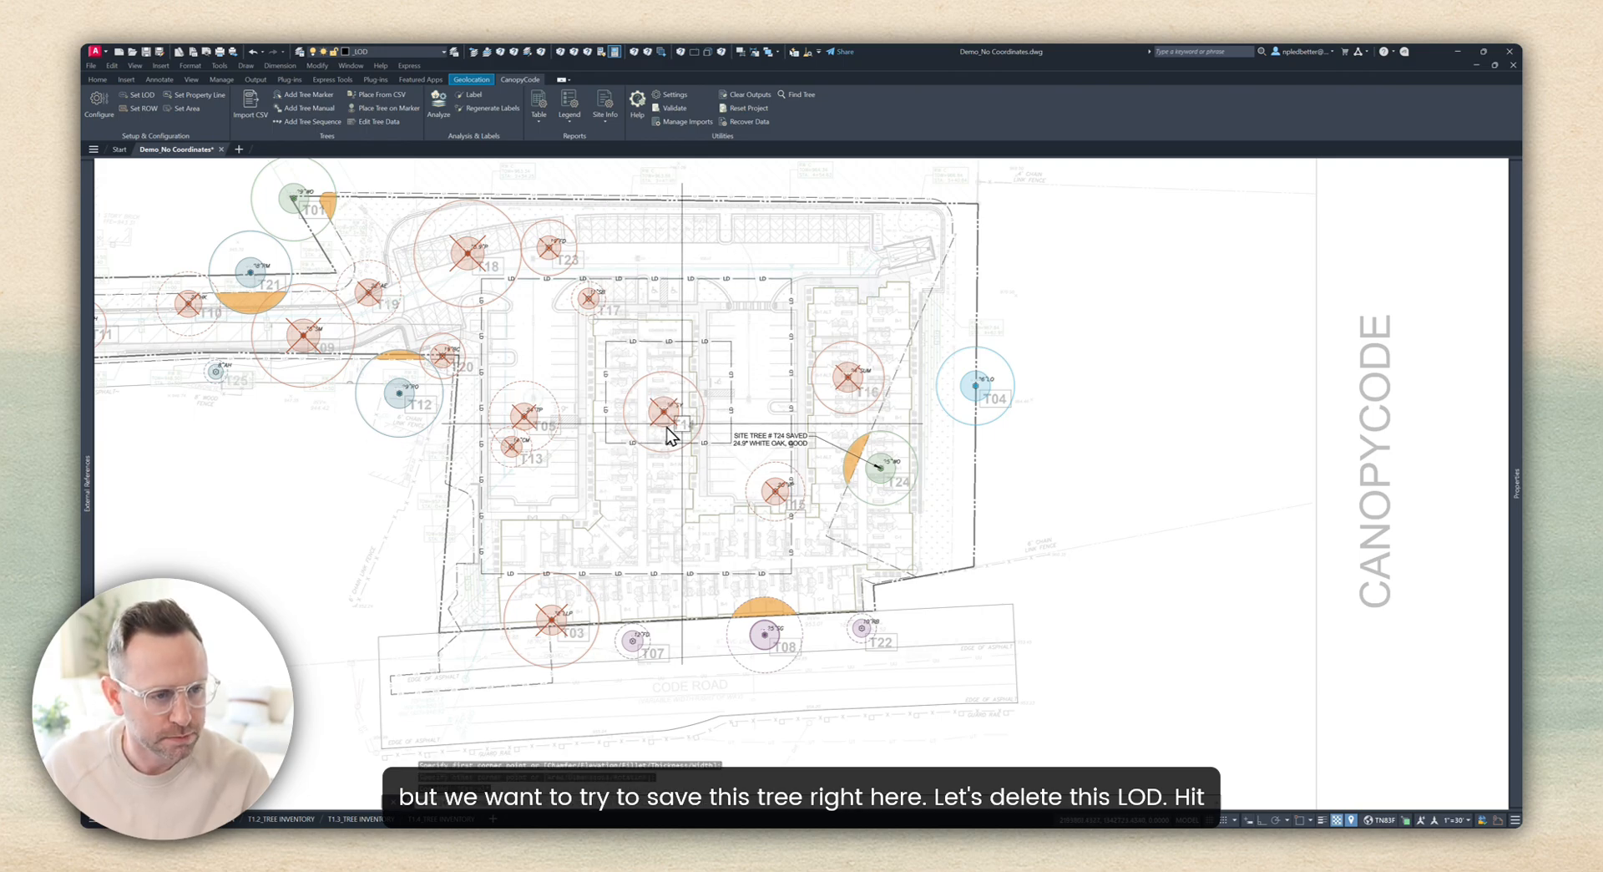
Step: Delete the old LOD boundary polyline that passes beside tree T24
middle_click_drag(906, 368, 925, 368)
left_click(925, 338)
key("Escape")
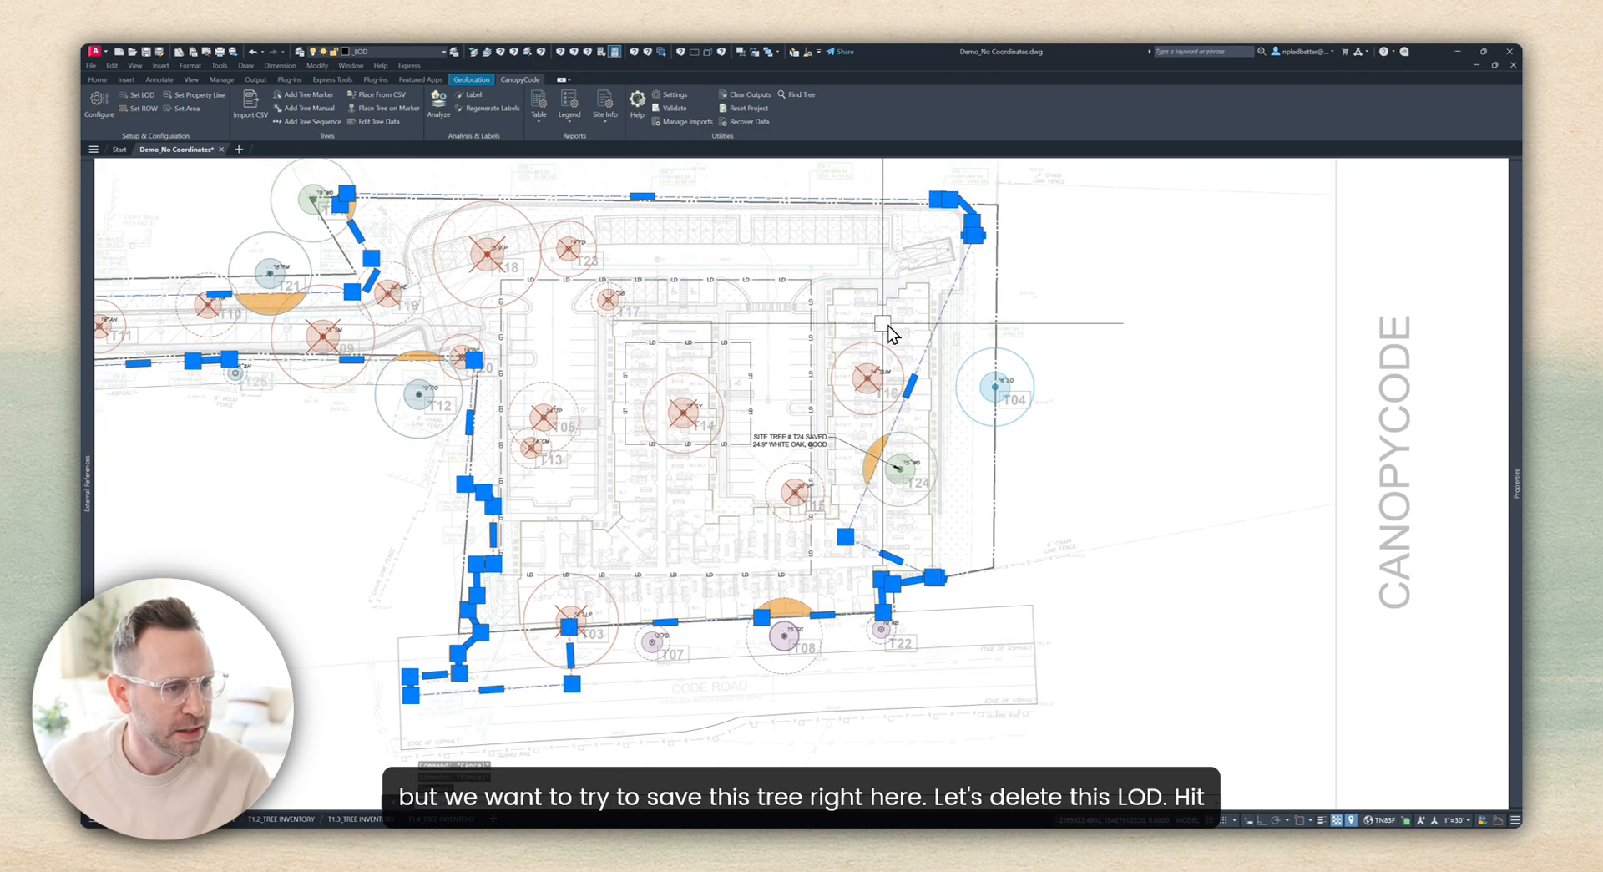
key("Delete")
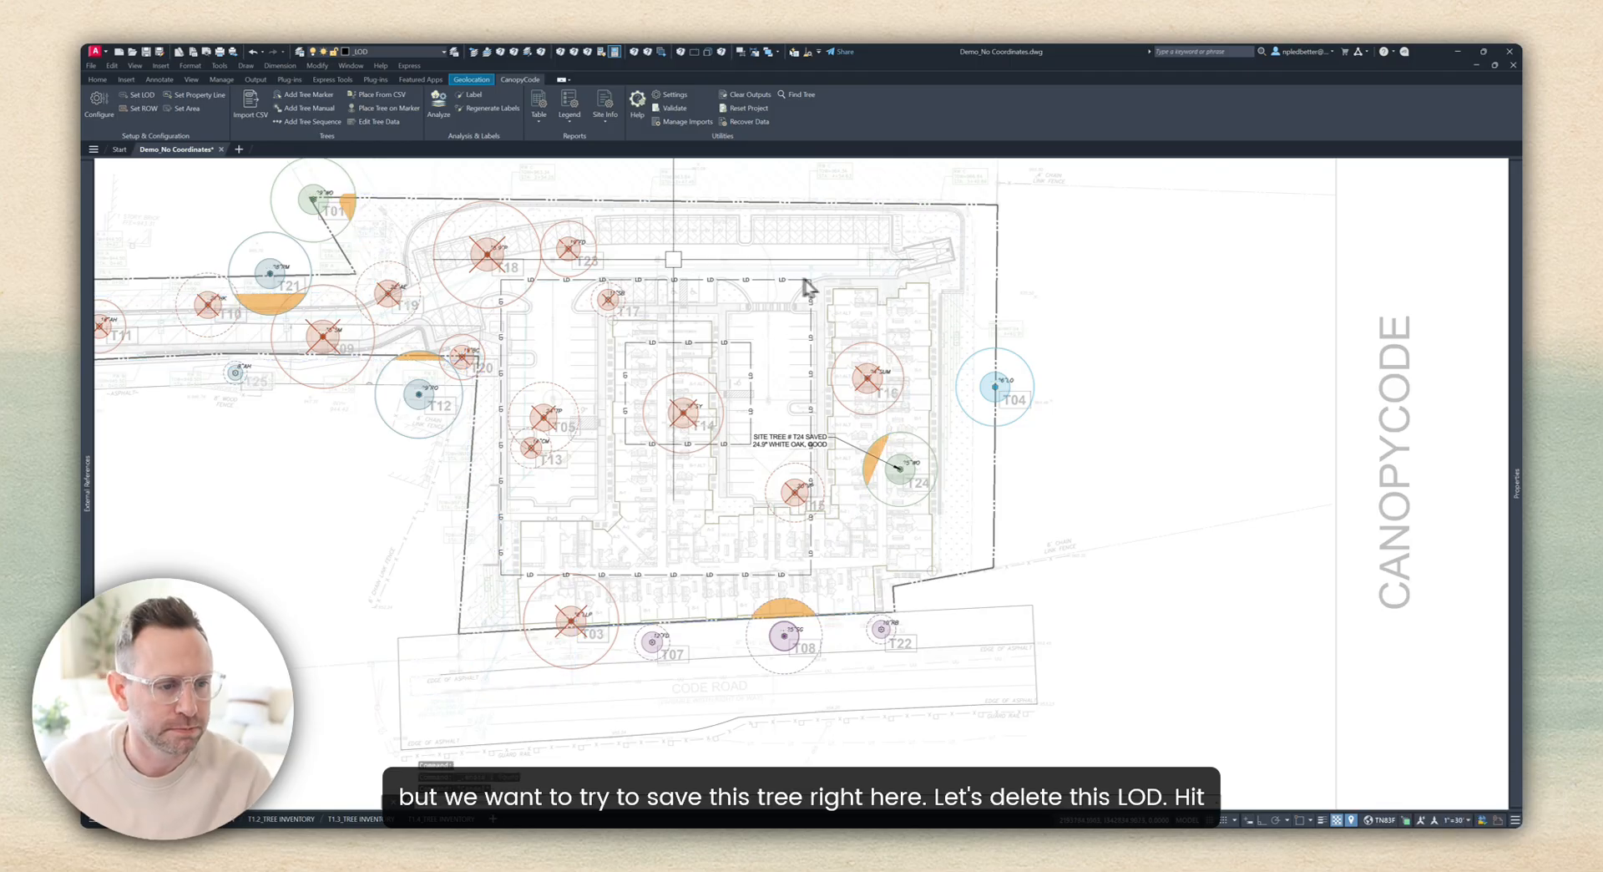
Step: Clear the stored LOD references with Set LOD and set the large outer rectangle as the first LOD
left_click(139, 96)
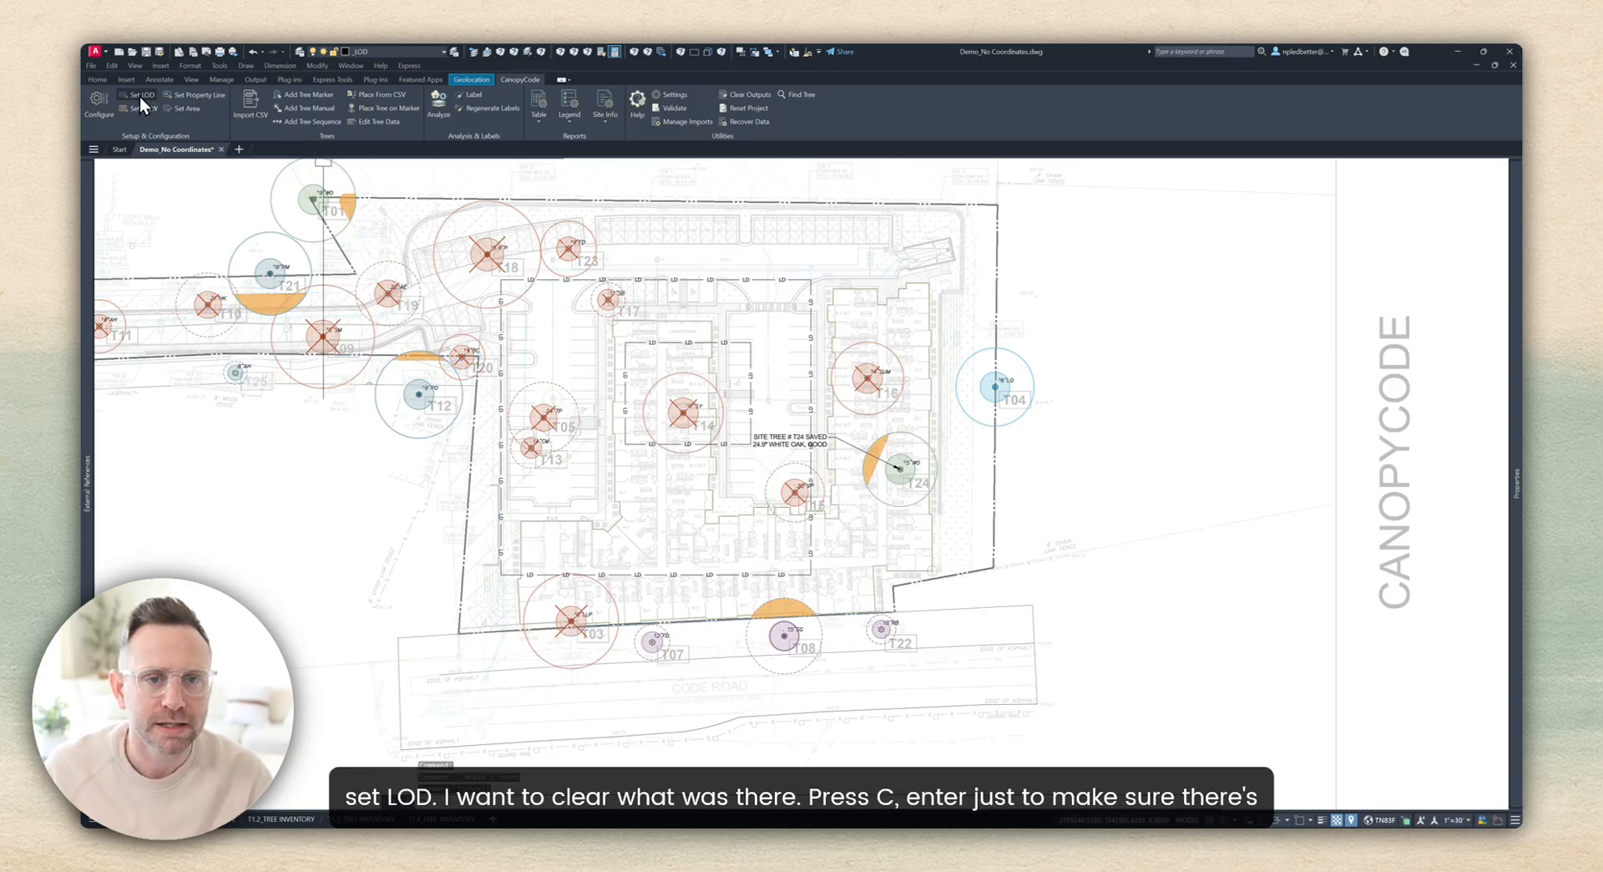
left_click(711, 365)
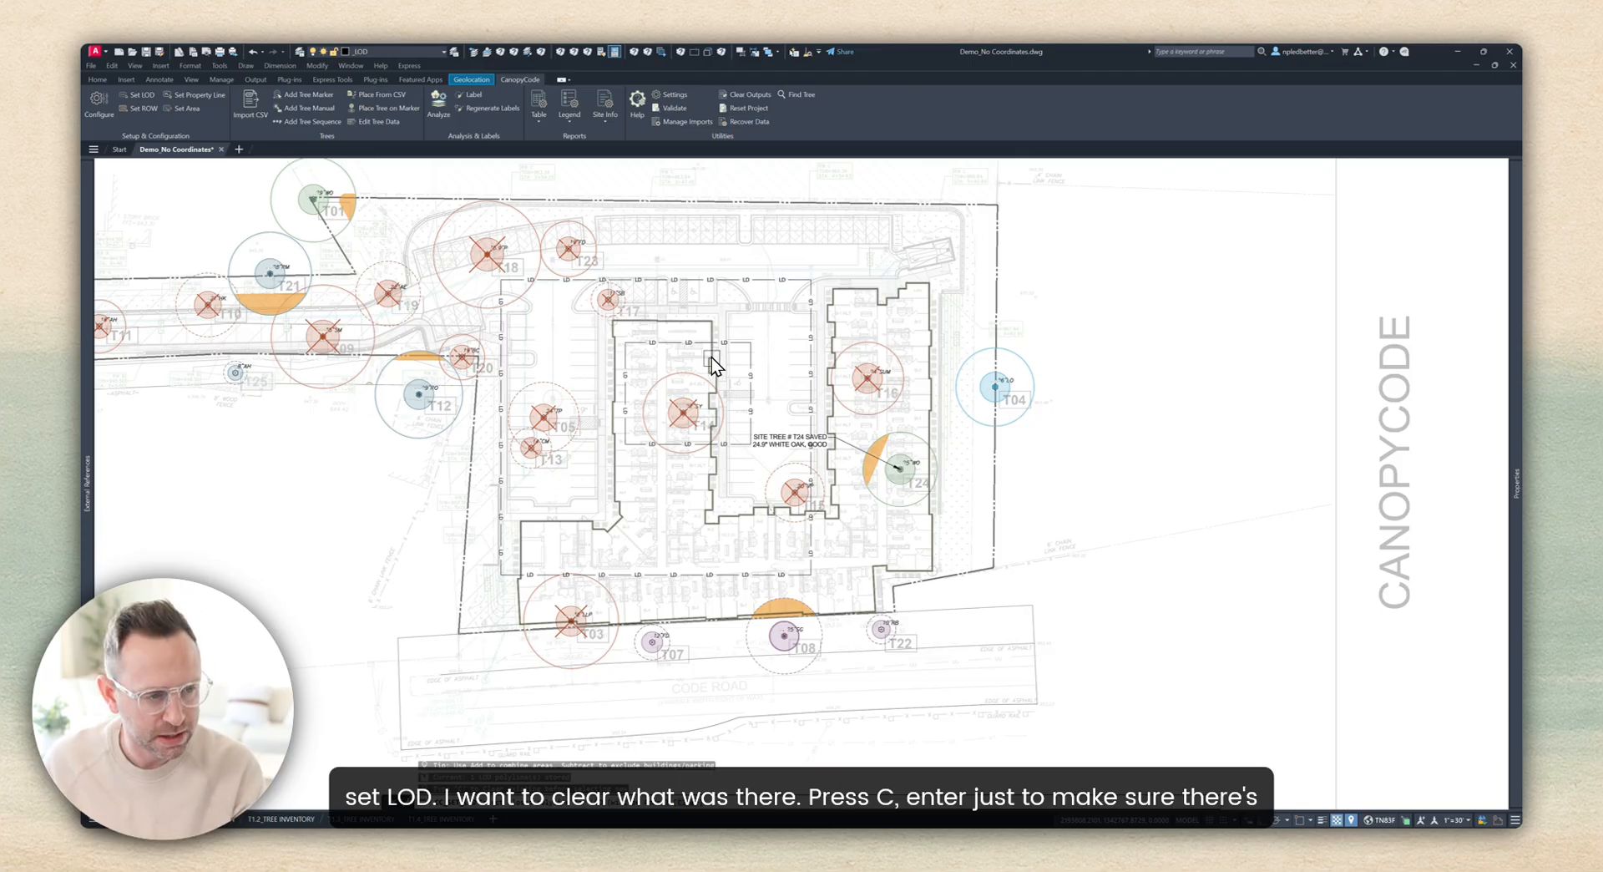
type("c")
key("Return")
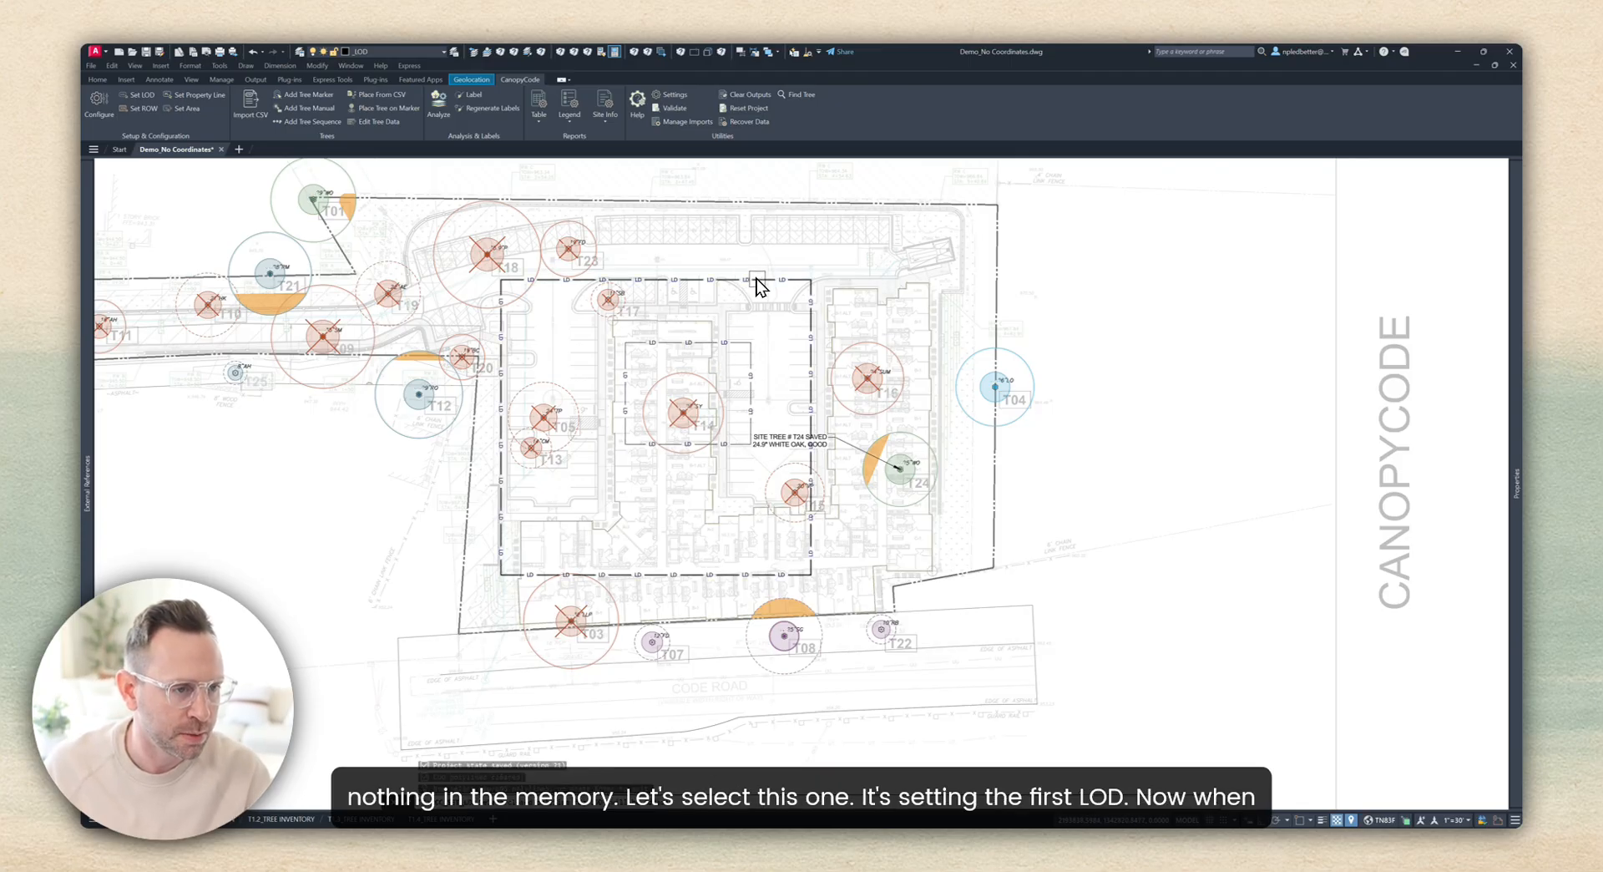
left_click(756, 279)
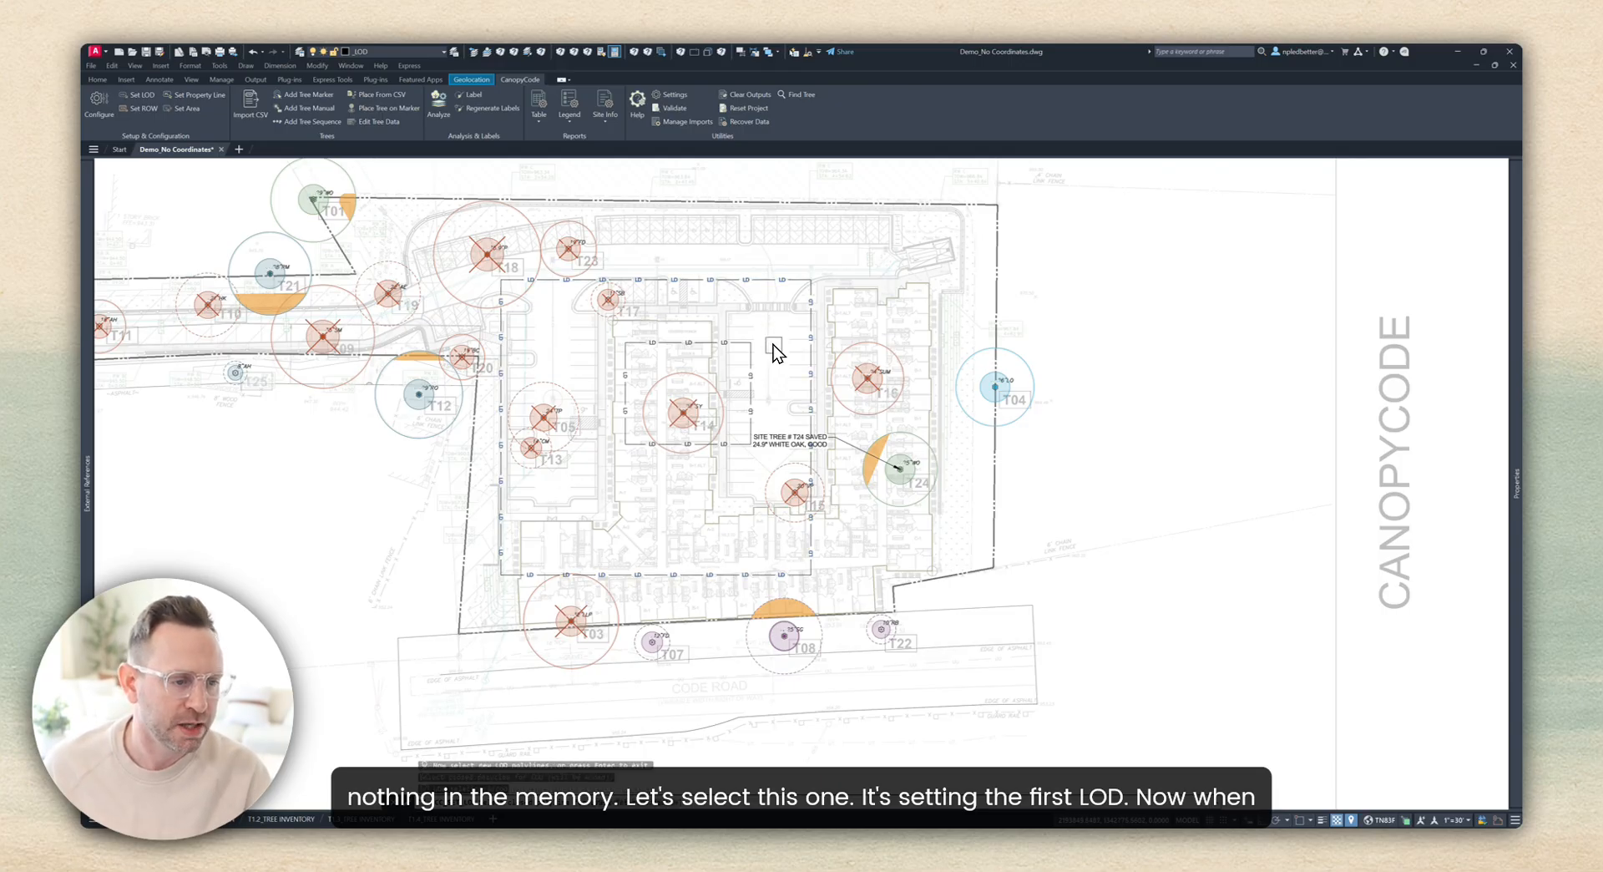
Step: Subtract the inner rectangle around T14 from the LOD area and finish the LOD selection
left_click(751, 361)
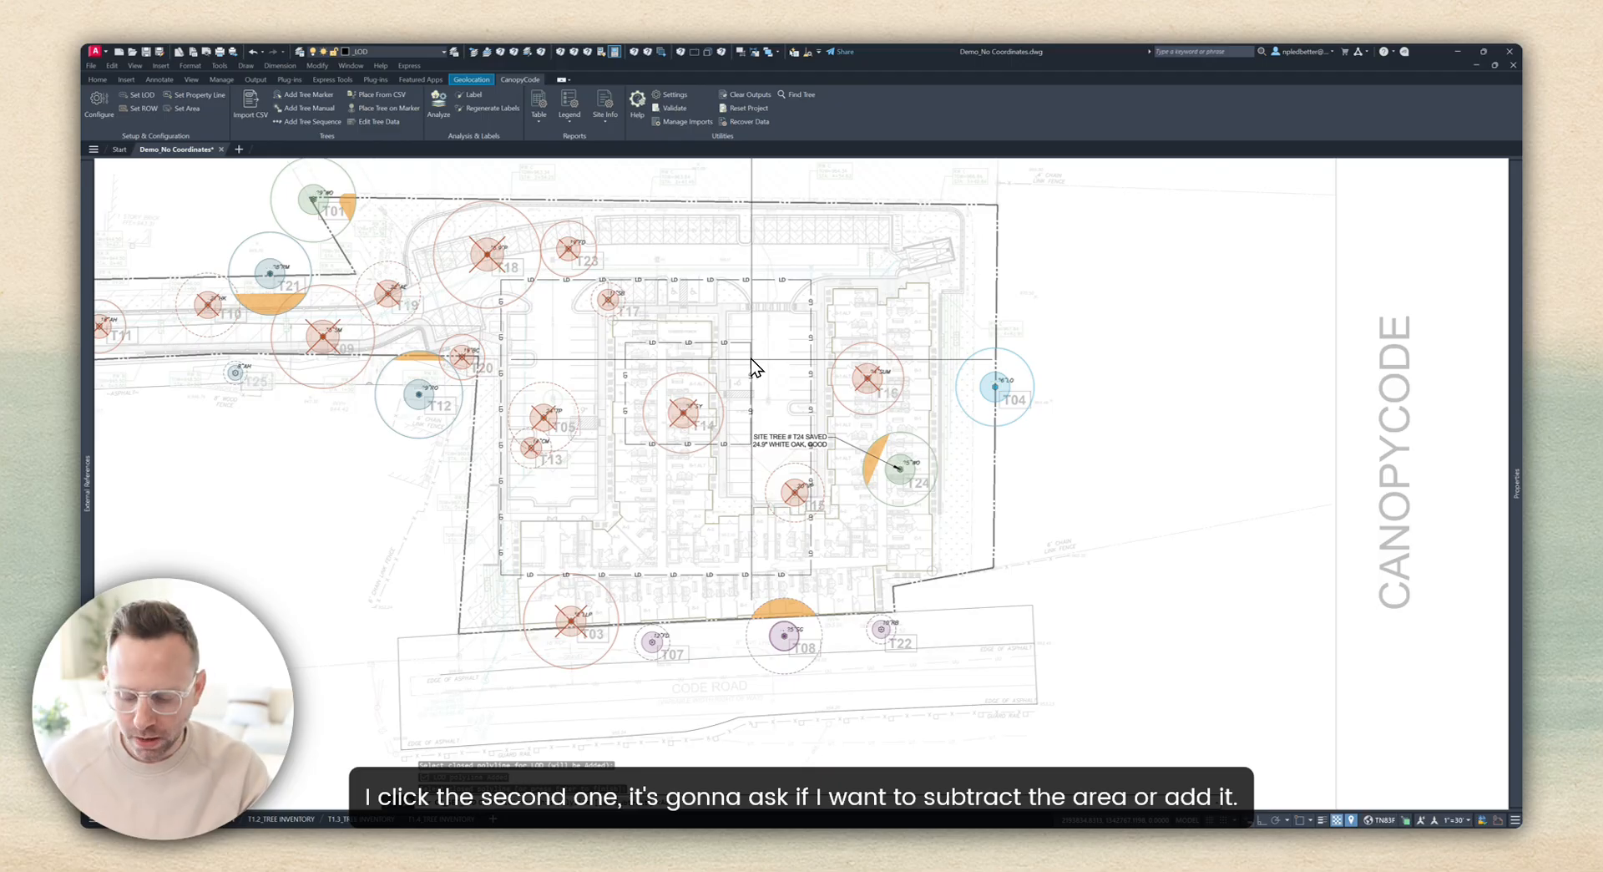
key("Return")
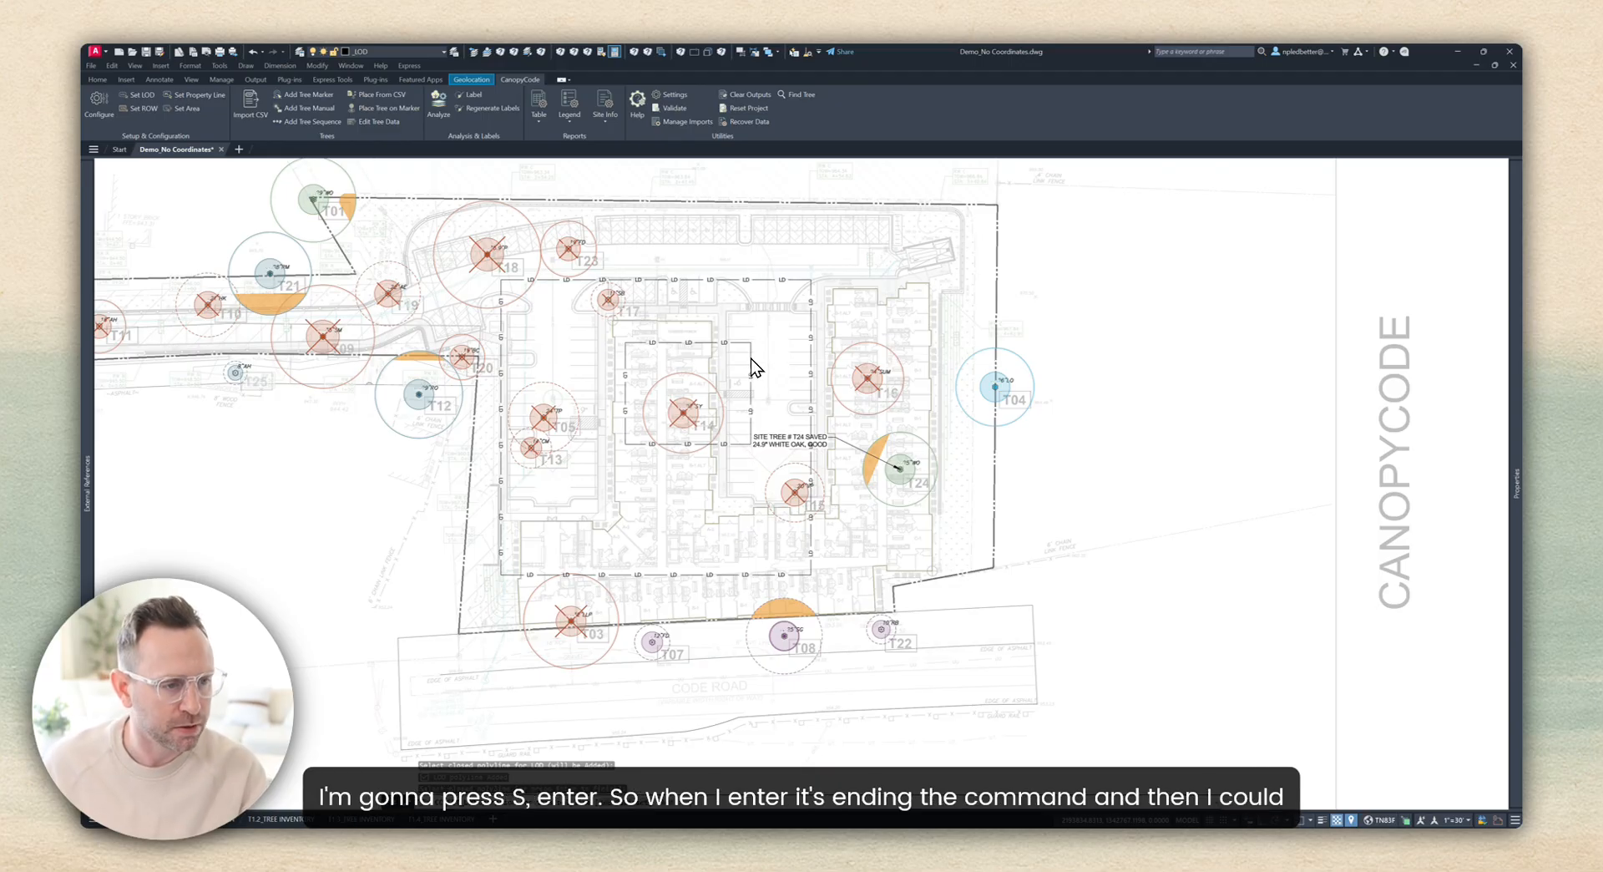
key("Return")
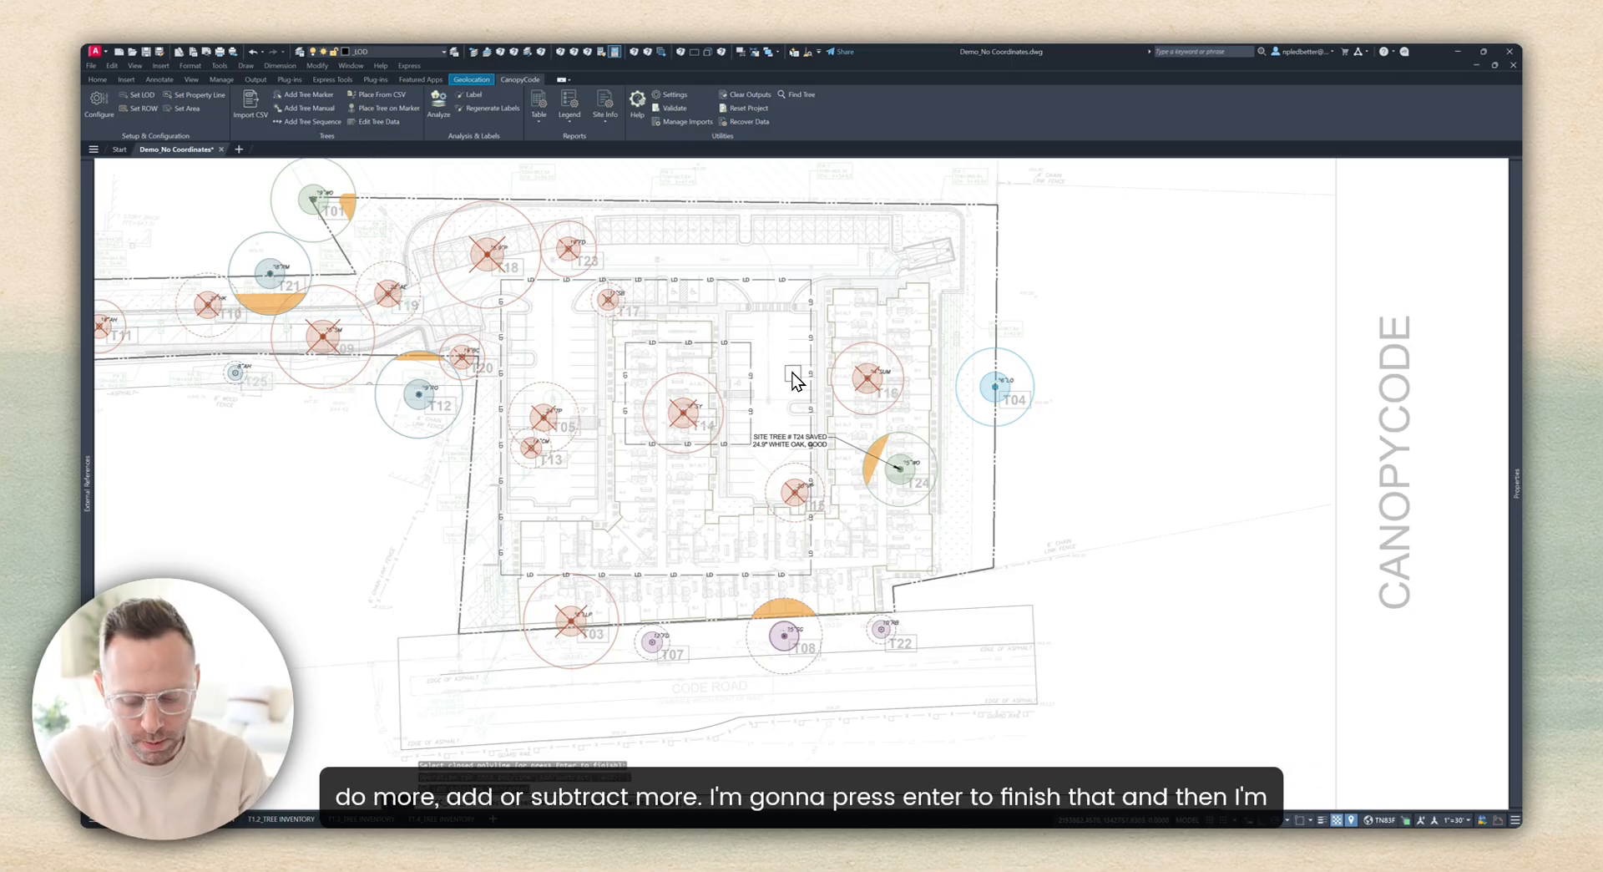
key("Return")
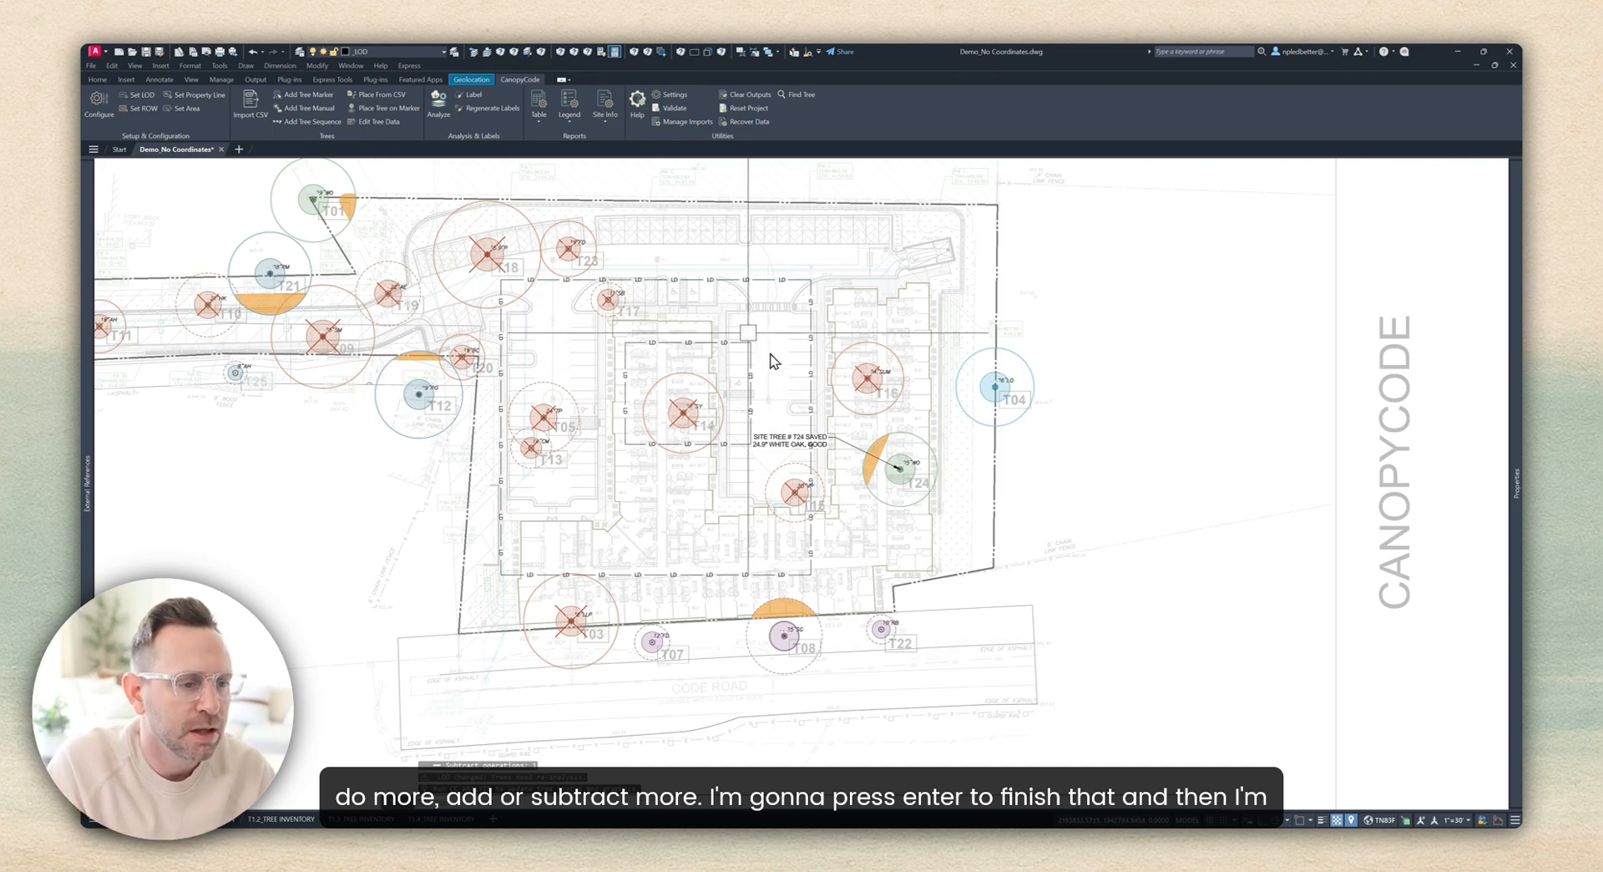
Step: Analyze the trees with the new rectangular LOD and regenerate all tables, labels and legends
scroll(769, 357, "up", 2)
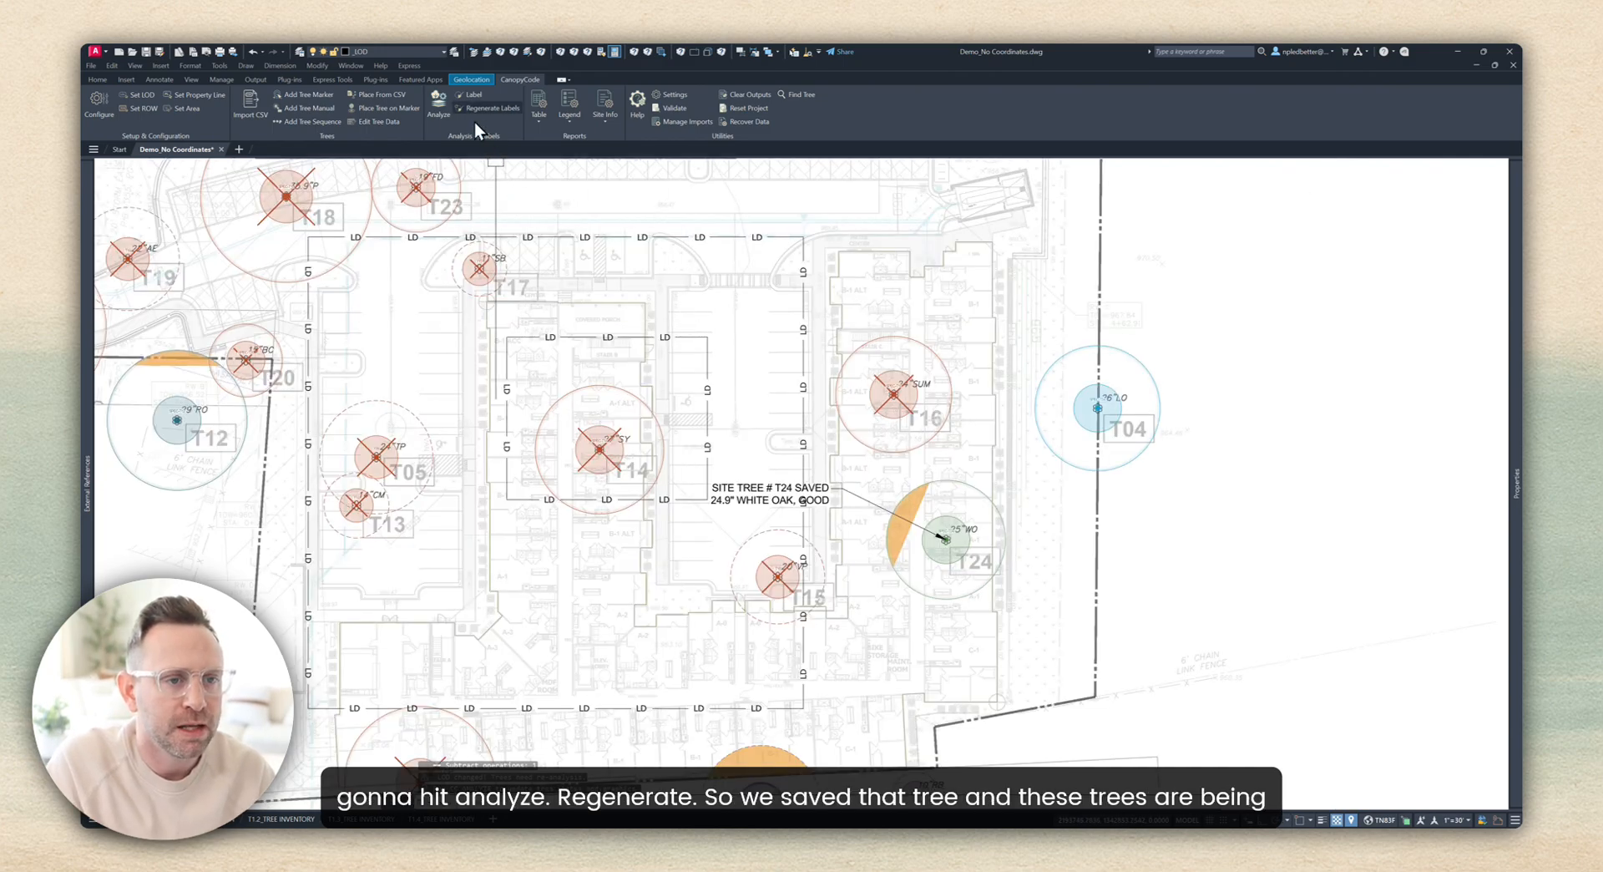
left_click(434, 108)
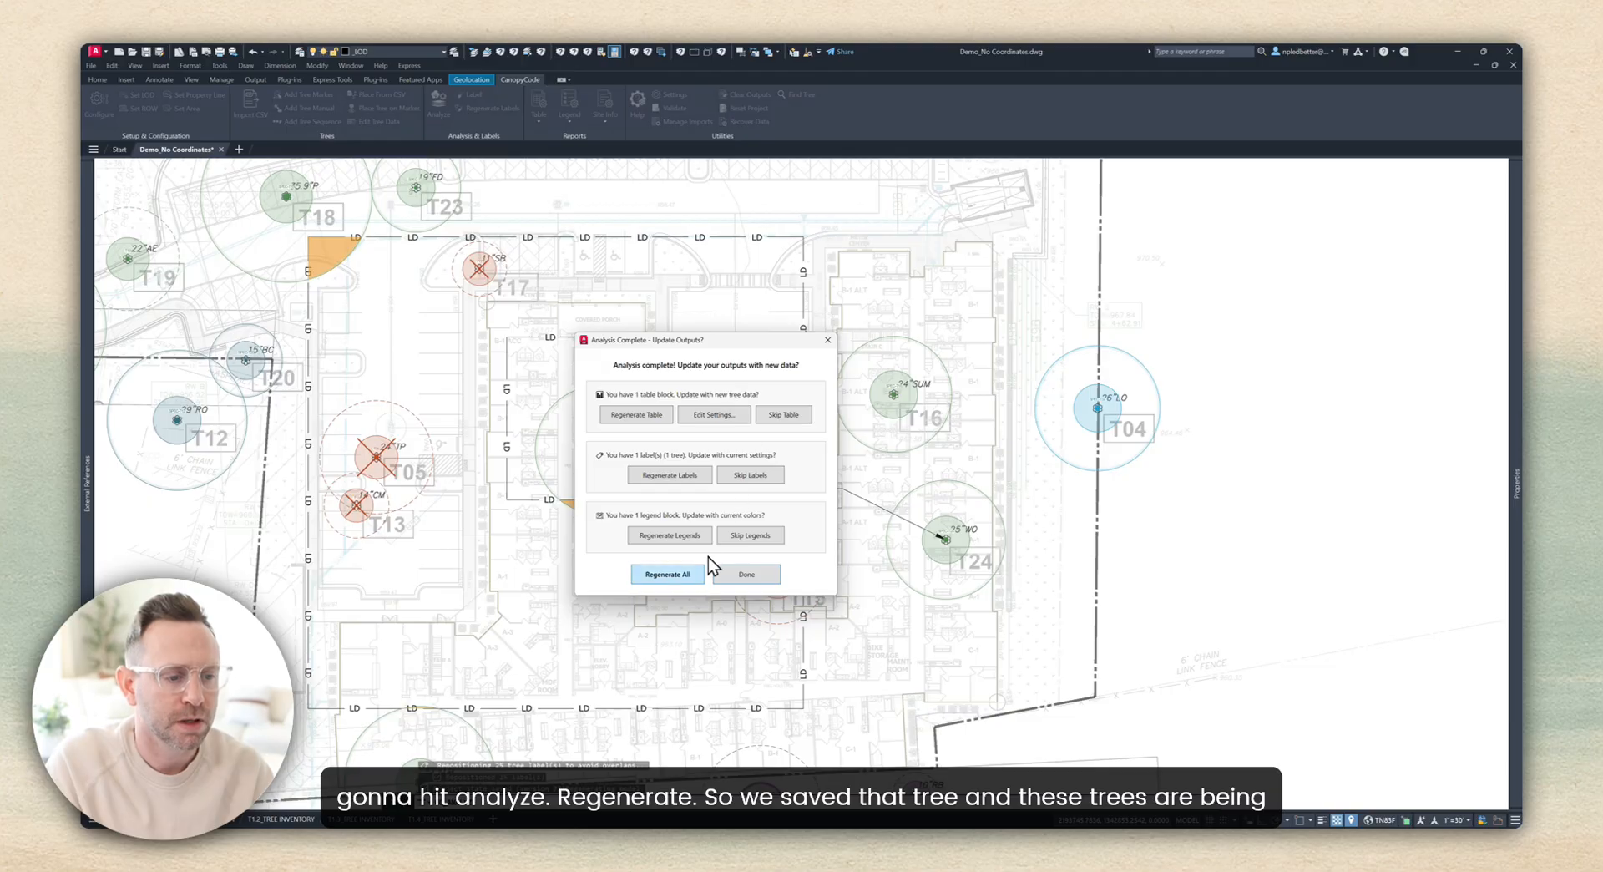
left_click(673, 574)
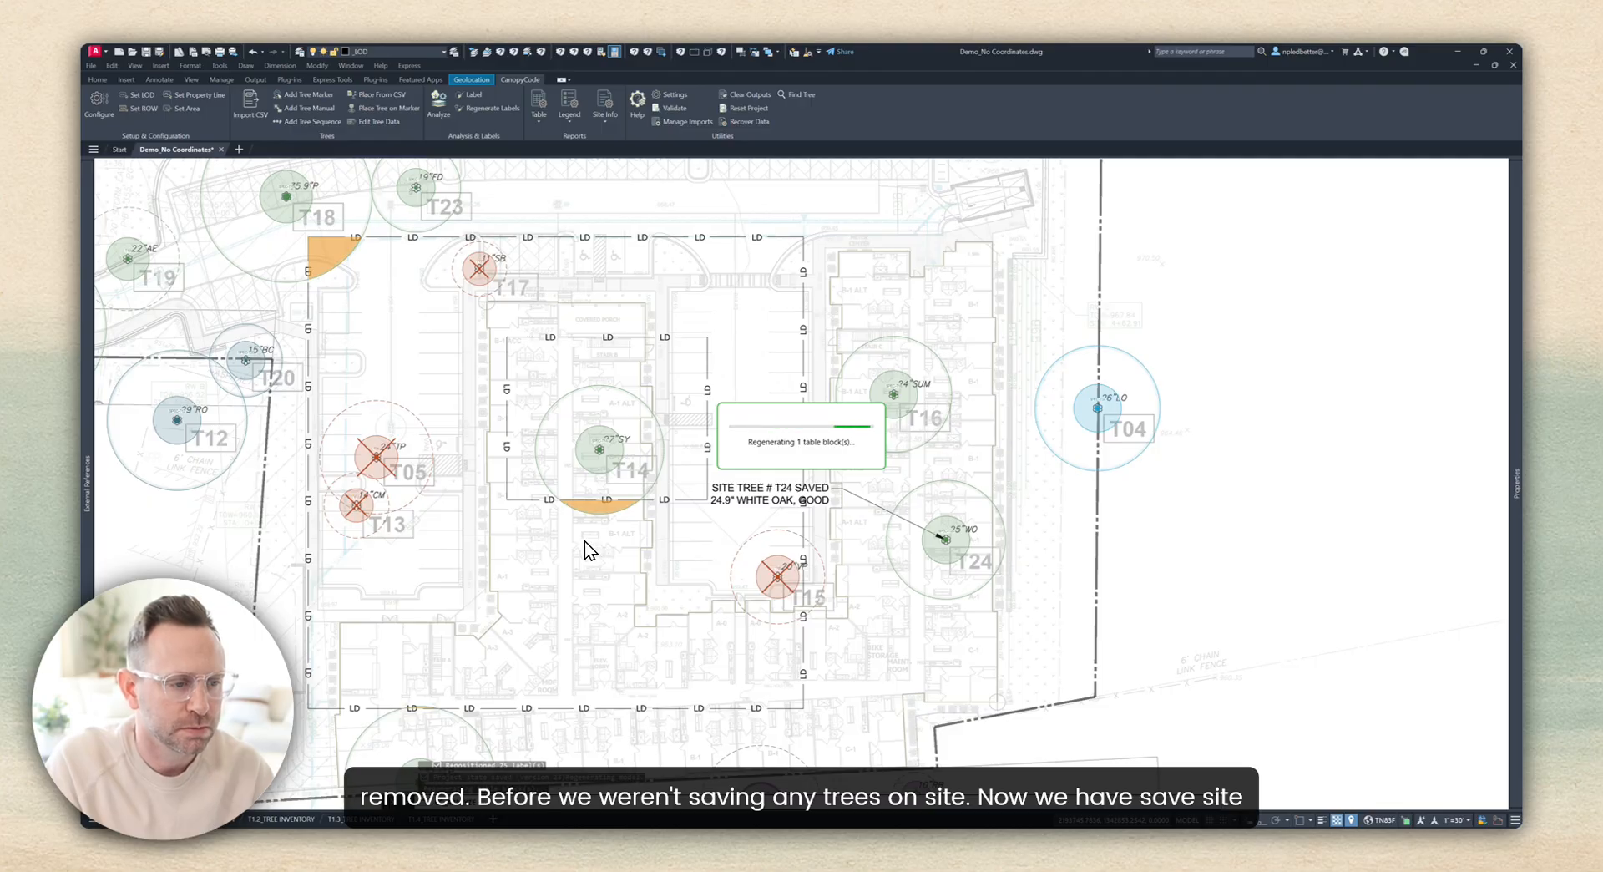
Step: Examine the regenerated tree tables beside the site plan, including the saved site trees
scroll(626, 499, "down", 5)
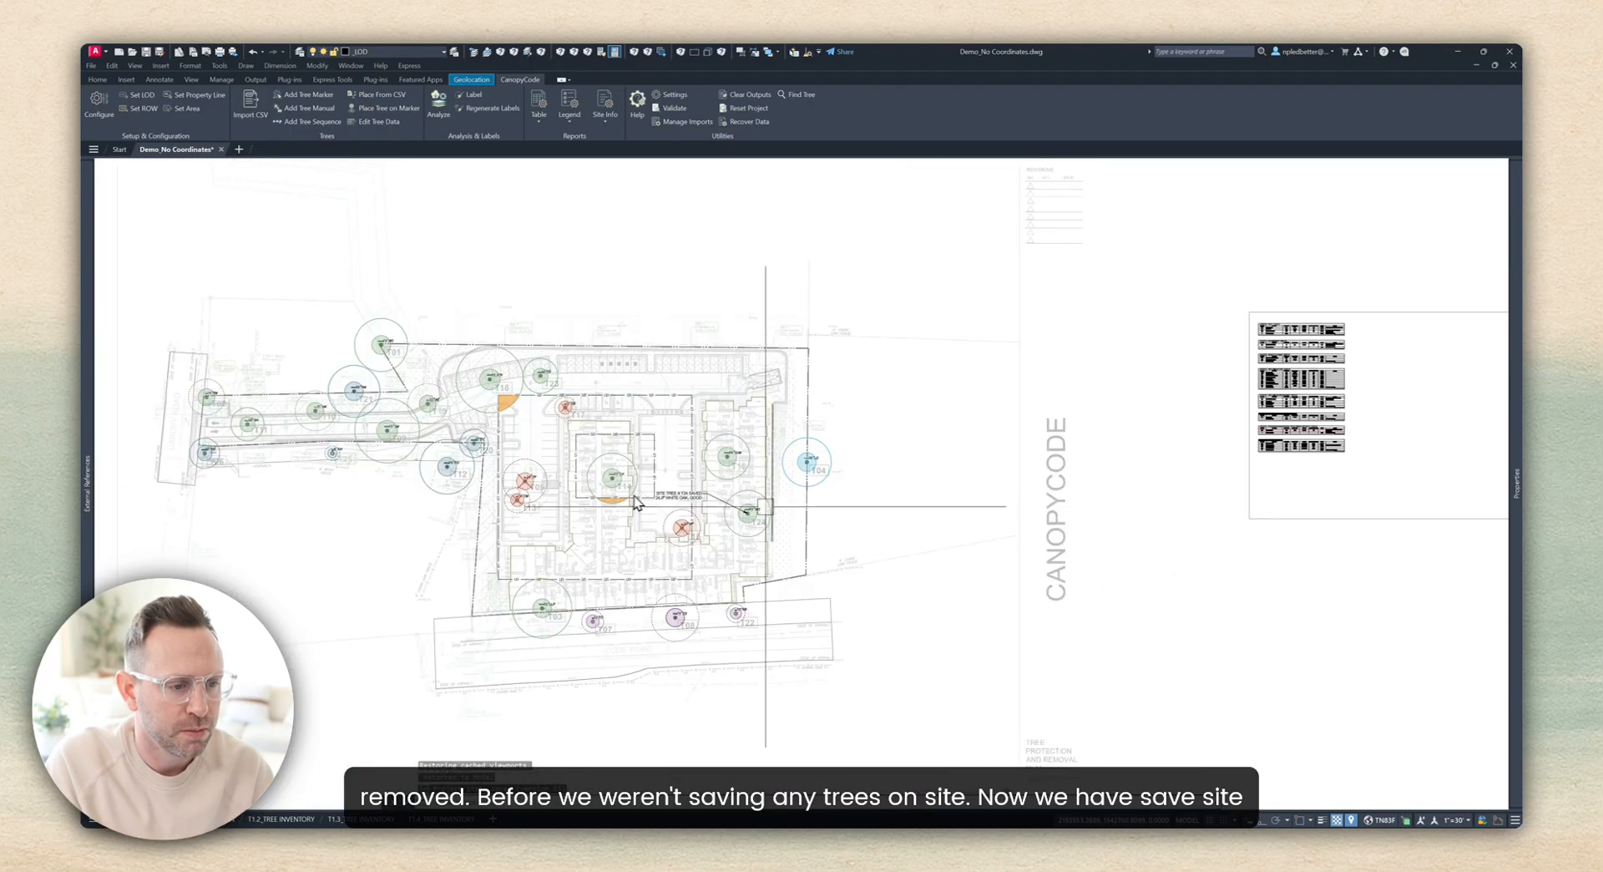
middle_click_drag(766, 506, 432, 483)
scroll(927, 280, "up", 8)
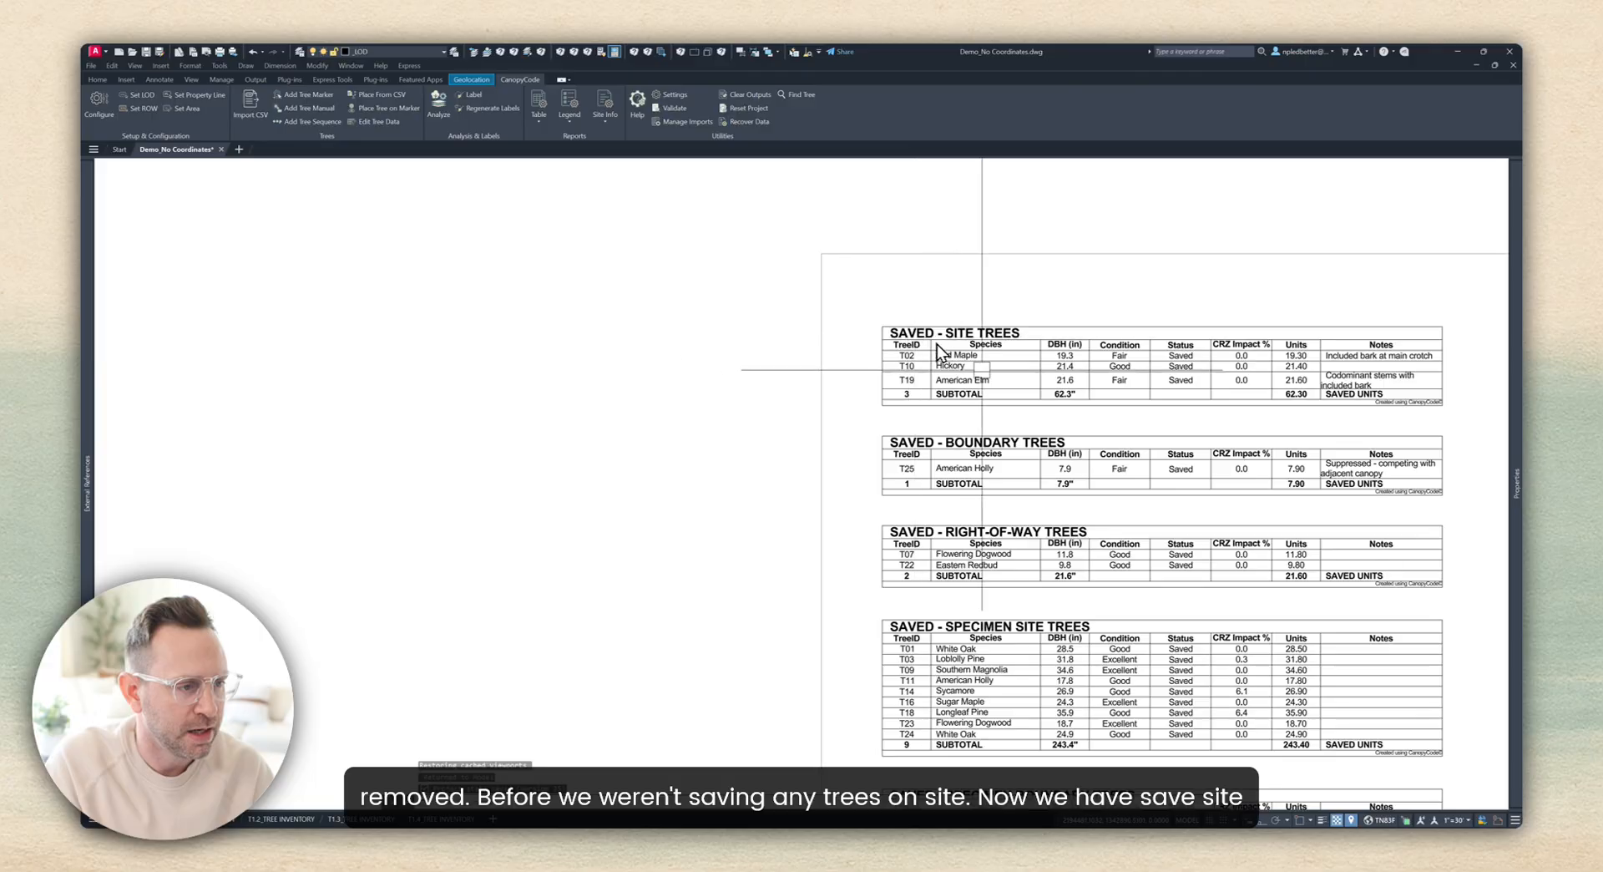
middle_click_drag(982, 369, 668, 366)
scroll(725, 363, "down", 8)
middle_click_drag(576, 385, 946, 339)
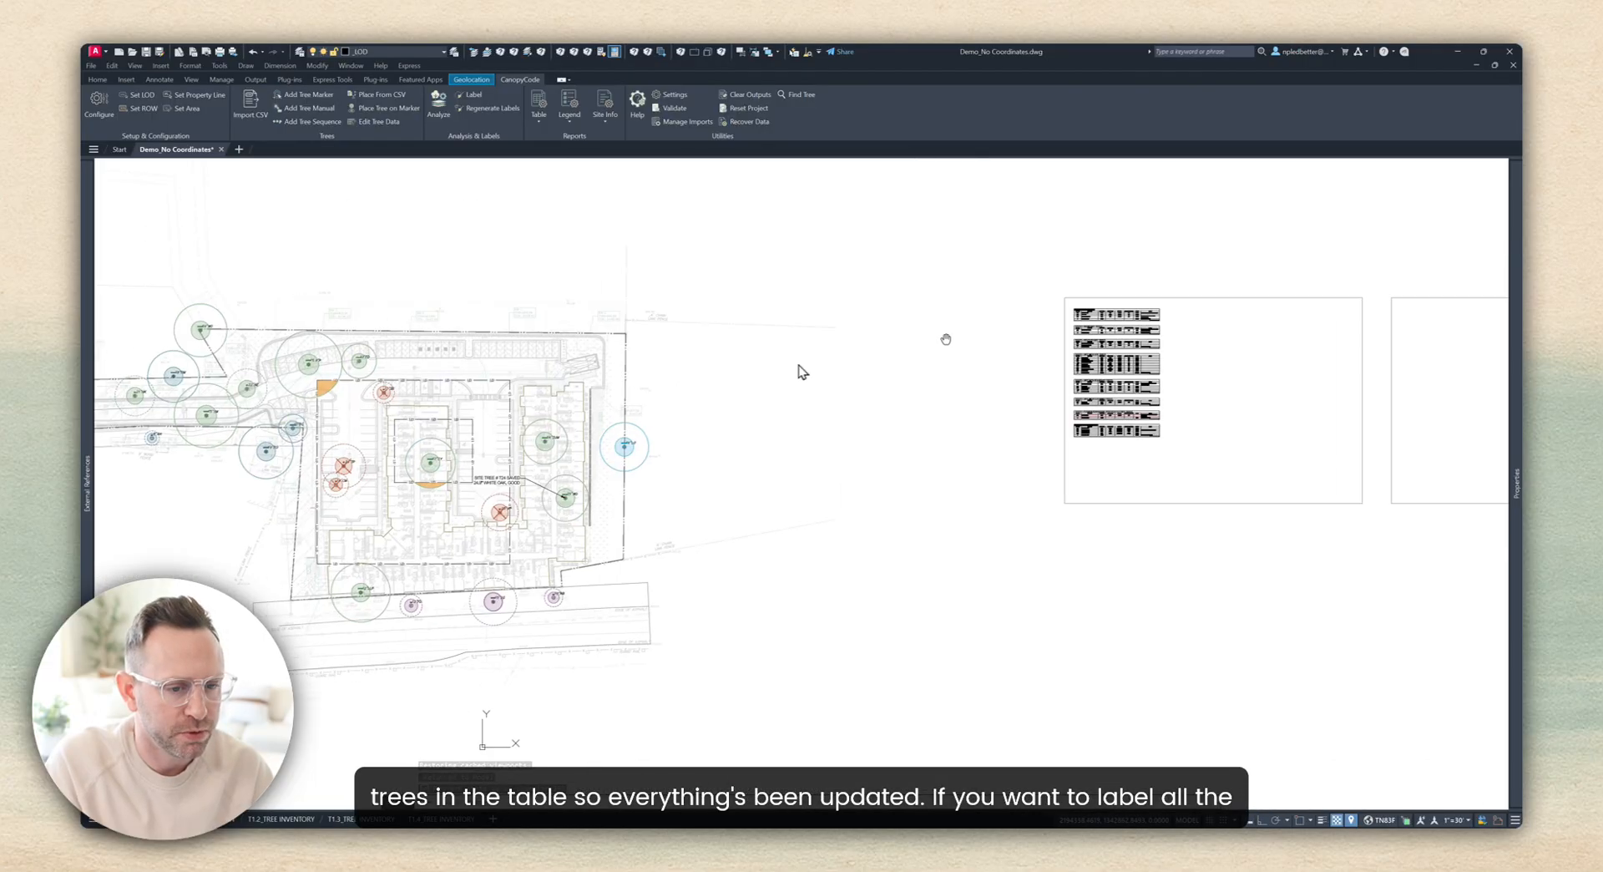
Step: Validate the project data and locate tree T03 from the list of impact hatches without labels
scroll(644, 444, "up", 5)
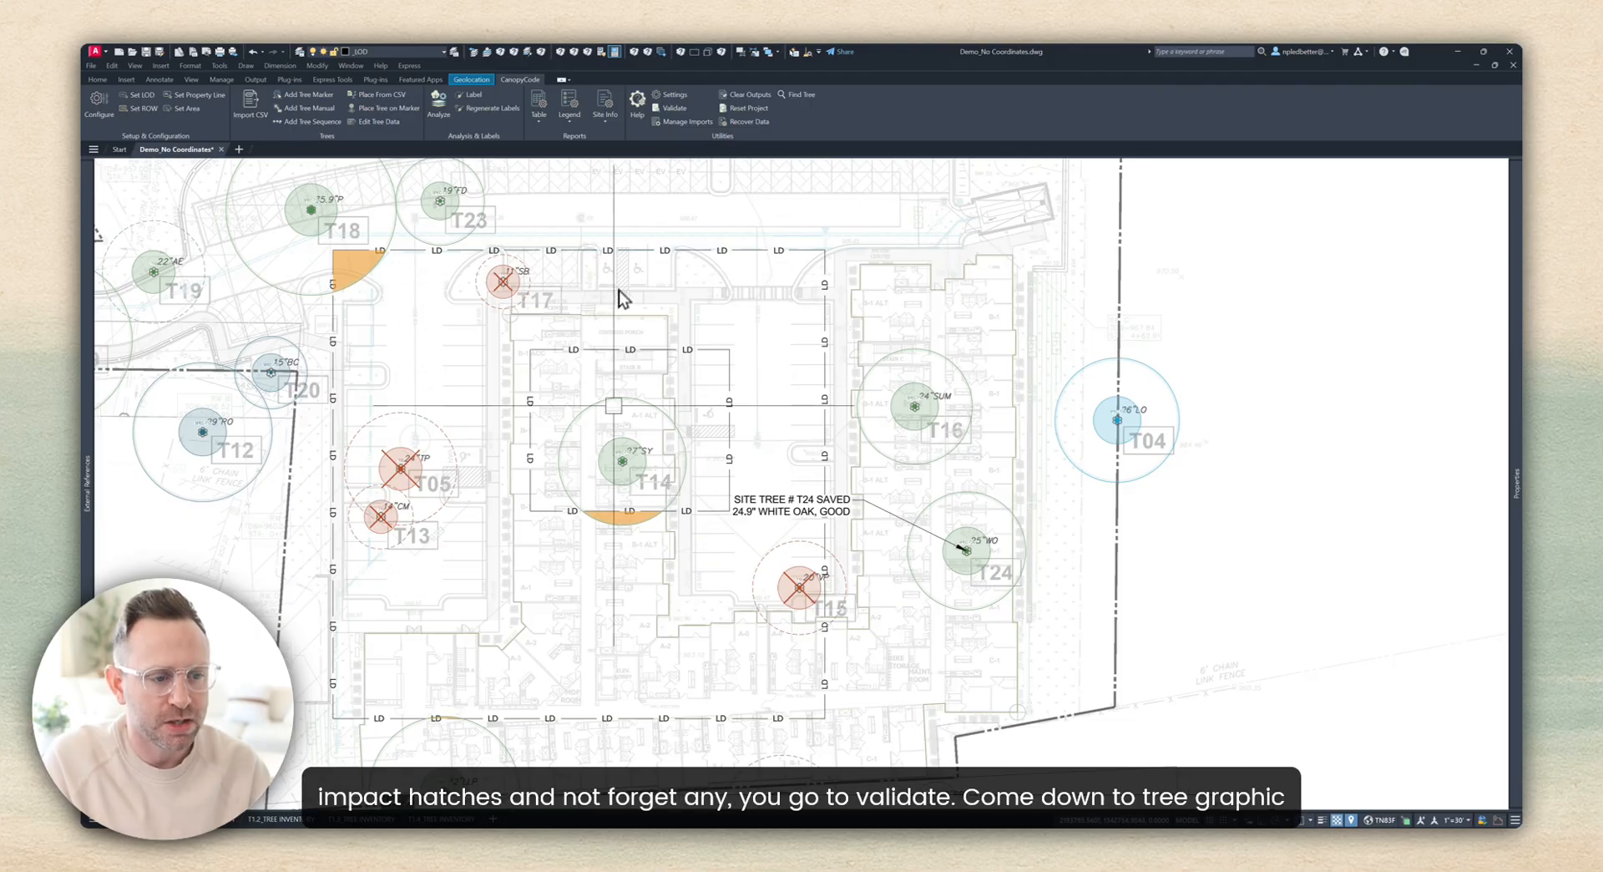
left_click(668, 109)
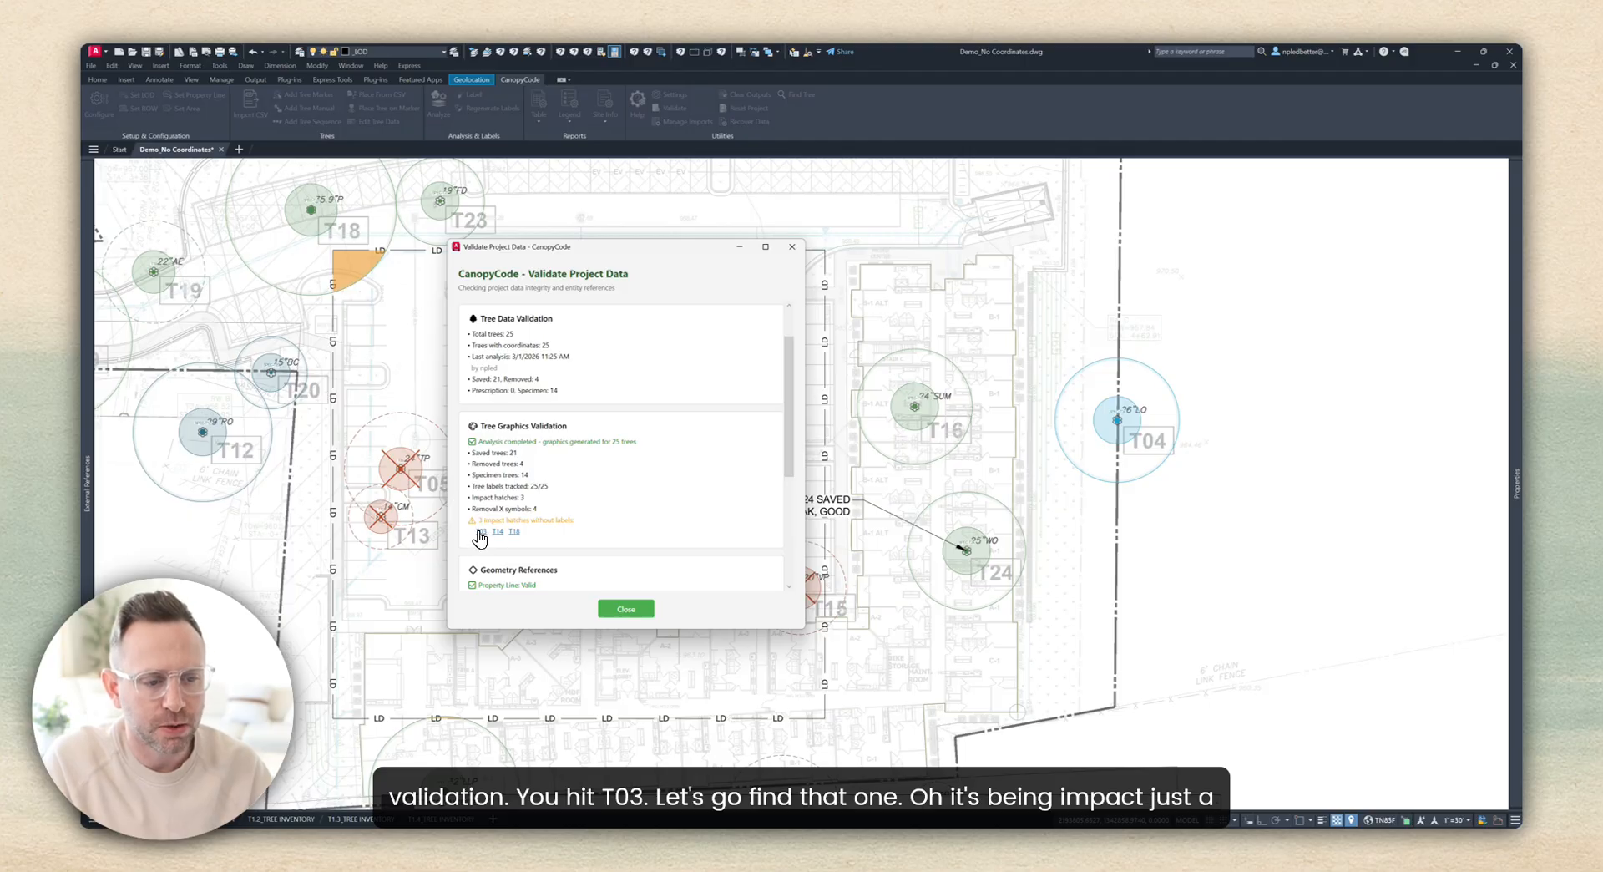
left_click(481, 532)
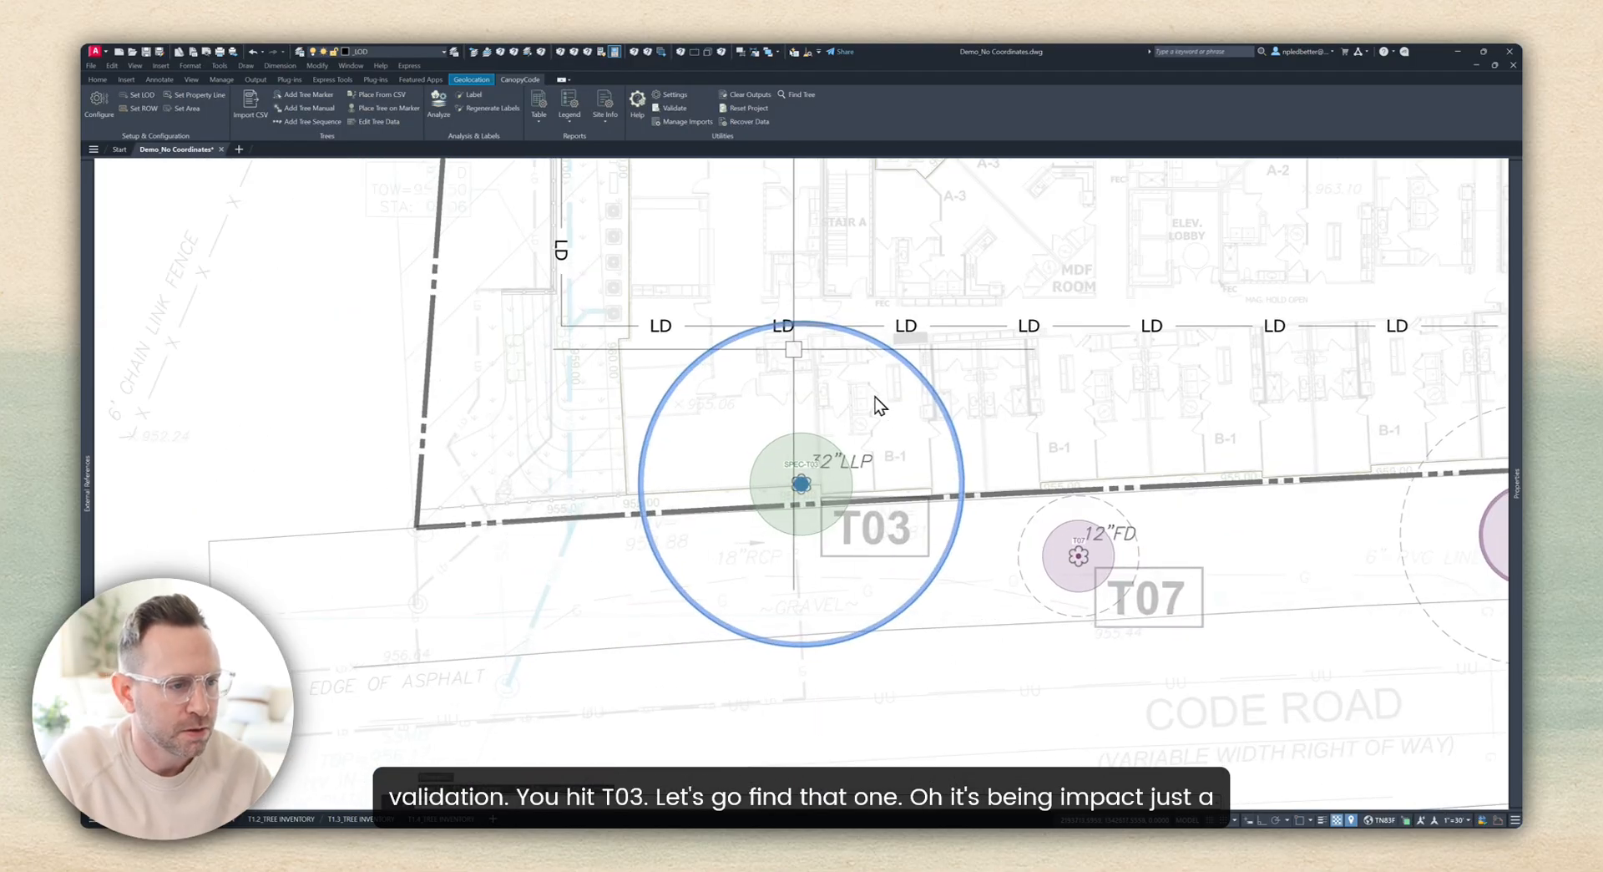
Step: Regenerate the drawing to clear the temporary highlight around tree T03's impact area
scroll(794, 329, "up", 4)
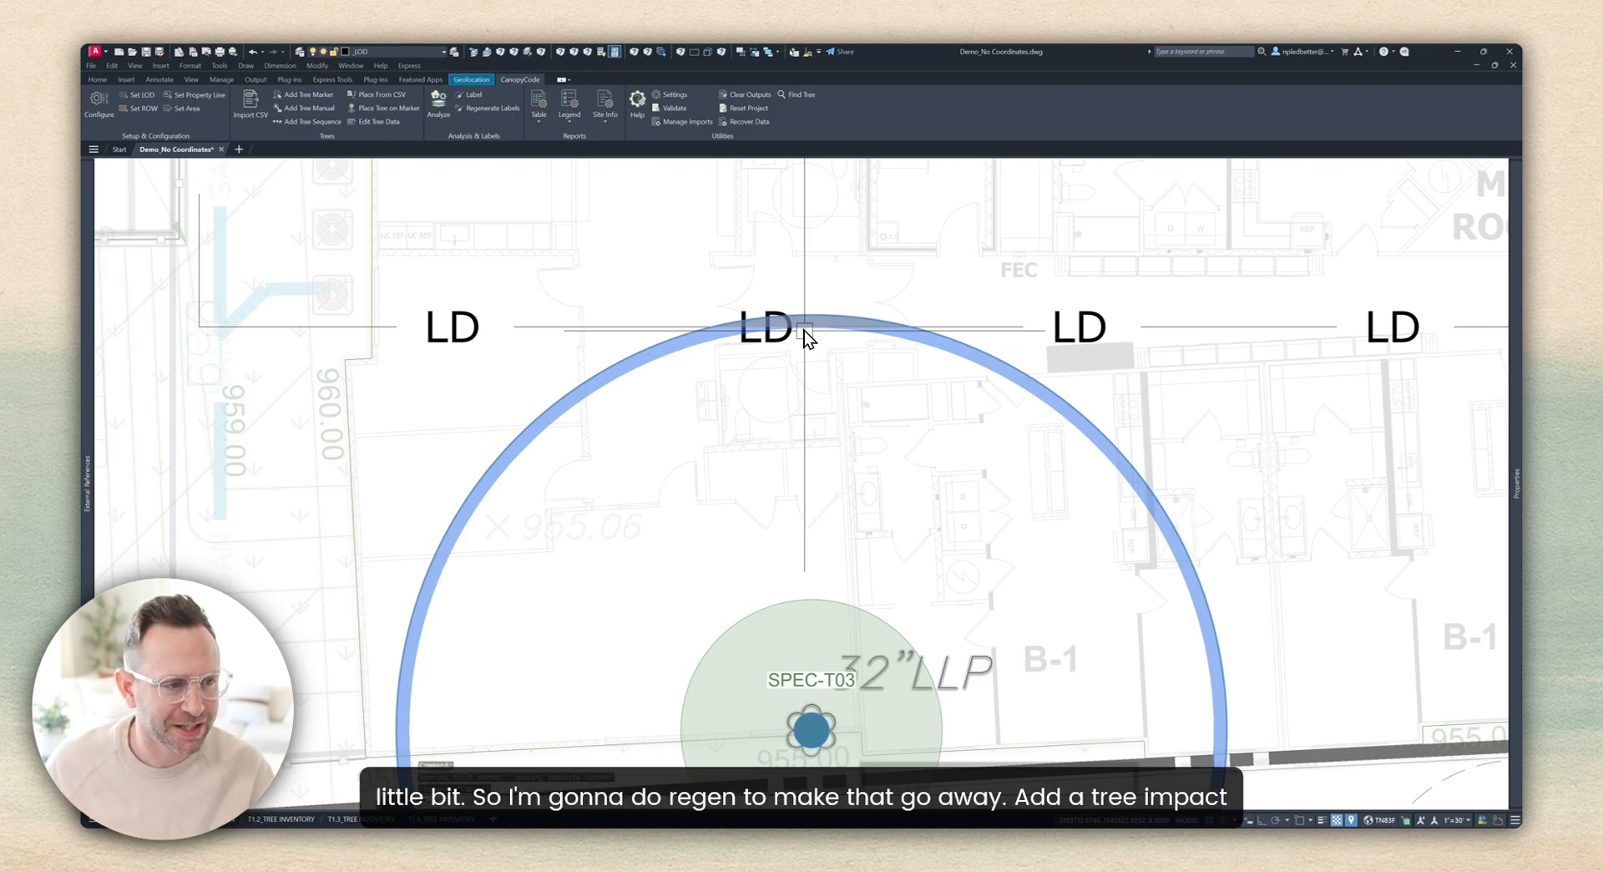
middle_click_drag(805, 330, 780, 346)
type("re")
key("Return")
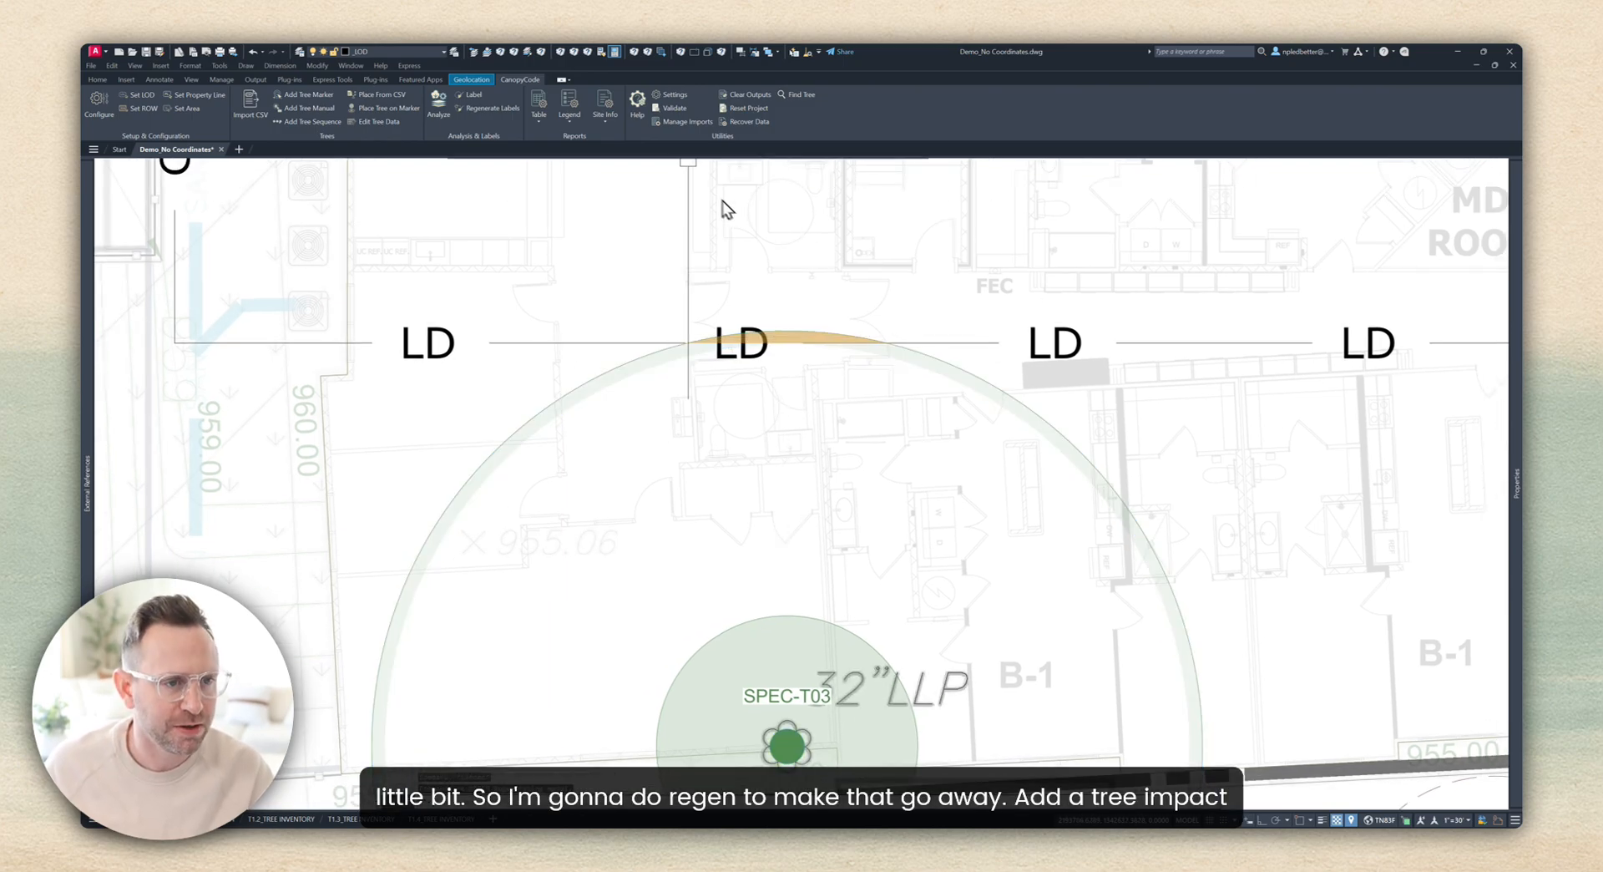
left_click(474, 93)
scroll(762, 332, "up", 5)
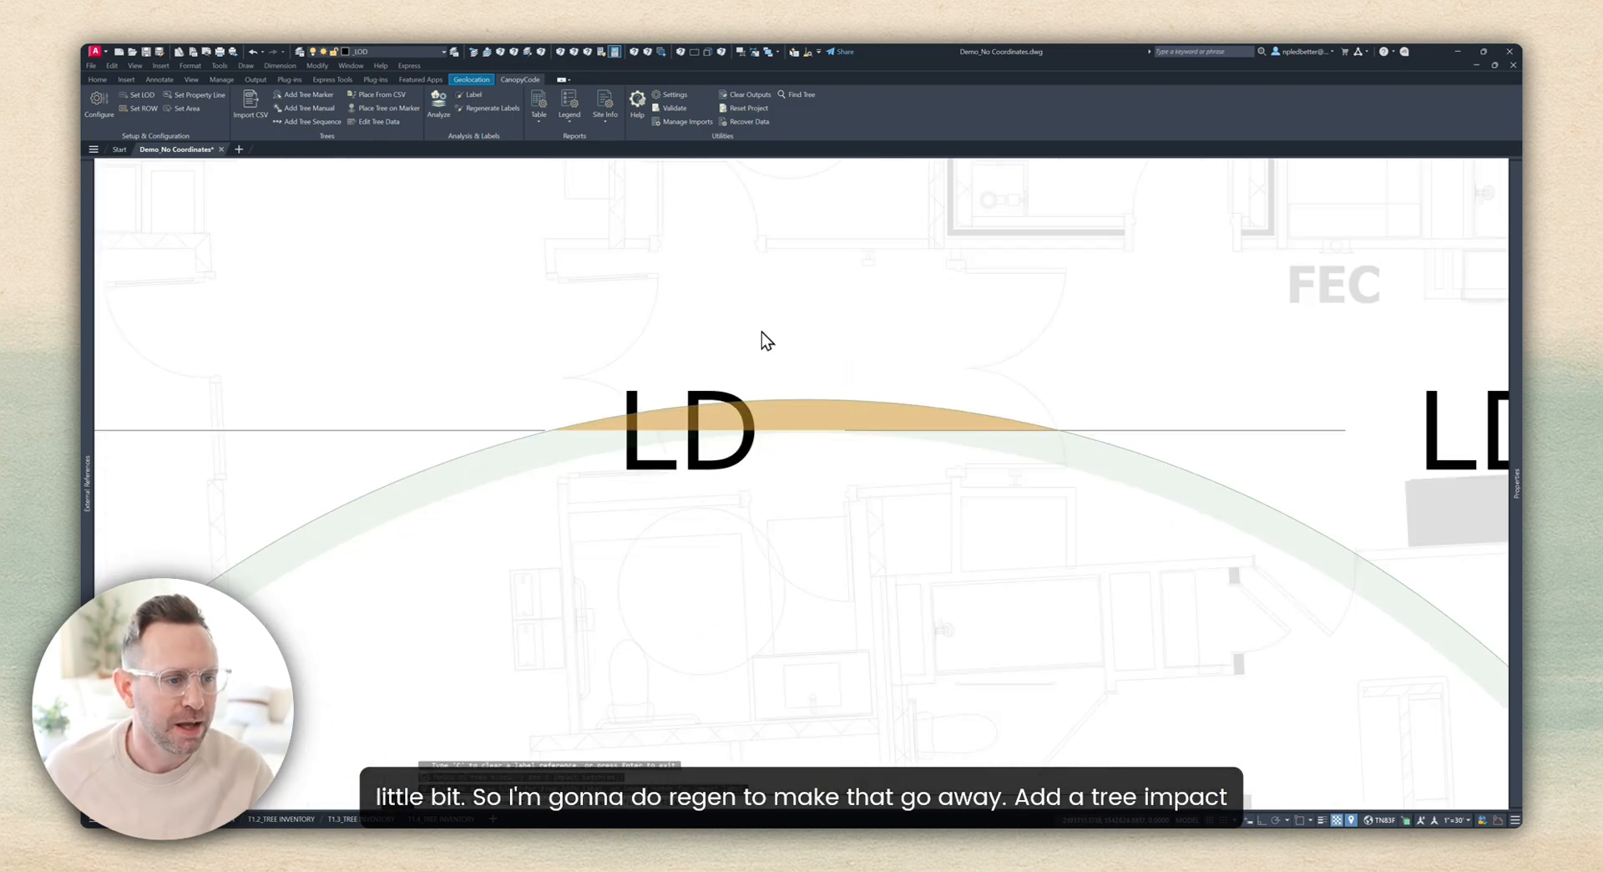
key("Return")
Step: Bring tree T03's impact hatch to the front of the draw order
scroll(668, 371, "down", 5)
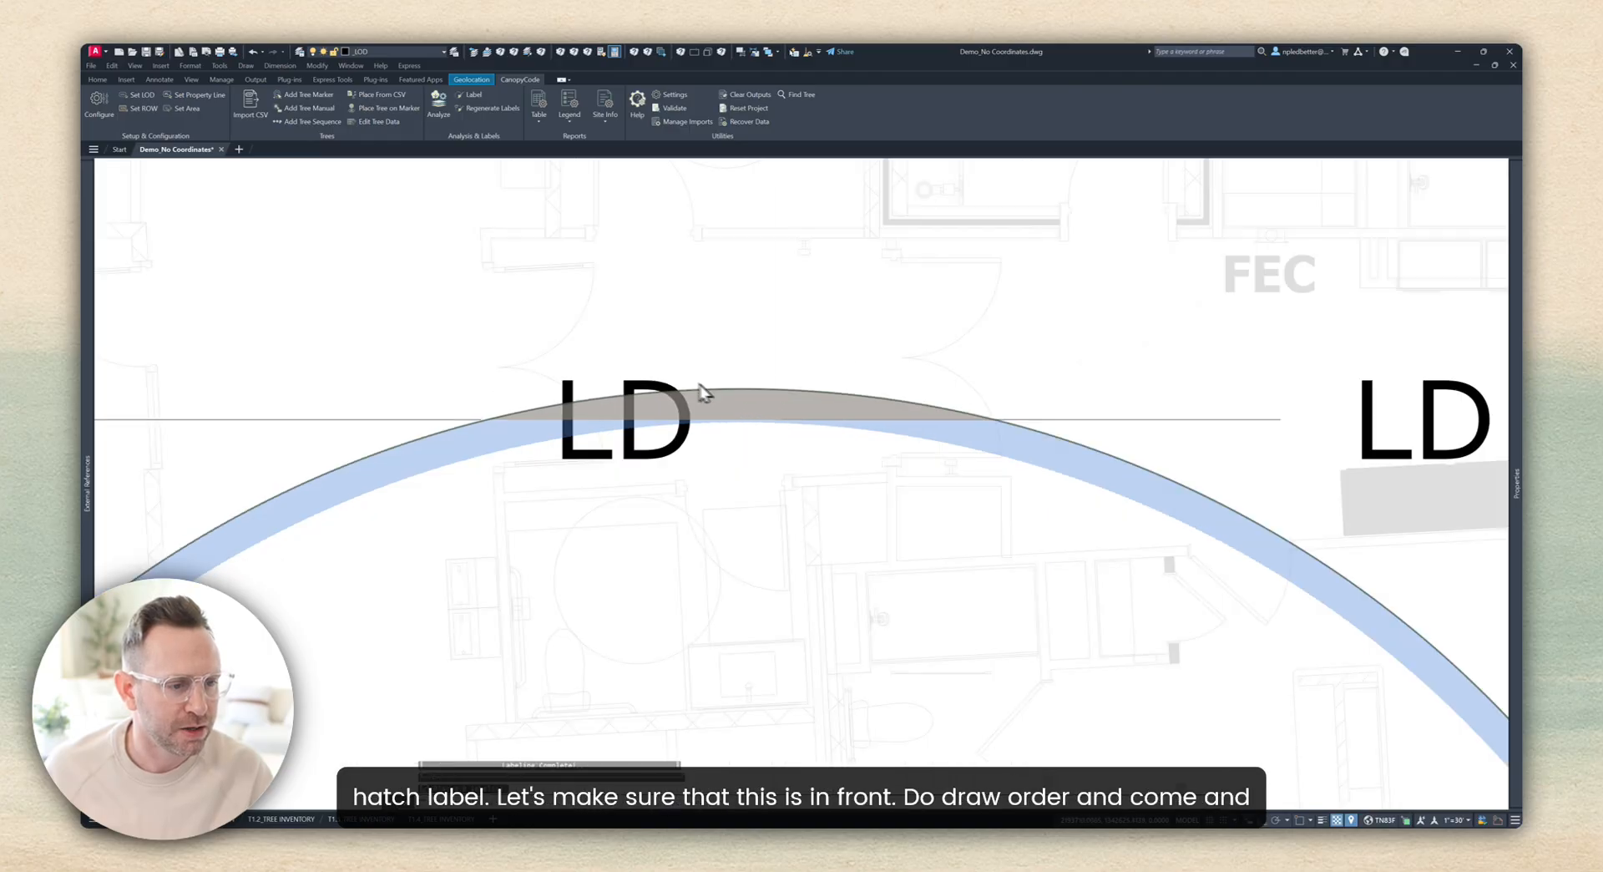
left_click(491, 313)
left_click(905, 442)
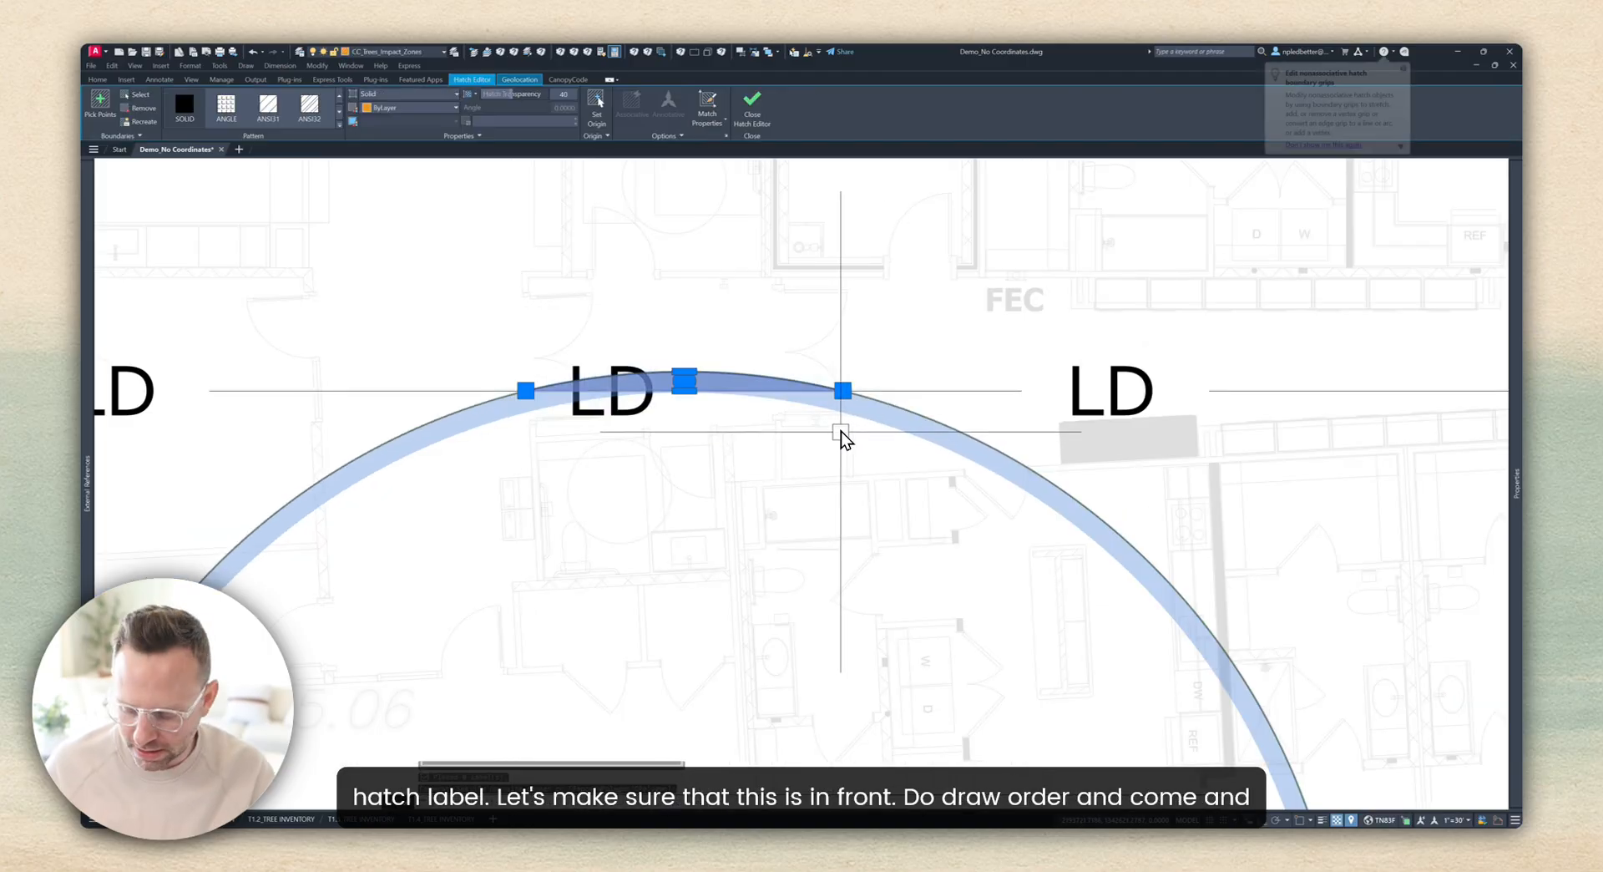
key("Escape")
key("Escape")
key("Escape")
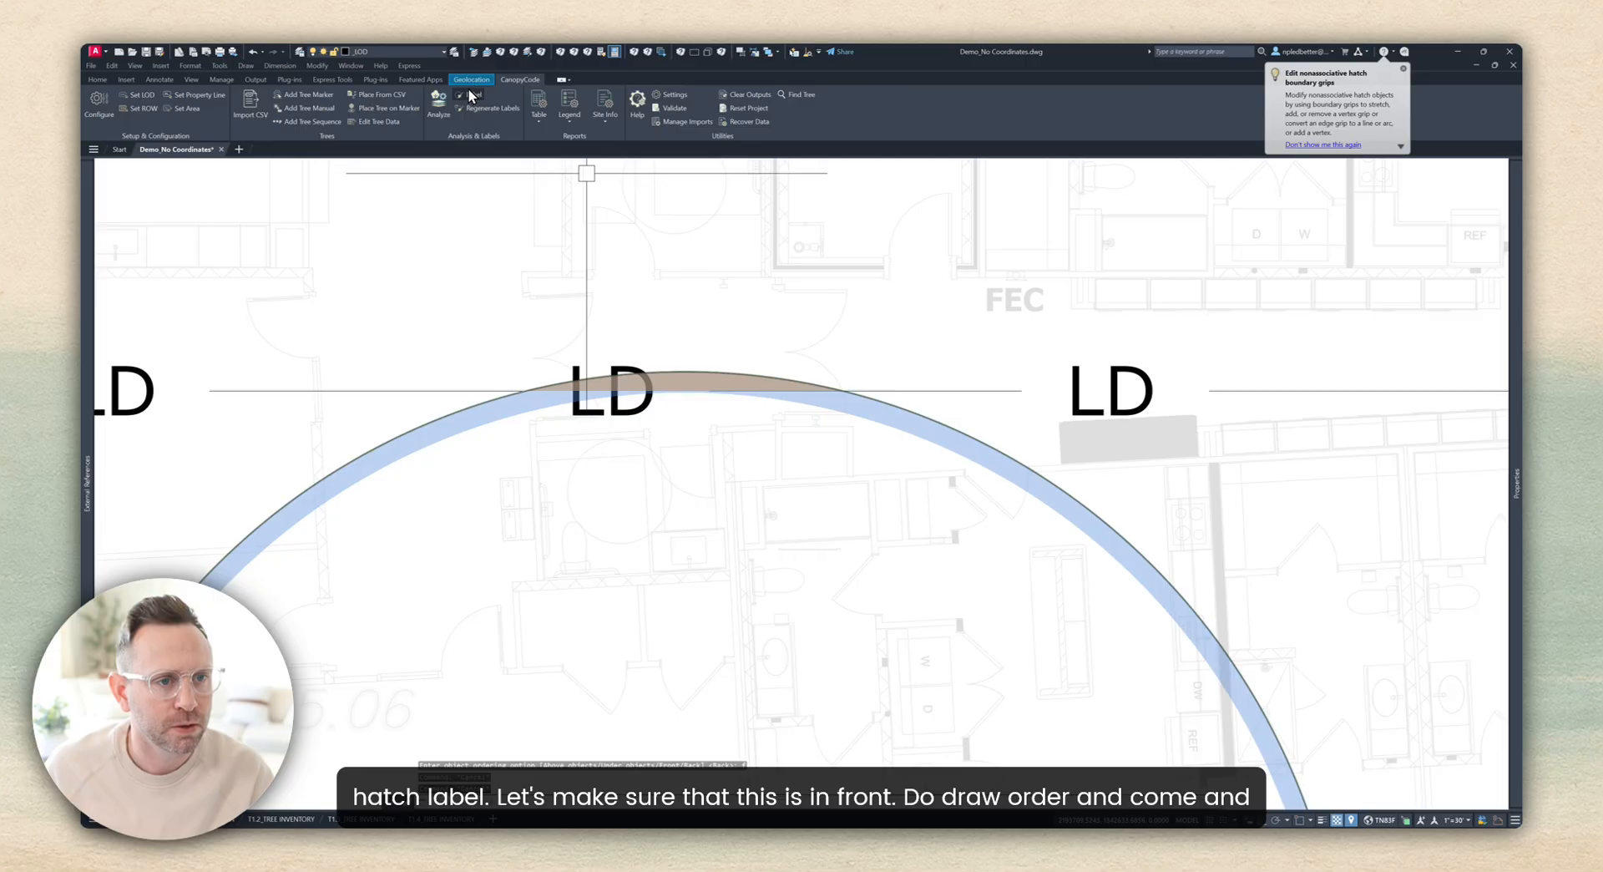
Step: Label tree T03's impact hatch with a leader, placing the text above and to the right of the tree
left_click(470, 93)
left_click(694, 384)
left_click(694, 377)
scroll(727, 332, "down", 4)
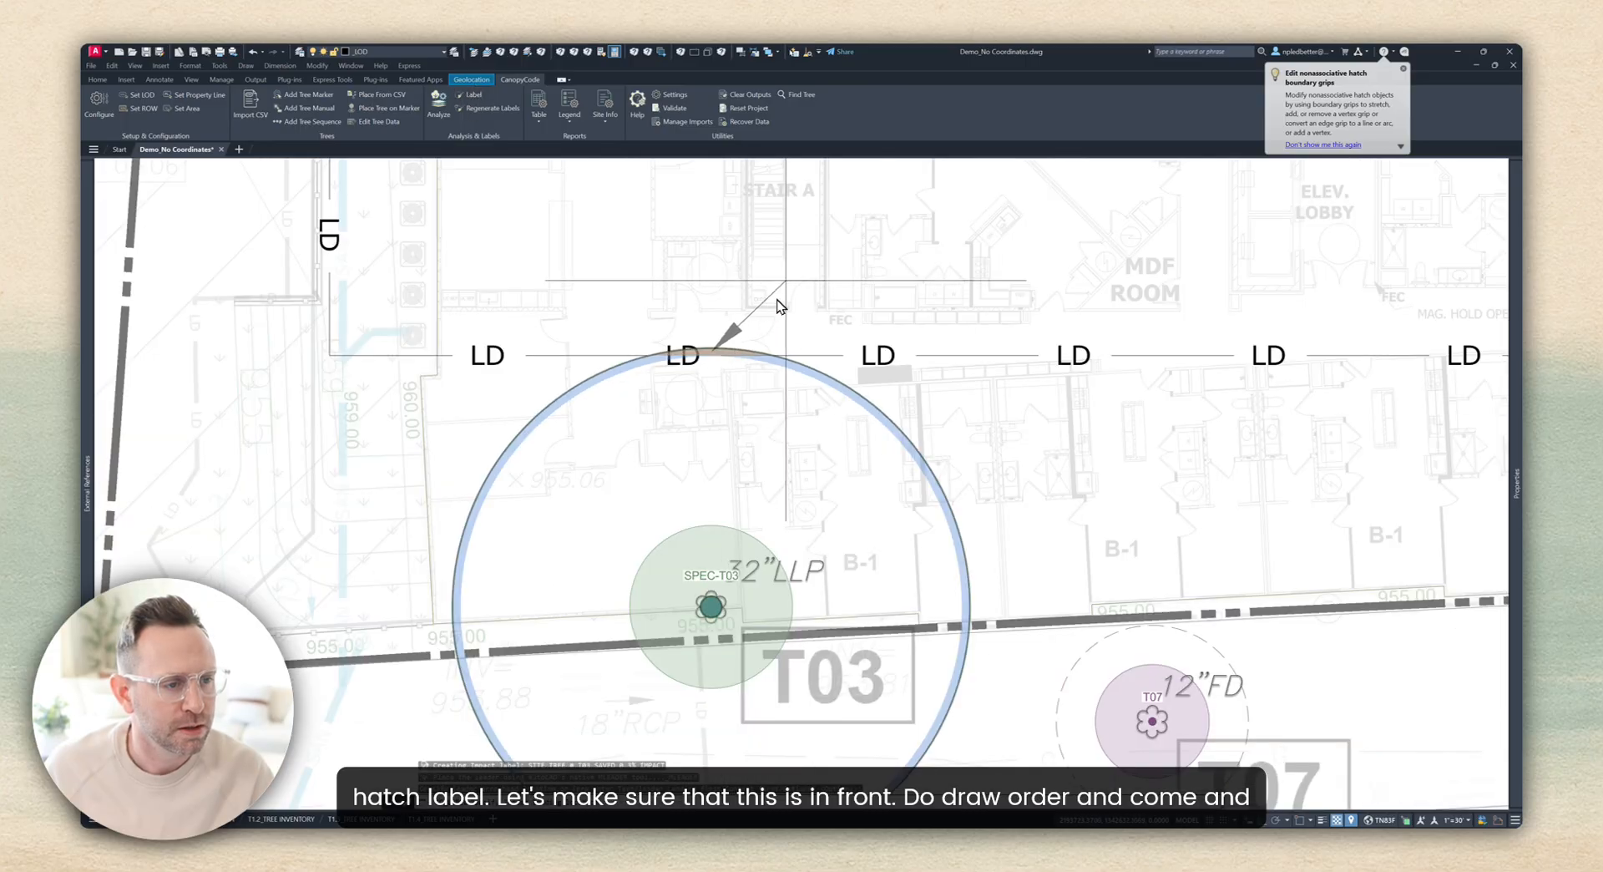
scroll(777, 306, "down", 3)
left_click(591, 407)
scroll(584, 398, "down", 4)
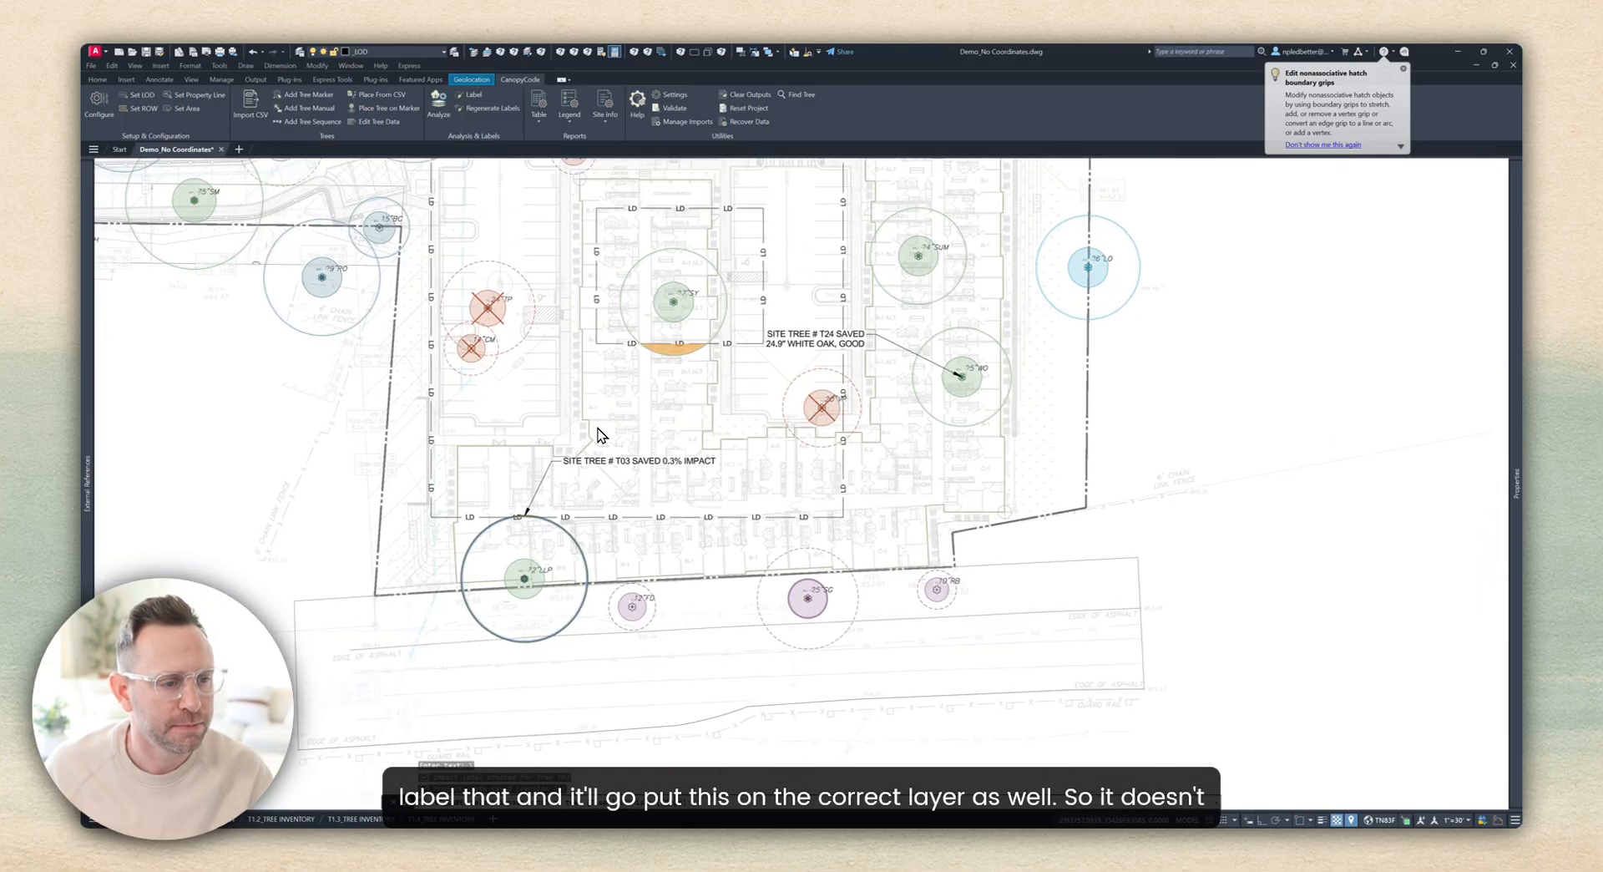
Step: Check which layer tree T03's new impact label is on
middle_click_drag(598, 429, 544, 459)
left_click(564, 489)
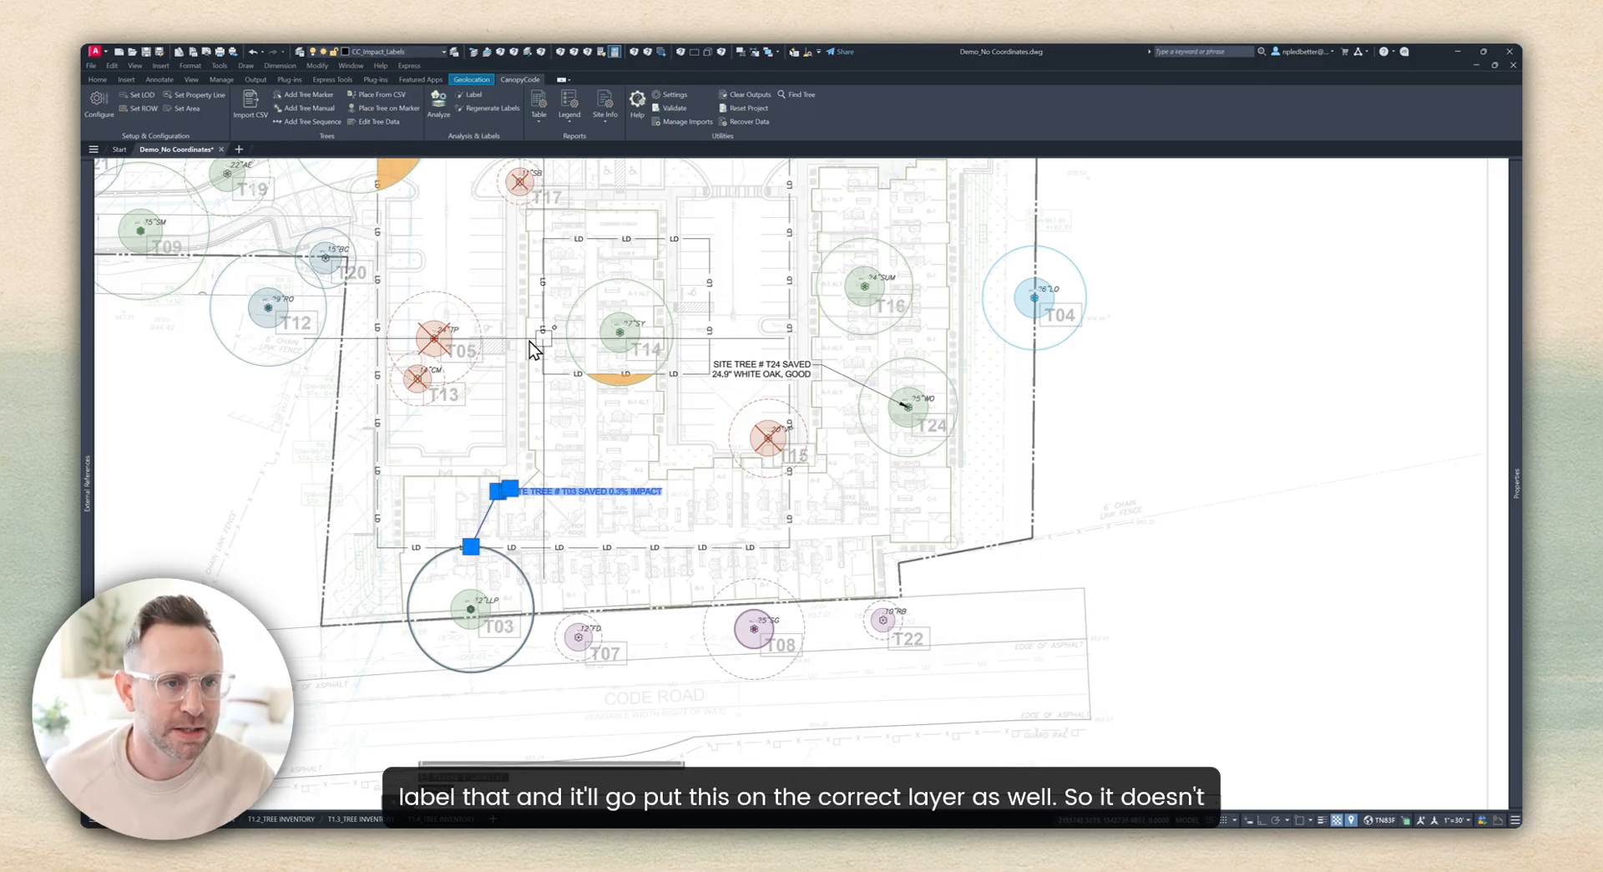
middle_click_drag(529, 346, 516, 443)
key("Escape")
middle_click_drag(471, 368, 478, 399)
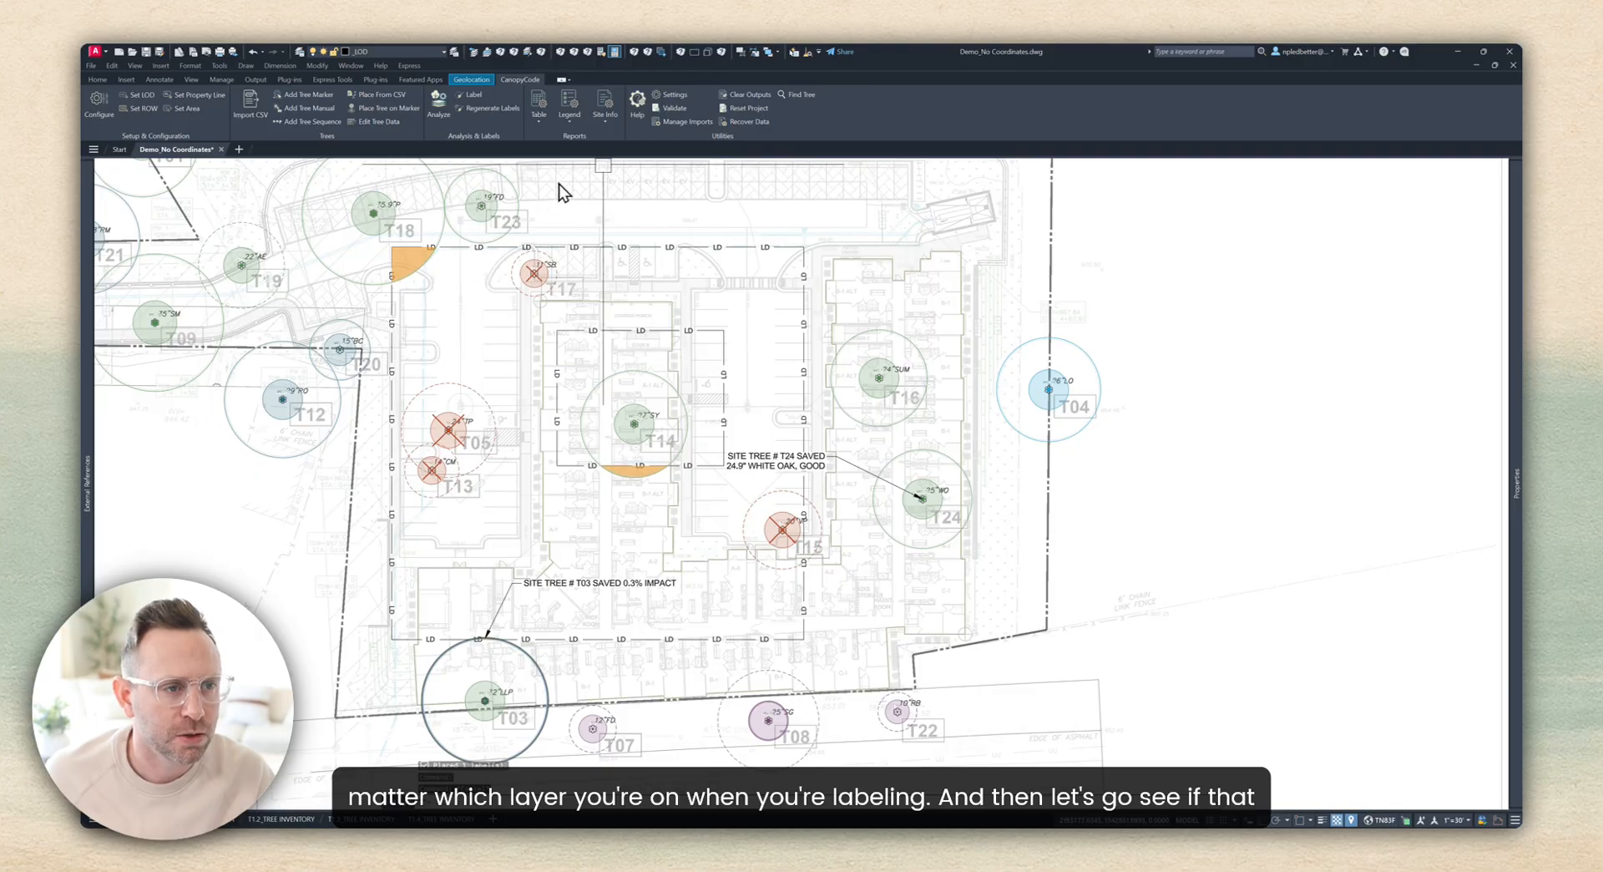
Step: Validate the project data again and locate tree T14 from the list of impact hatches without labels
left_click(673, 111)
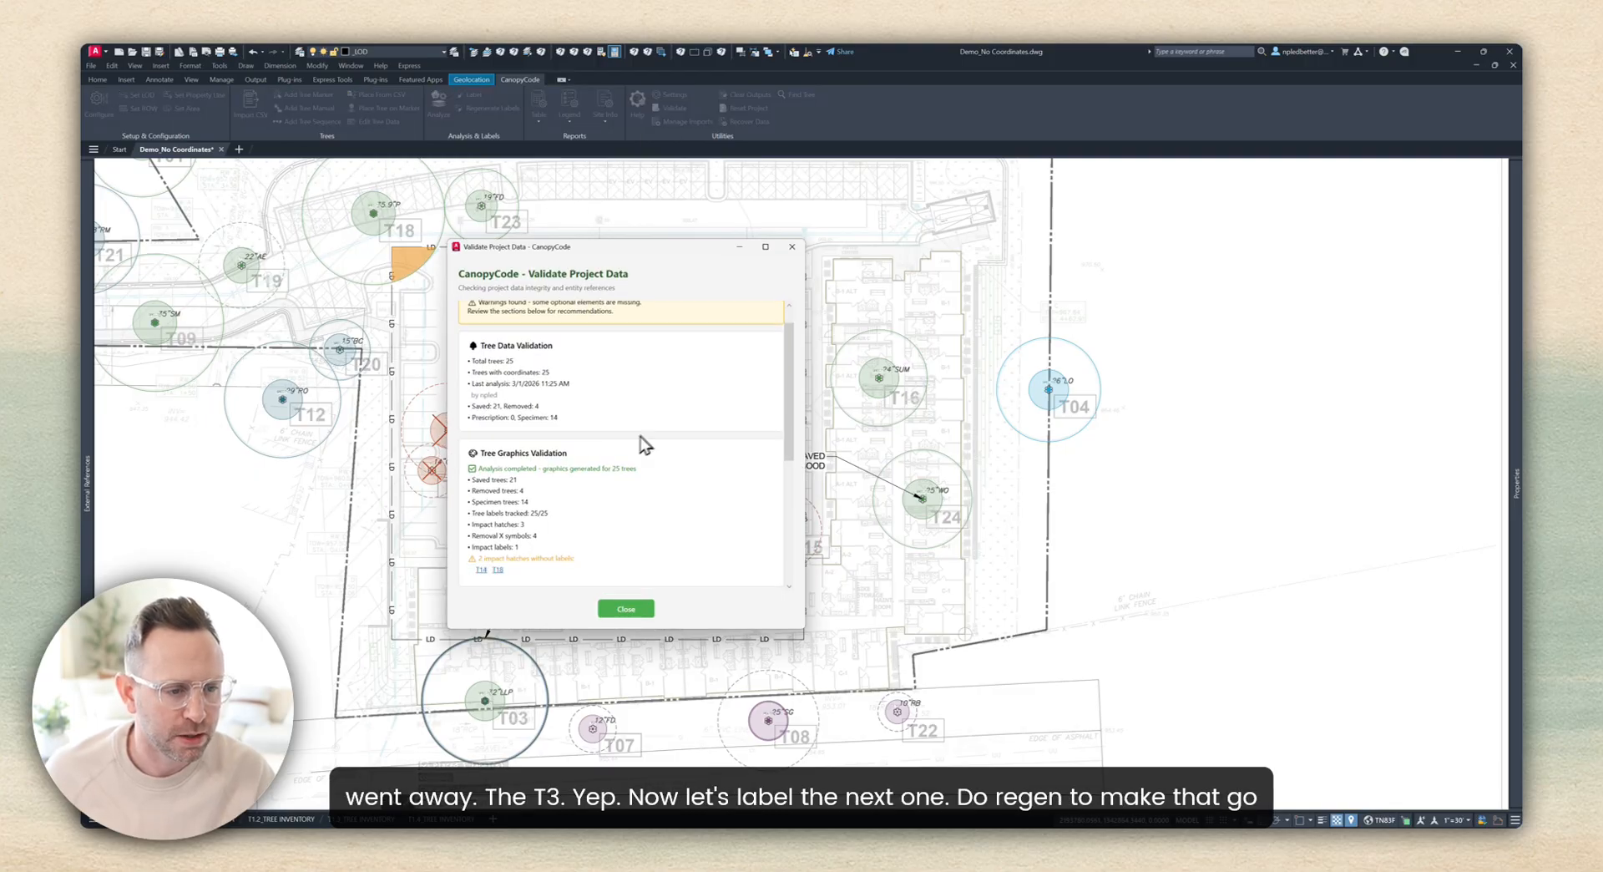
scroll(565, 510, "down", 5)
left_click(482, 462)
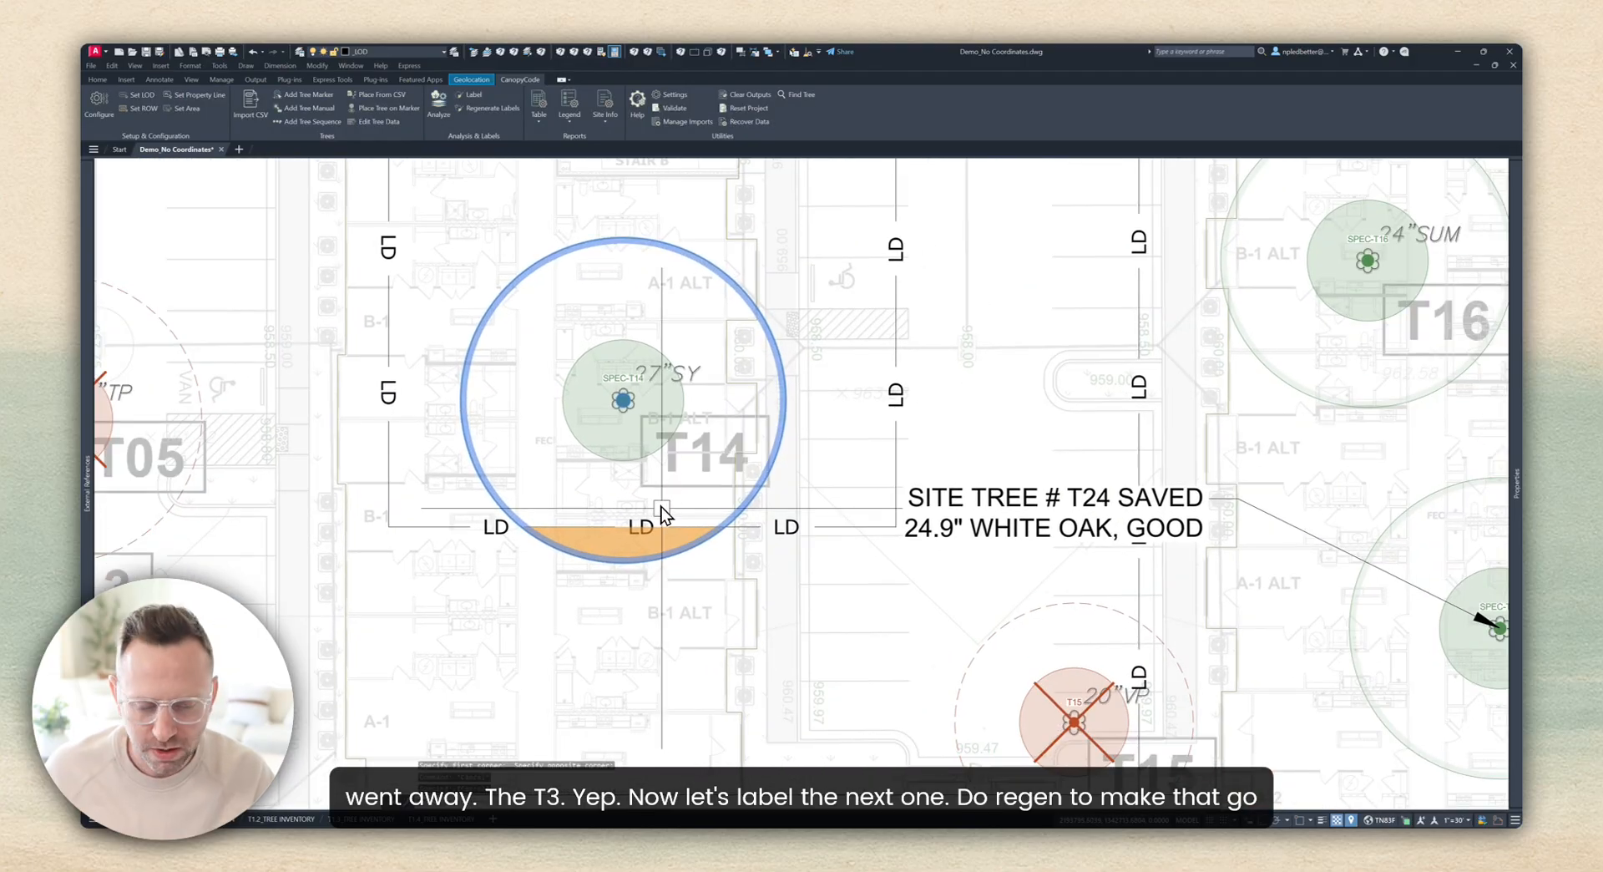
Step: Label tree T14's impact hatch with a leader, placing the text below and to the left of the tree
left_click(466, 96)
left_click(596, 535)
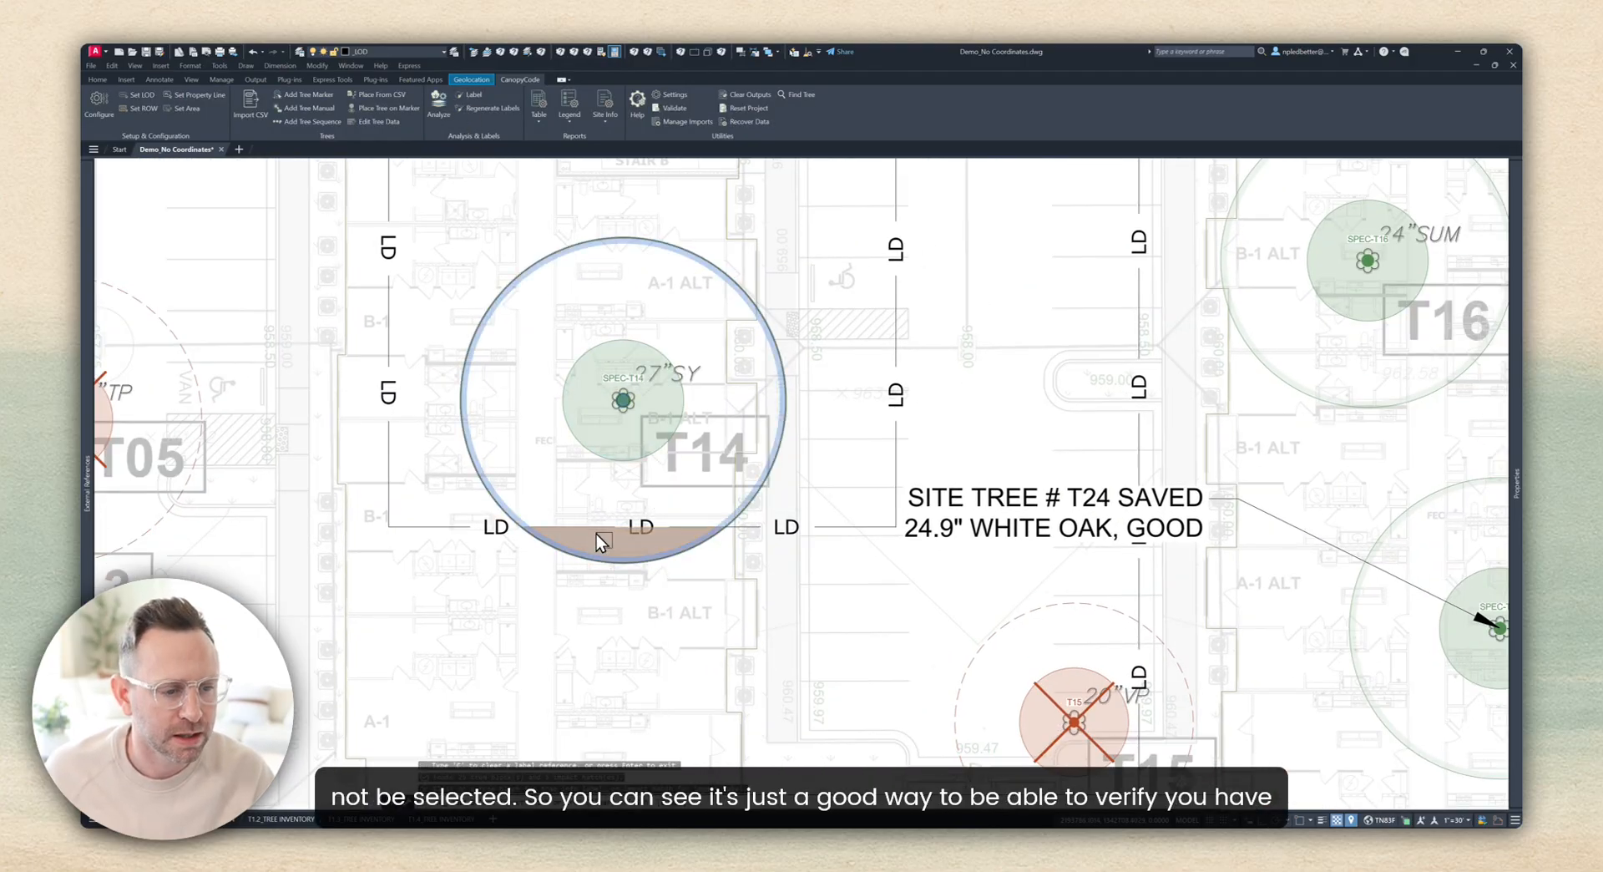
left_click(614, 546)
left_click(459, 667)
scroll(555, 578, "down", 4)
middle_click_drag(518, 620, 570, 574)
key("Escape")
Step: Find tree T01 and zoom to it in the site plan
middle_click_drag(686, 514, 660, 492)
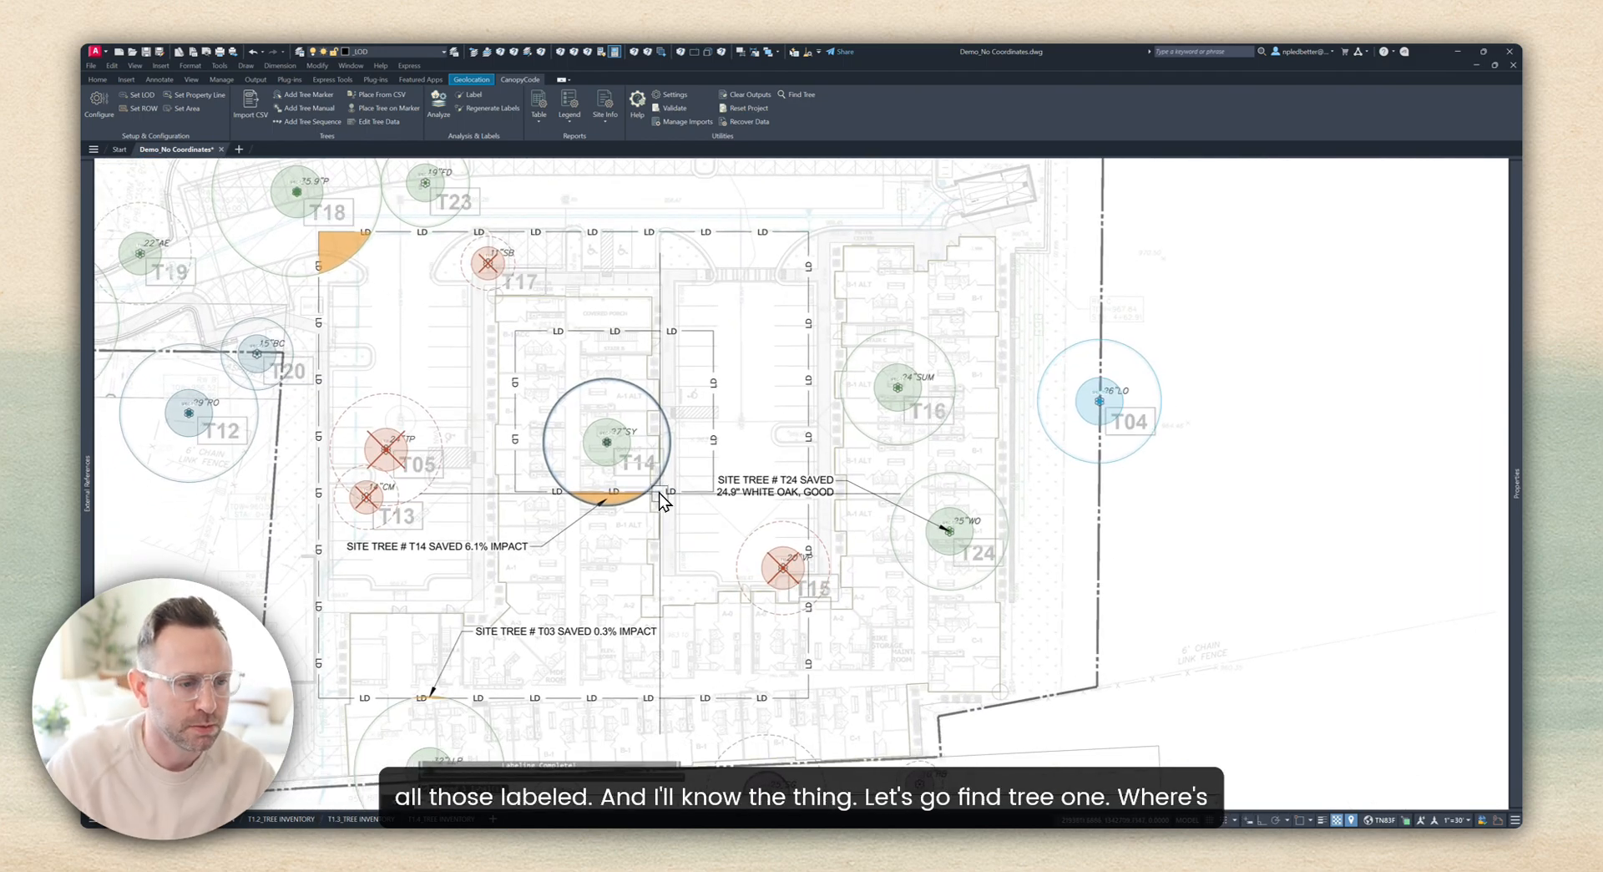
middle_click_drag(692, 394, 715, 385)
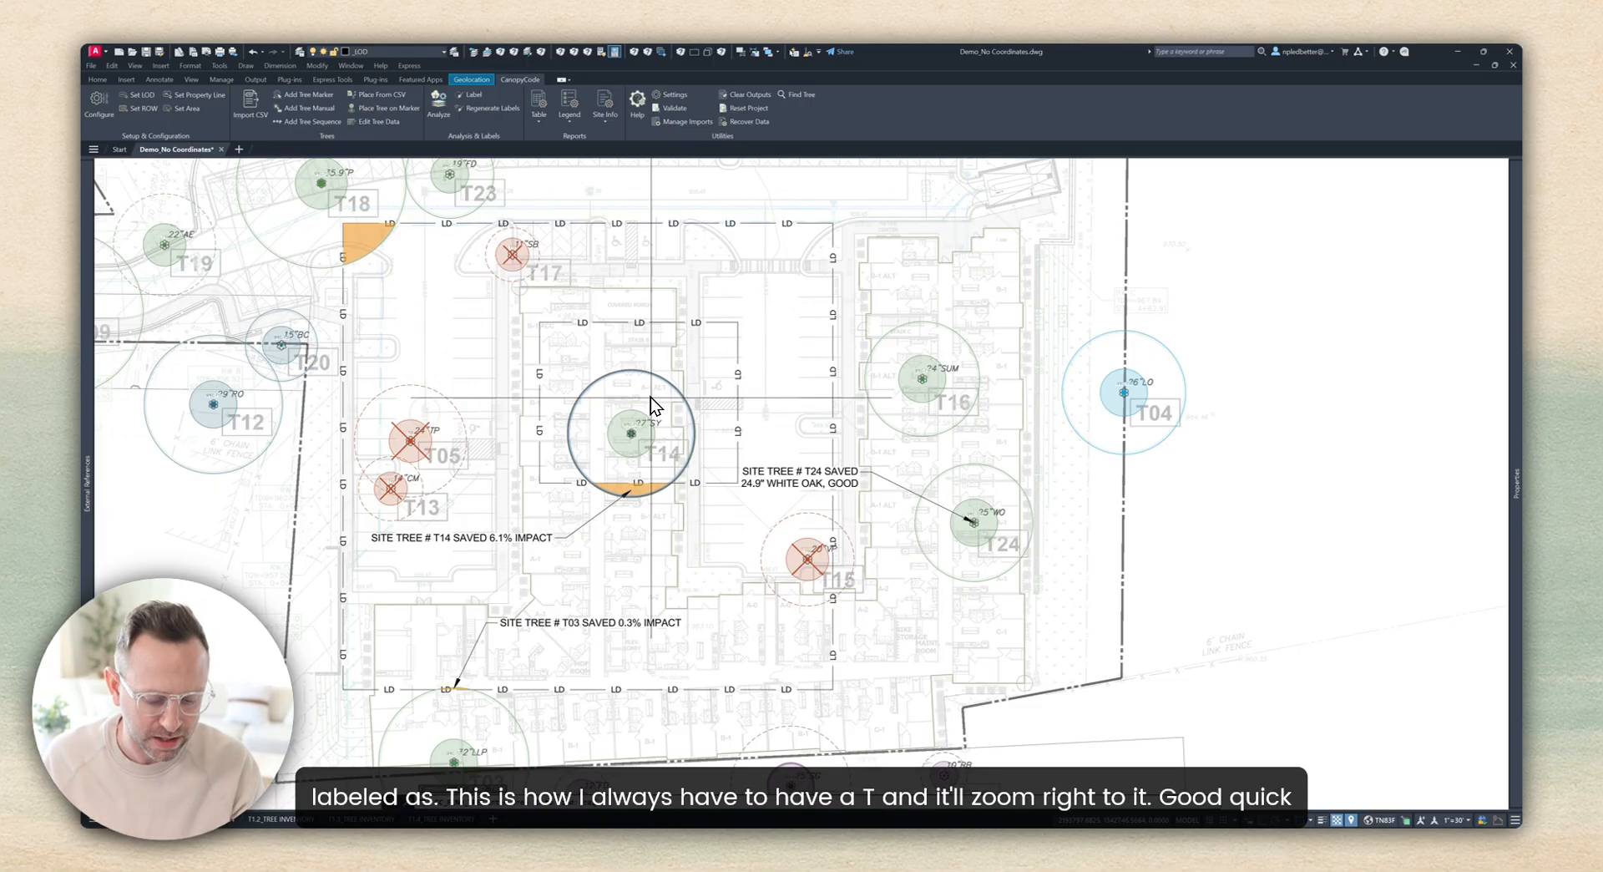
key("Return")
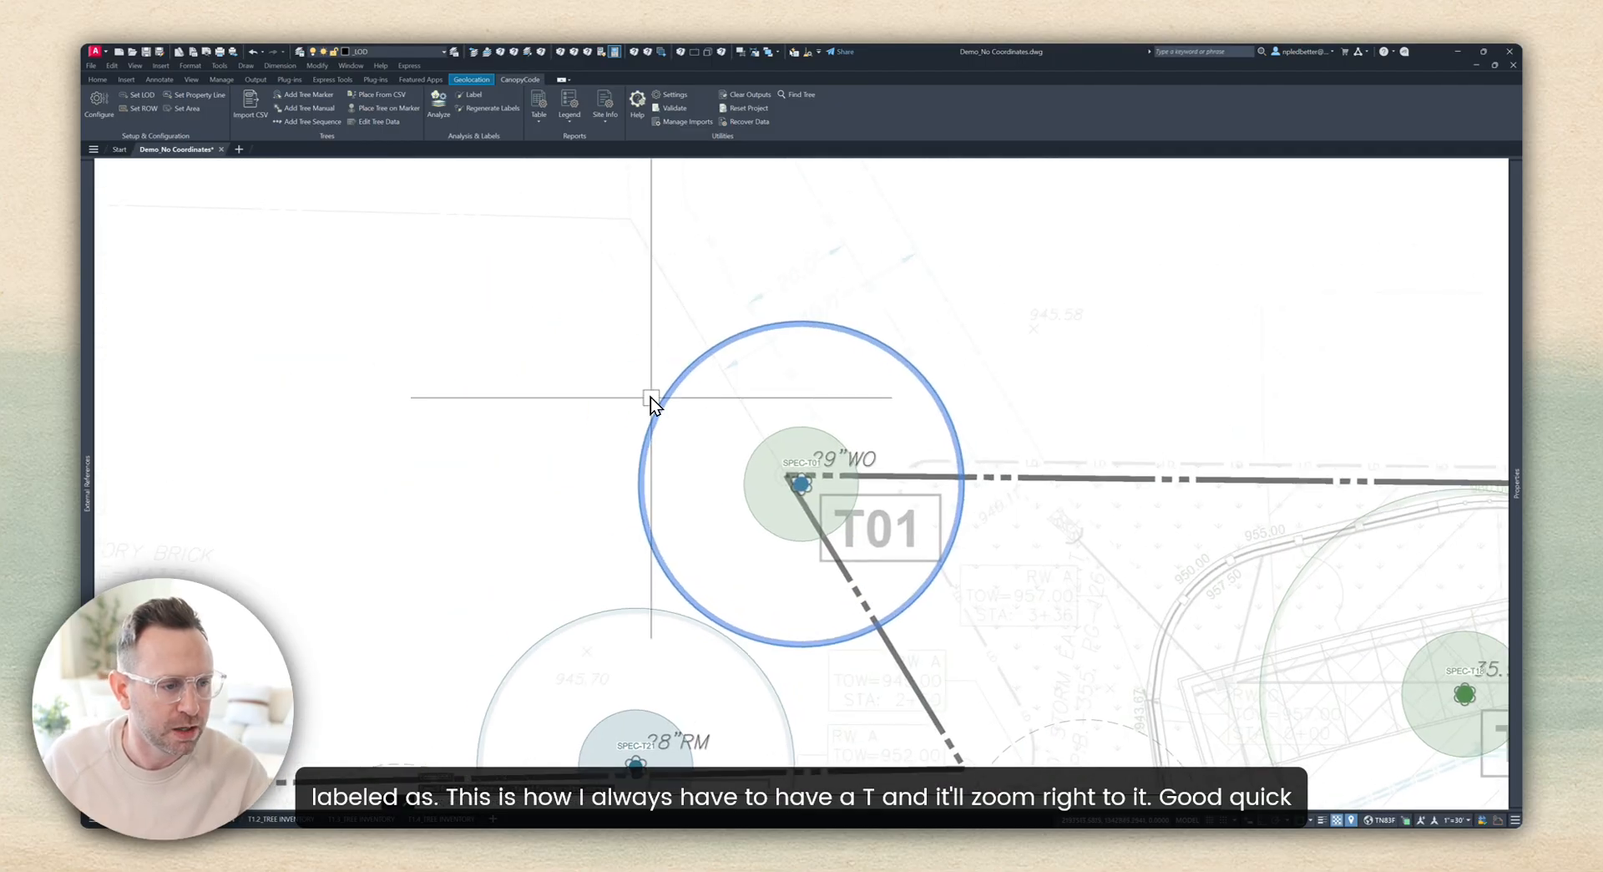